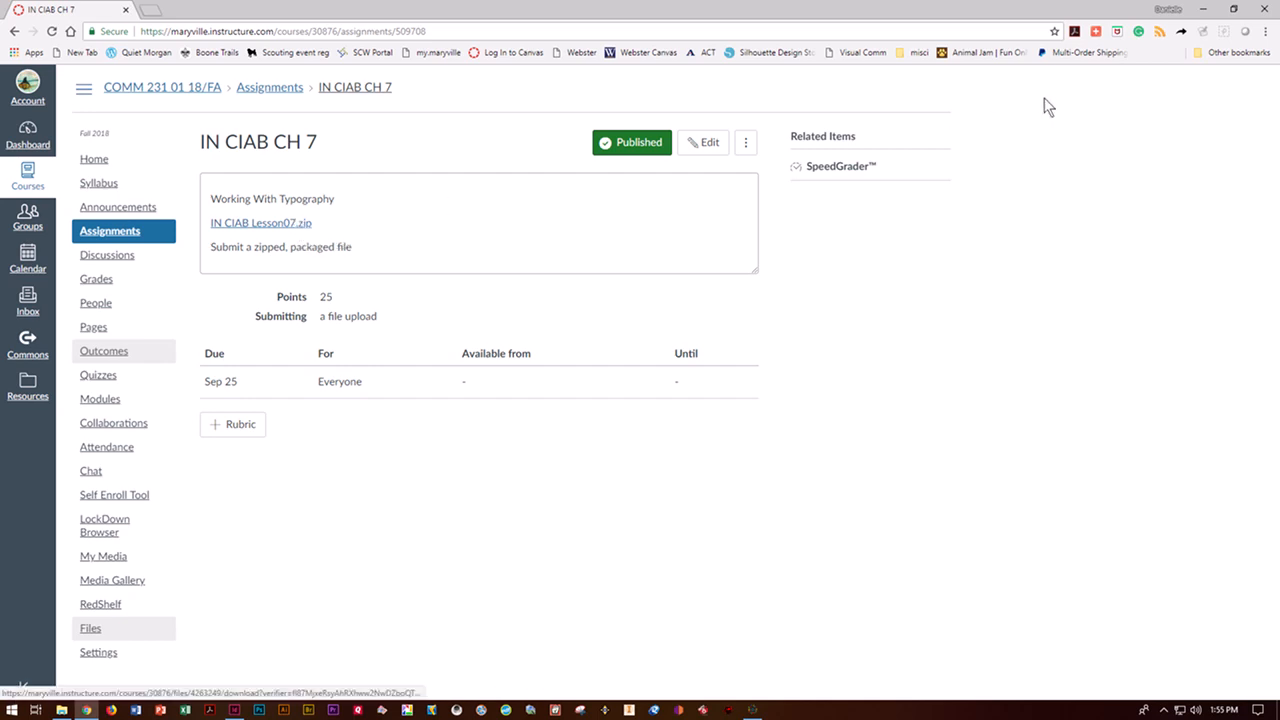
Minimize the browser and InDesign windows to reach the desktop and check the available actions for IN CIAB Lesson07.zip.
left_click(1203, 9)
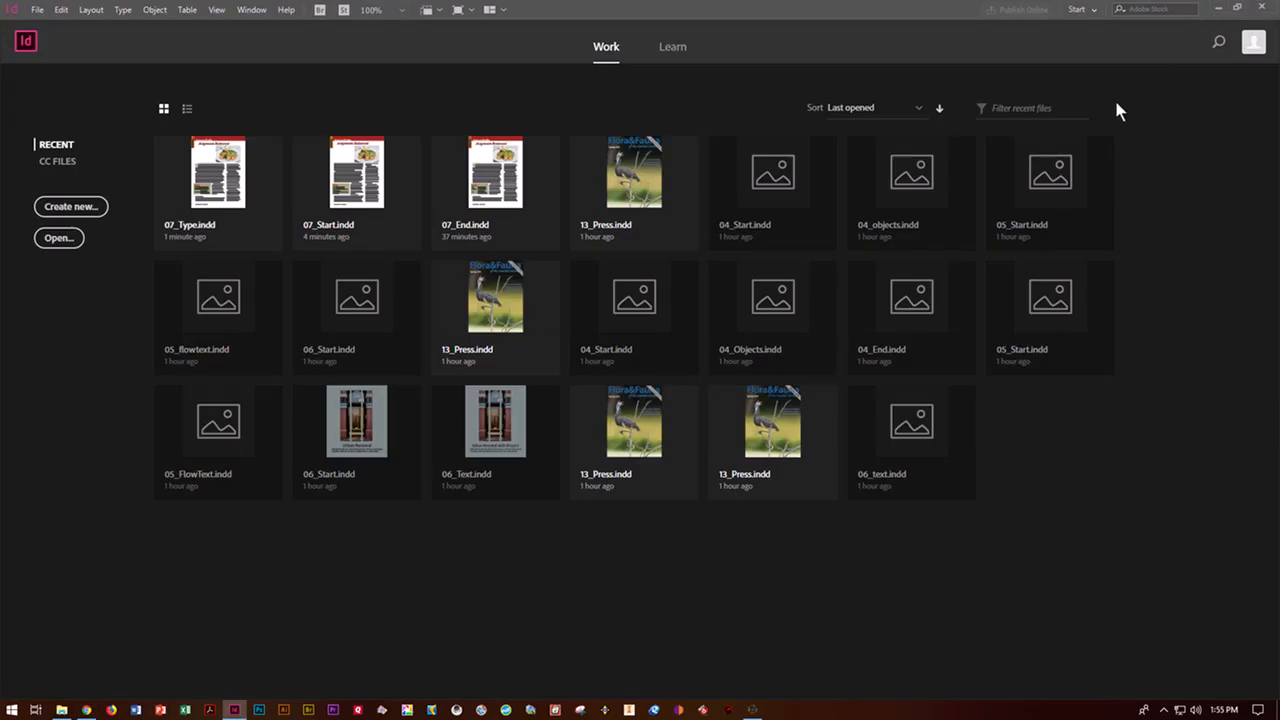
left_click(1212, 10)
left_click(812, 17)
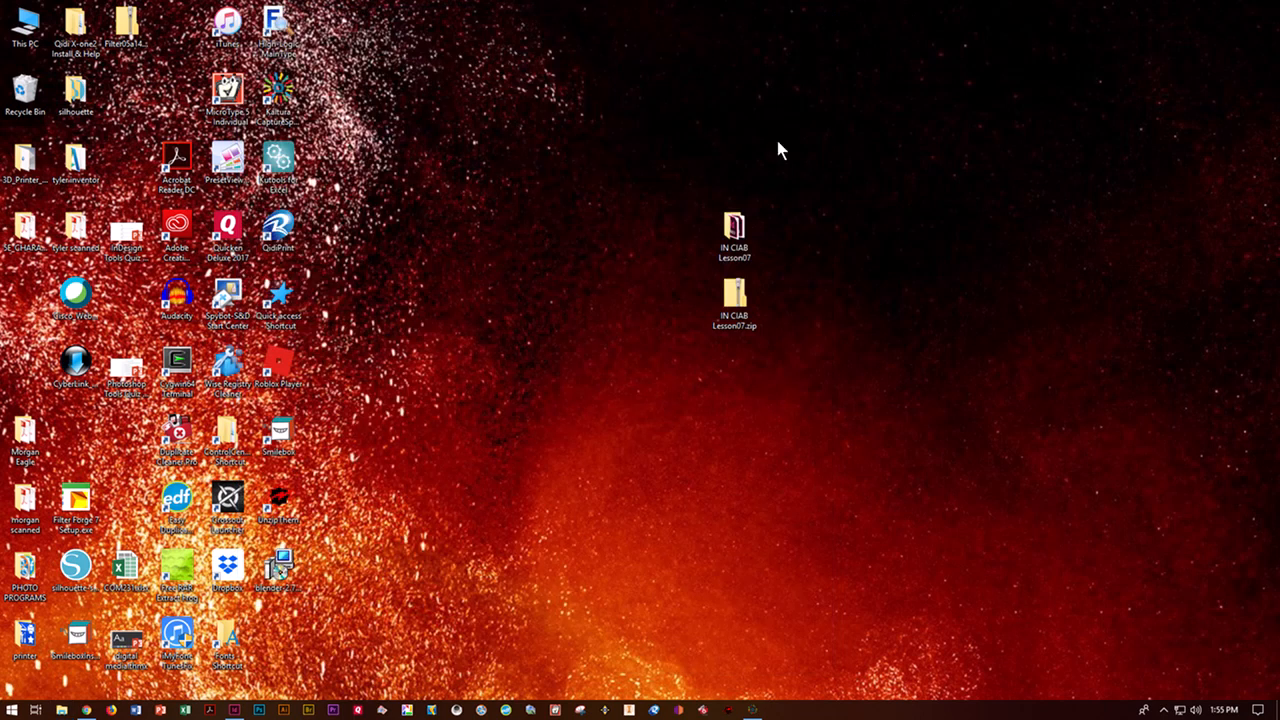
right_click(742, 313)
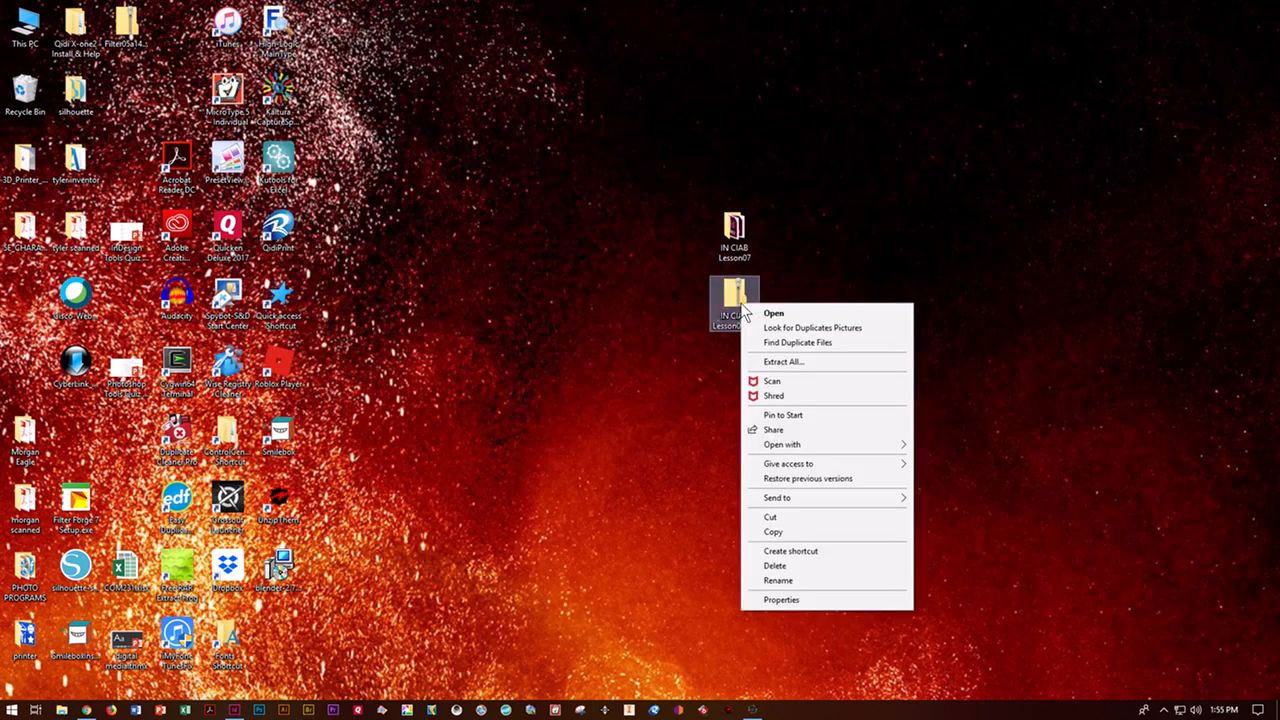
left_click(777, 267)
Open the IN CIAB Lesson07 folder on the desktop and delete the existing 07_Type.indd document from it.
left_click(745, 233)
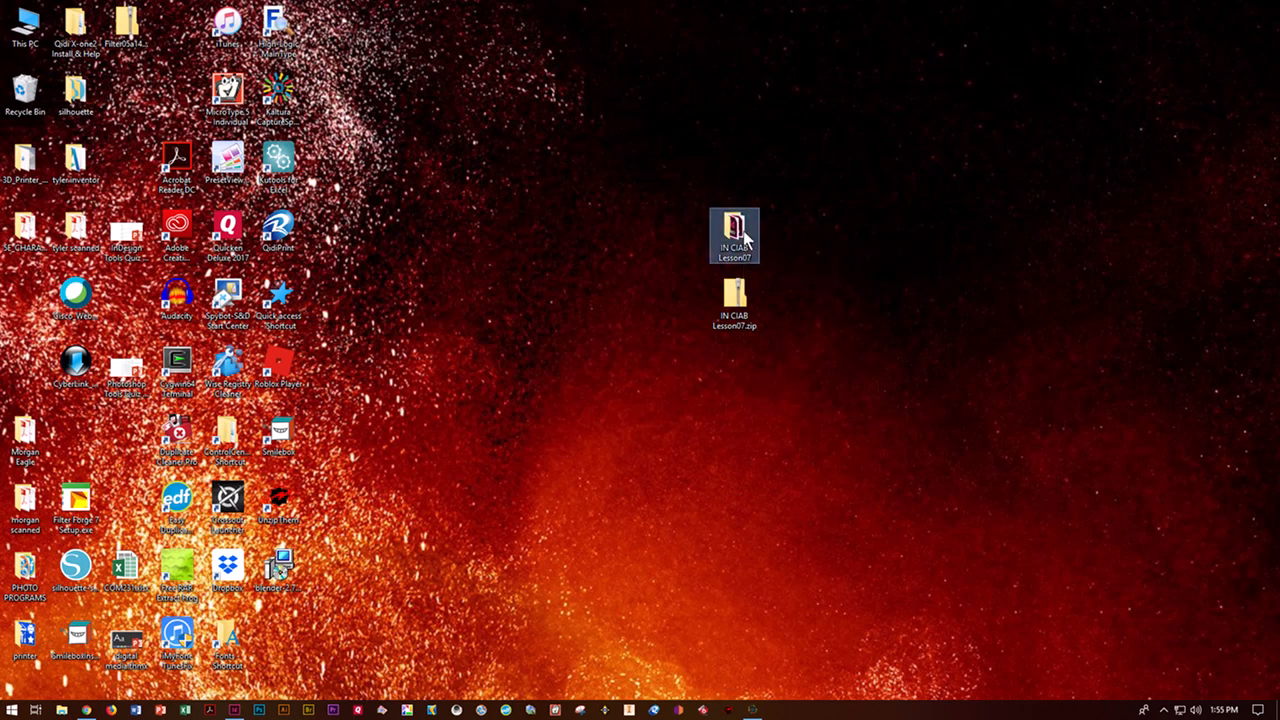
double_click(745, 233)
left_click(473, 190)
key("Delete")
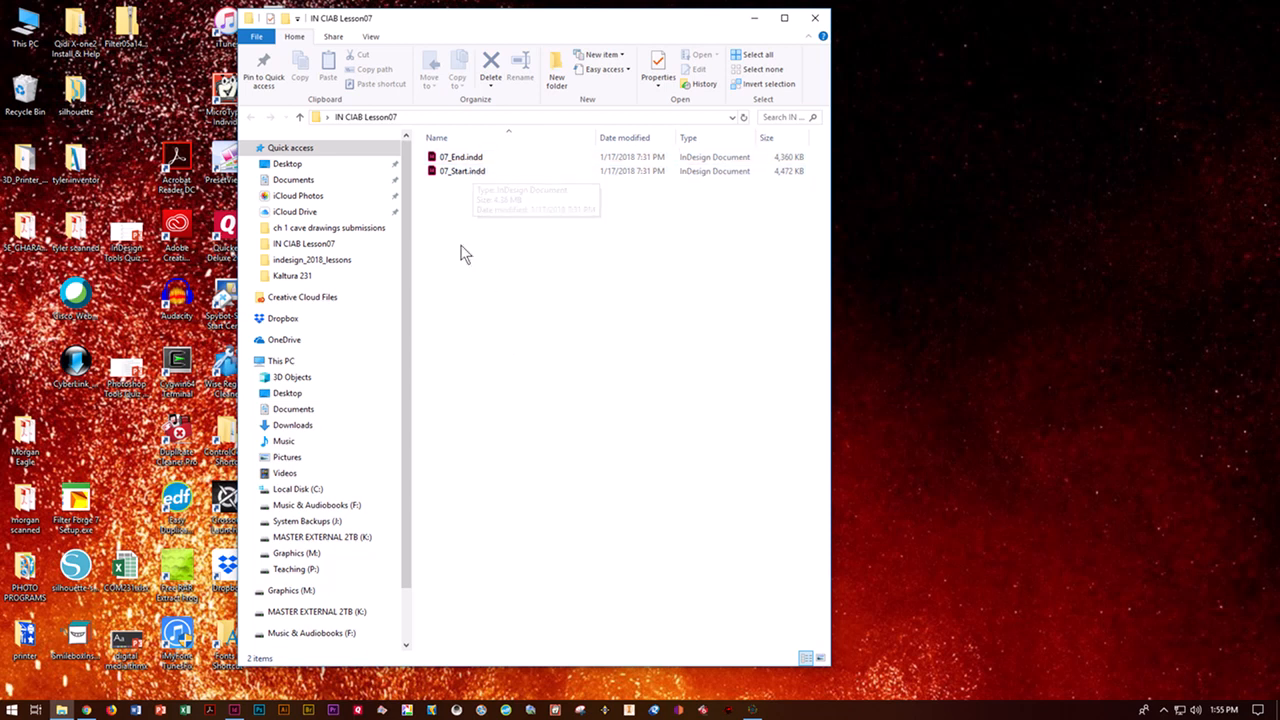
Open the 07_Start.indd document in InDesign and adjust its display performance.
left_click(450, 174)
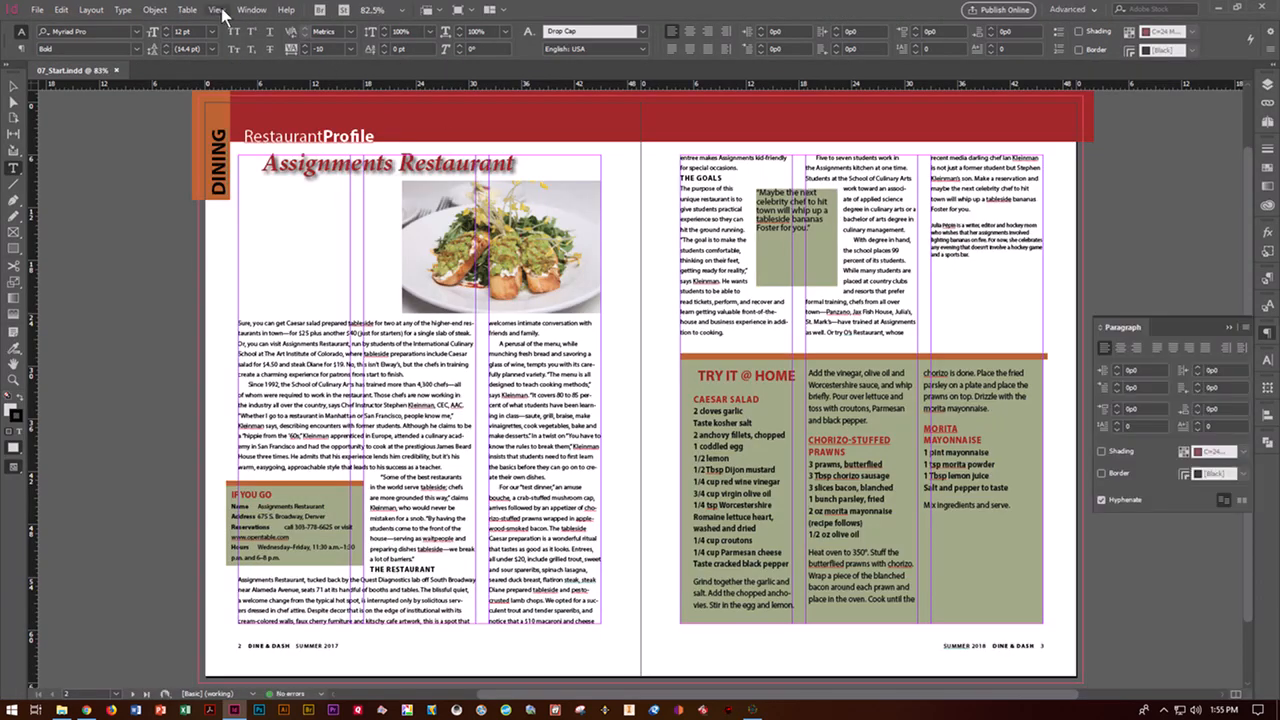
left_click(216, 10)
mouse_move(436, 226)
left_click(487, 256)
Try to save the document under the new name 07_Type.indd in the IN CIAB Lesson07 folder.
left_click(36, 11)
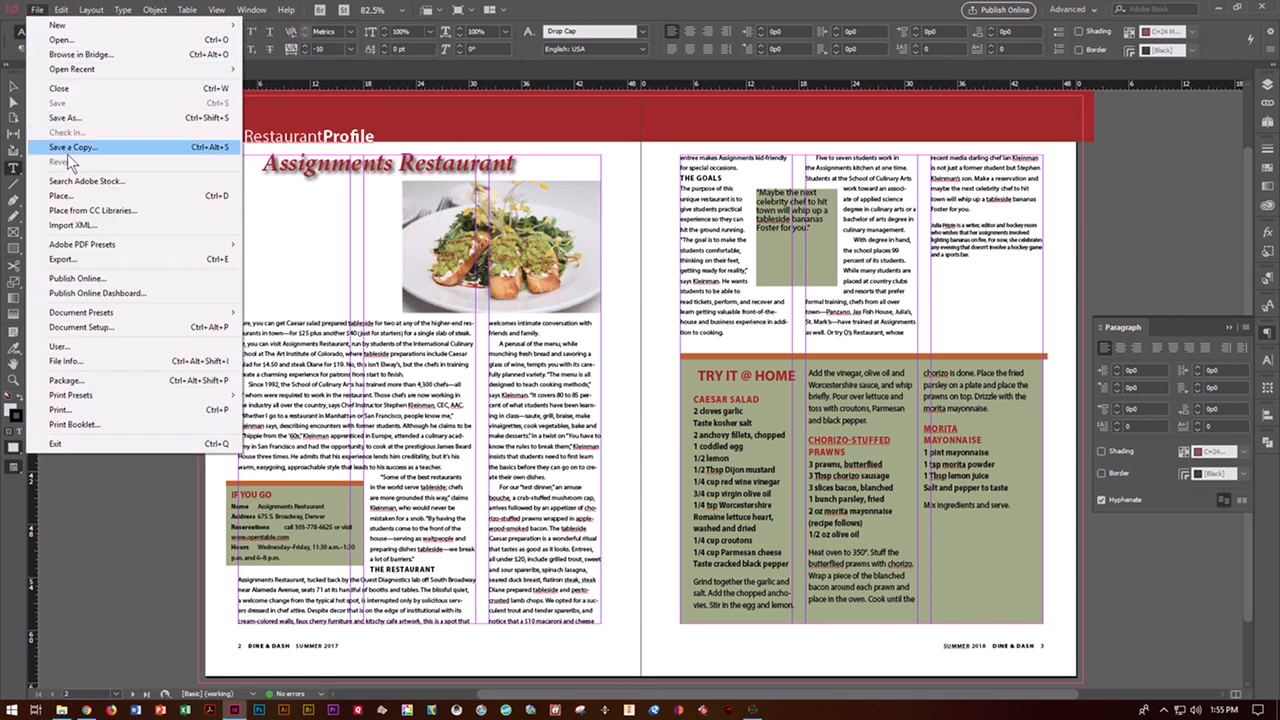
left_click(95, 118)
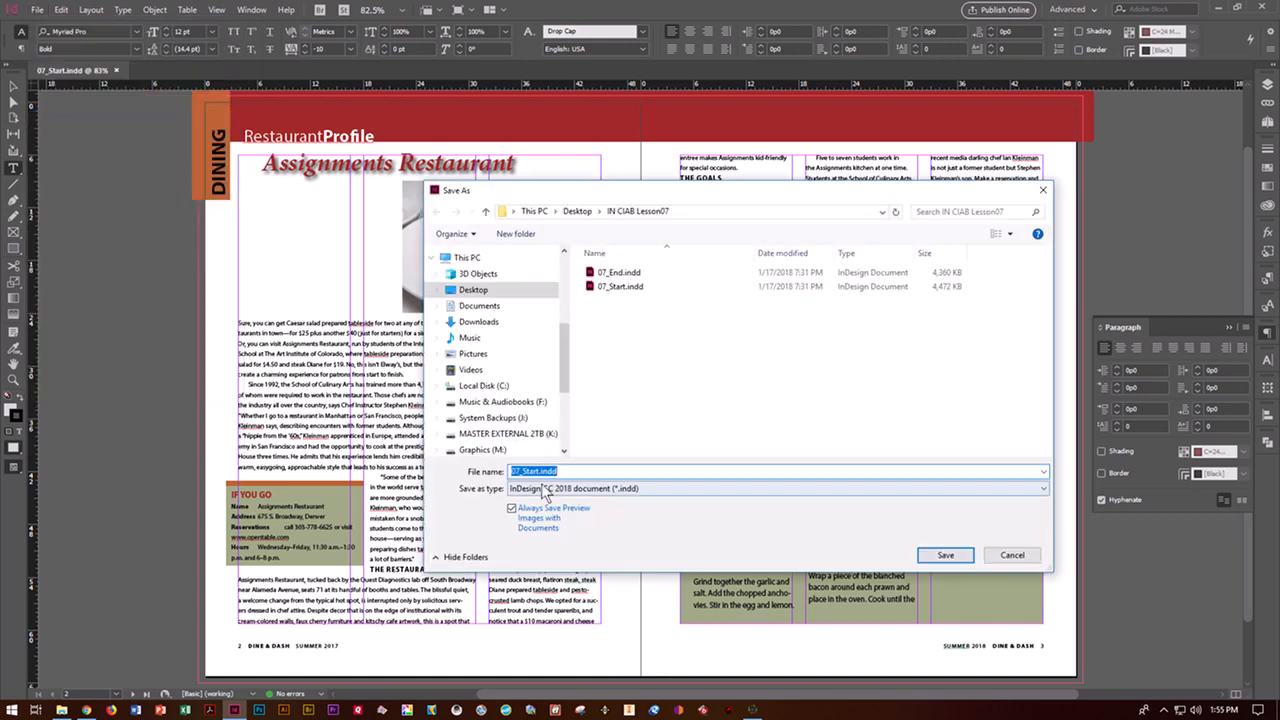
left_click_drag(525, 471, 688, 469)
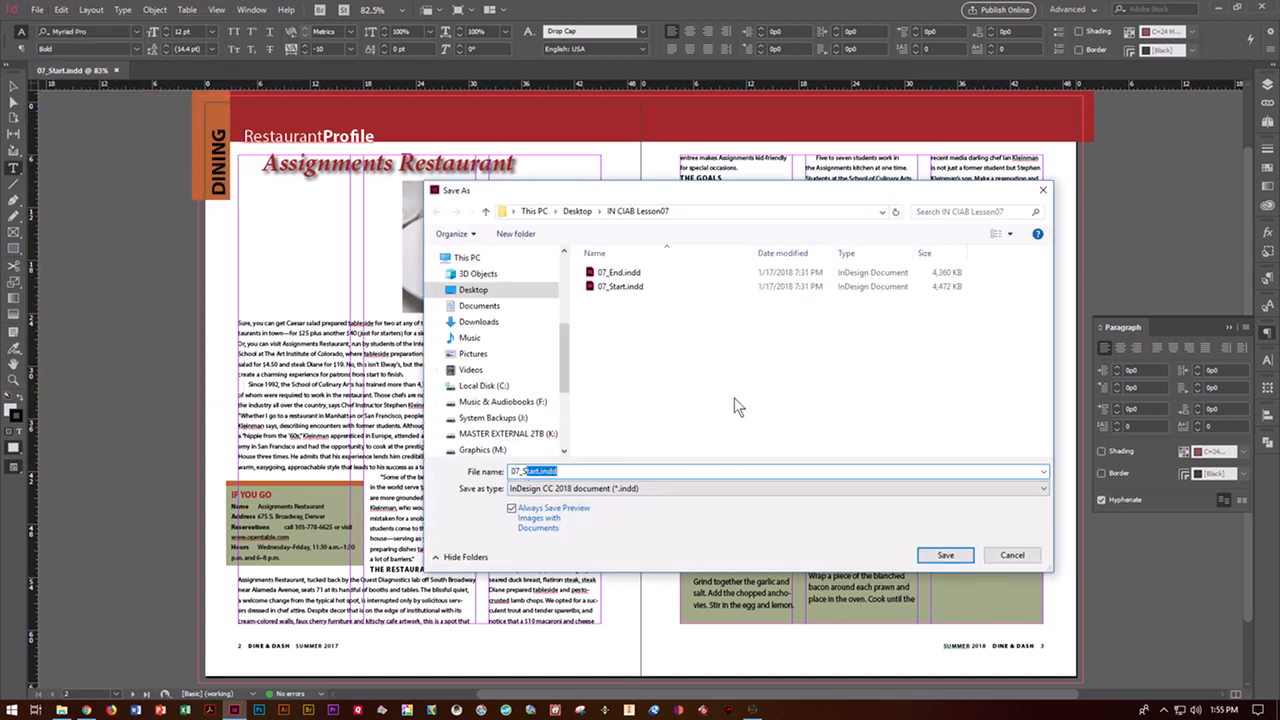
type("Type")
key("Return")
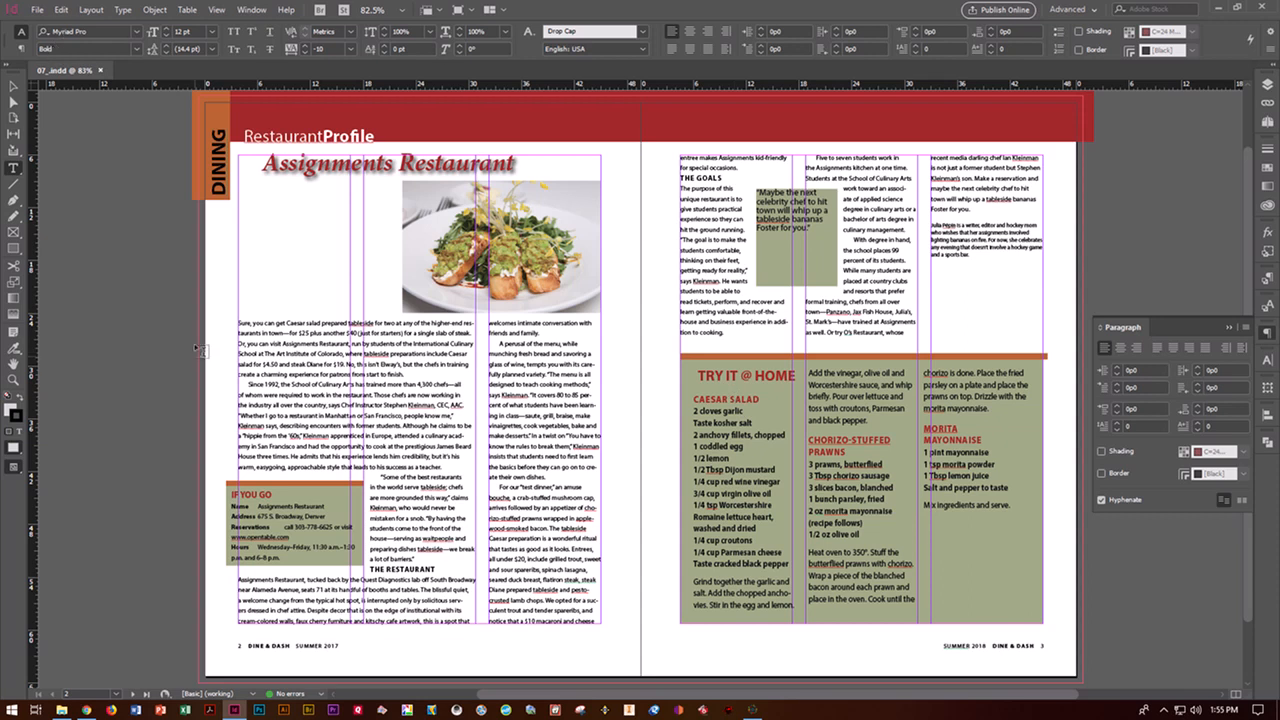
Save the open document as 07_Type.indd in the IN CIAB Lesson07 folder, correcting the incomplete file name.
left_click(37, 10)
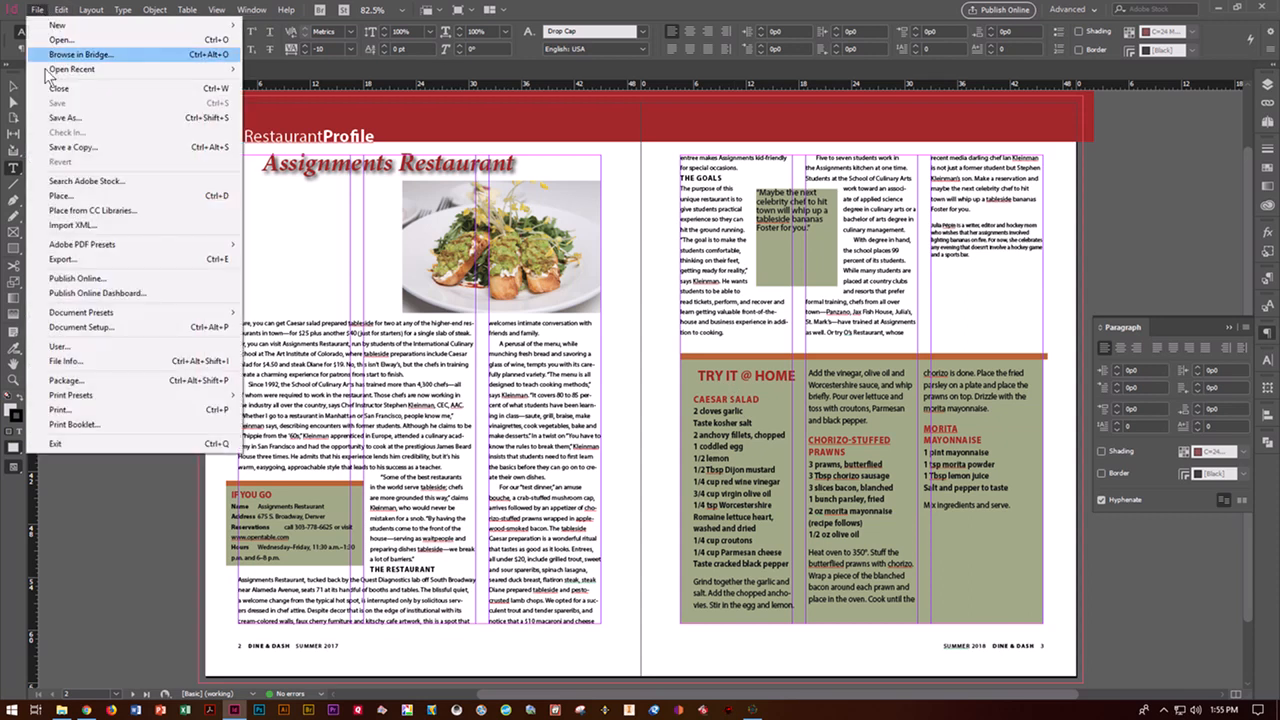
left_click(62, 118)
left_click(563, 475)
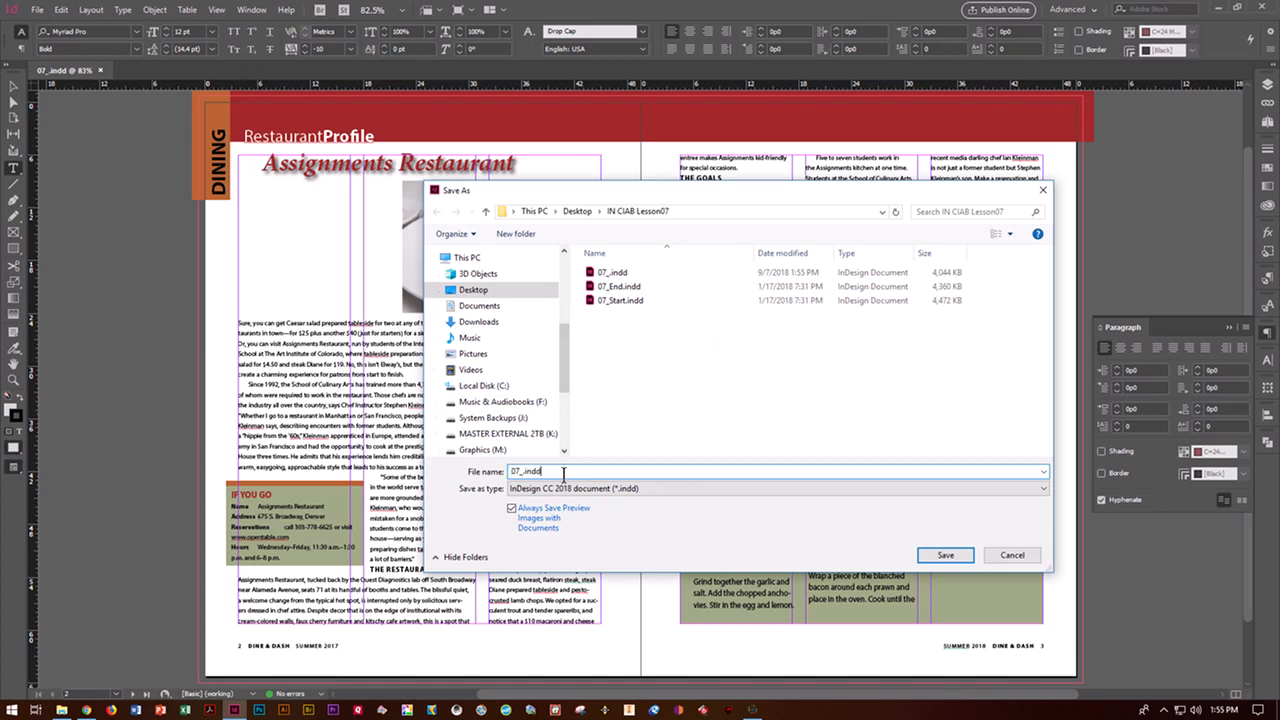
key("BackSpace")
key("BackSpace")
key("BackSpace")
key("BackSpace")
key("BackSpace")
type("Type")
left_click(946, 555)
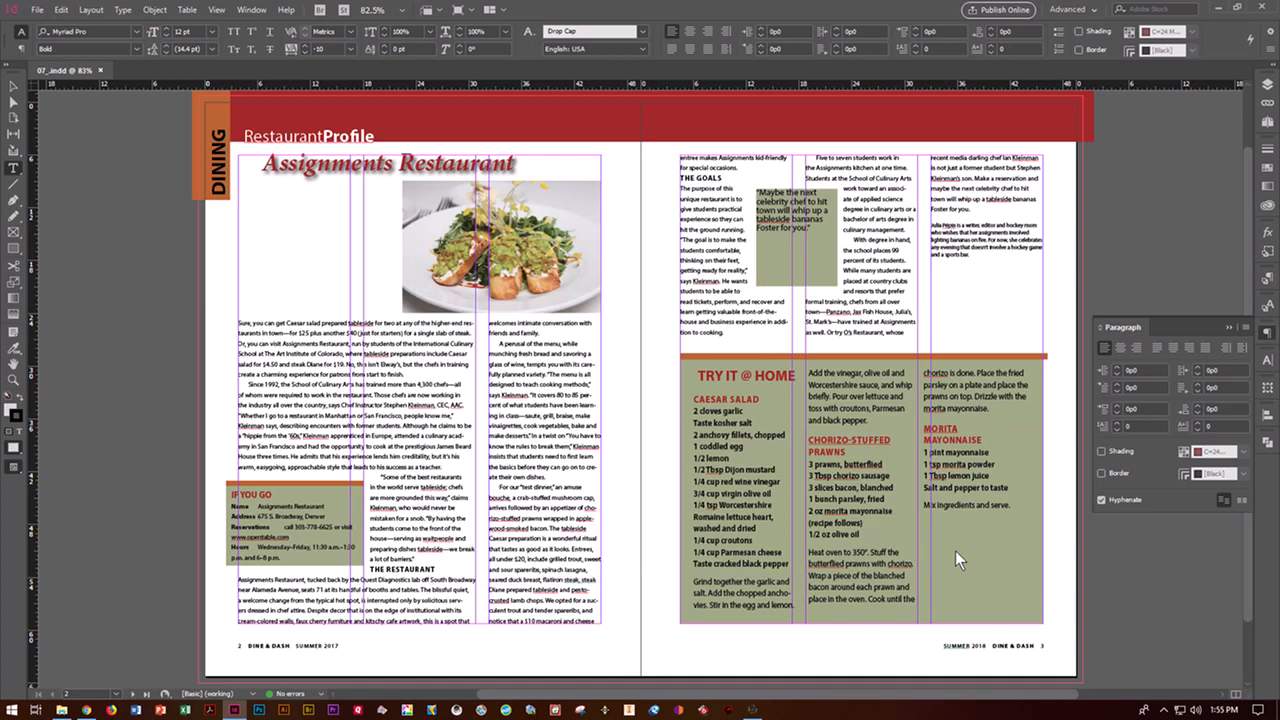
Collapse and redisplay the Paragraph panel, and show the hidden characters in the document.
left_click(1229, 327)
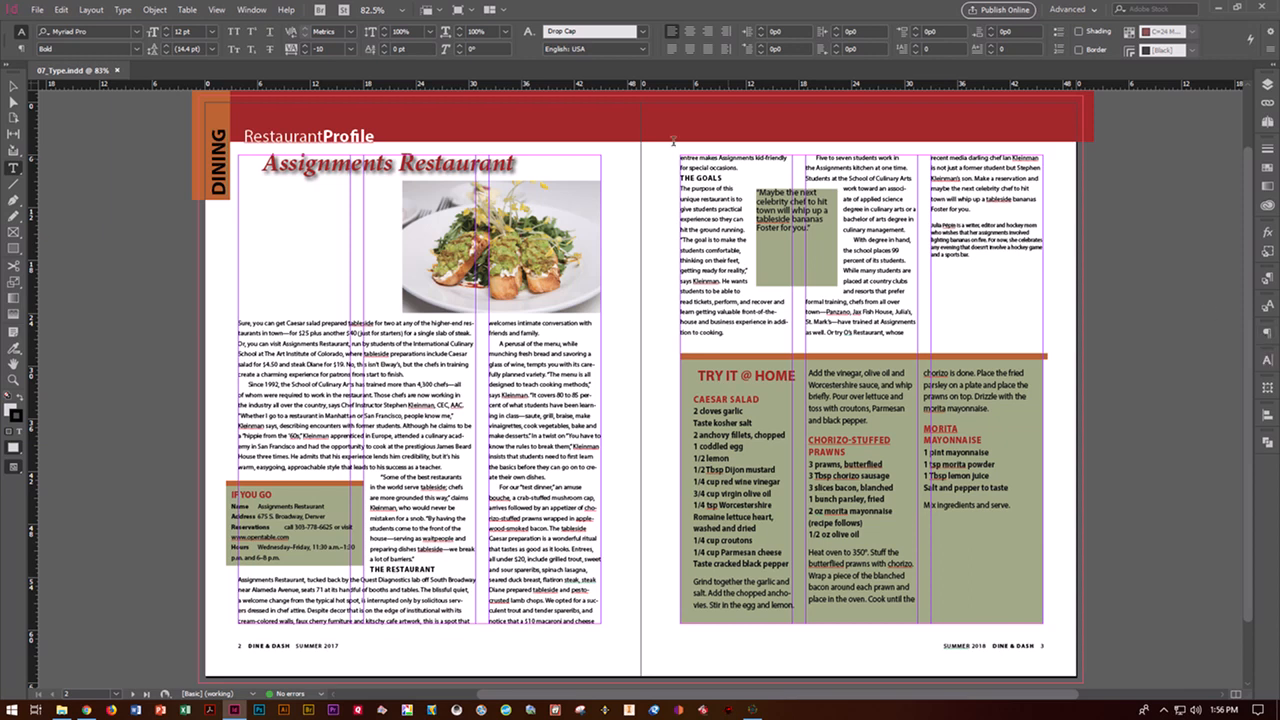
left_click(250, 11)
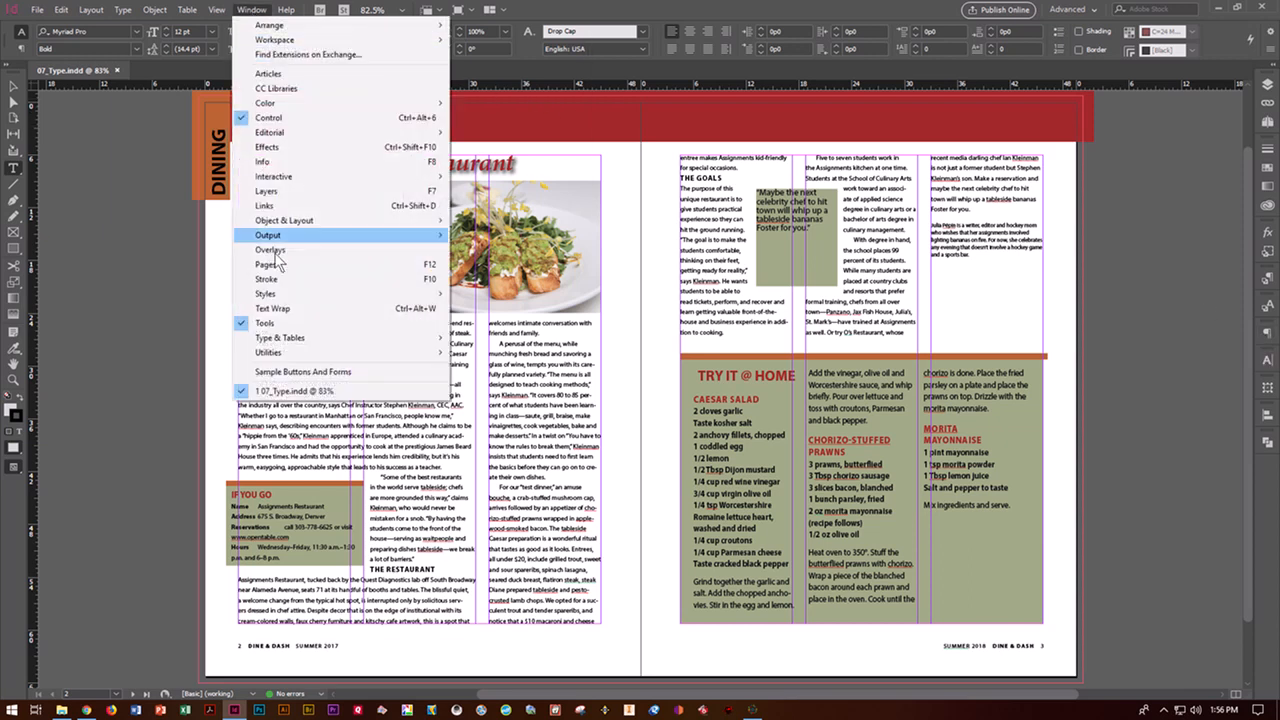
mouse_move(292, 340)
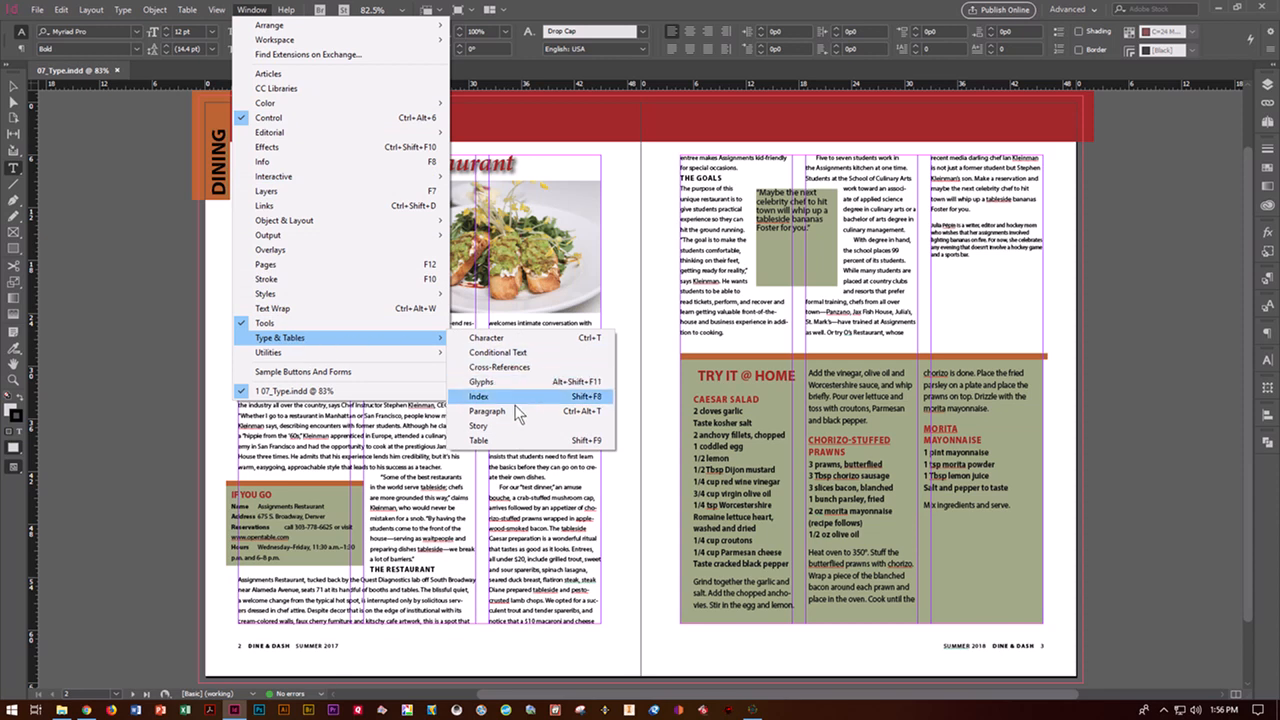
left_click(487, 411)
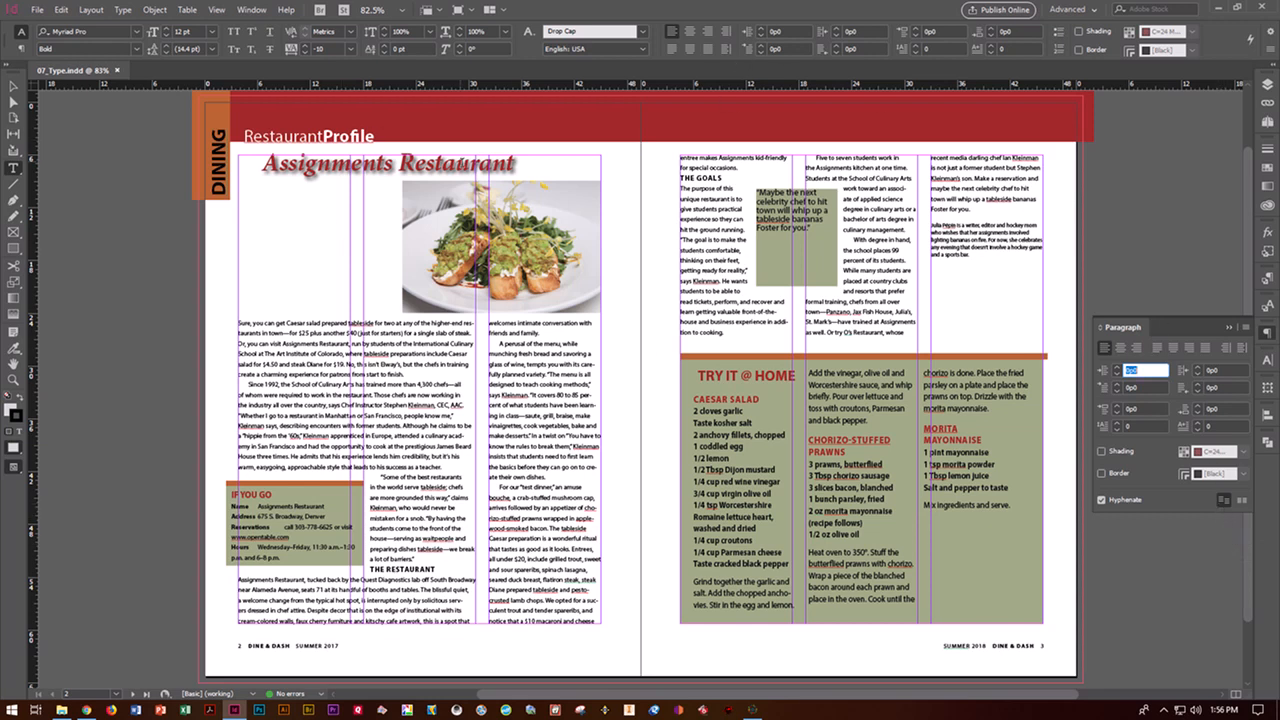
left_click(440, 12)
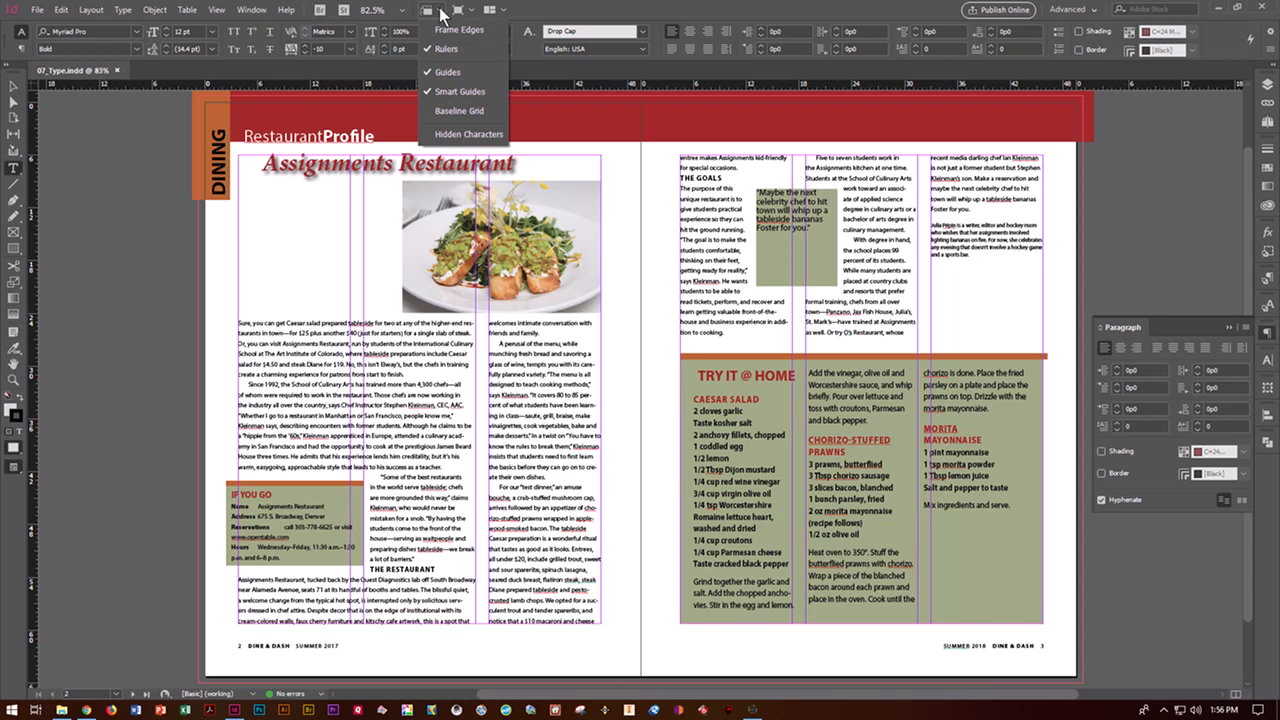
left_click(446, 139)
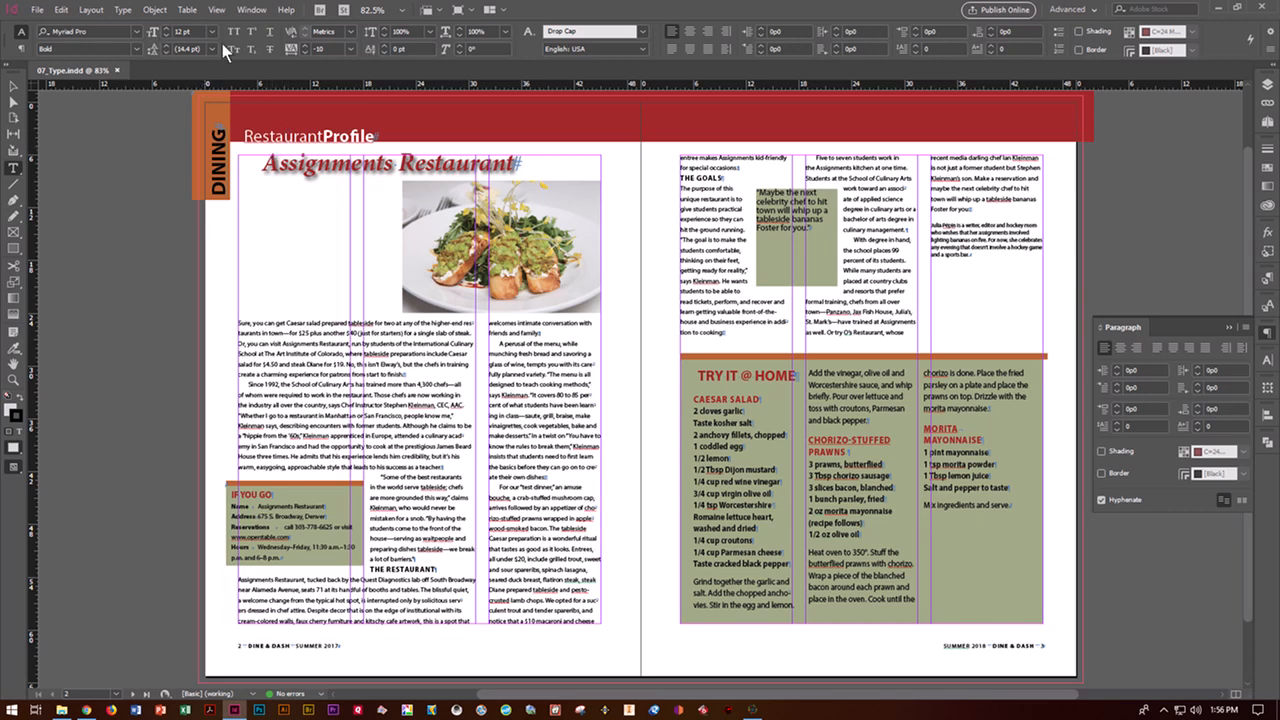
Review the margin and column settings of the current spread.
left_click(91, 10)
left_click(106, 41)
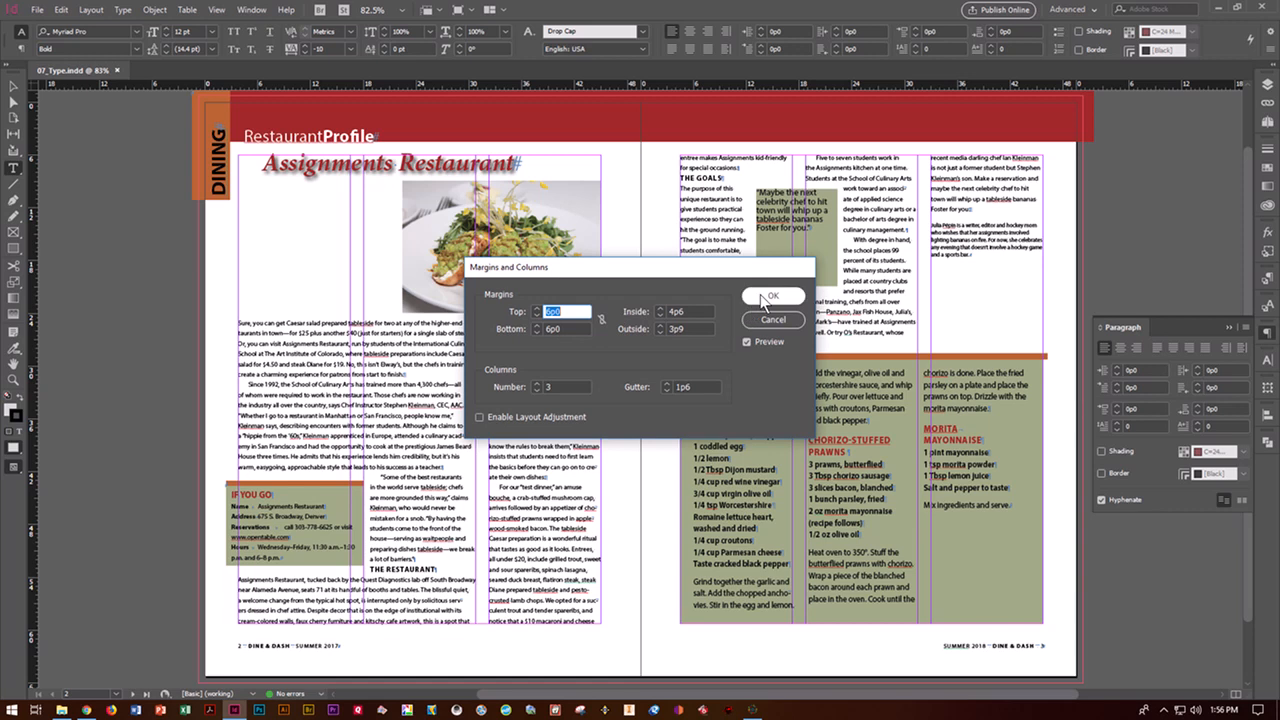
left_click(785, 296)
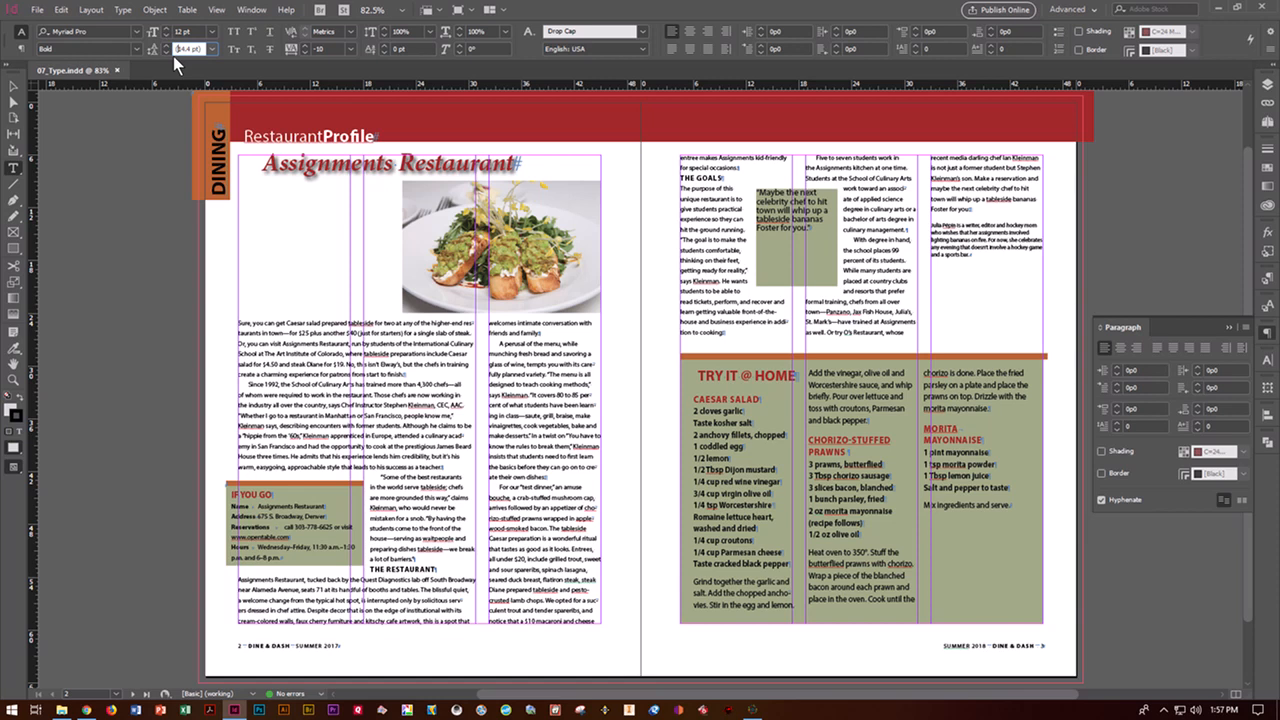
In the Grids preferences, set the baseline grid to start at 6p, relative to the top of the page.
left_click(62, 10)
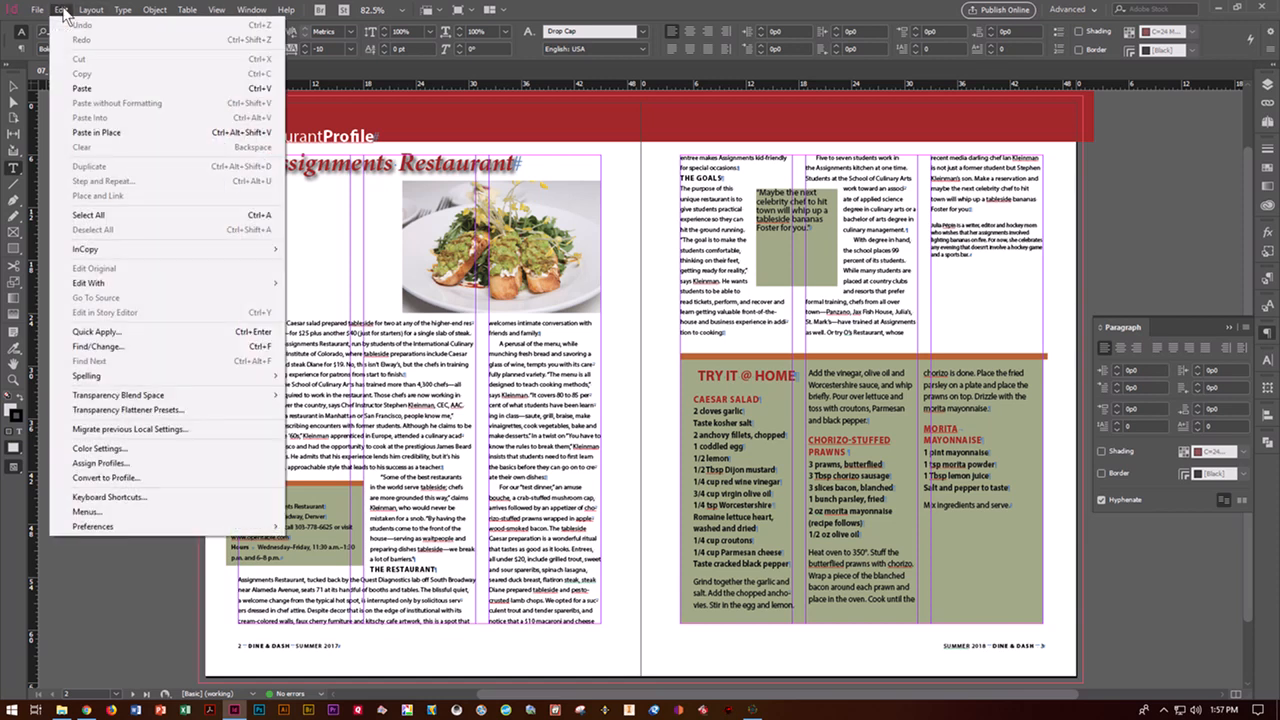
mouse_move(110, 528)
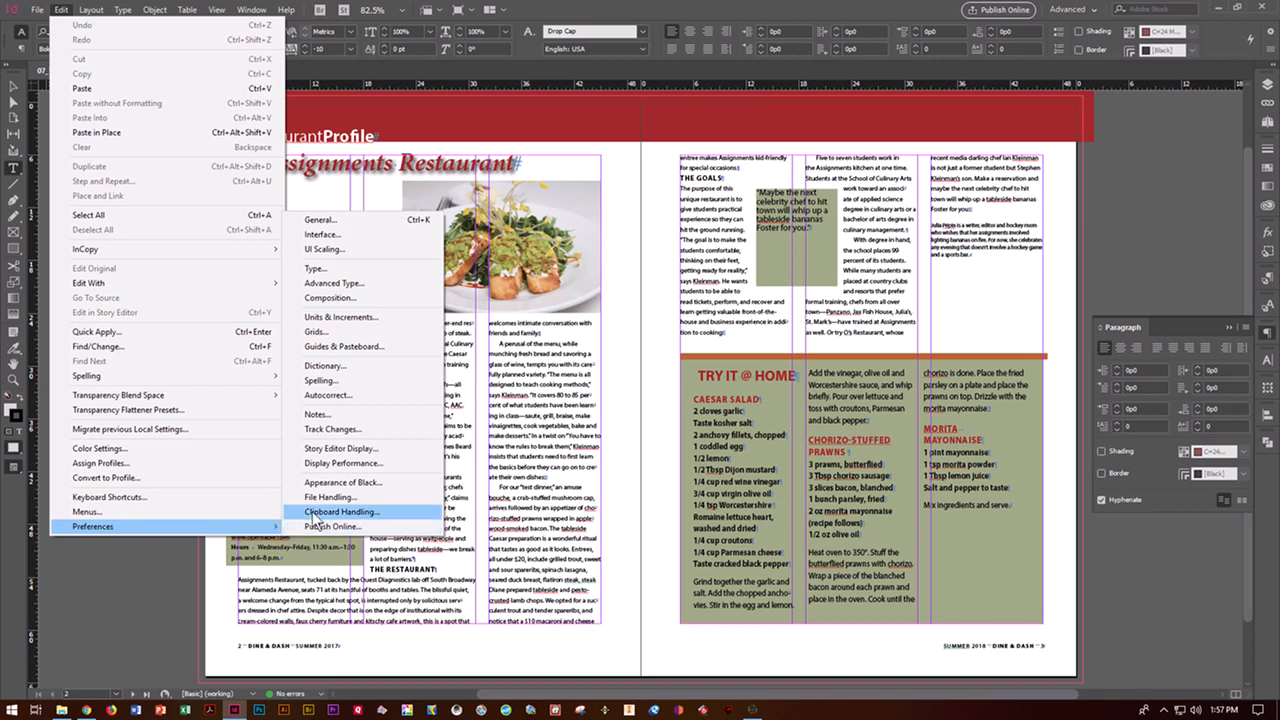
left_click(338, 333)
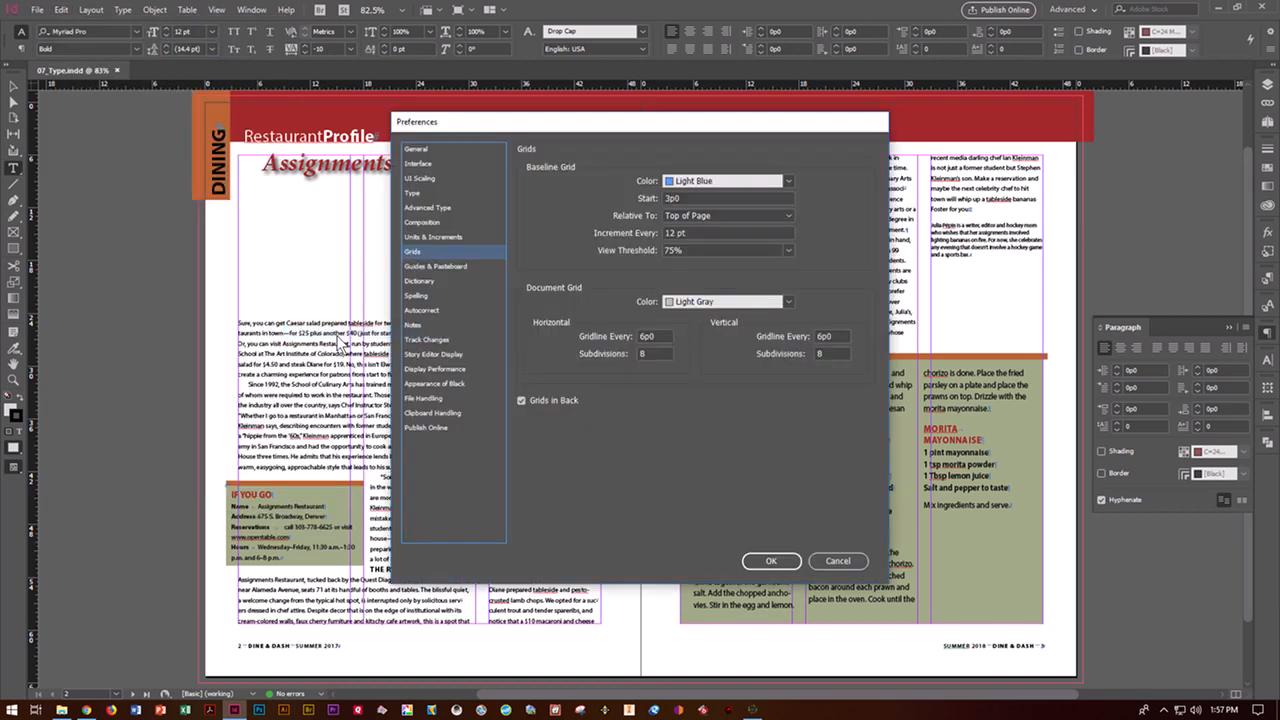
left_click(694, 199)
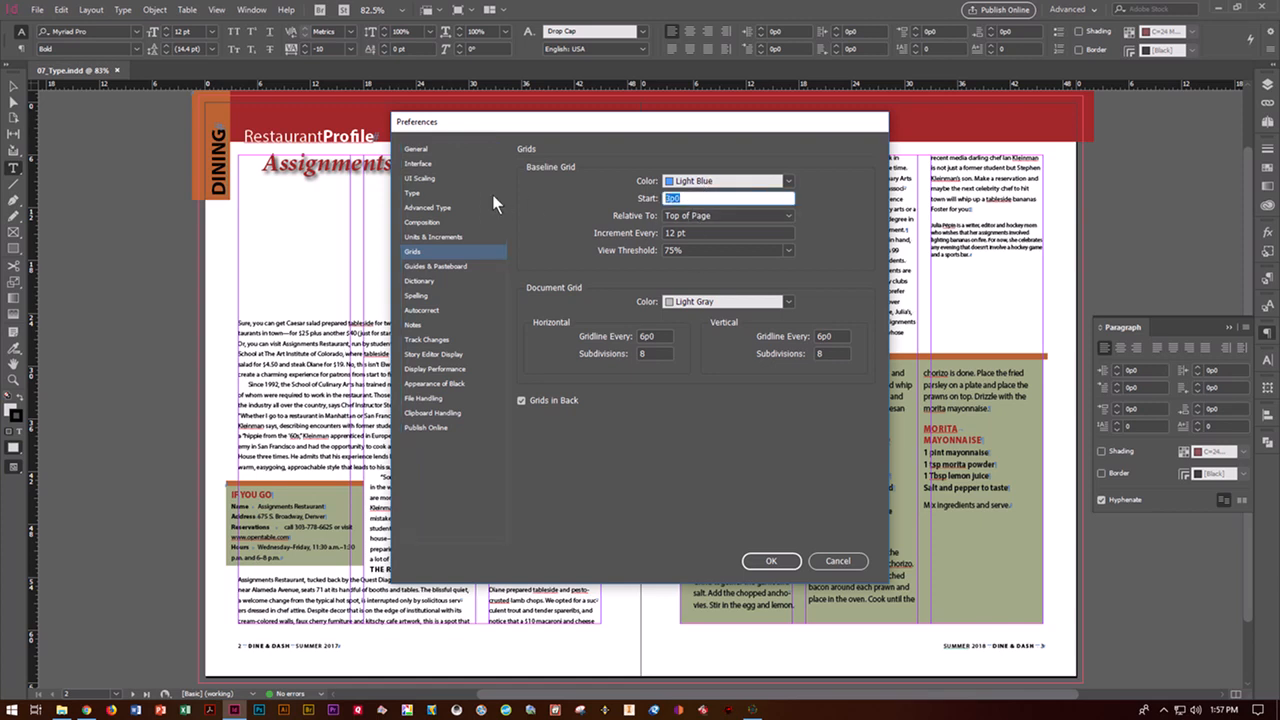
type("6p")
left_click(689, 215)
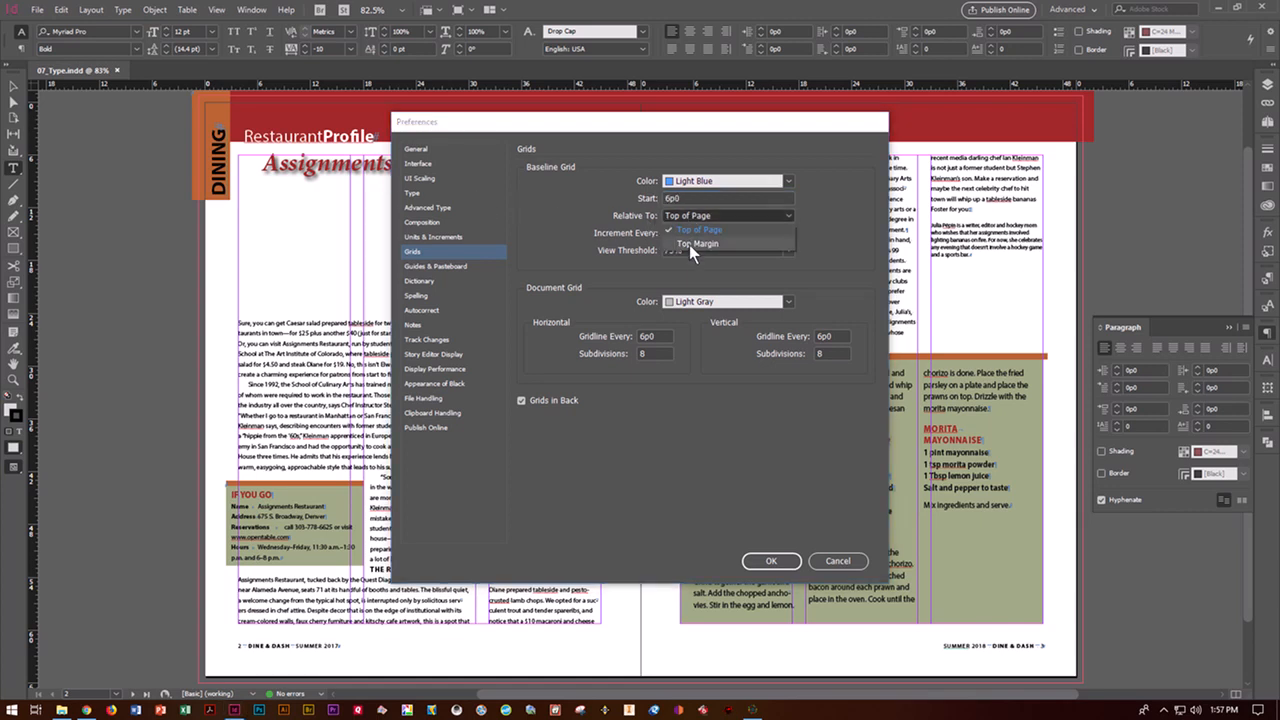
left_click(694, 229)
Set the baseline grid increment to 14 pt and its view threshold to 100%, and apply the preferences.
key("Tab")
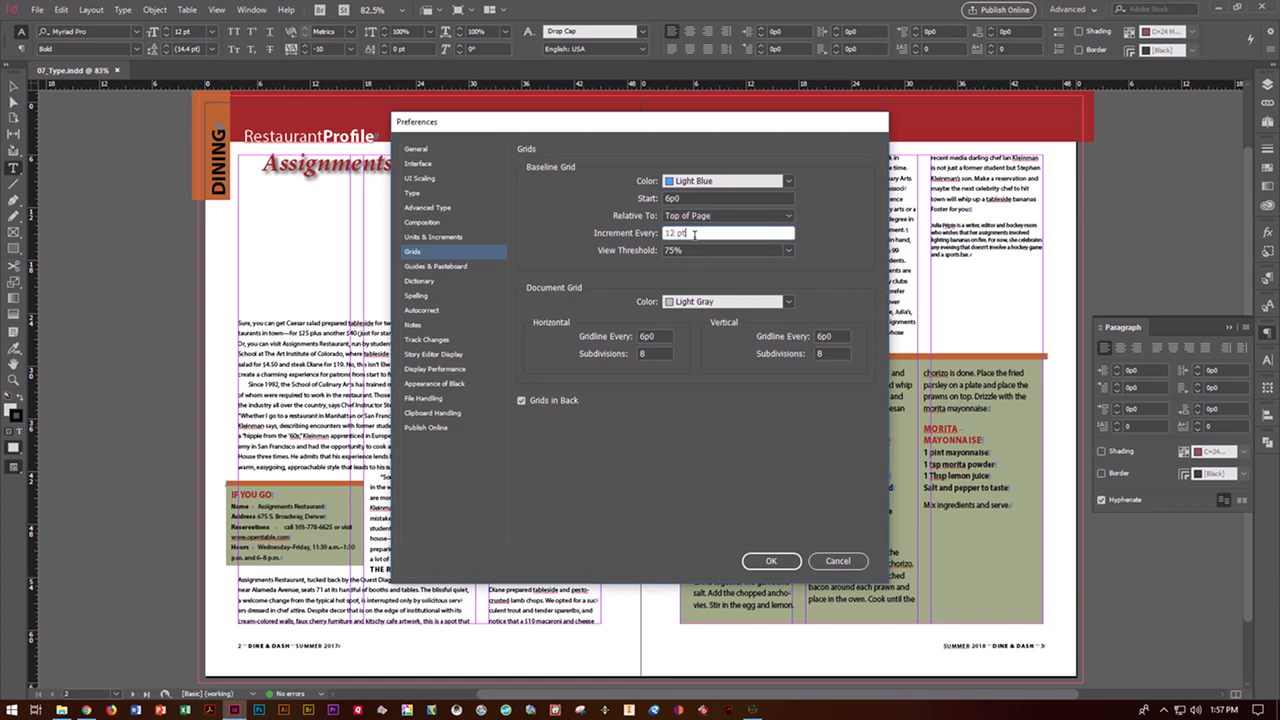
type("14")
key("Tab")
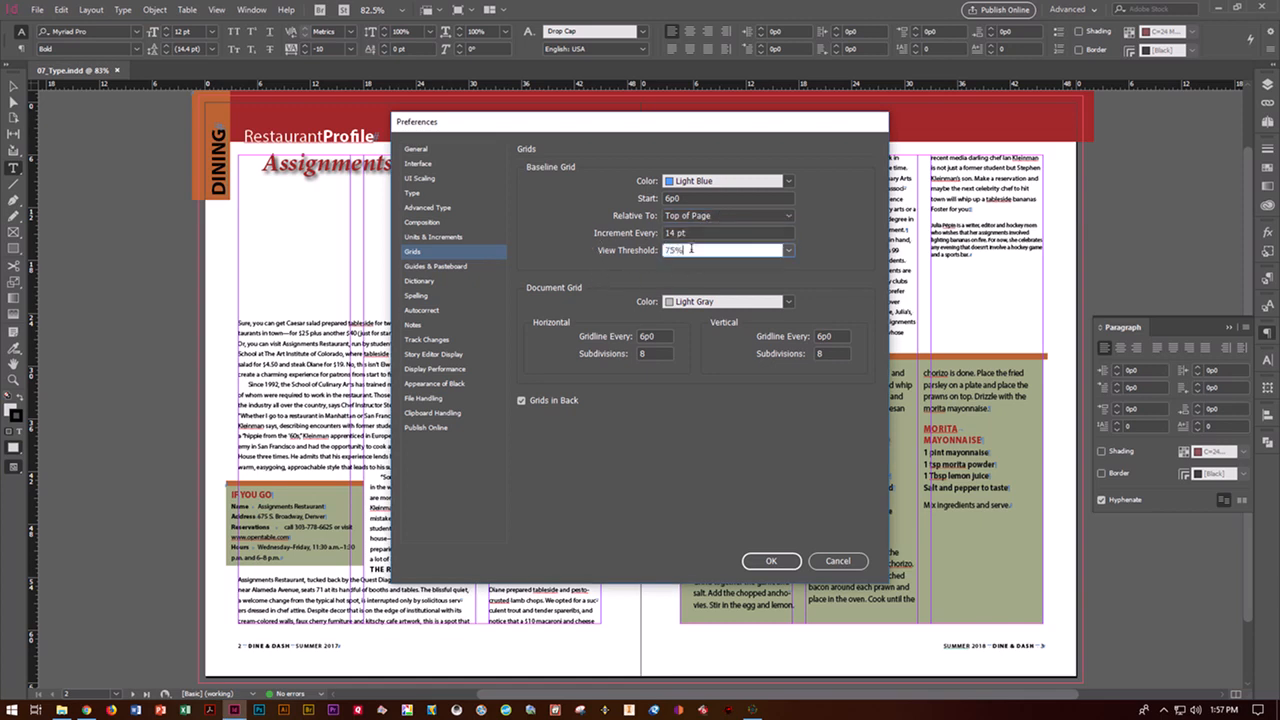
type("100")
left_click(754, 562)
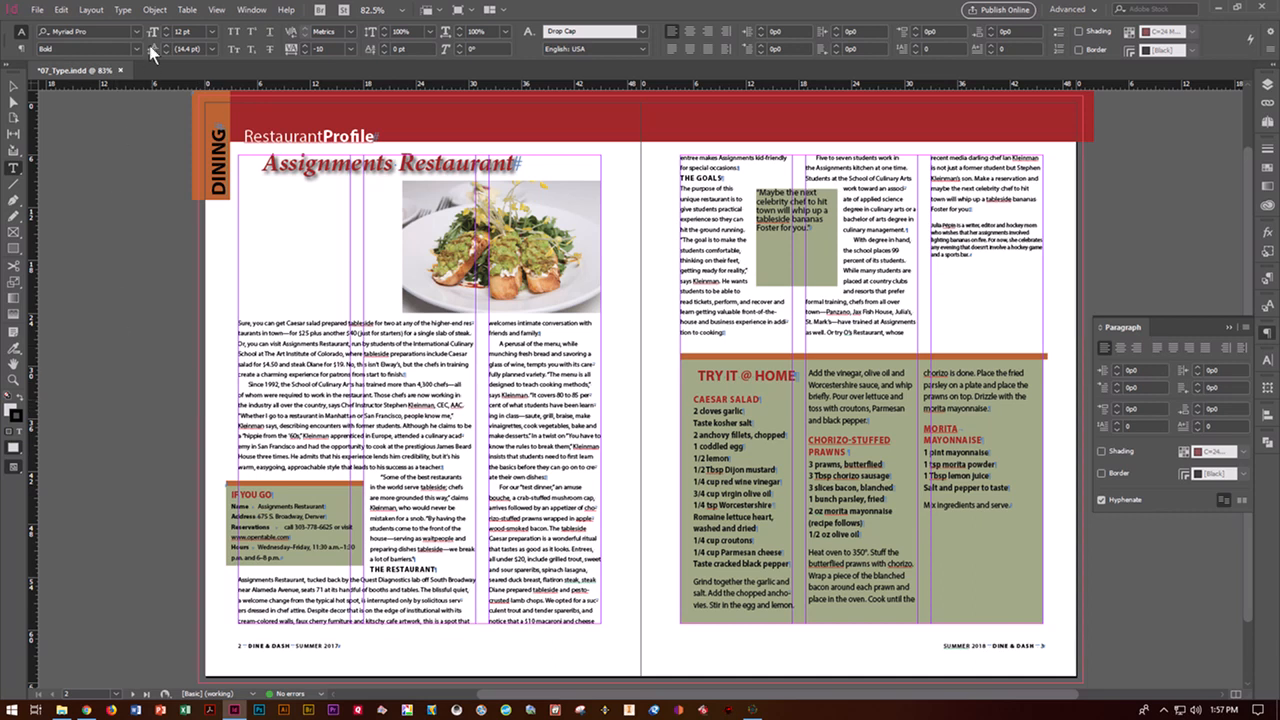
Show the baseline grid and view the document at actual size.
left_click(216, 10)
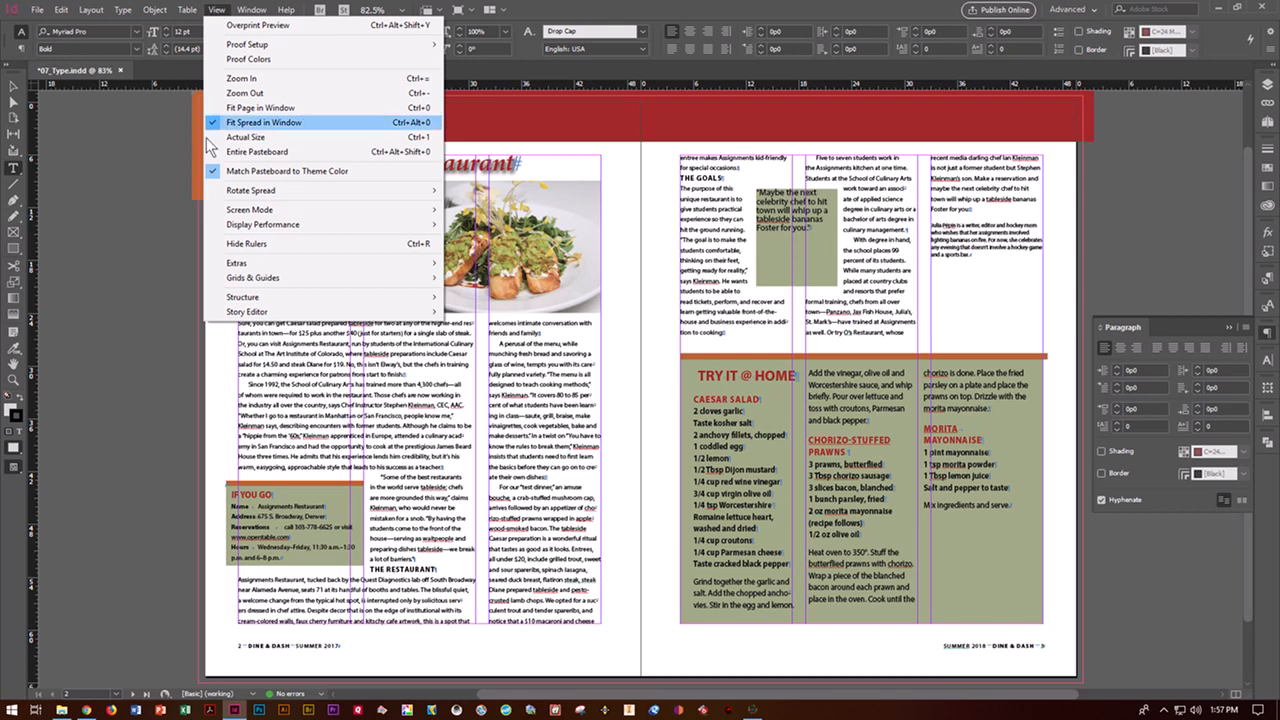
mouse_move(222, 266)
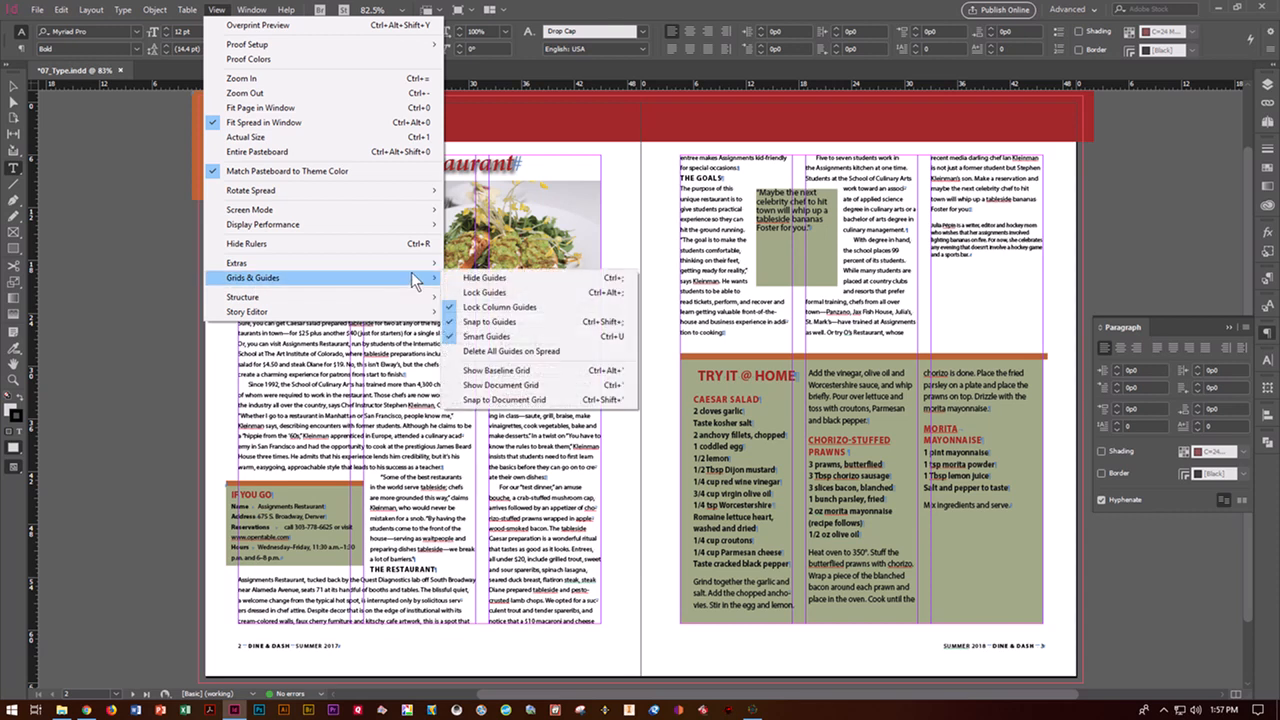
left_click(497, 370)
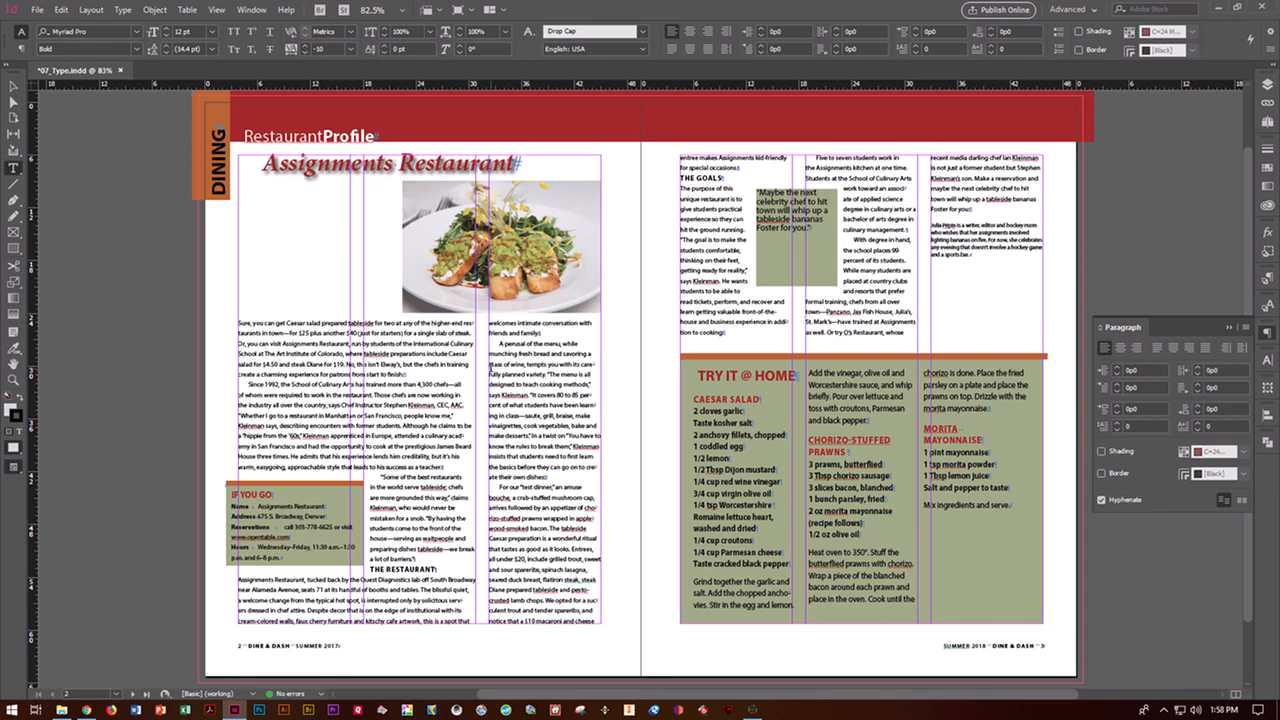
left_click(215, 10)
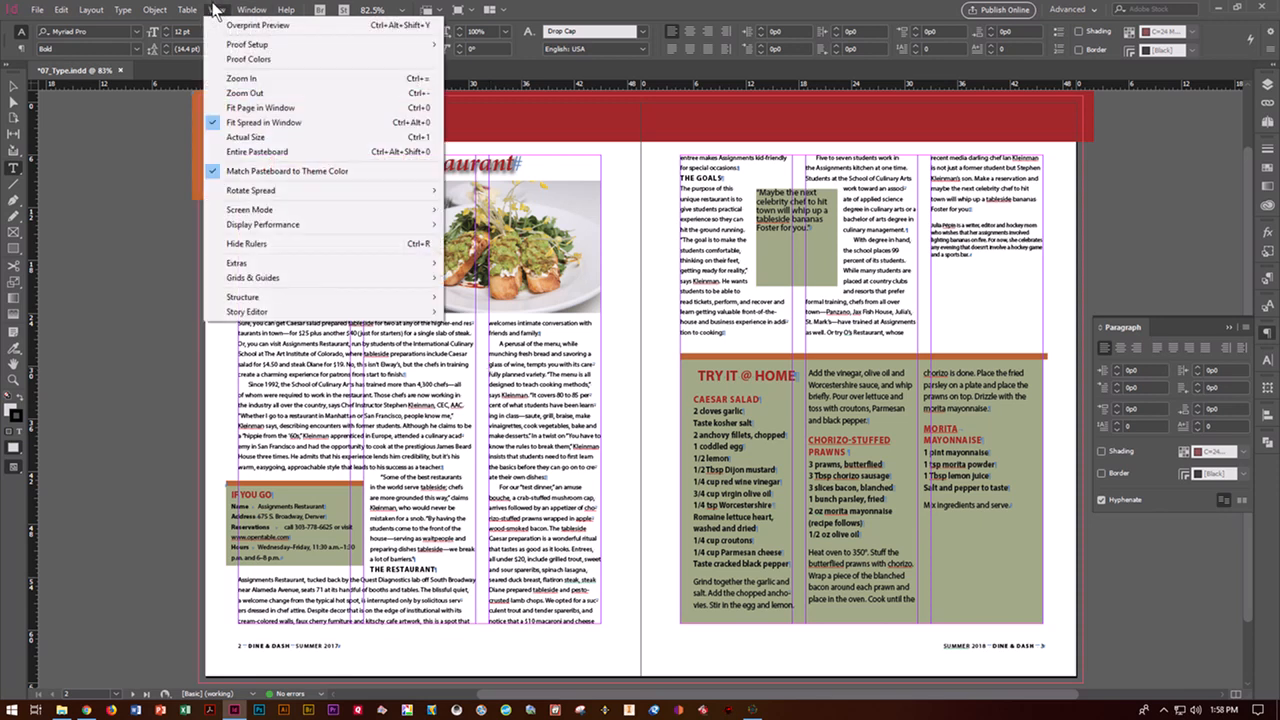
left_click(246, 137)
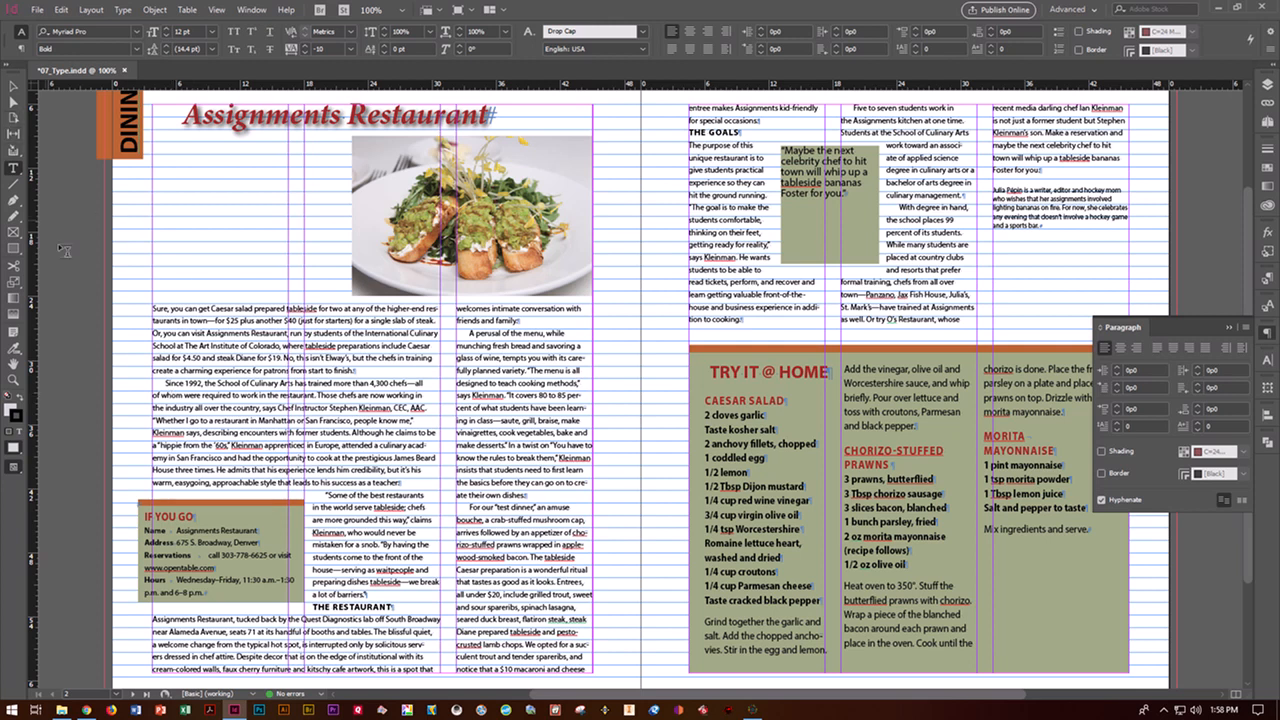
Select all the text of the main article story and align its lines to the baseline grid.
left_click(206, 332)
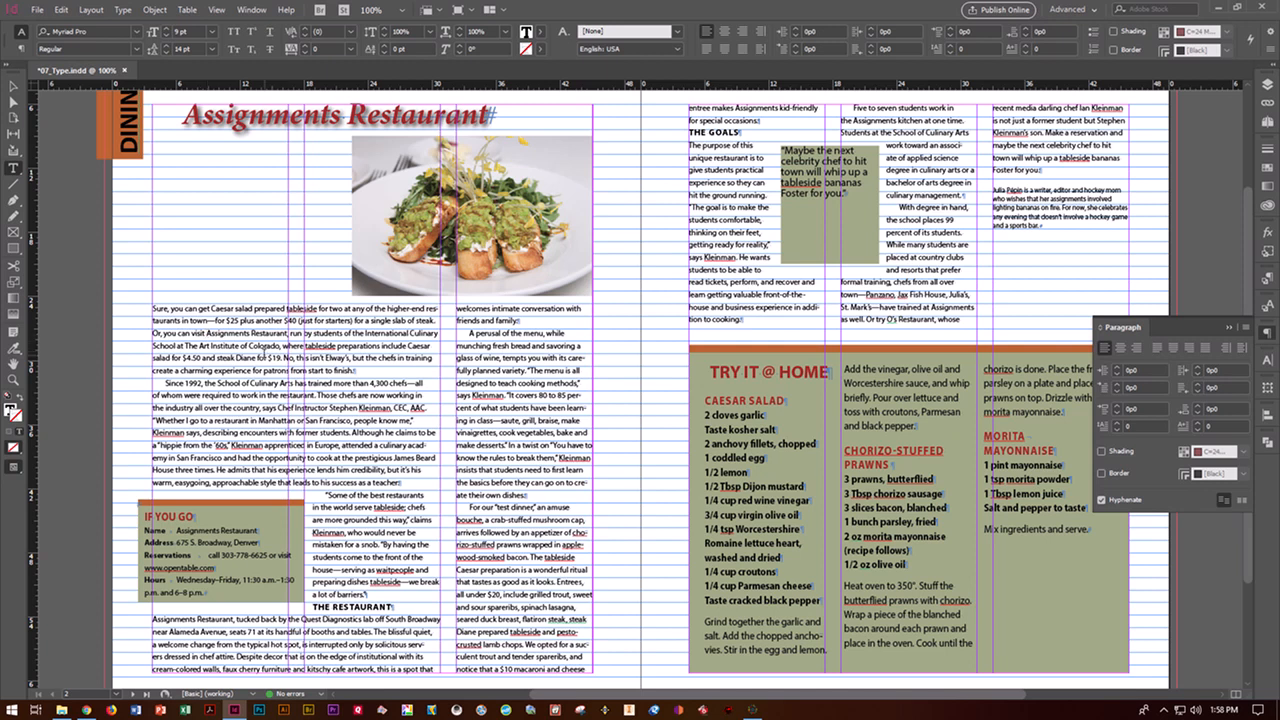
left_click(61, 10)
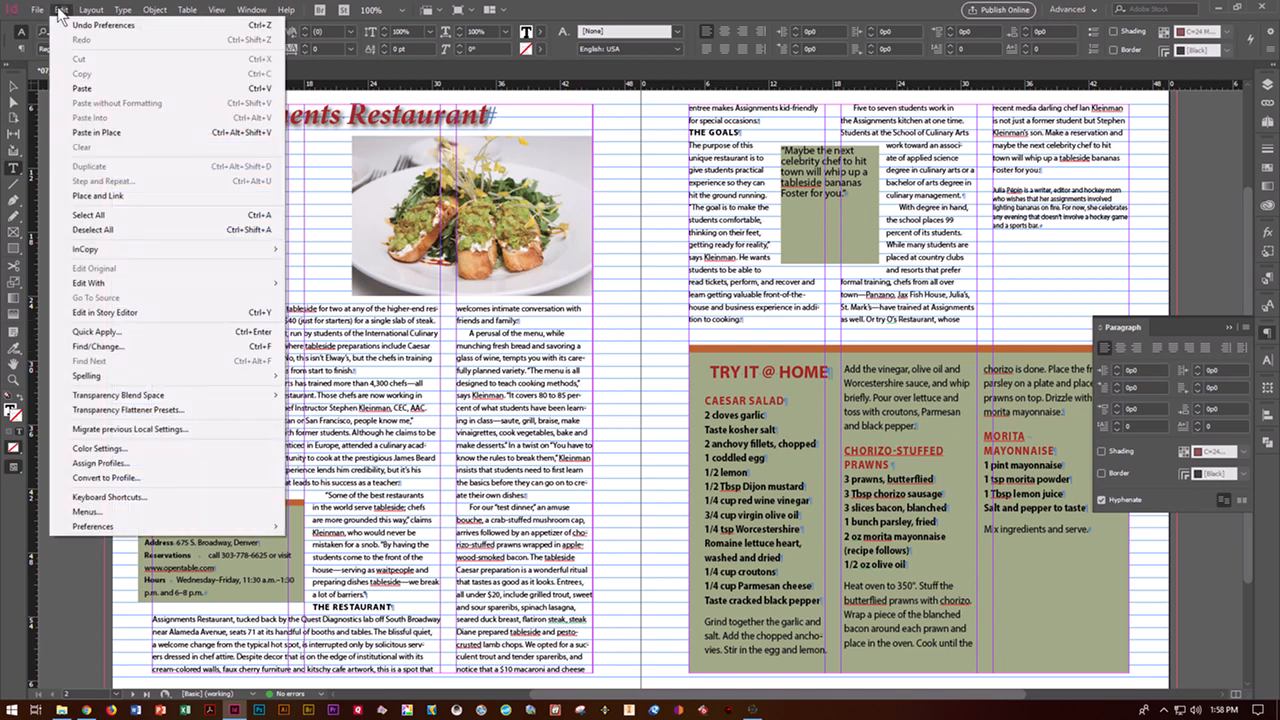
left_click(98, 214)
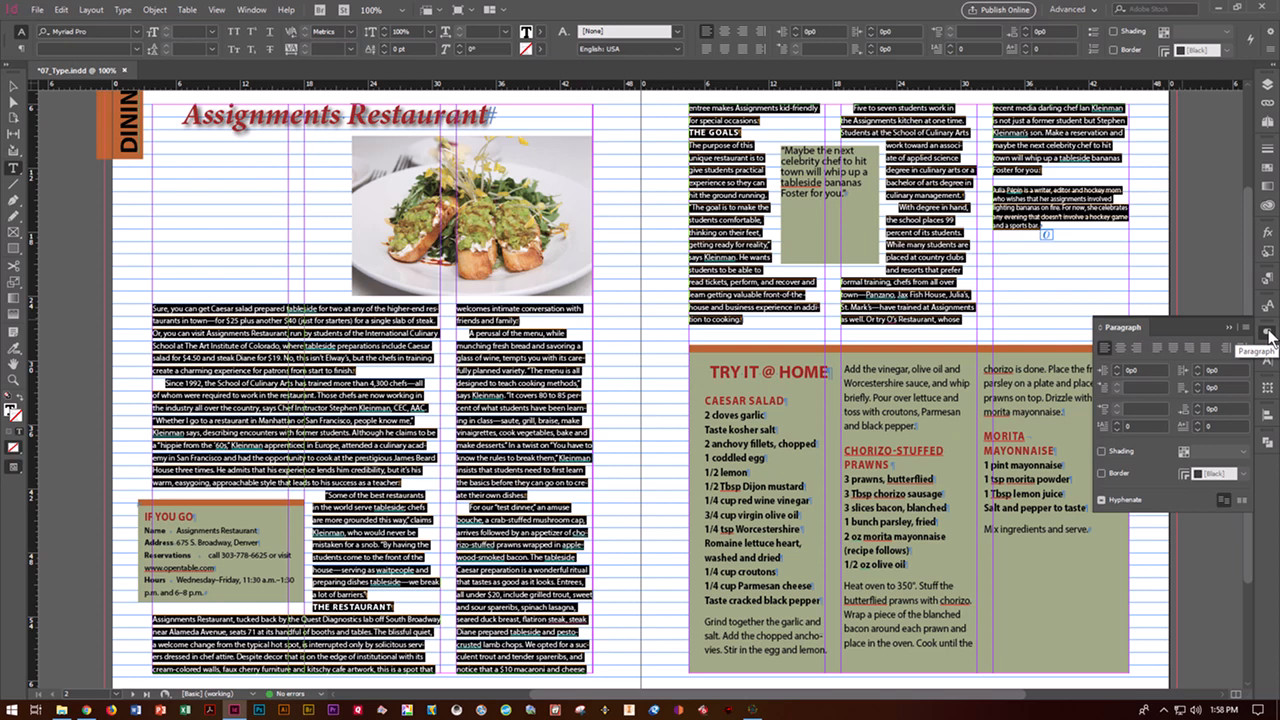
left_click(1243, 500)
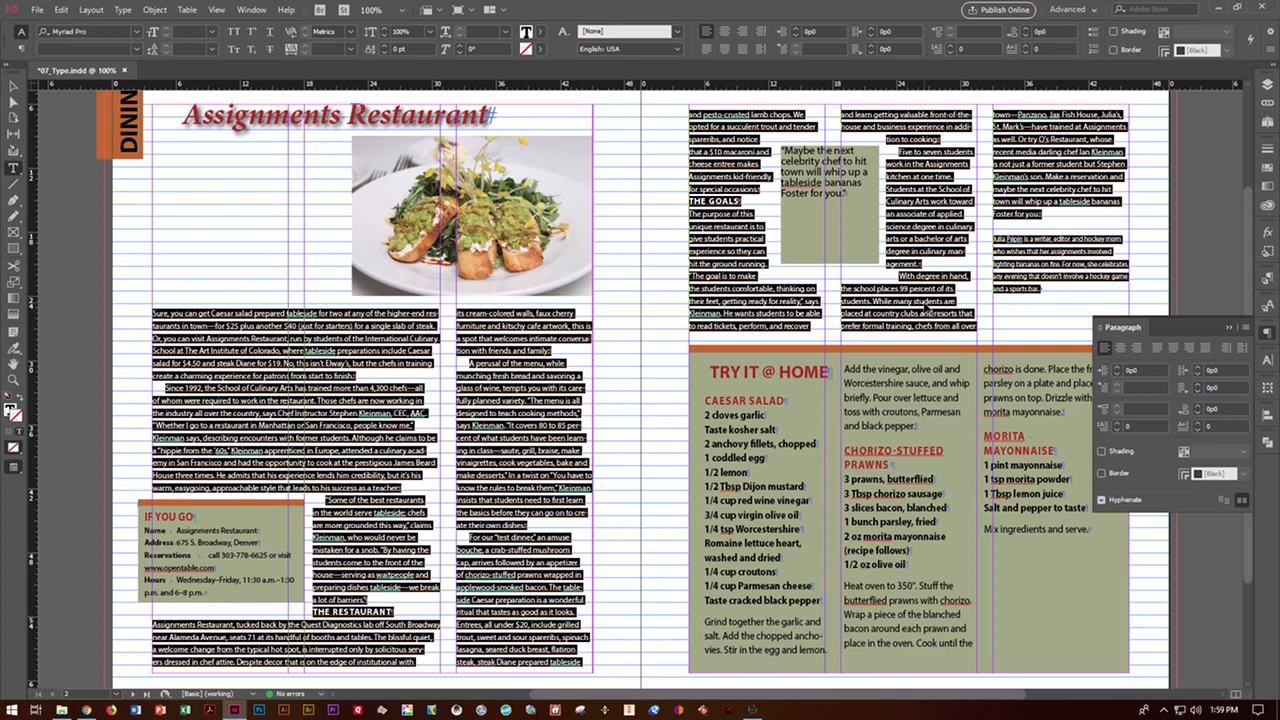
Deselect the article text and save the document.
left_click(13, 86)
left_click(70, 149)
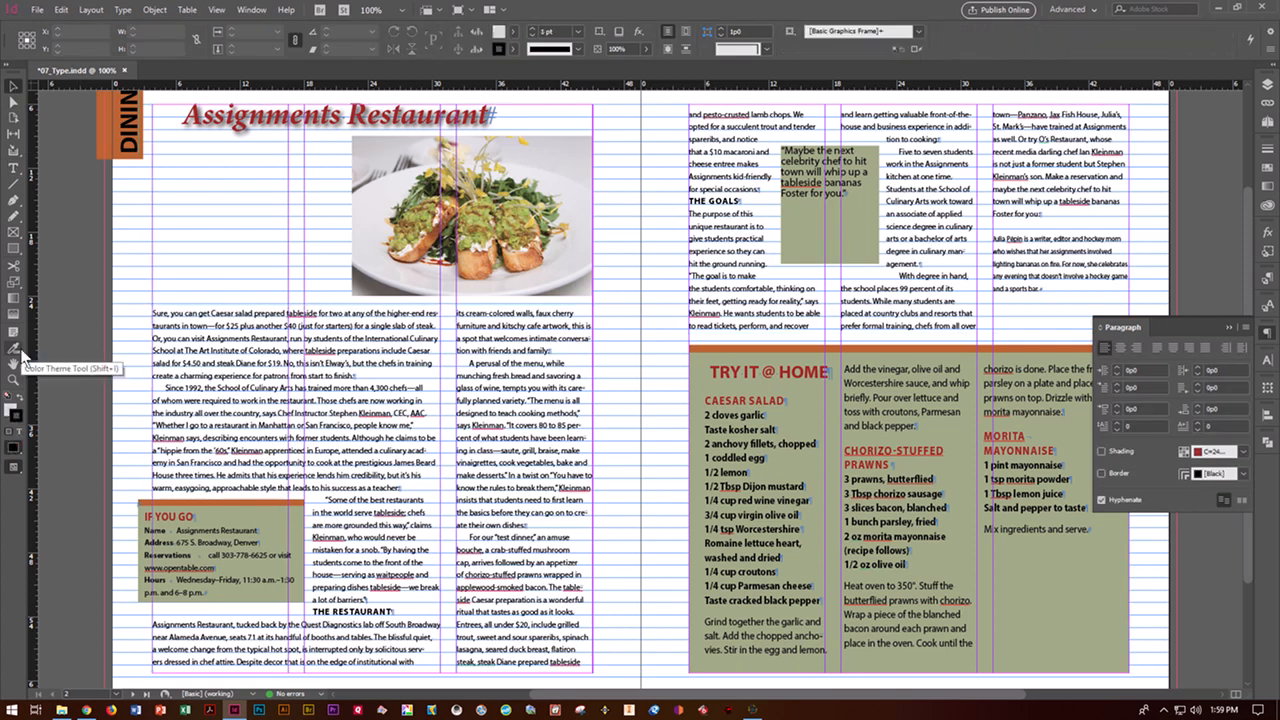
key("ctrl+s")
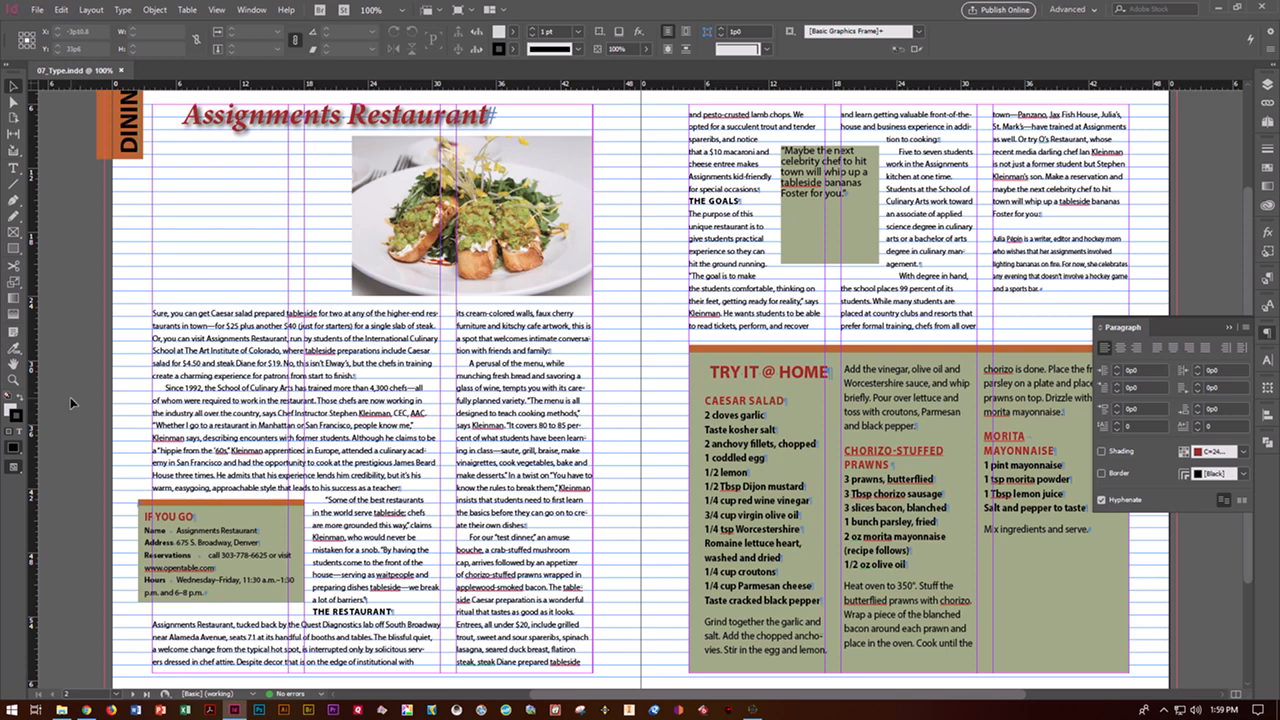
Set the space before the "The Restaurant" subhead paragraph to 0p6.
left_click(218, 12)
left_click(244, 122)
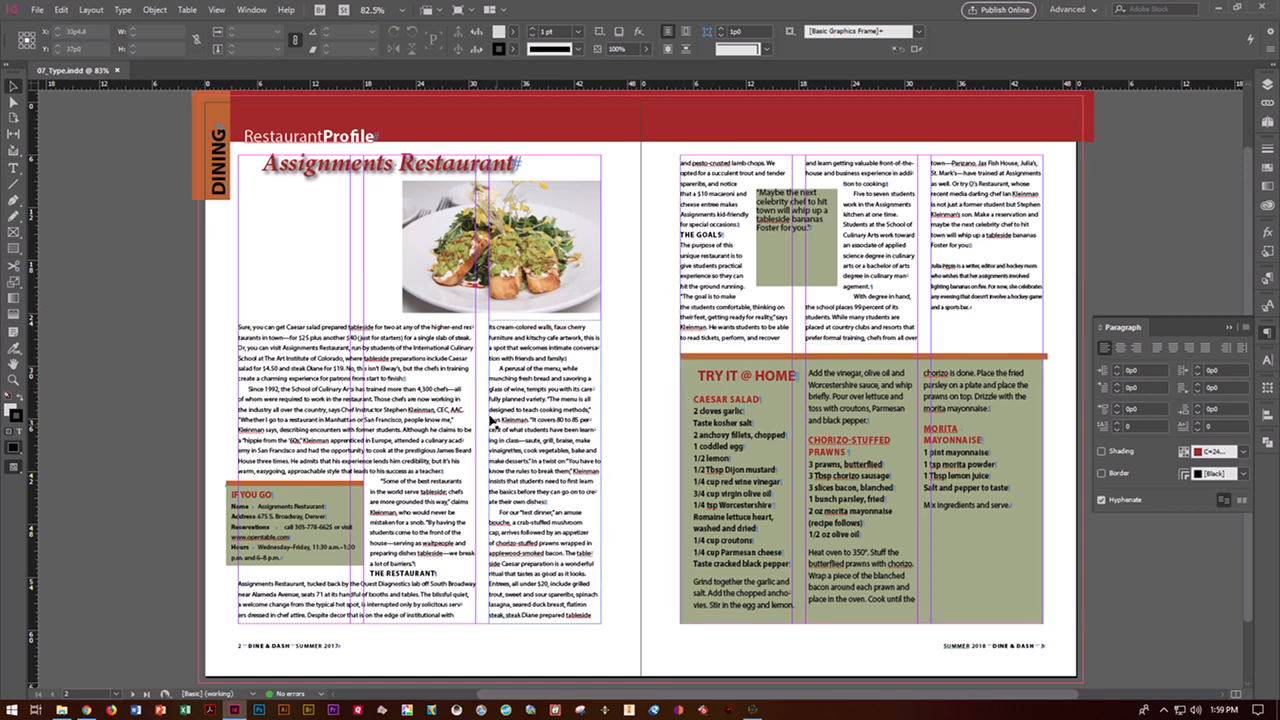
left_click(13, 168)
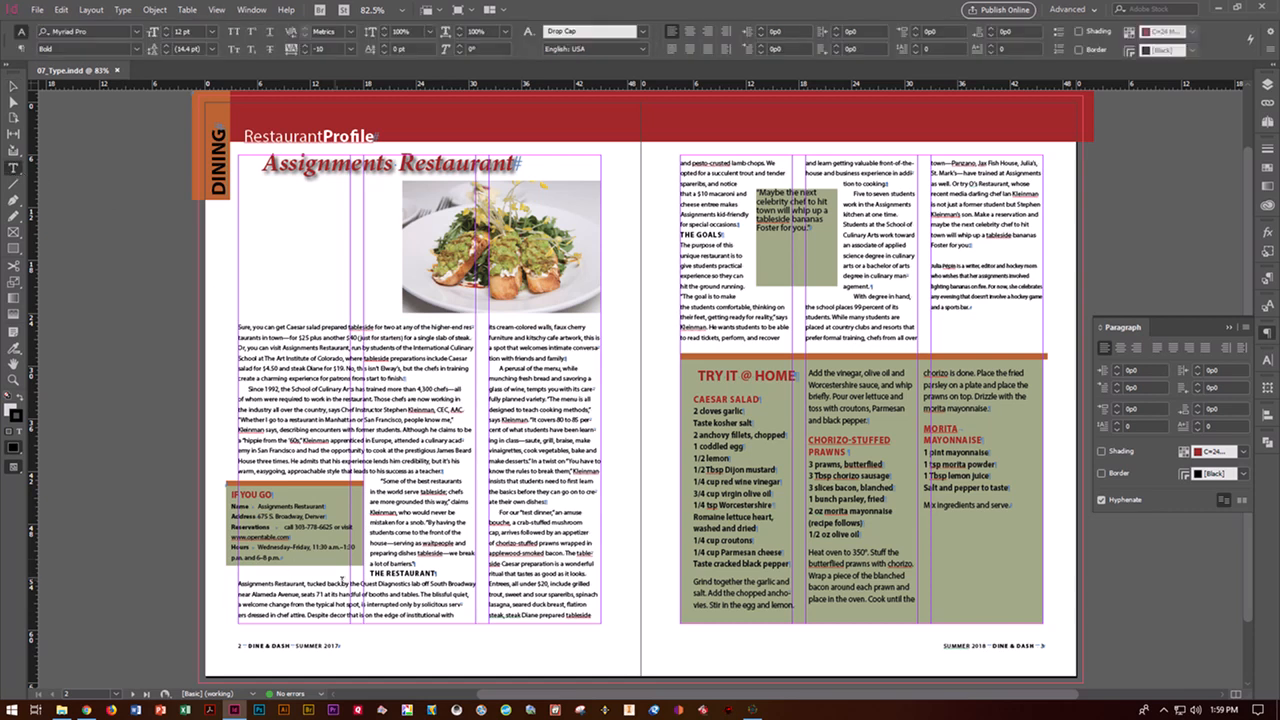
left_click(380, 576)
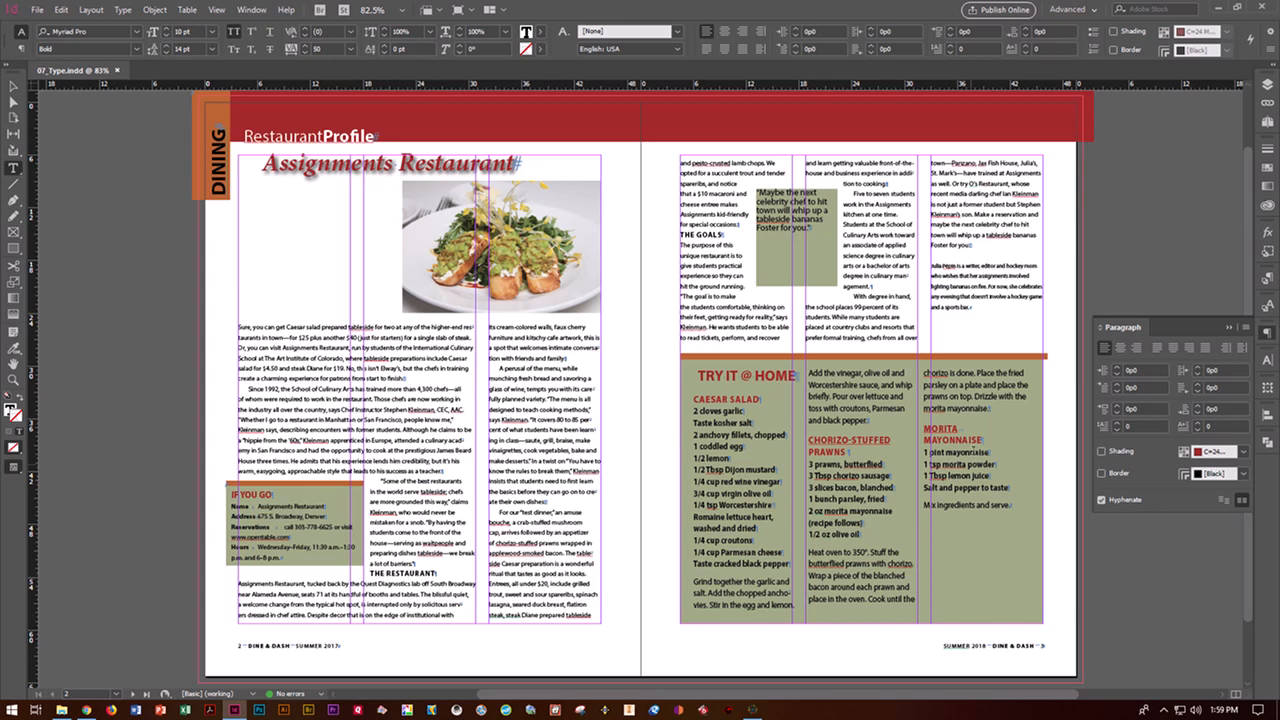
left_click(1143, 408)
type("0p6")
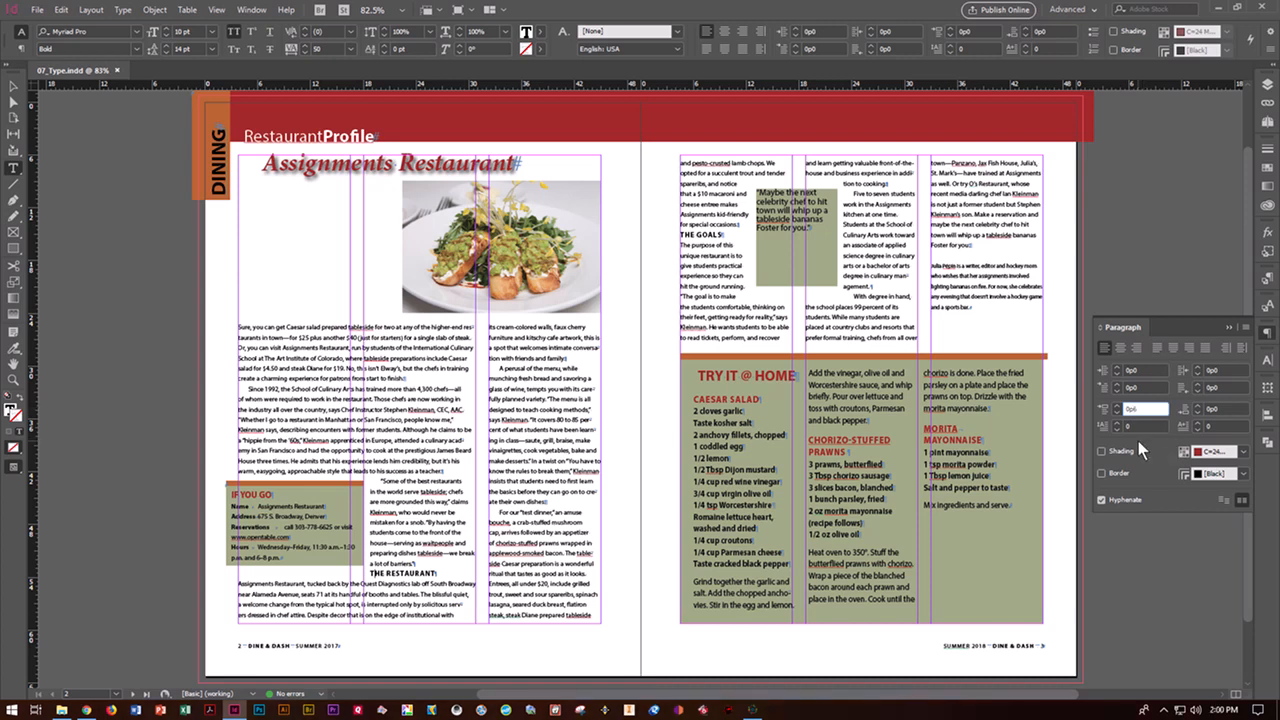
key("Return")
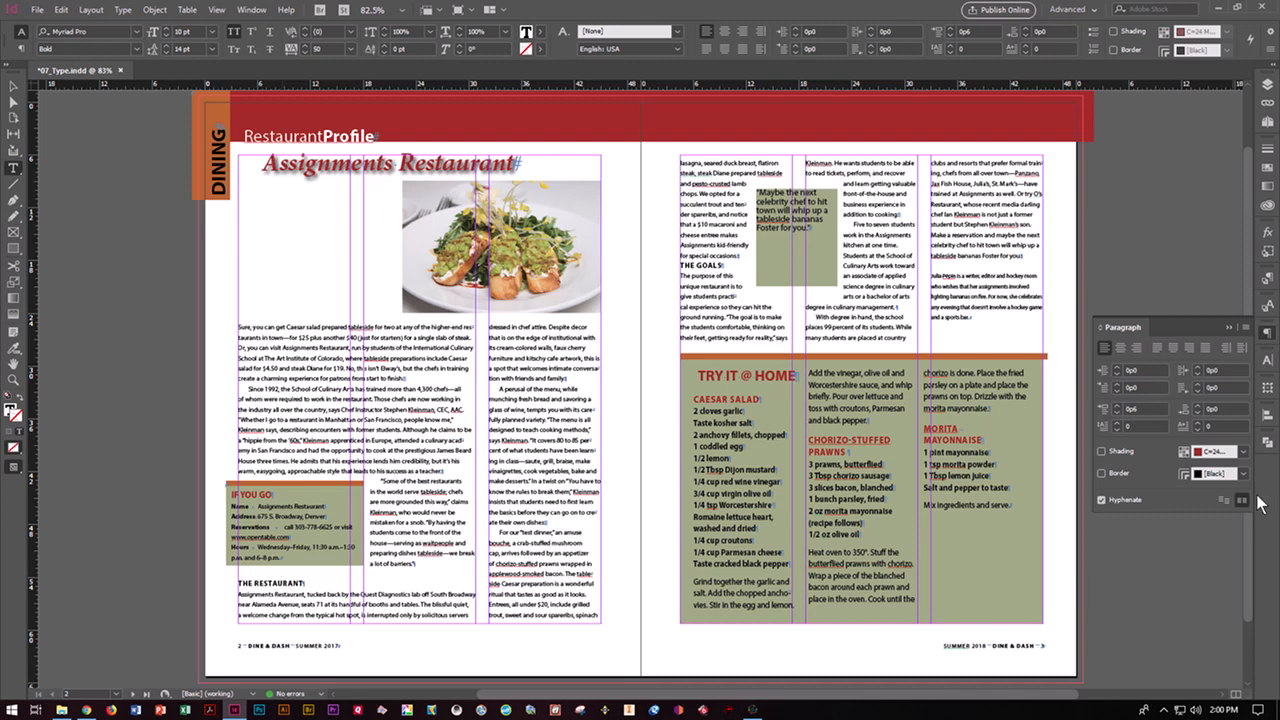
Redefine the Subhead paragraph style to match the formatting of "The Restaurant" subhead.
left_click(1268, 307)
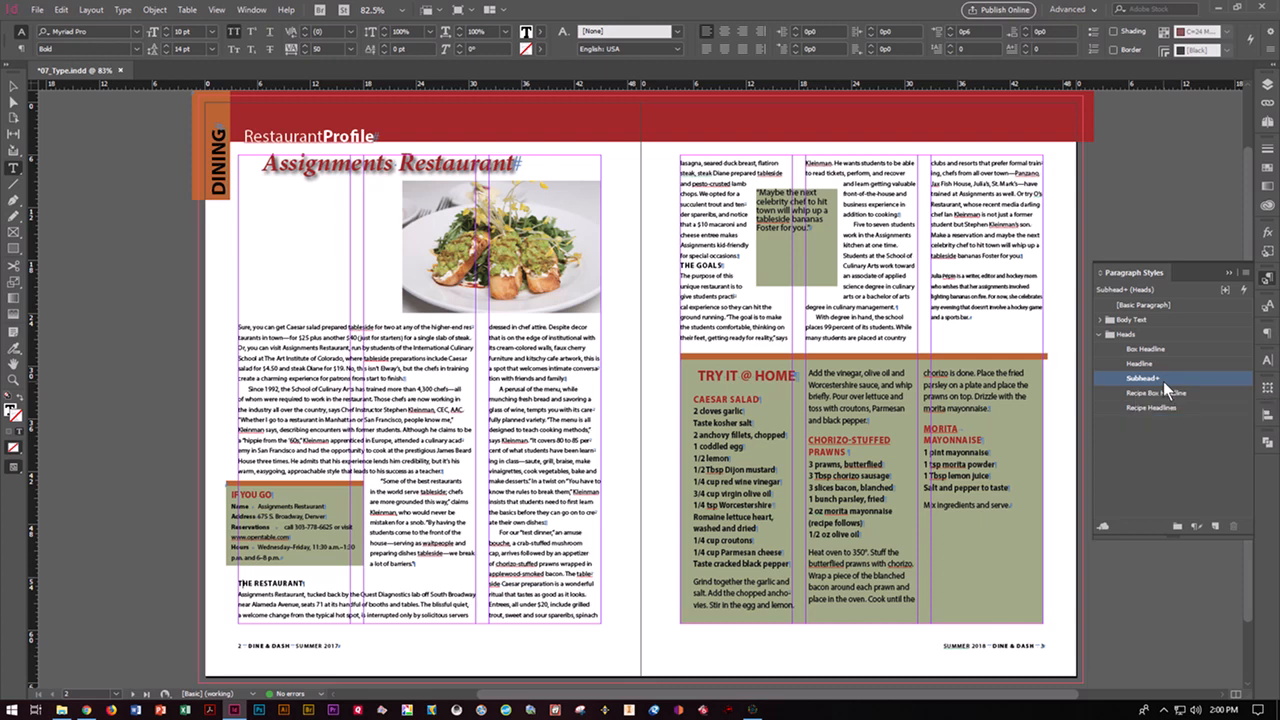
left_click(1246, 274)
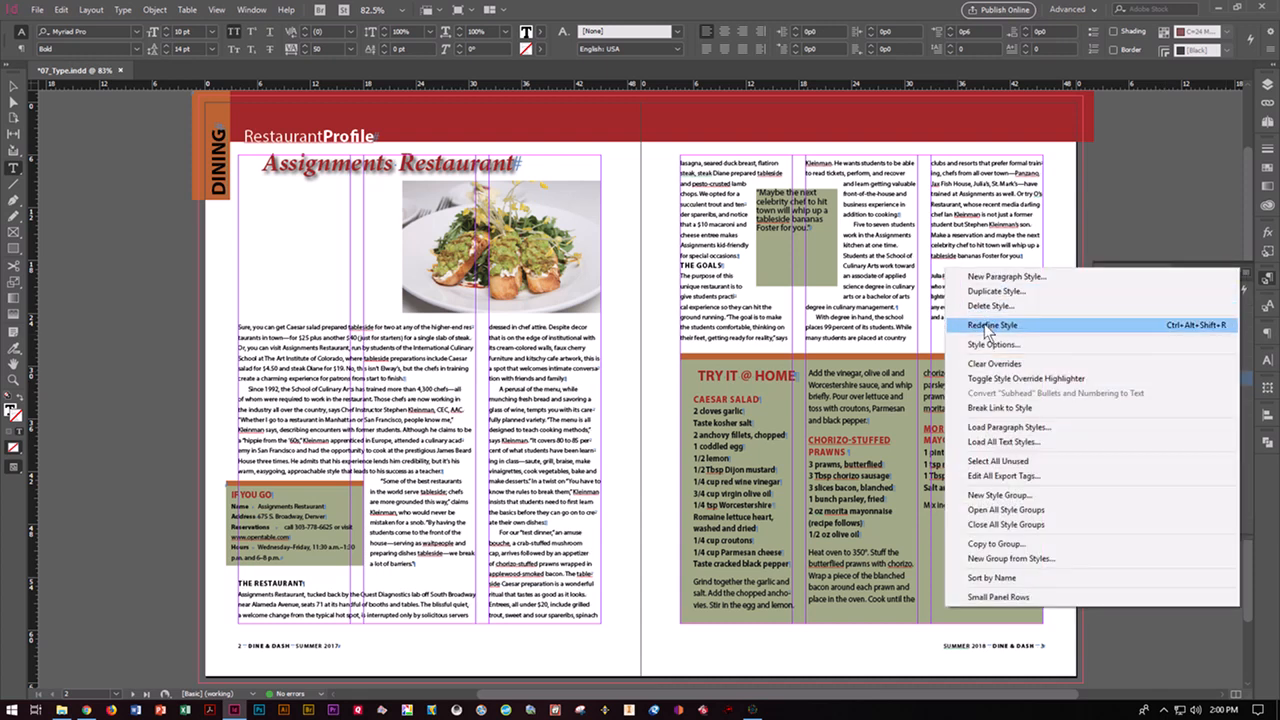
left_click(987, 326)
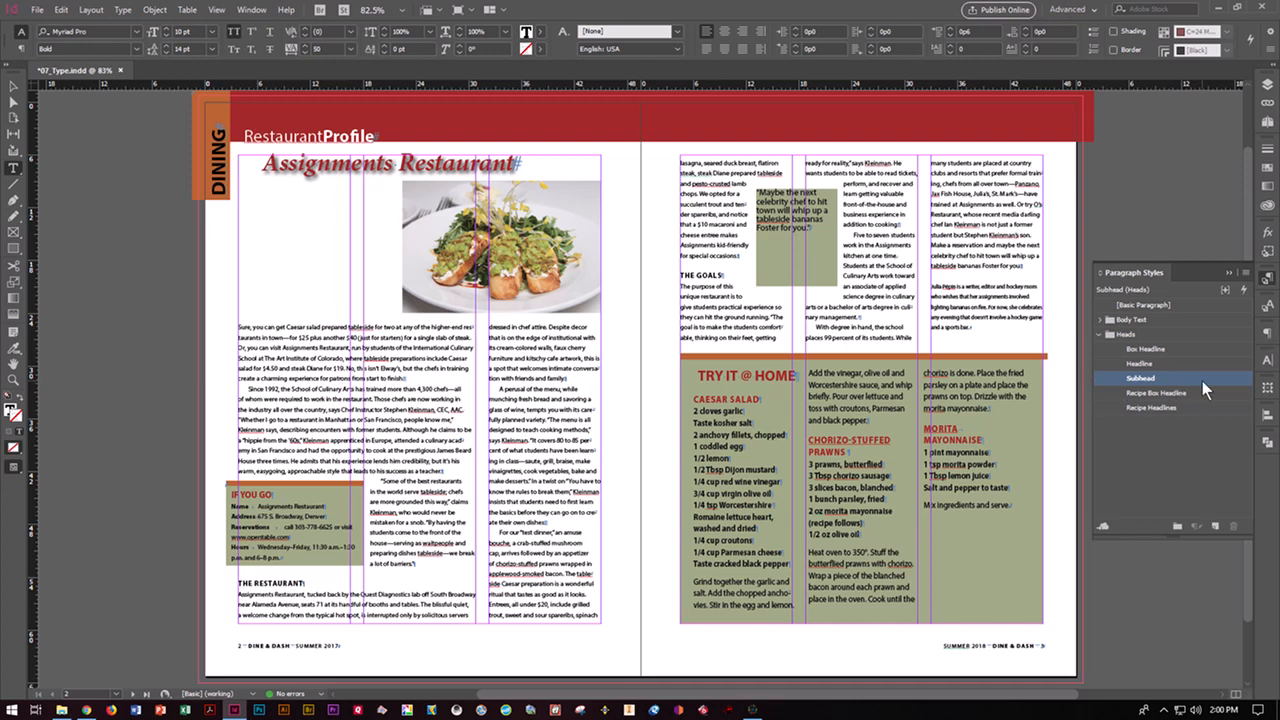
Hide the baseline grid, deselect the text and save the document.
left_click(215, 10)
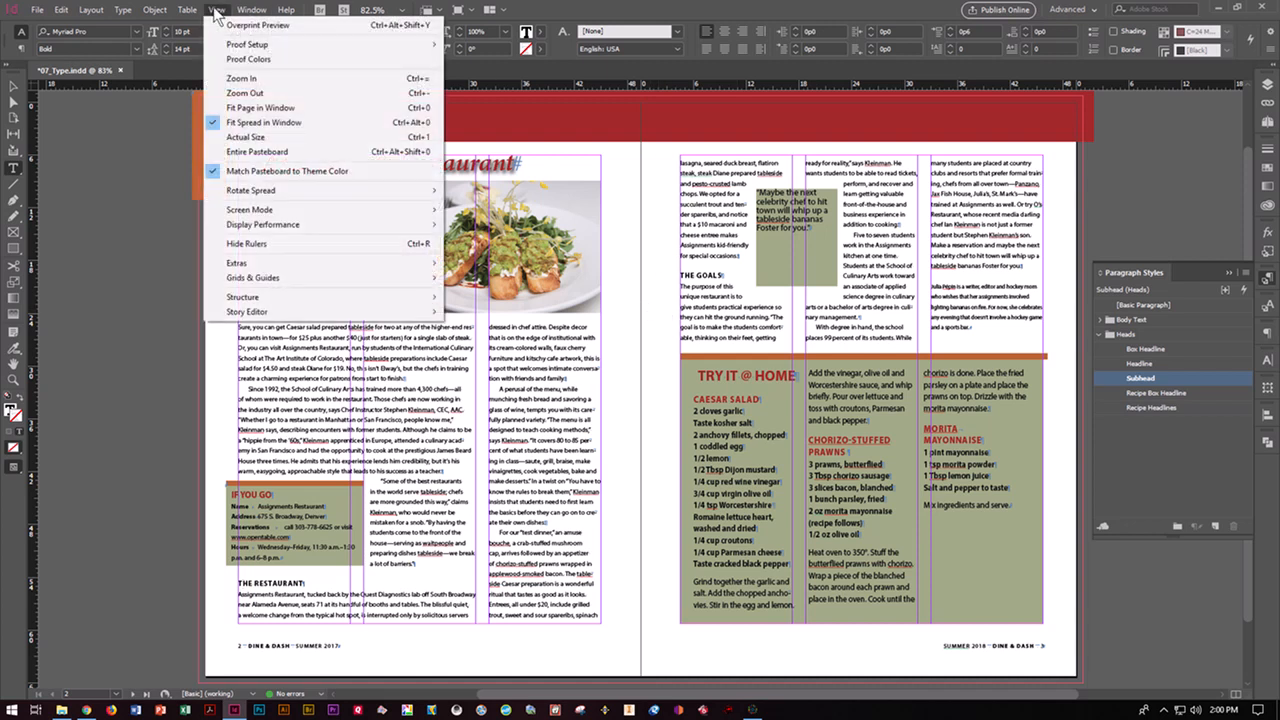
mouse_move(291, 278)
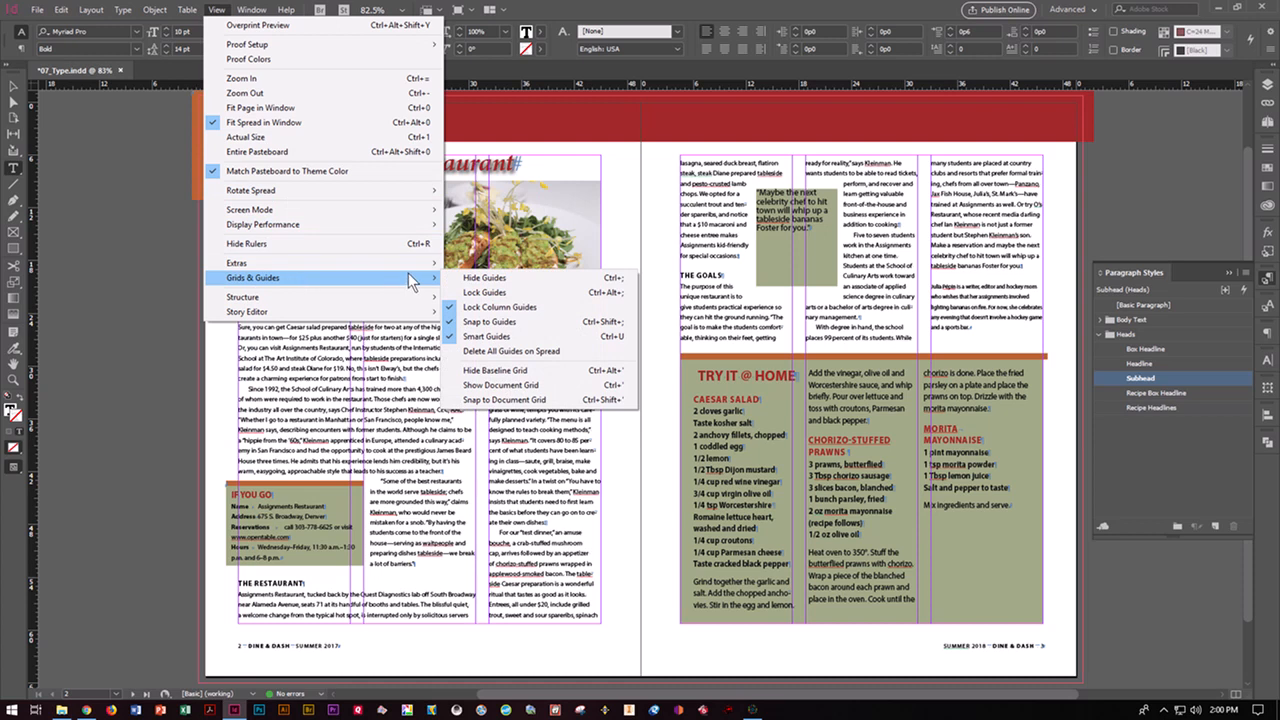
left_click(508, 370)
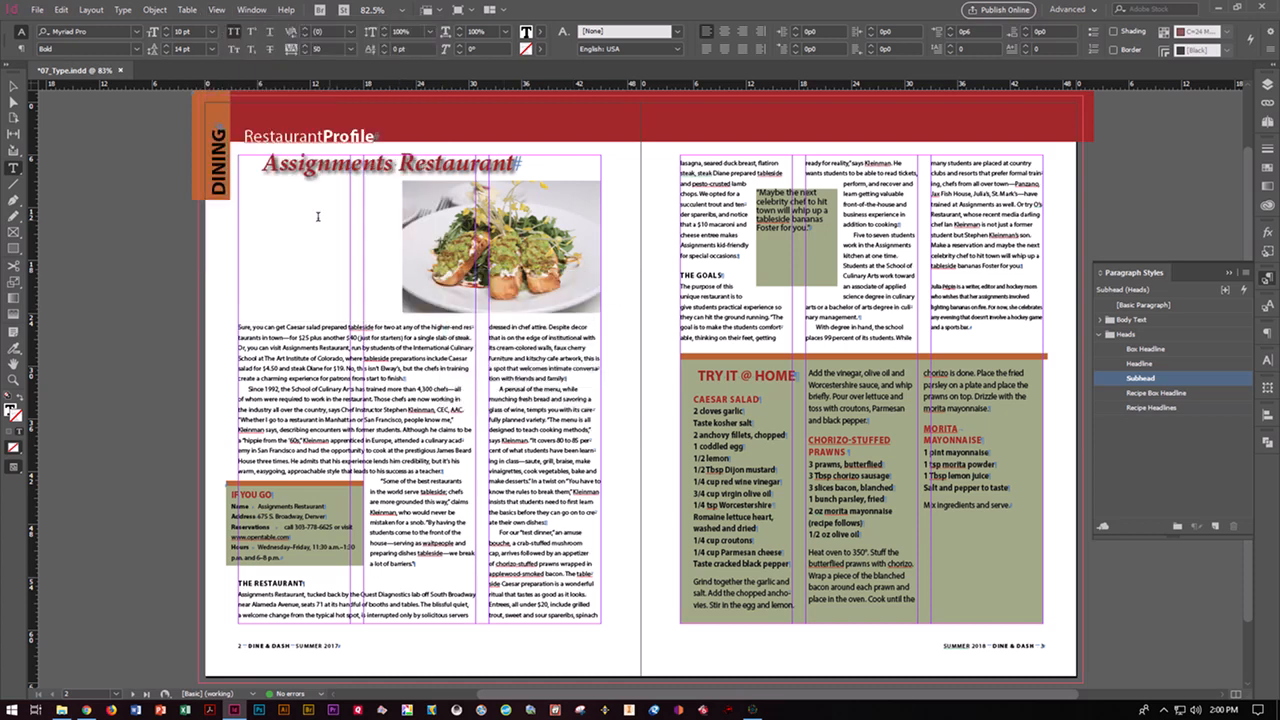
left_click(65, 132, "ctrl")
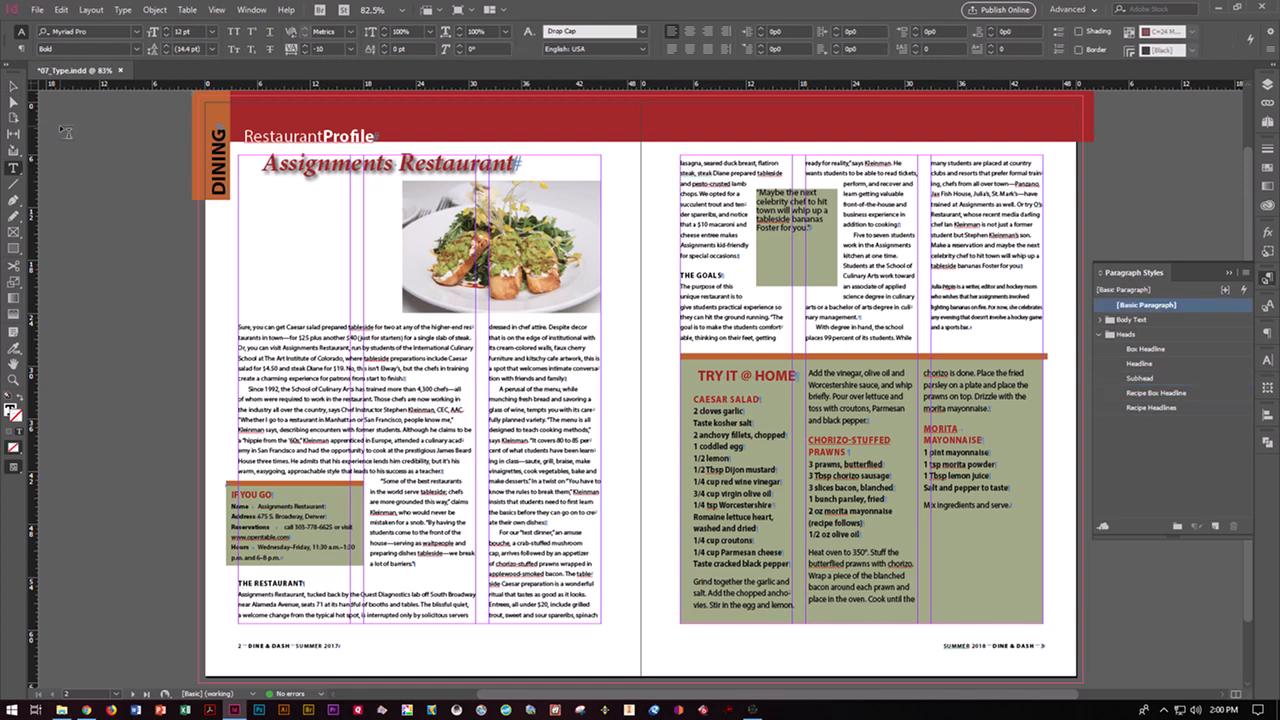
key("ctrl+s")
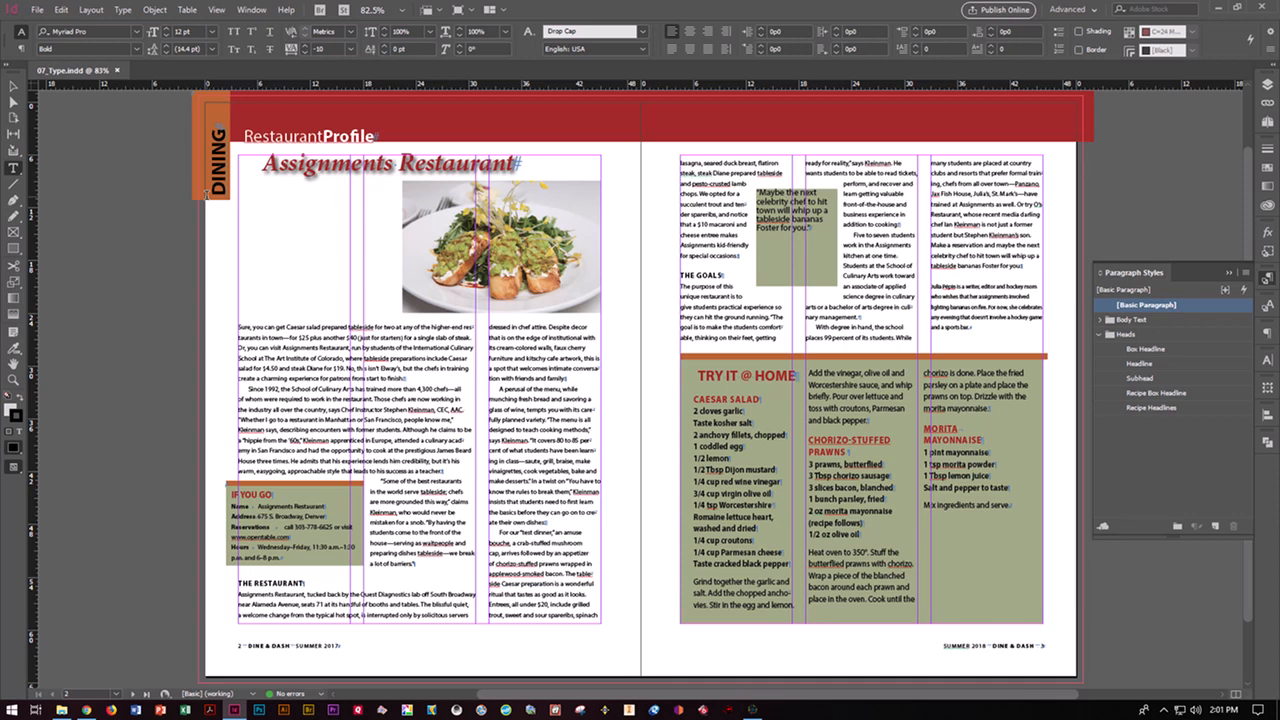
Go to the Adobe Typekit site to add fonts, search for "adobe c" and open the Adobe Caslon family.
left_click(123, 10)
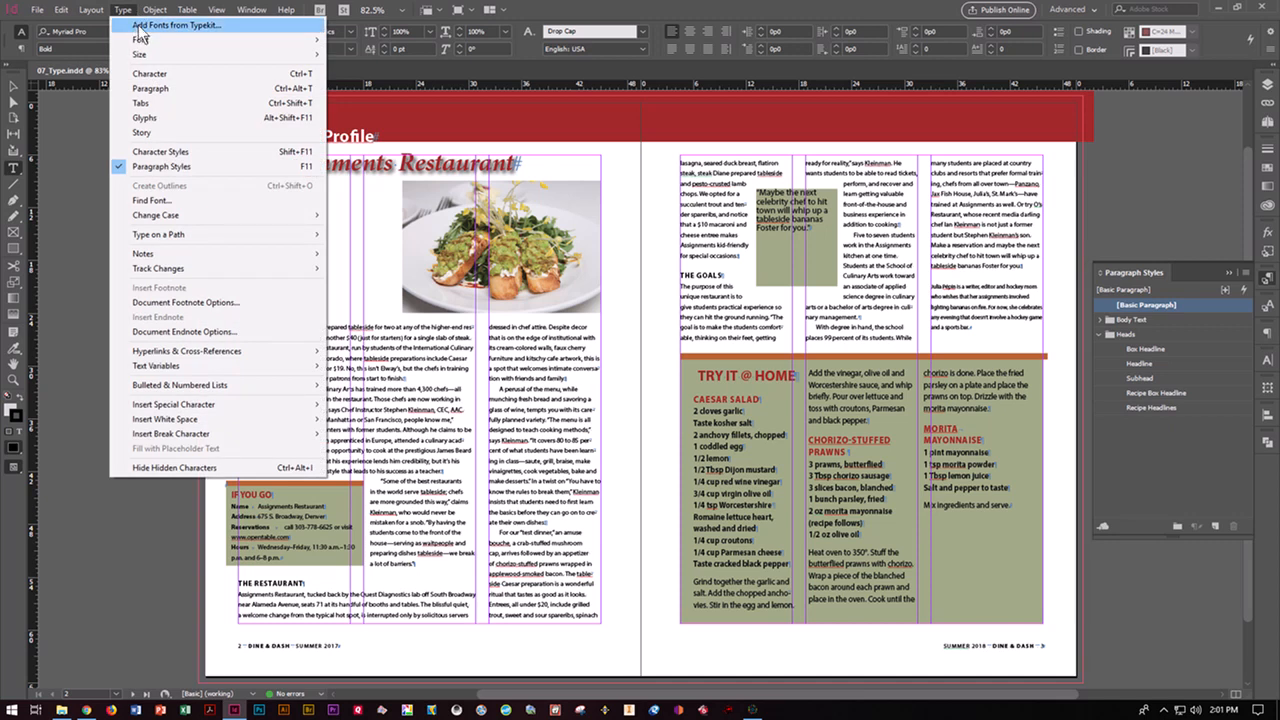
left_click(140, 28)
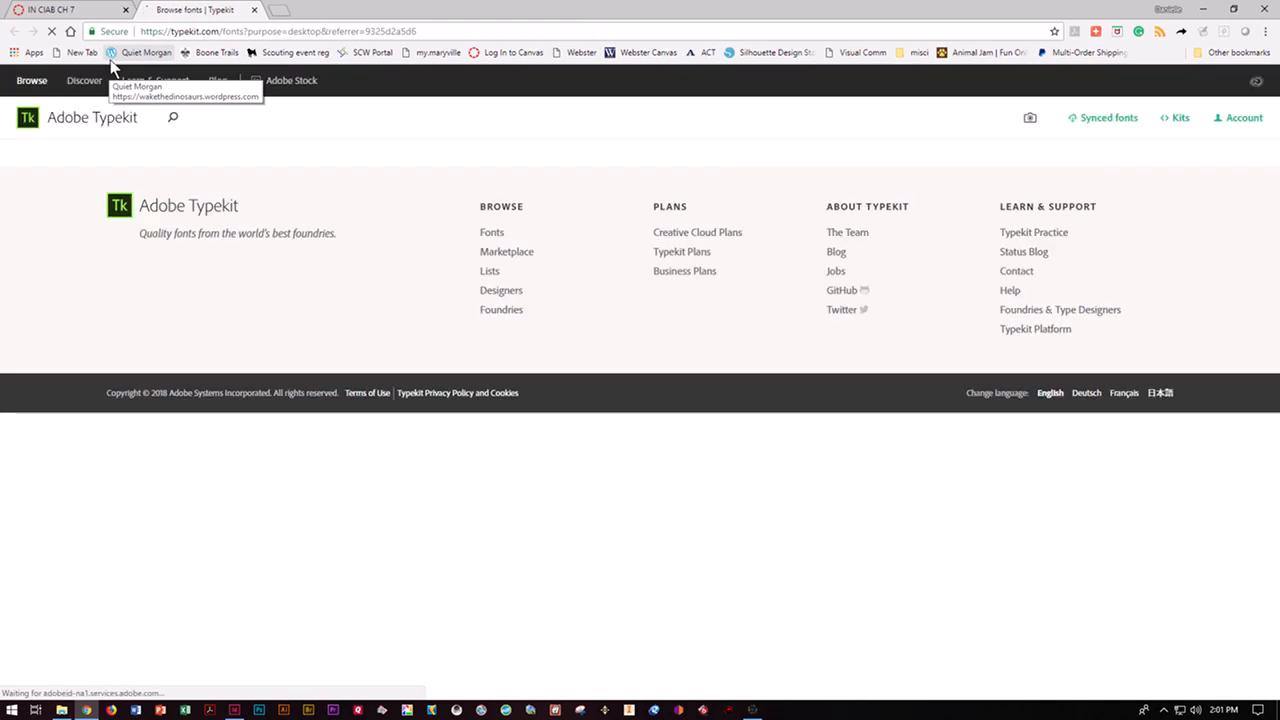
left_click(215, 118)
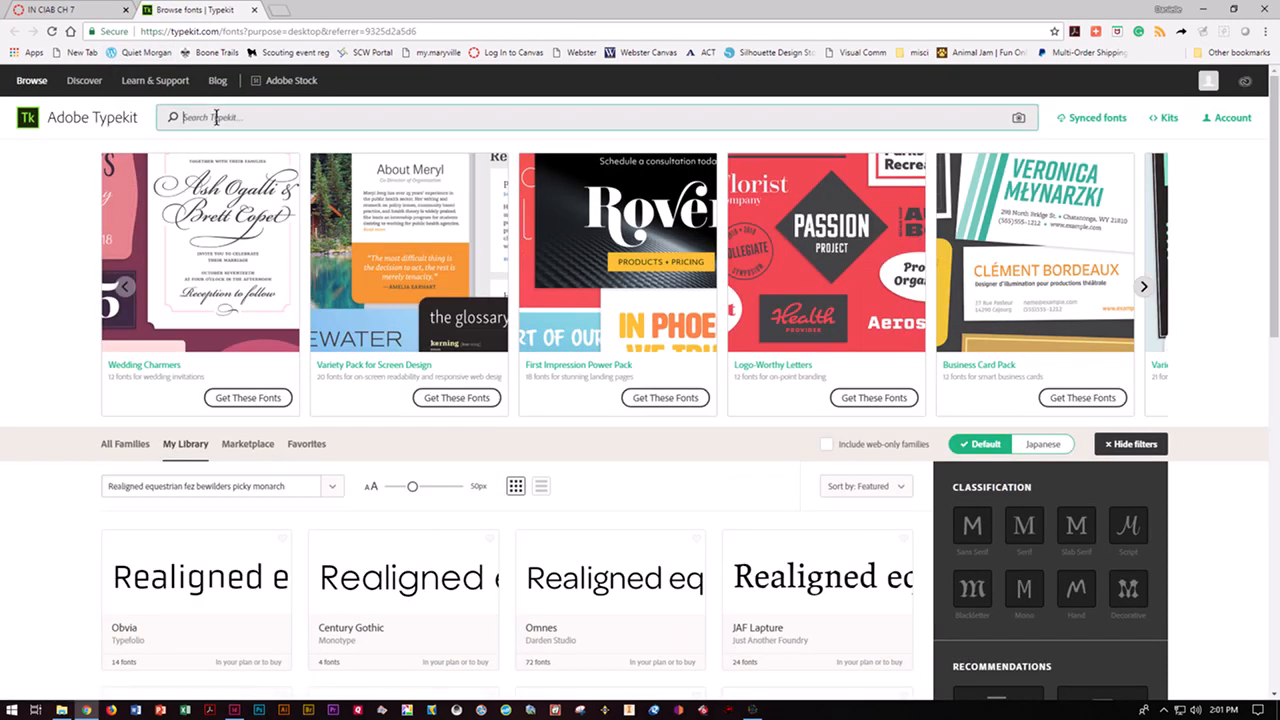
type("ca")
type("lso")
key("BackSpace")
key("BackSpace")
key("BackSpace")
type("adobe")
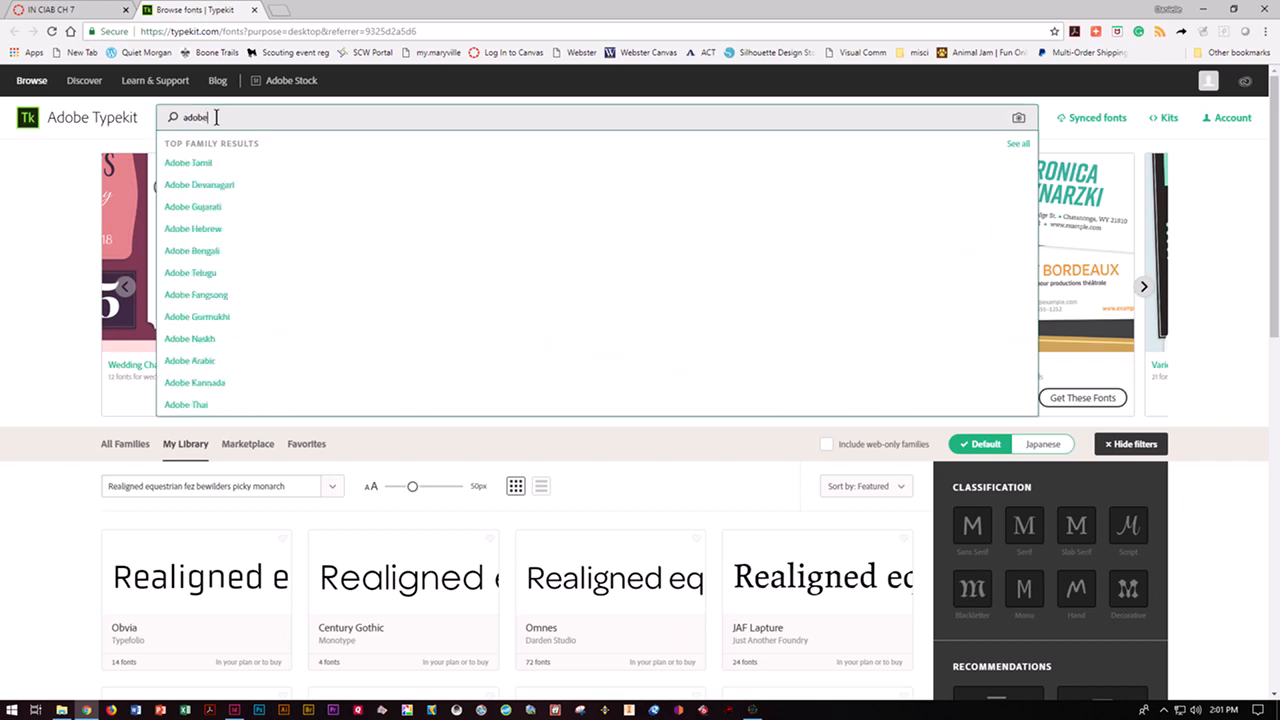
type(" c")
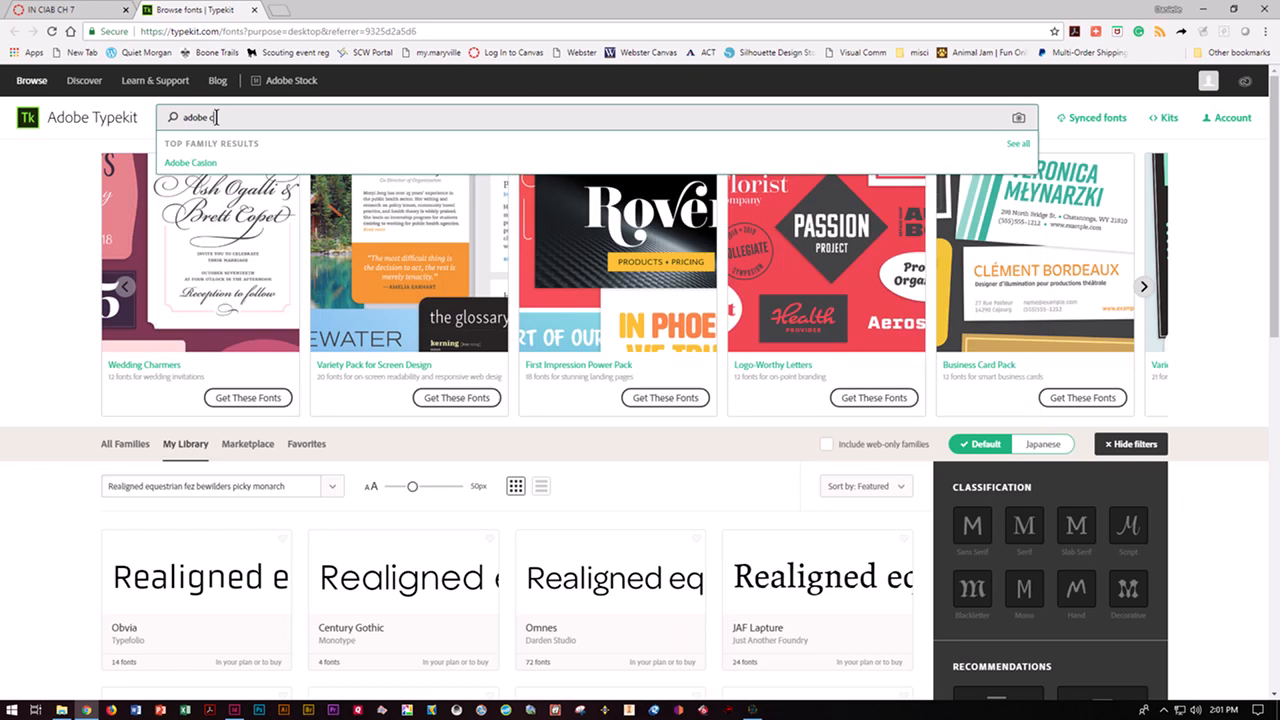
left_click(202, 164)
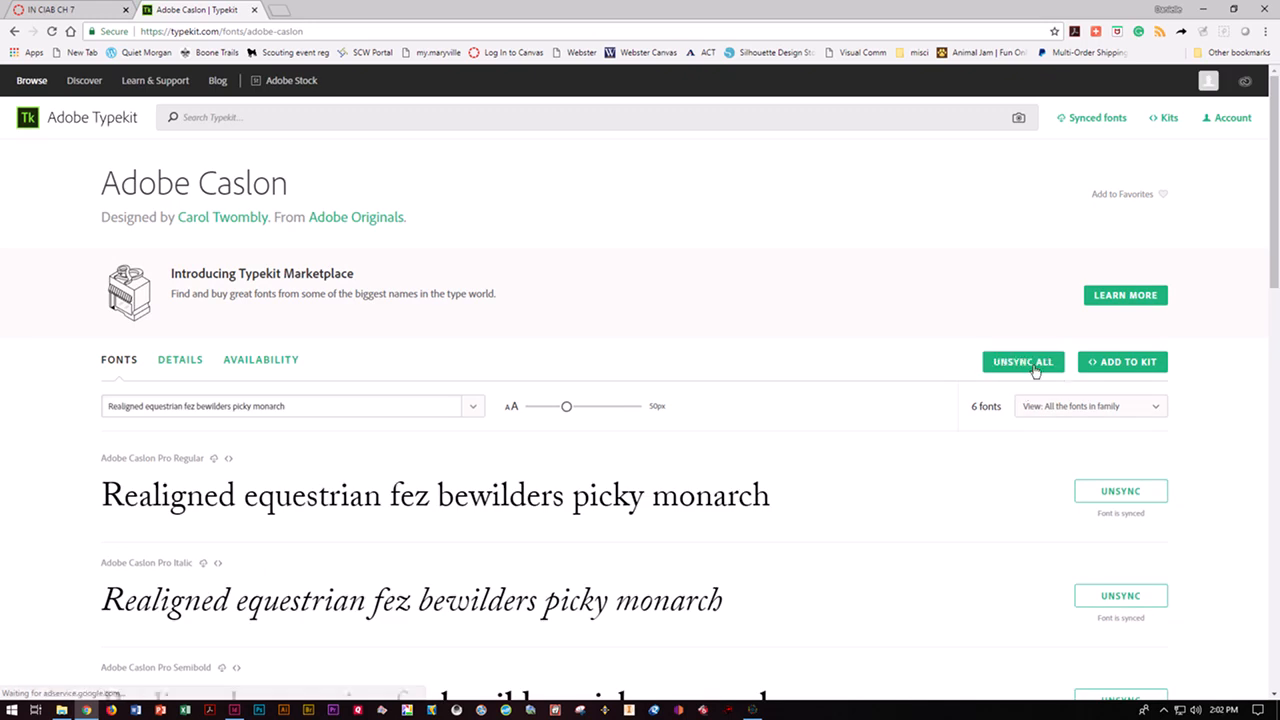
Unsync the whole Adobe Caslon family, sync all of its fonts again and close the sync confirmation.
left_click(1023, 362)
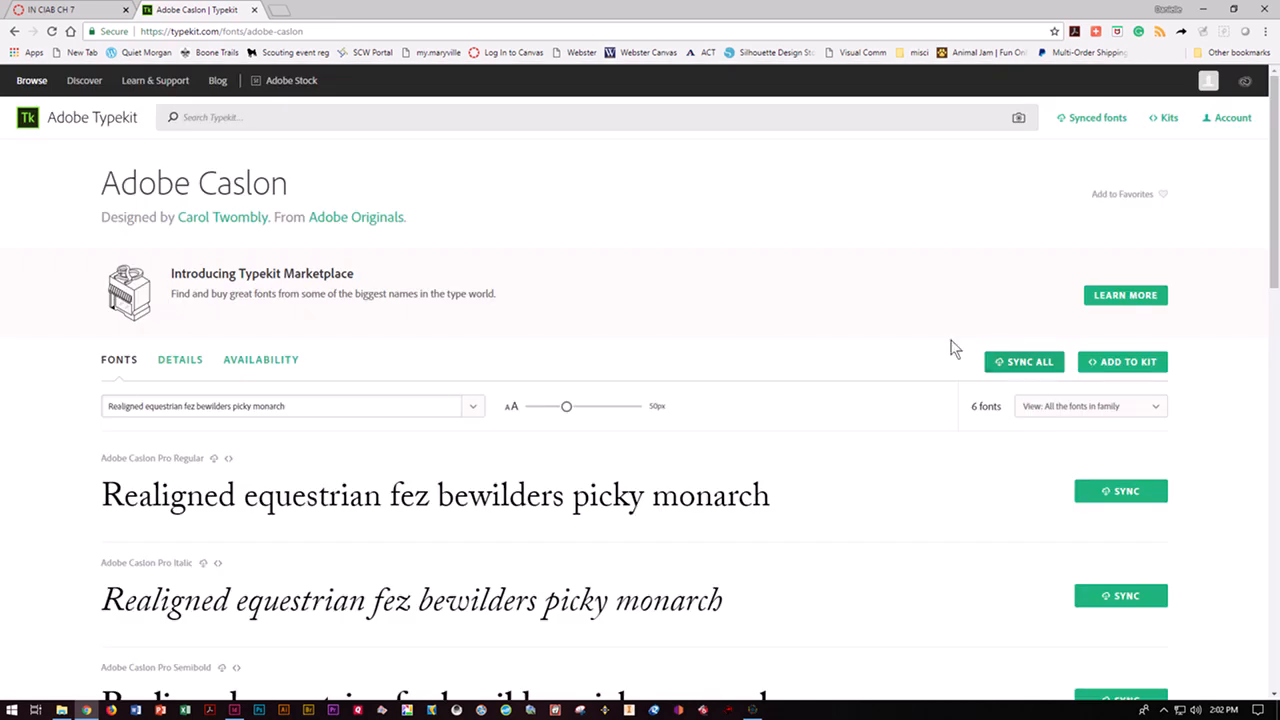
left_click(1040, 362)
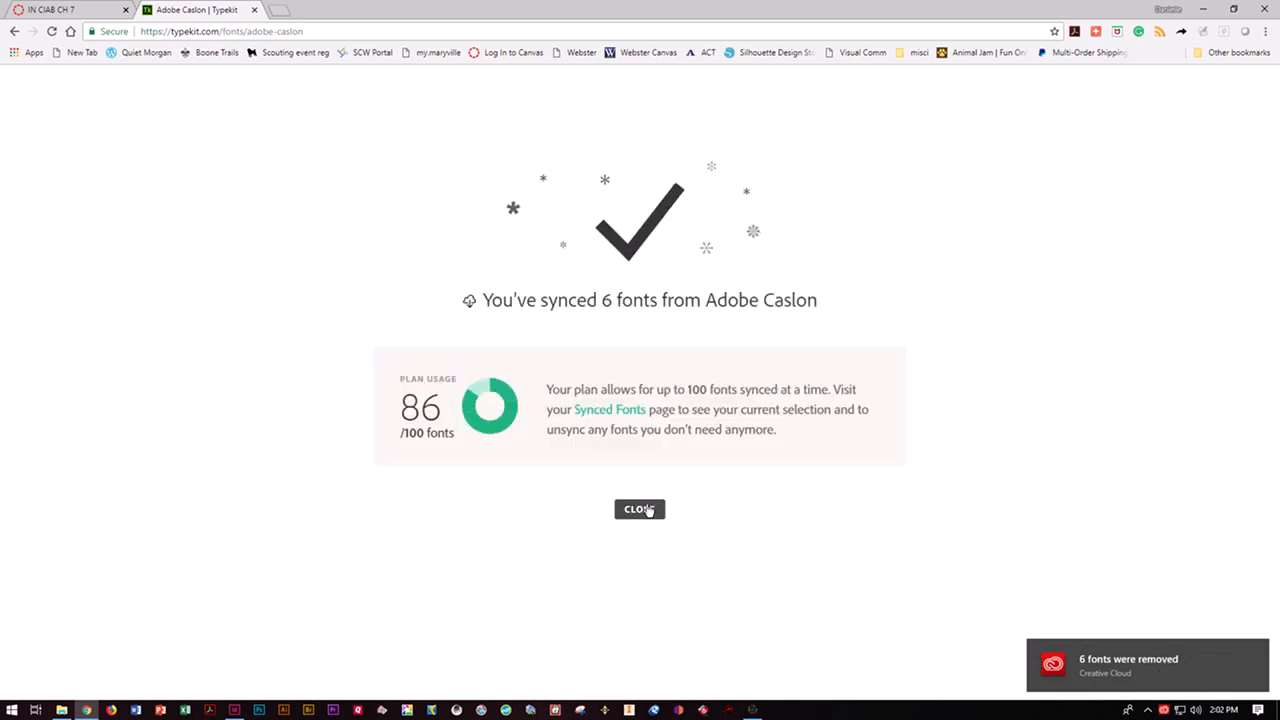
left_click(645, 511)
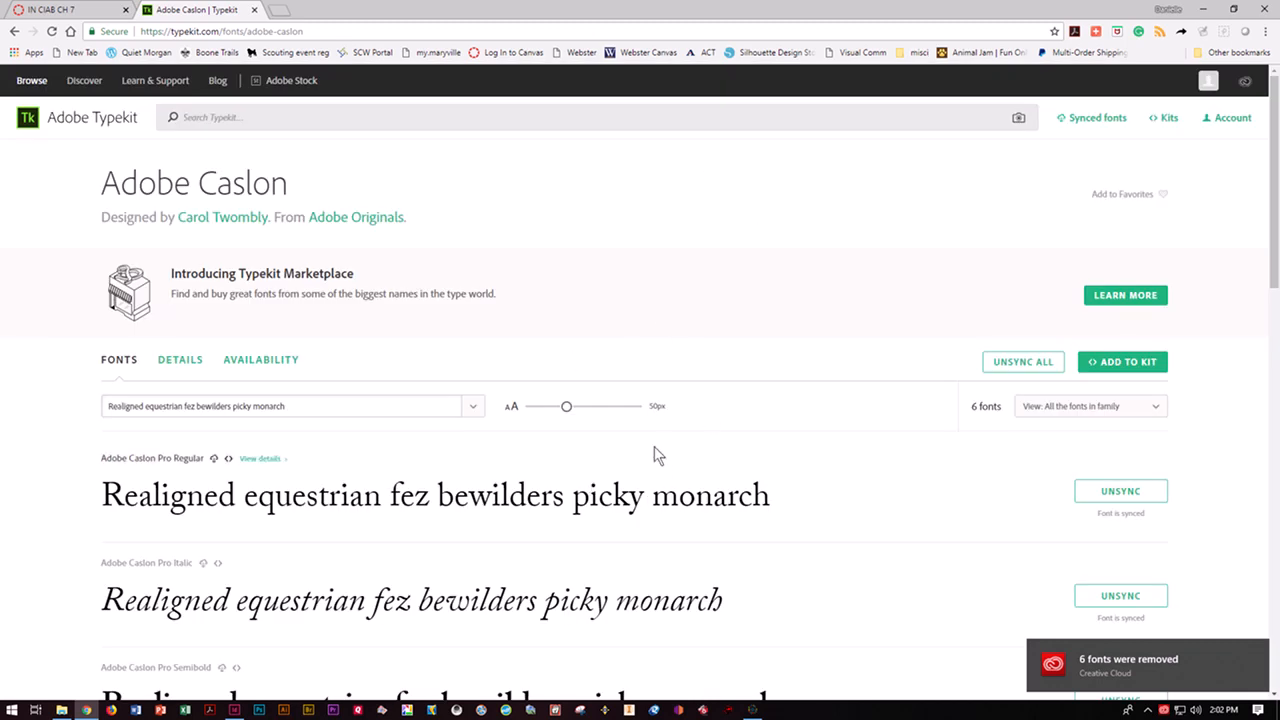
Switch back to InDesign, select the whole "Maybe the next celebrity chef" pull quote and set its font to Adobe Caslon Pro.
mouse_move(234, 711)
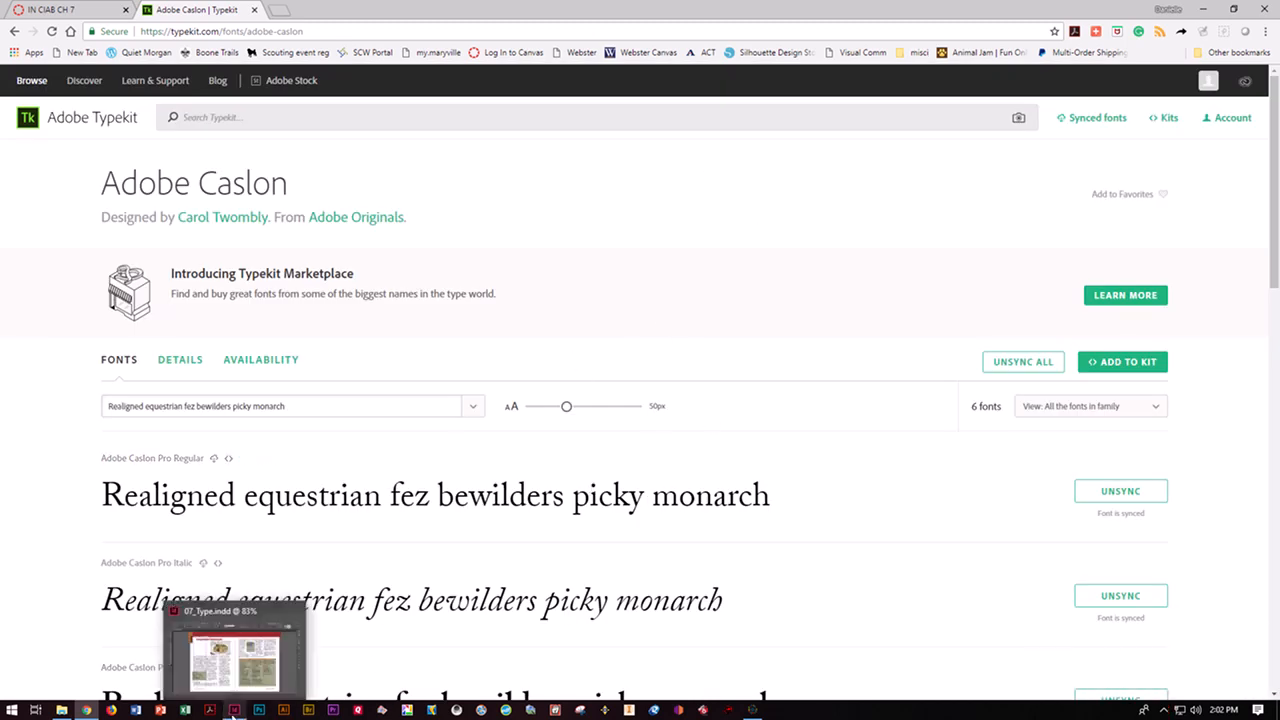
left_click(234, 711)
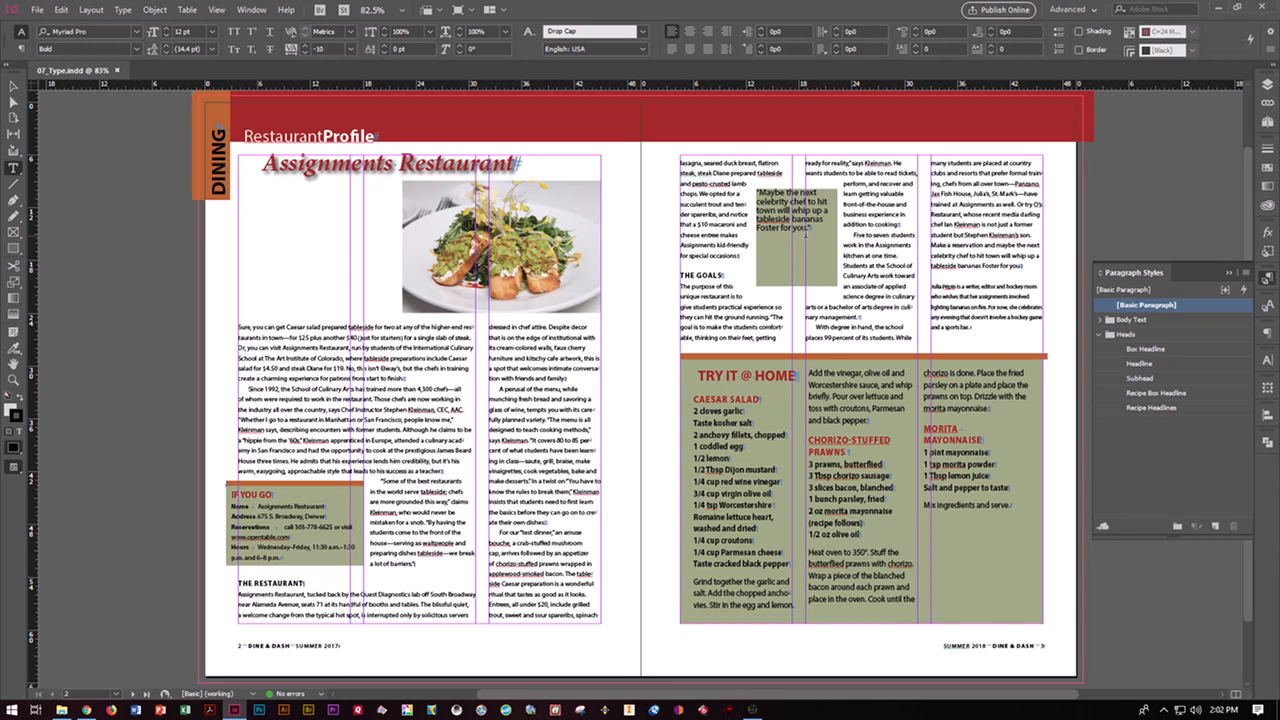
left_click_drag(812, 229, 757, 190)
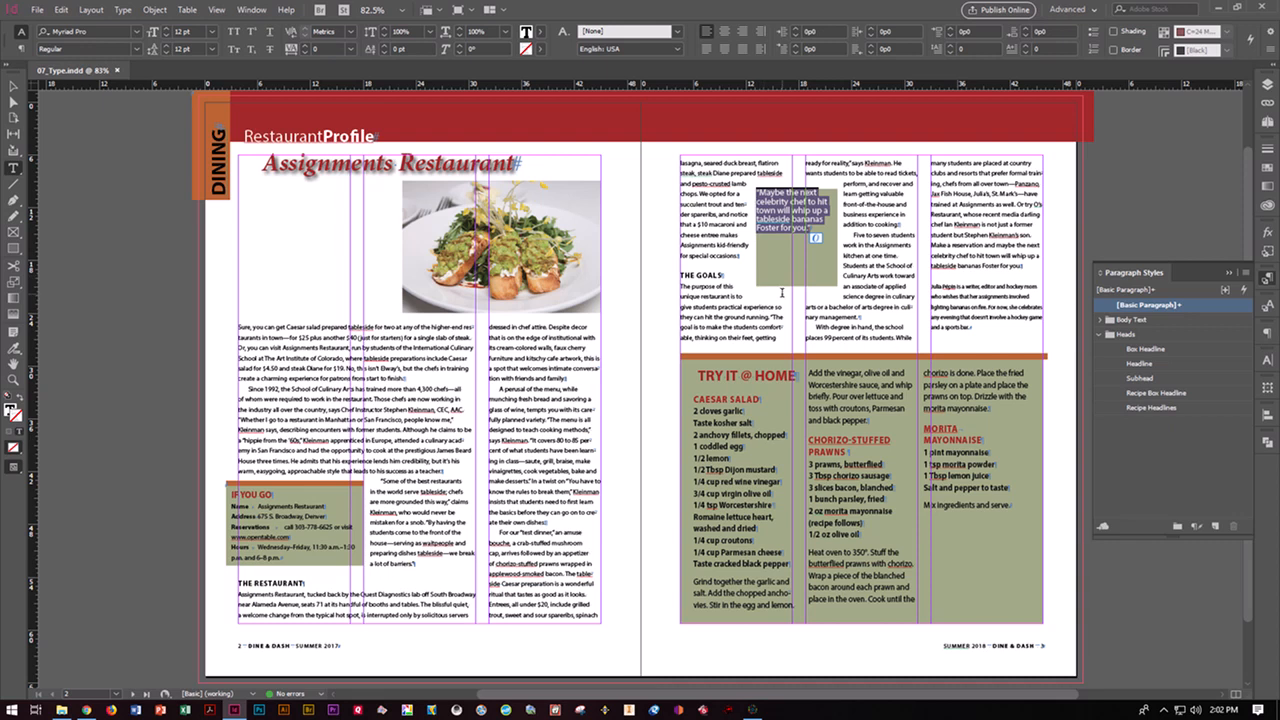
left_click(1269, 308)
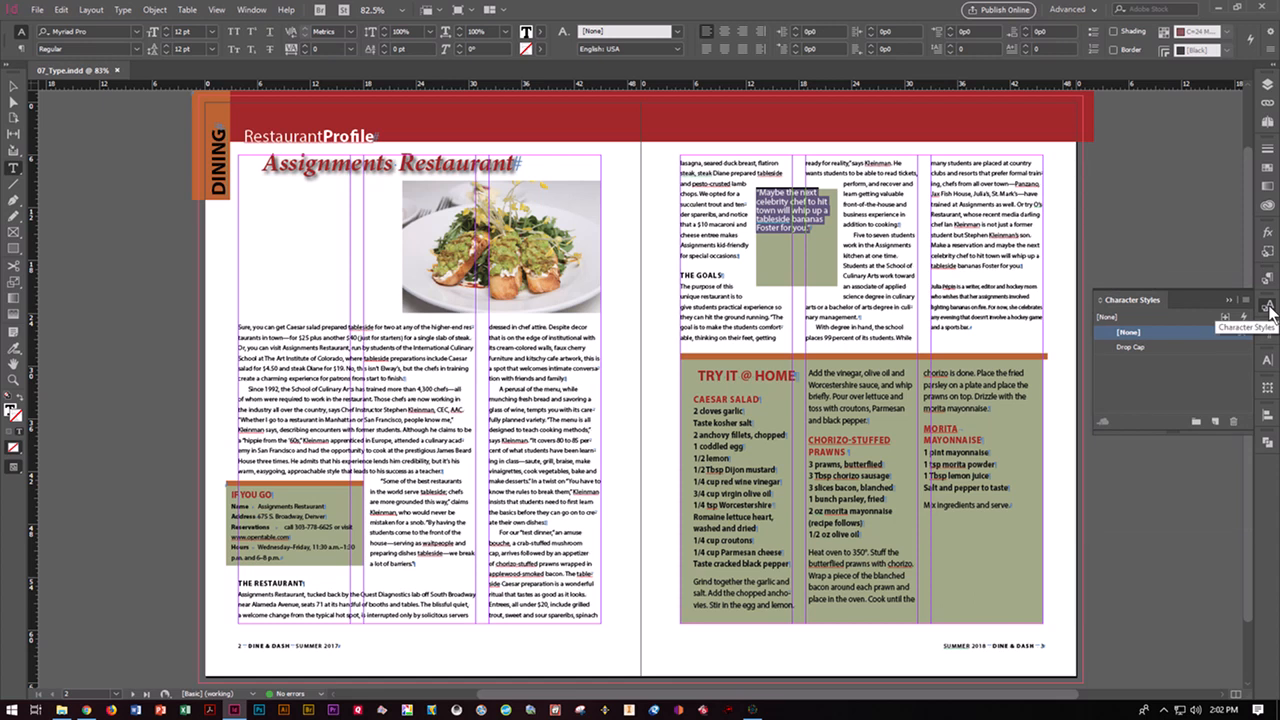
left_click(1268, 362)
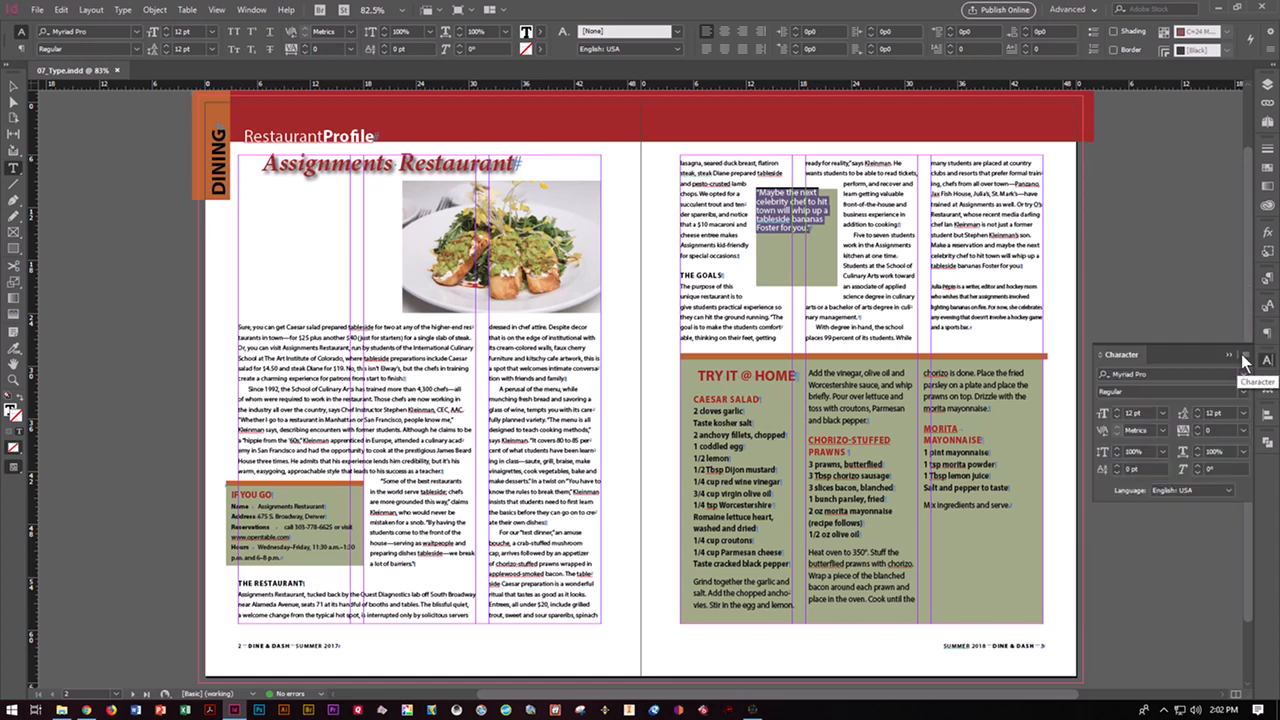
left_click(254, 12)
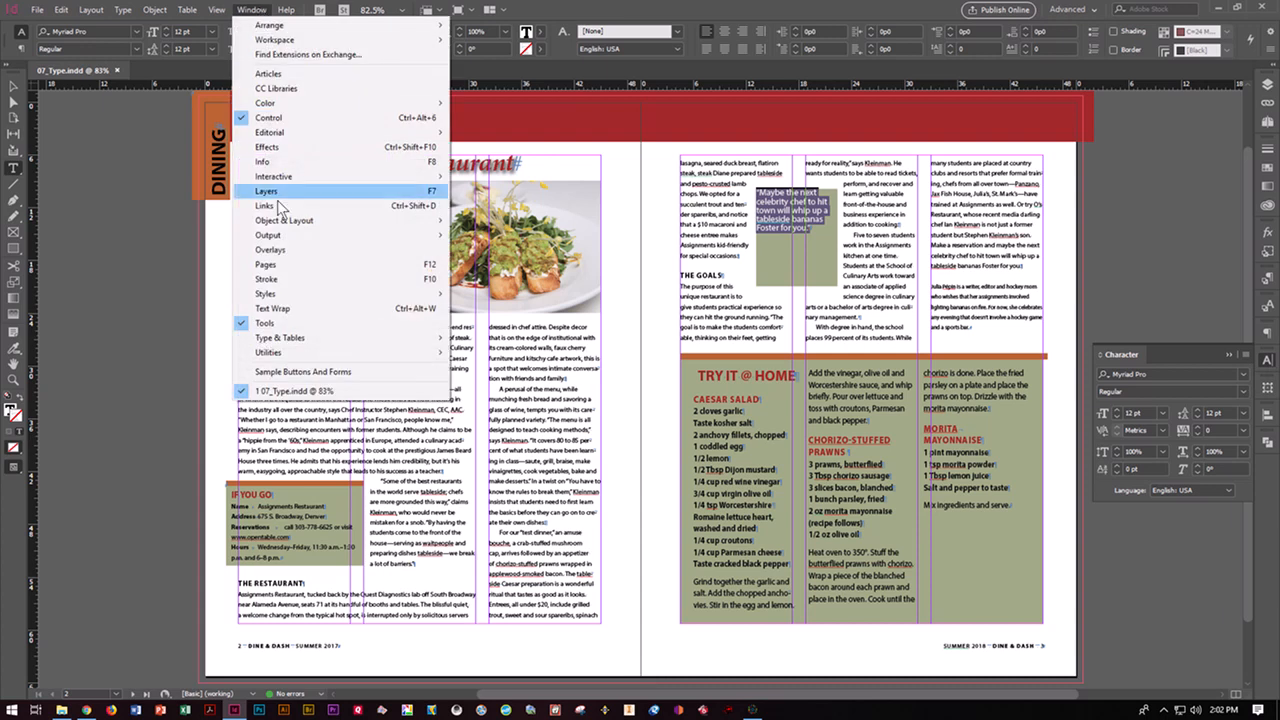
mouse_move(299, 339)
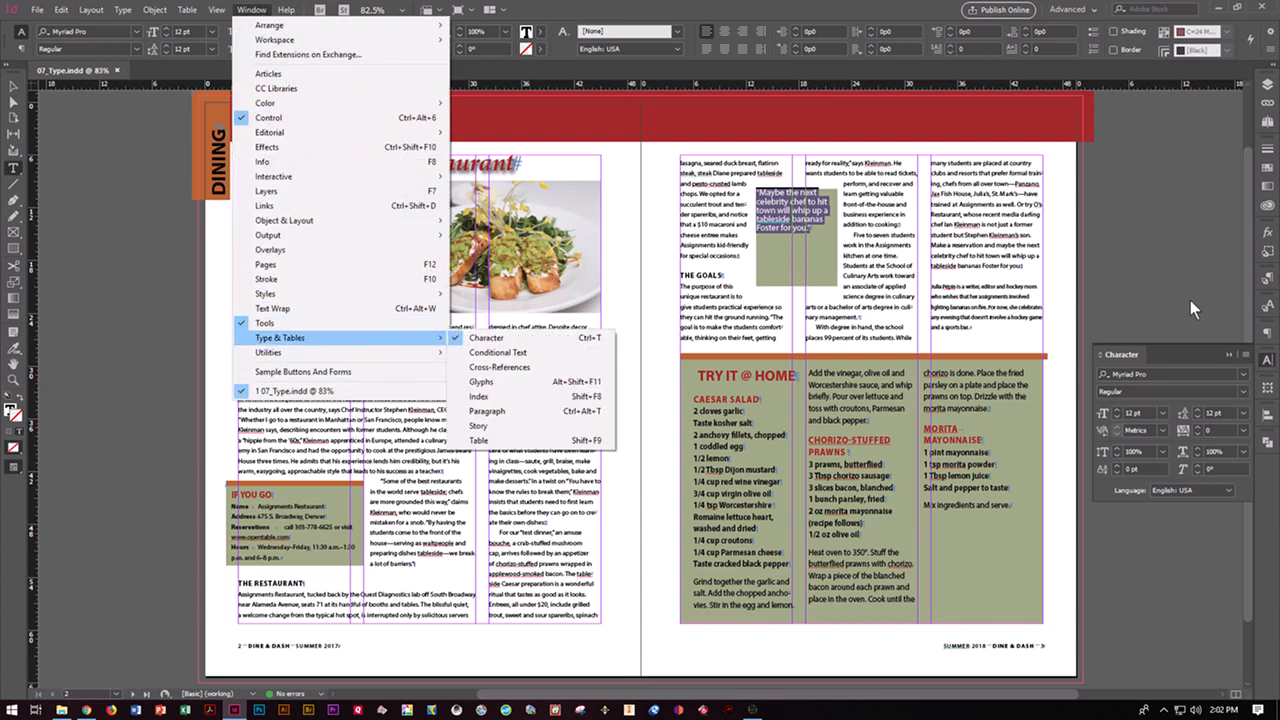
left_click(1241, 376)
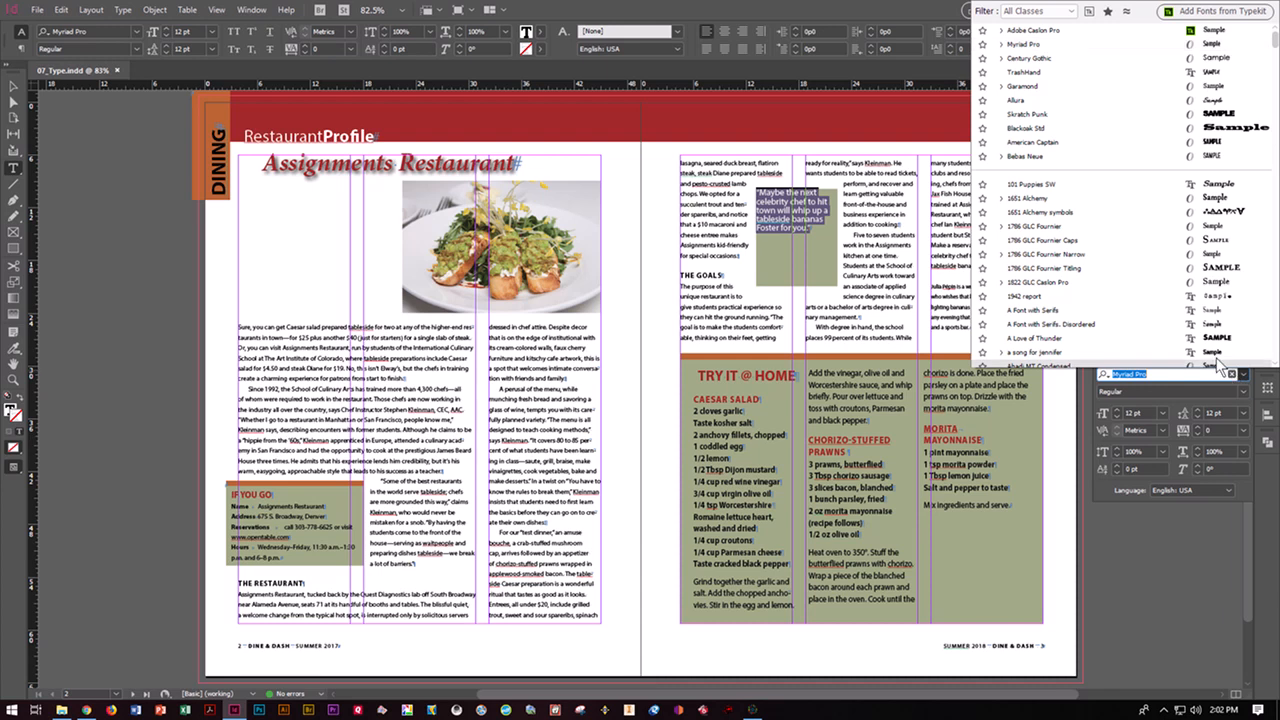
left_click(1038, 30)
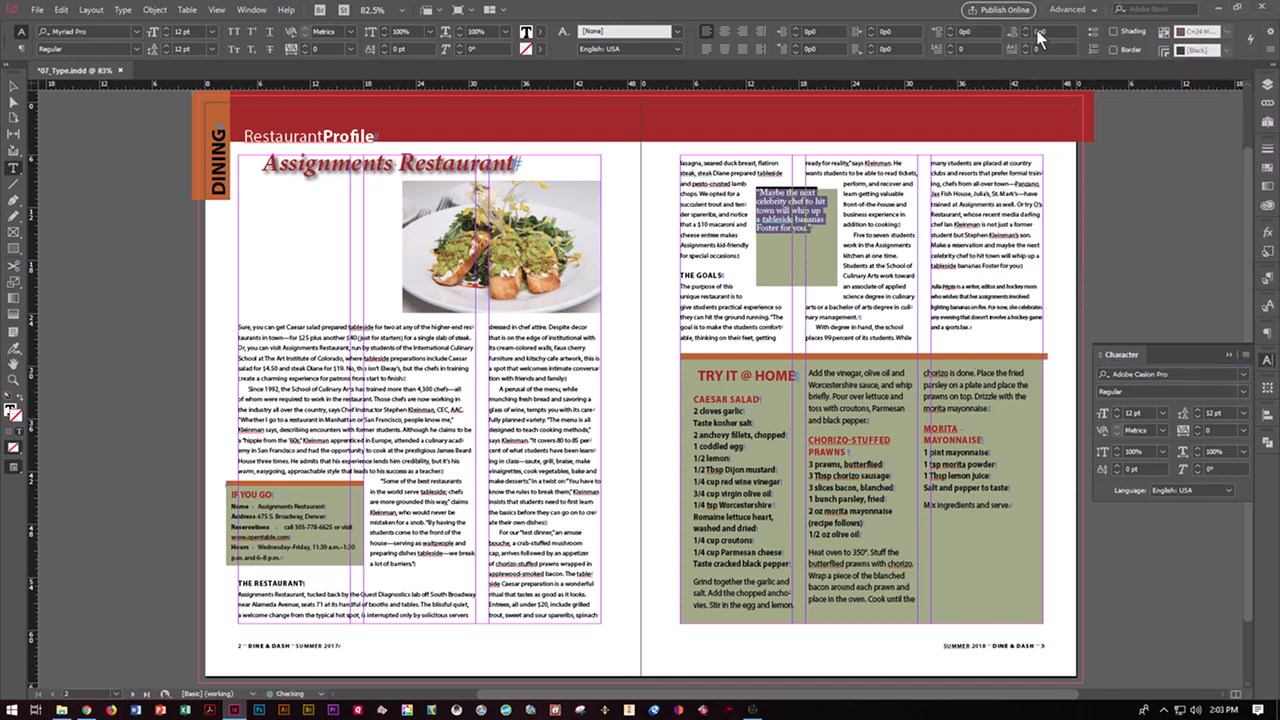
Look through the font class filters, search the fonts by letter and choose Adobe Caslon Pro again for the pull quote.
left_click(1242, 374)
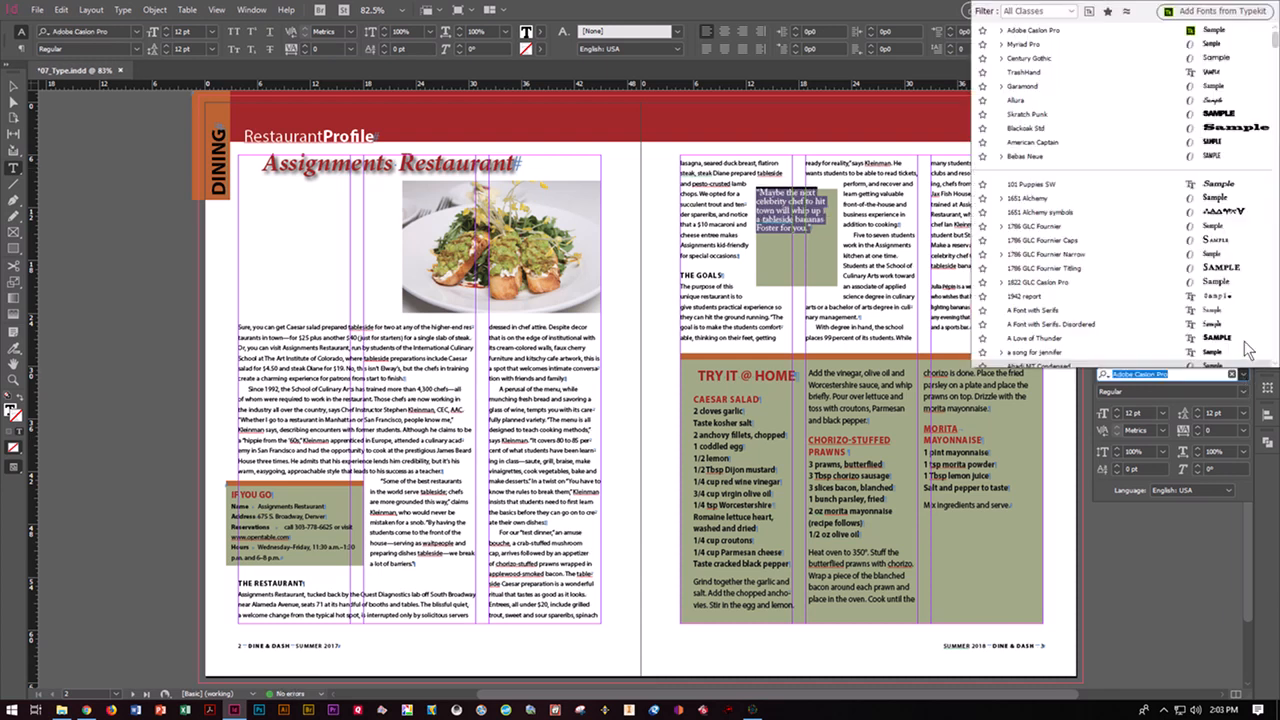
left_click(1044, 11)
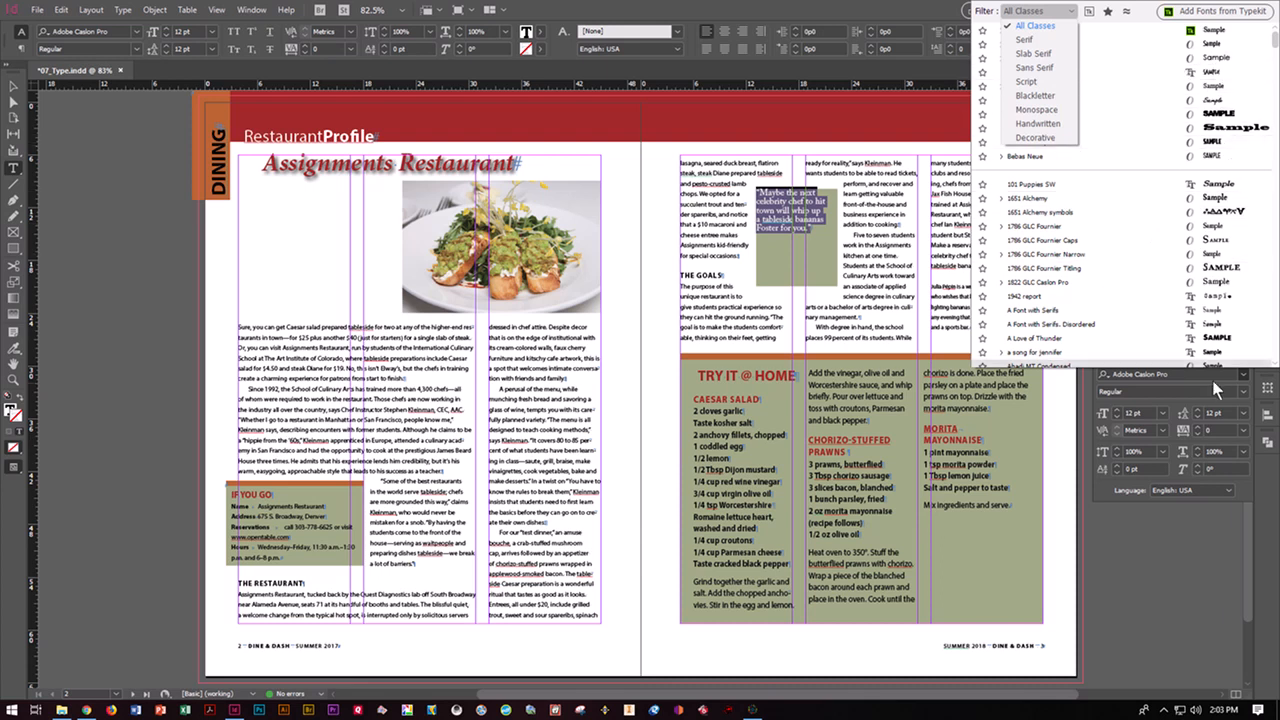
left_click(1207, 376)
type("s")
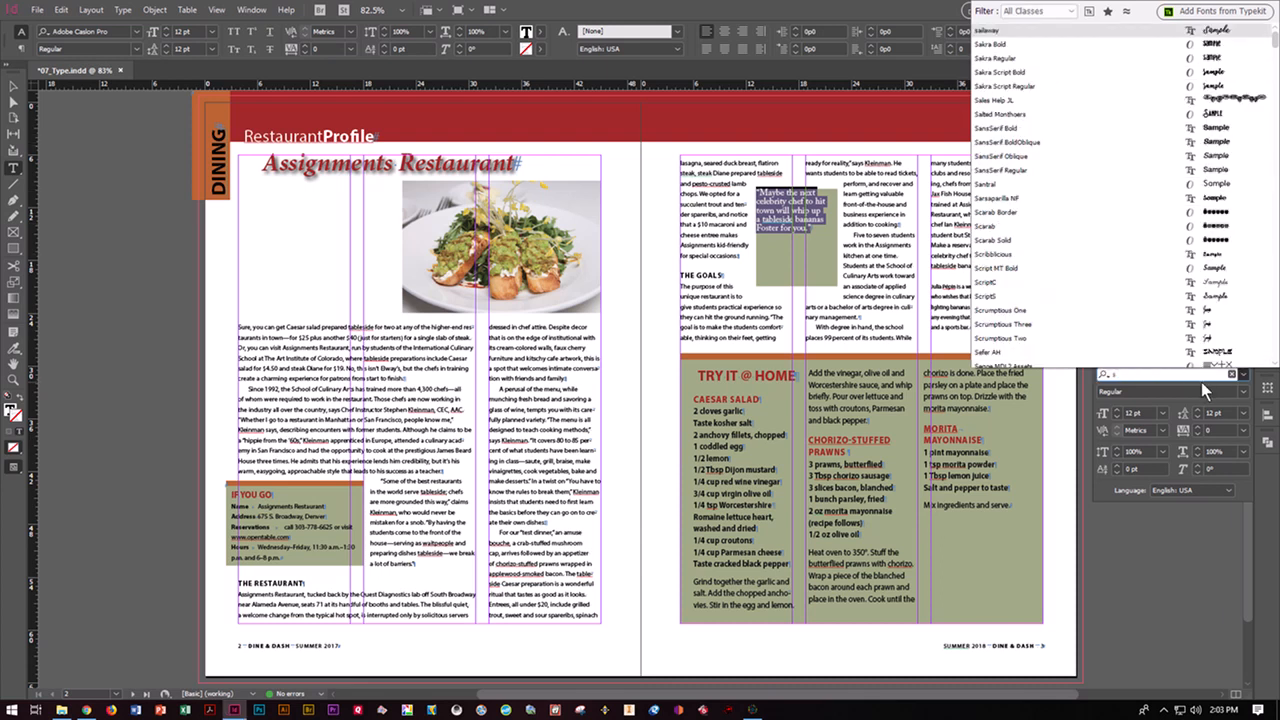
key("BackSpace")
left_click(1045, 31)
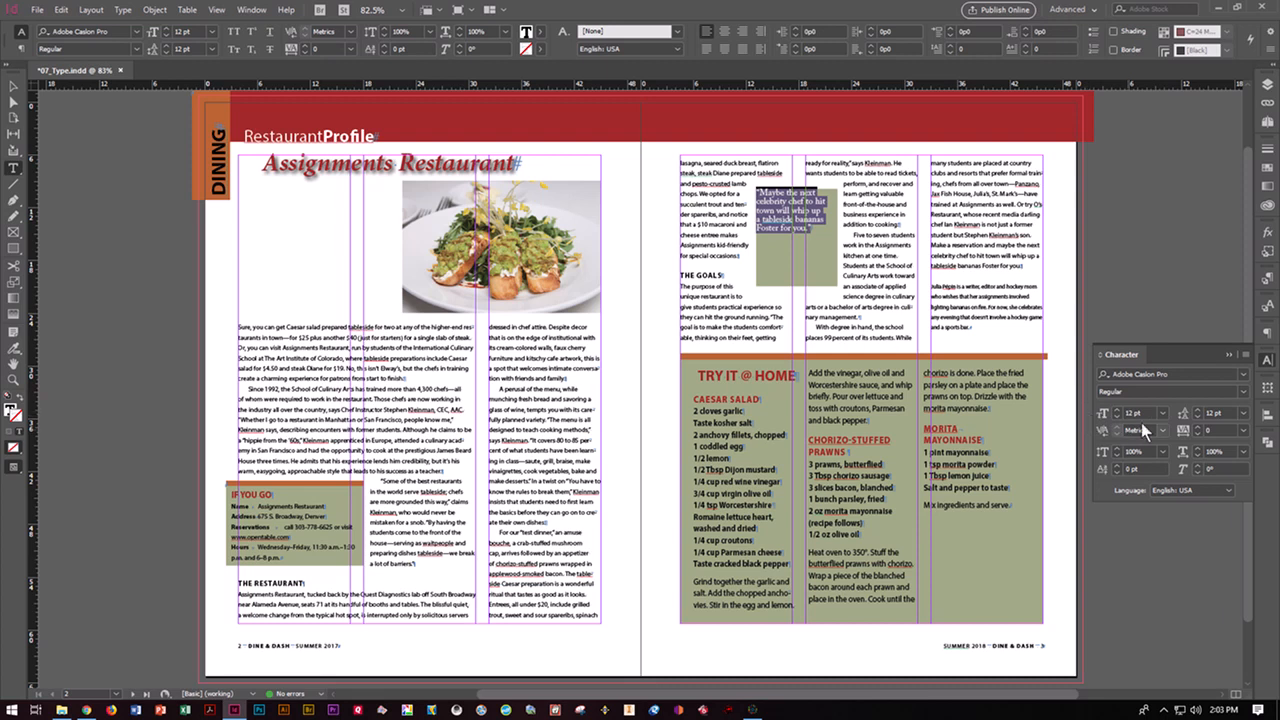
Format the pull quote as Bold Italic at 14 pt with 30 pt leading.
left_click(1243, 391)
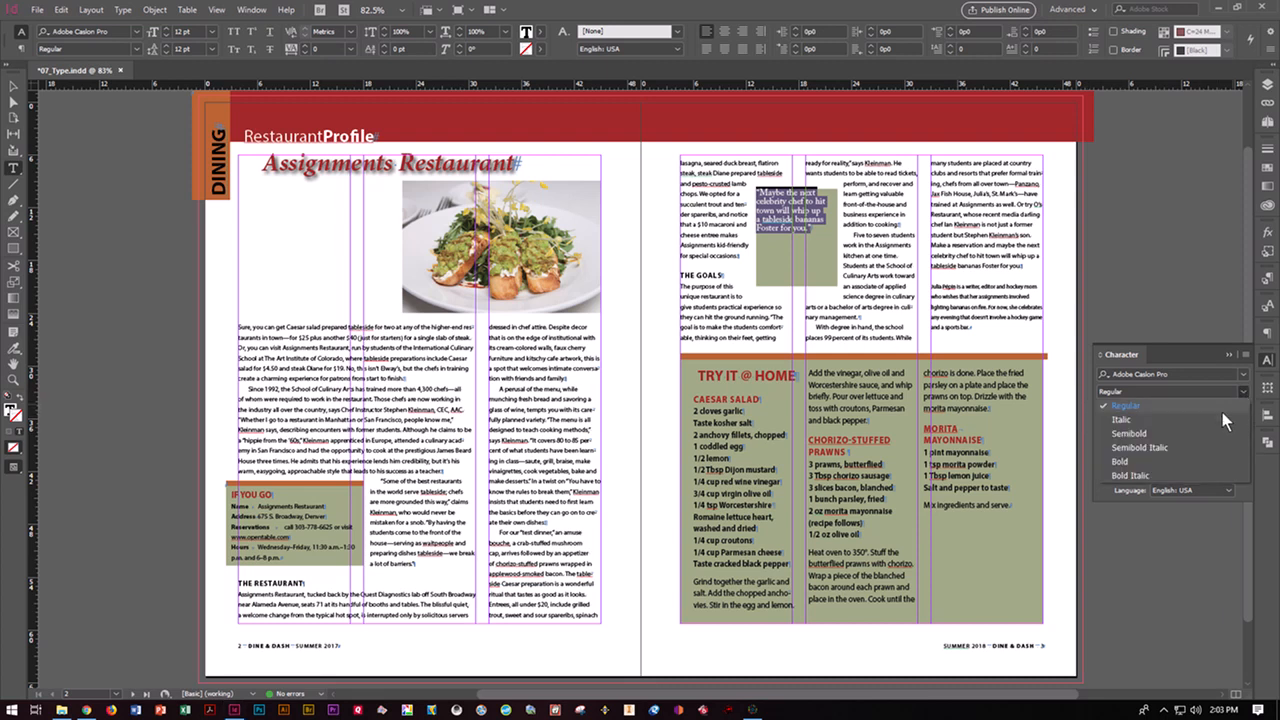
left_click(1149, 476)
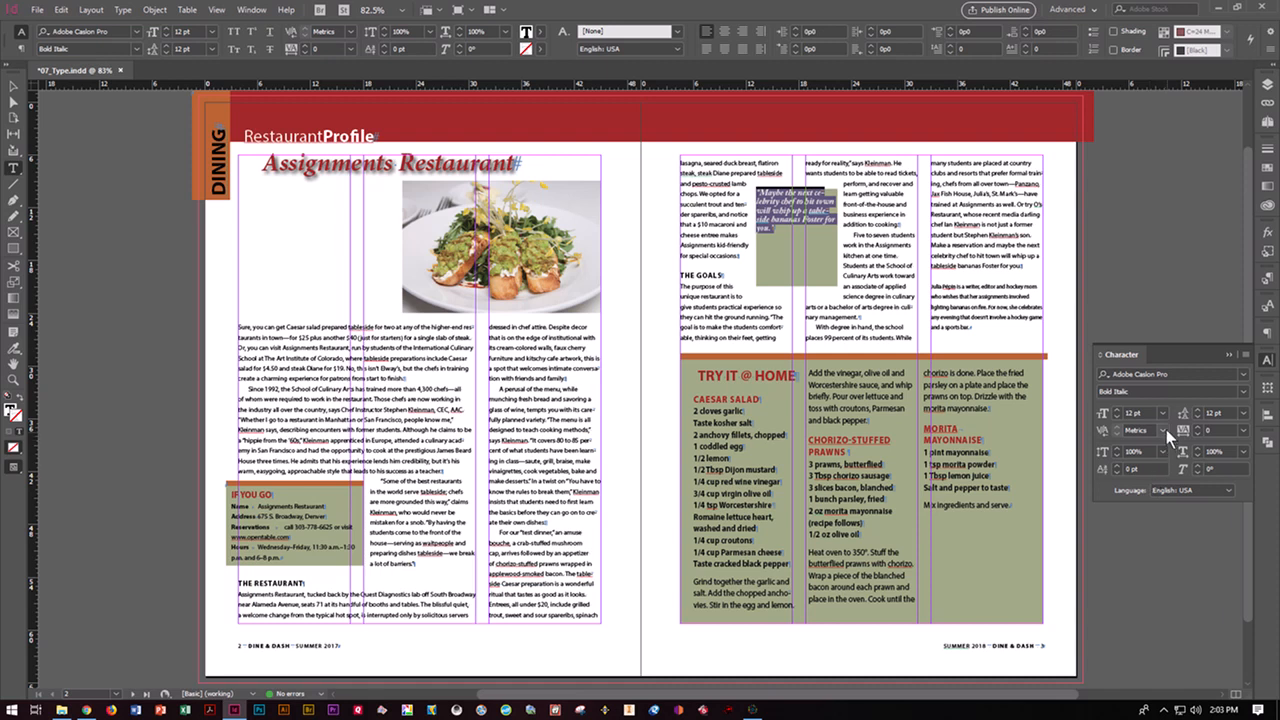
left_click(1117, 410)
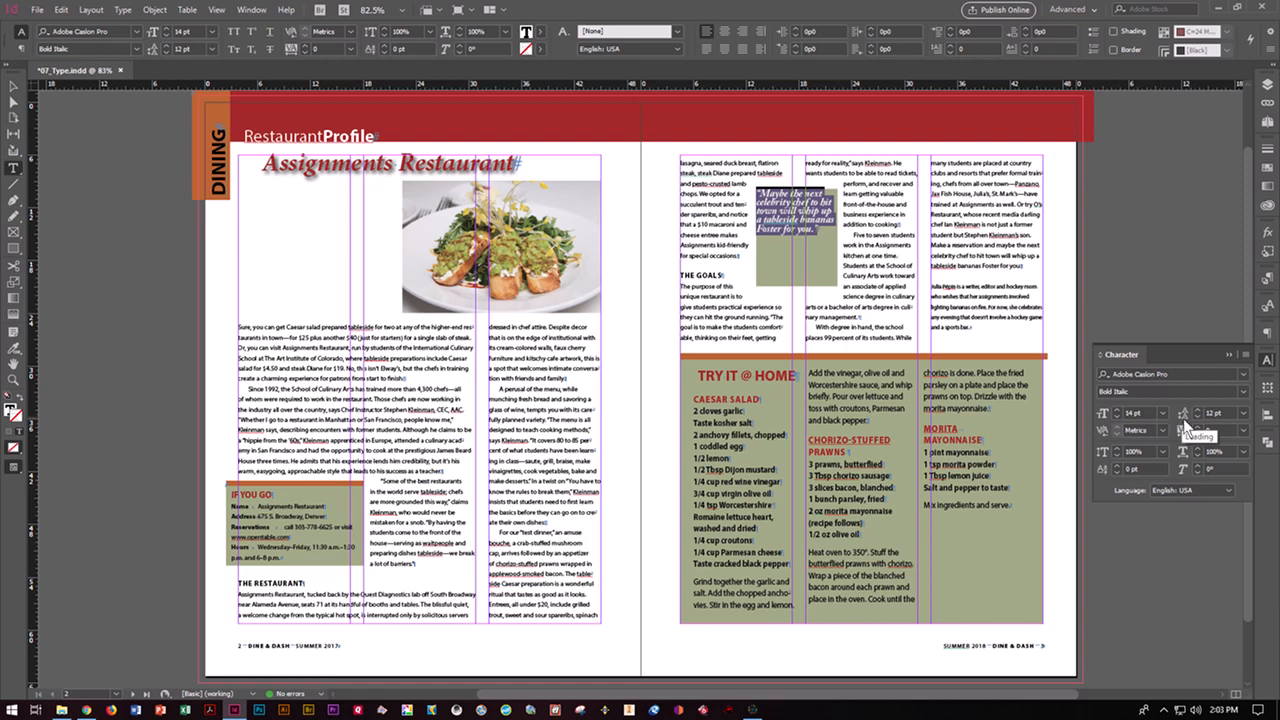
triple_click(1223, 413)
type("30")
key("Return")
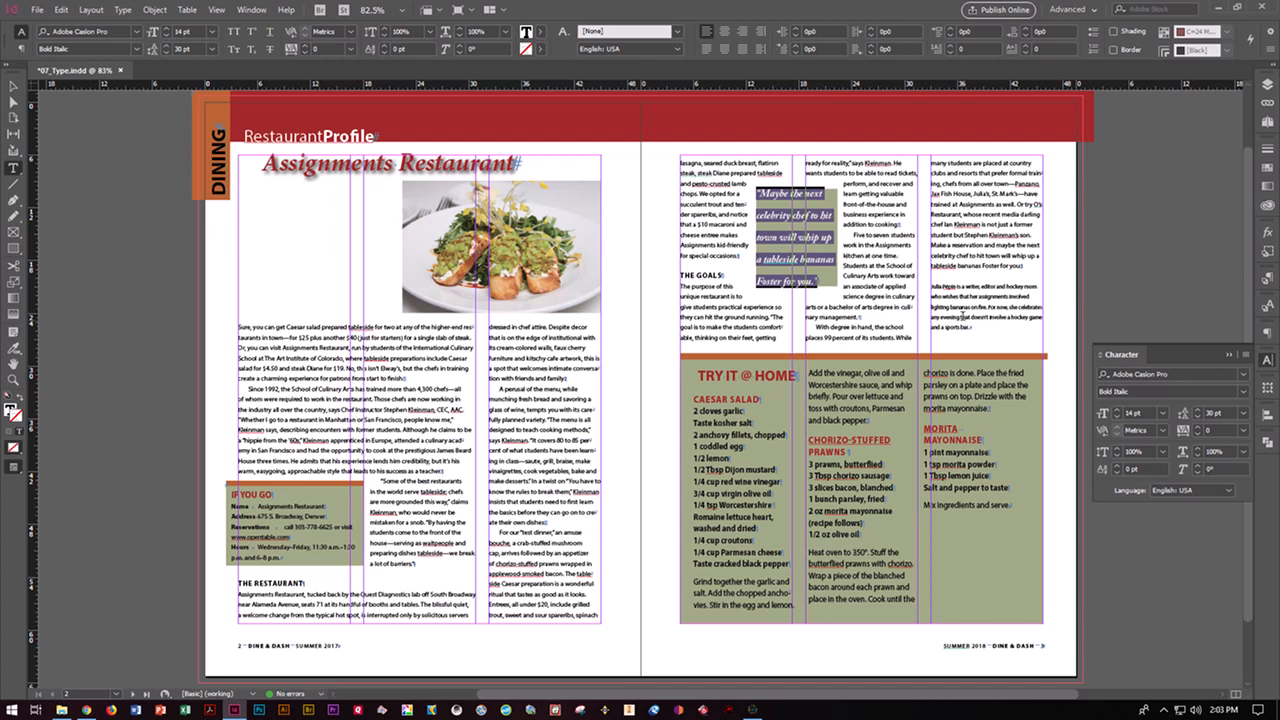
Replace the M of "Maybe" in the pull quote with its swash alternate glyph.
left_click(766, 200)
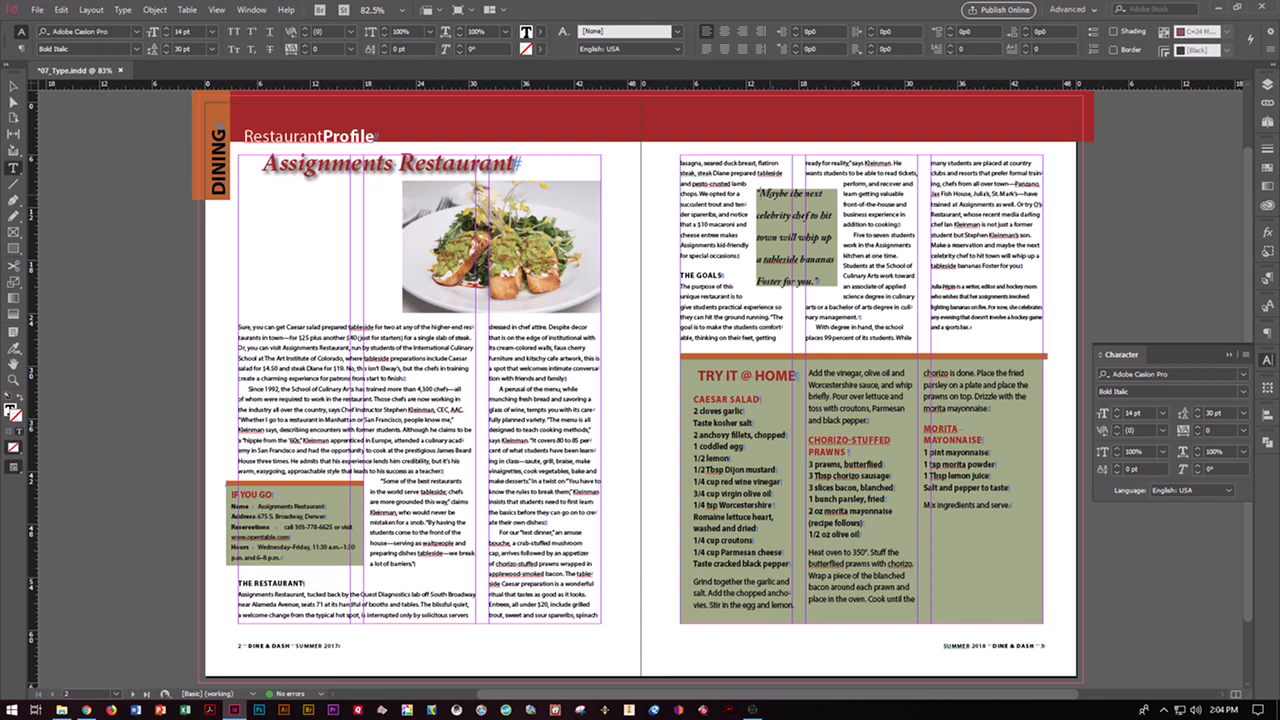
left_click_drag(762, 194, 772, 195)
left_click(124, 10)
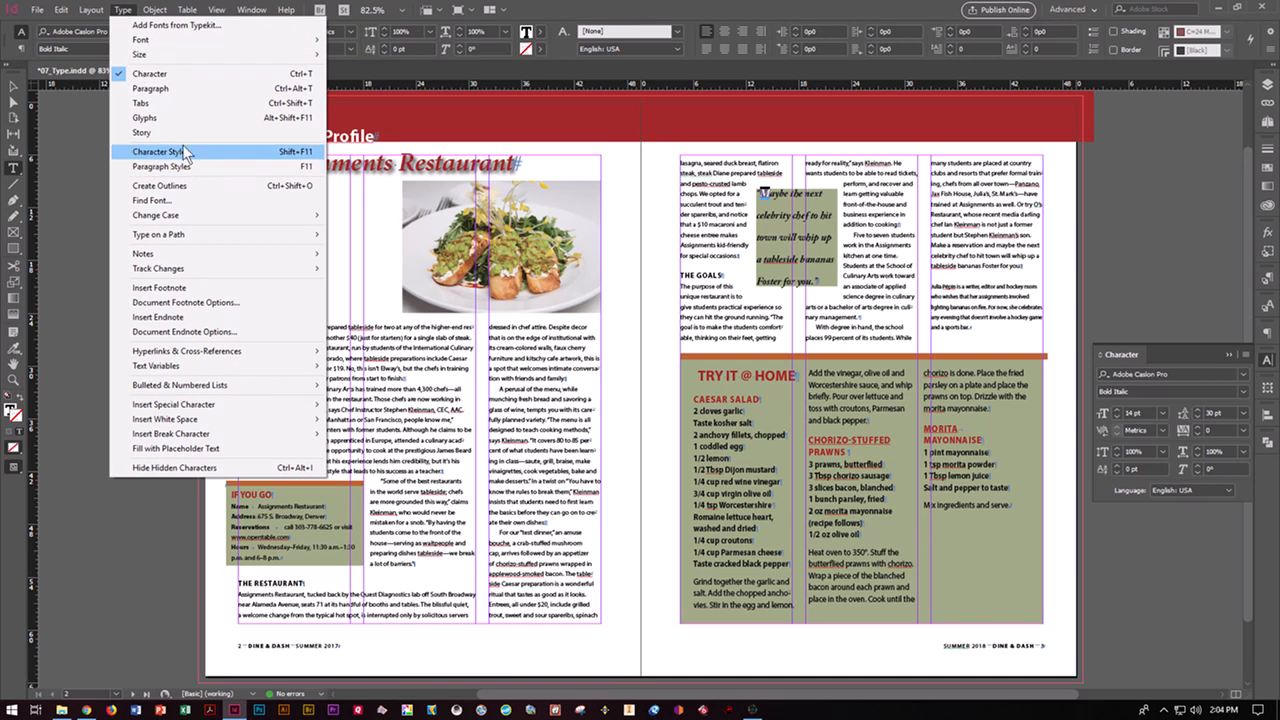
left_click(176, 118)
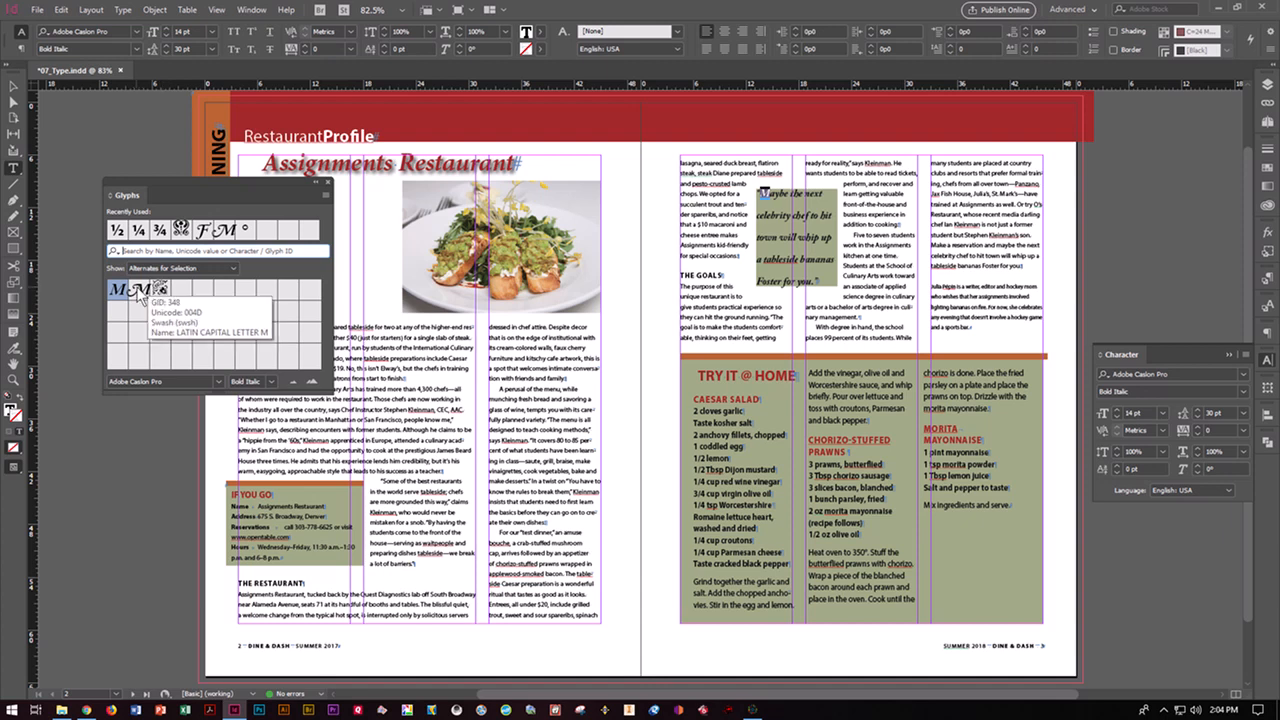
double_click(141, 290)
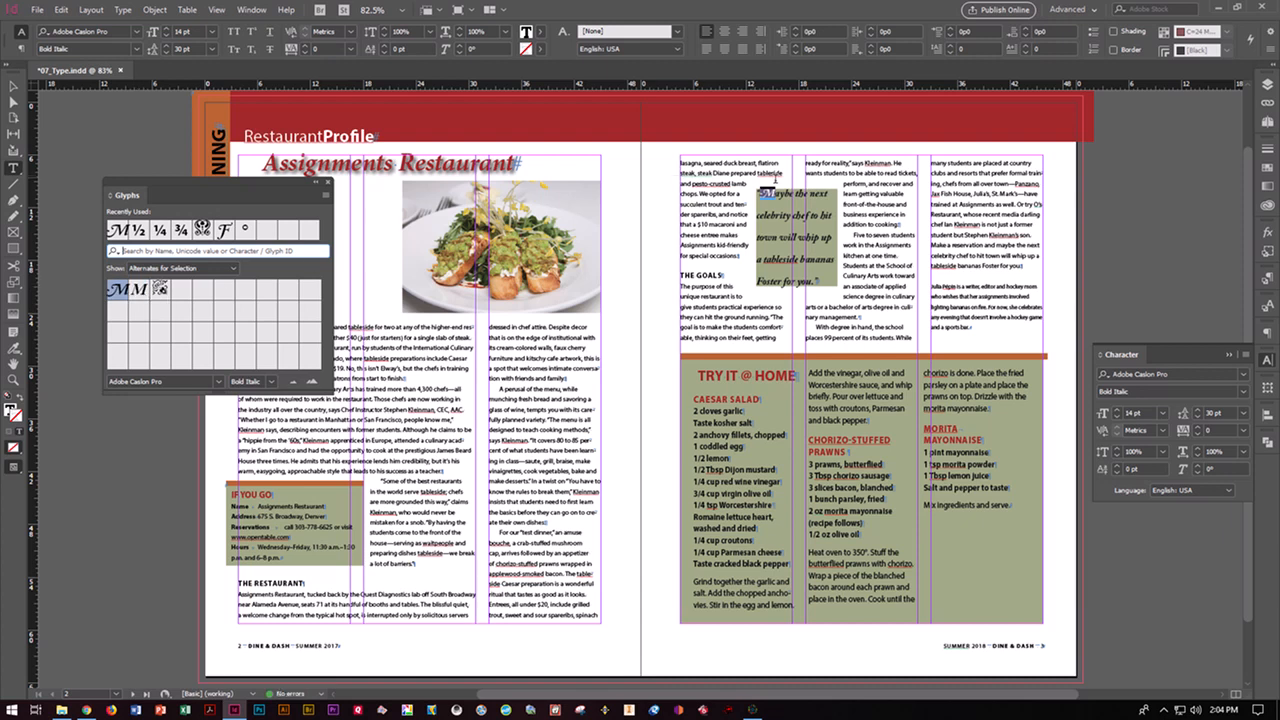
mouse_move(769, 197)
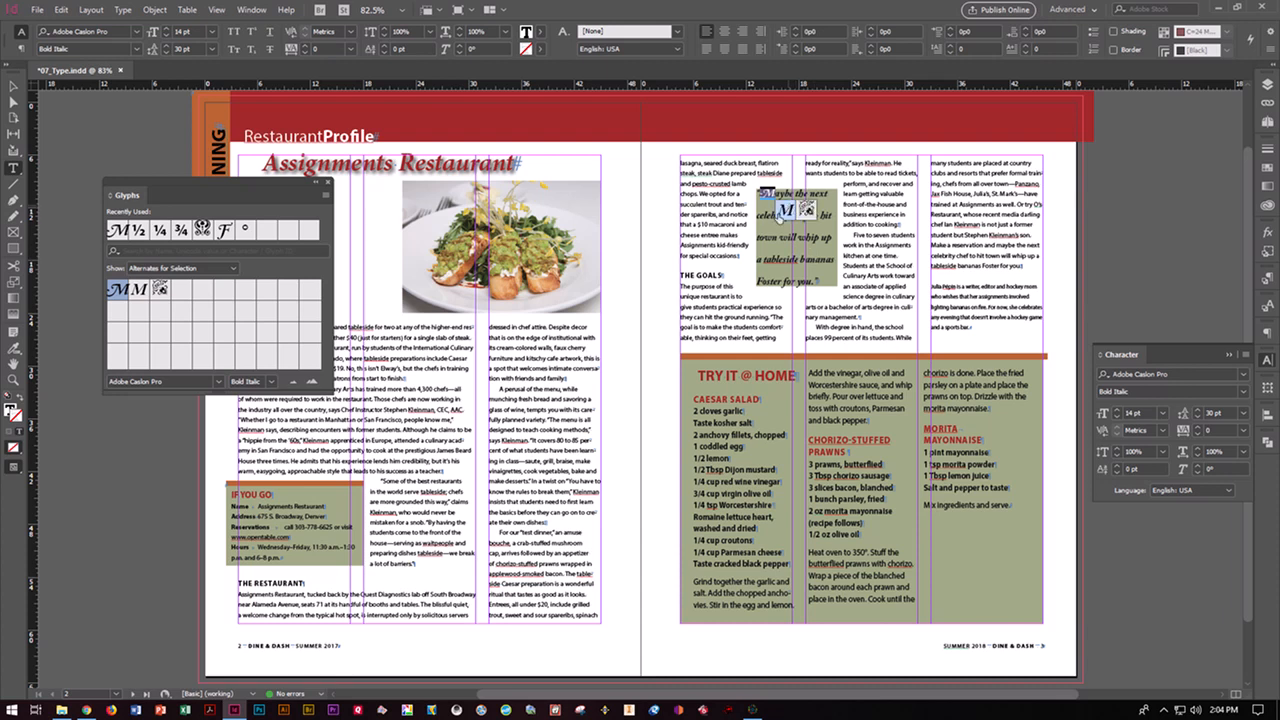
Replace the F of "Foster" in the pull quote with its swash alternate glyph.
left_click(764, 283)
left_click_drag(764, 283, 756, 282)
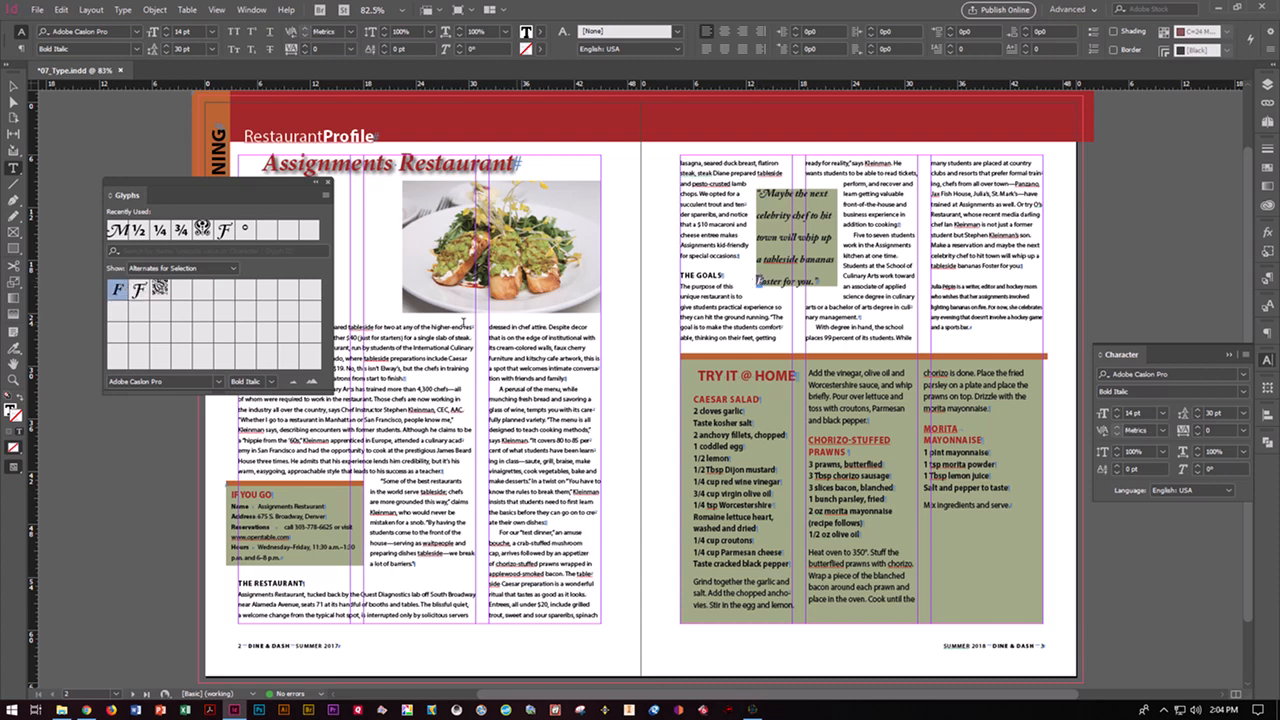
double_click(138, 290)
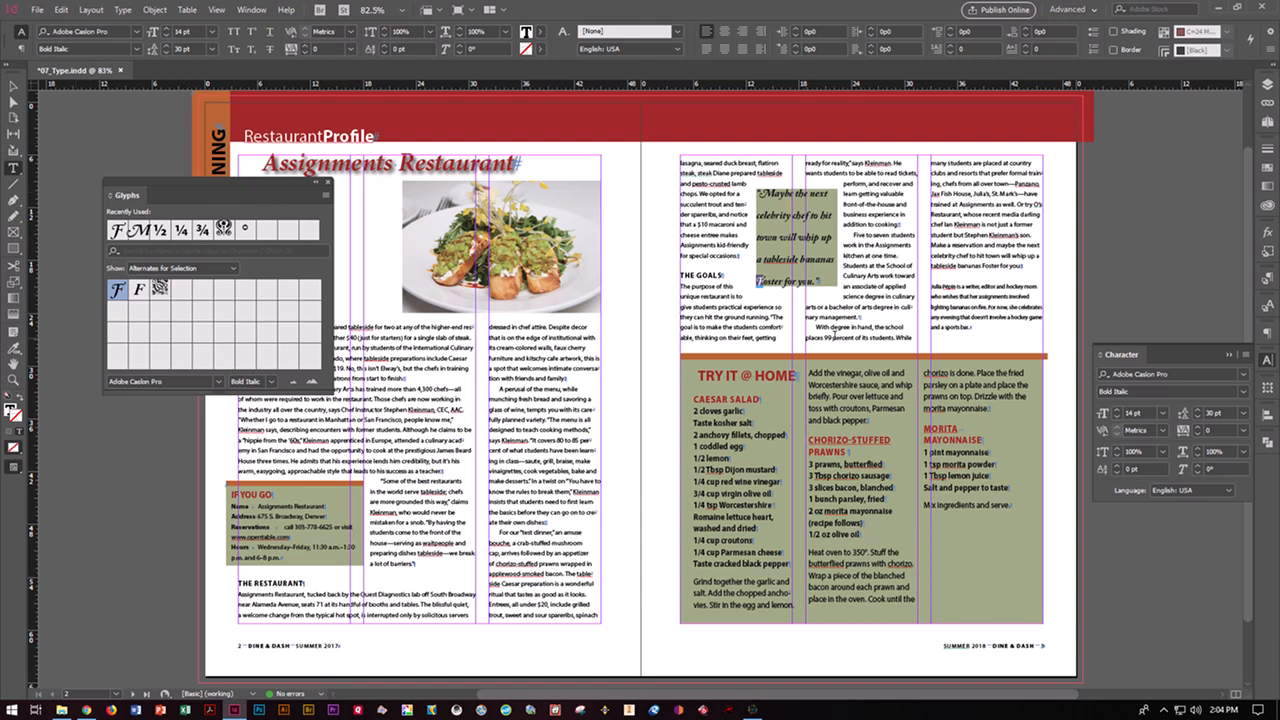
left_click(1034, 266)
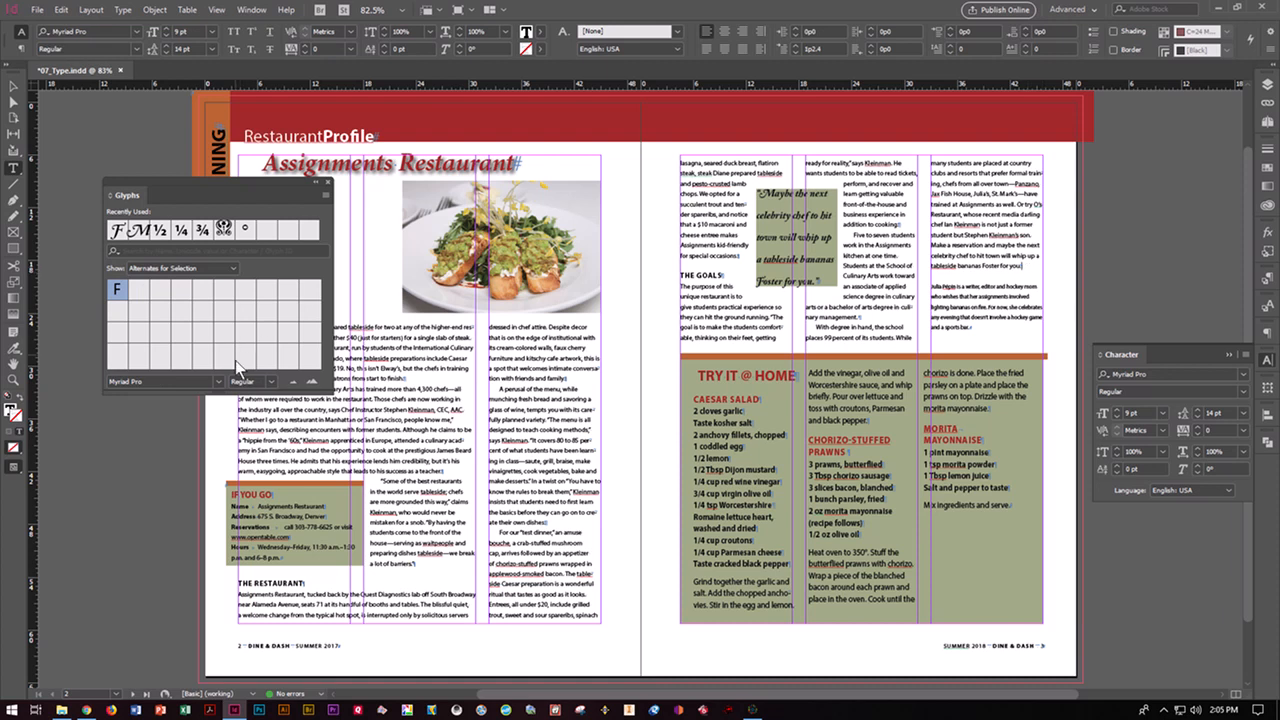
type("zzzzzzzzzzzzzz")
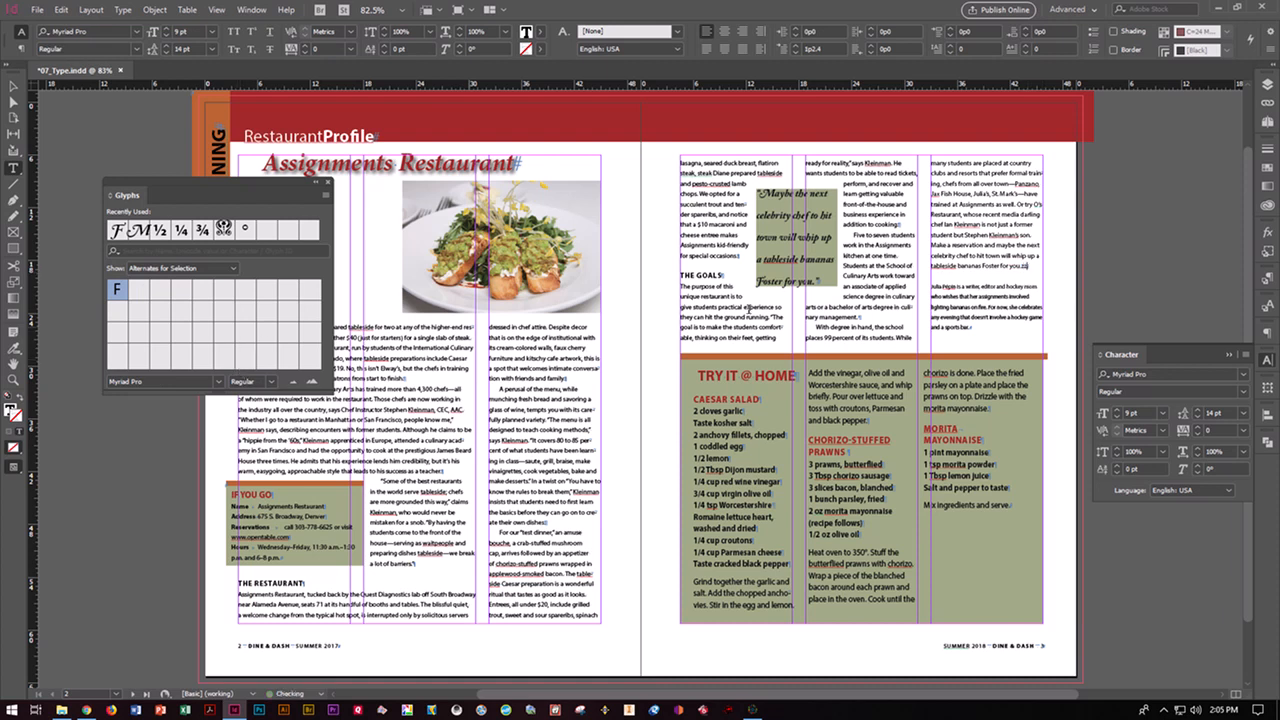
key("BackSpace")
key("BackSpace")
key("BackSpace")
key("BackSpace")
key("BackSpace")
key("BackSpace")
key("BackSpace")
key("BackSpace")
key("BackSpace")
key("BackSpace")
key("BackSpace")
key("BackSpace")
key("BackSpace")
key("BackSpace")
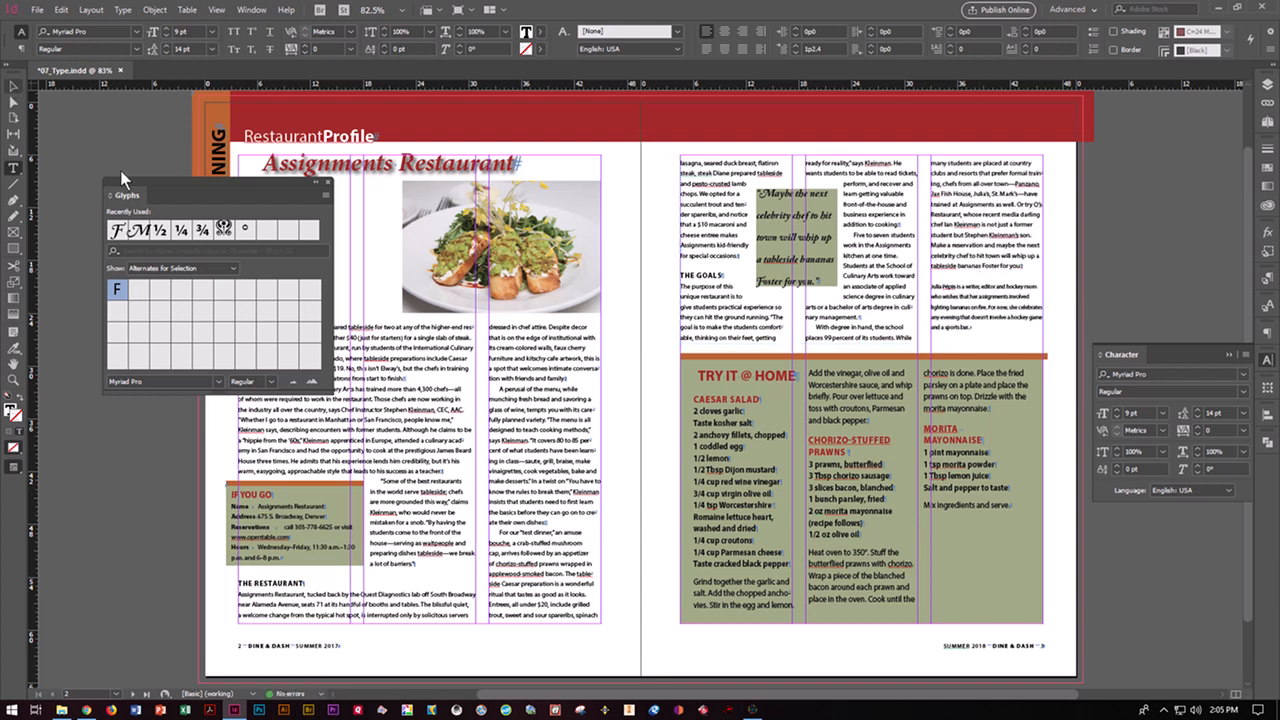
Place the text insertion point after "Foster for you." at the end of the article's last body paragraph.
left_click(13, 87)
key("z")
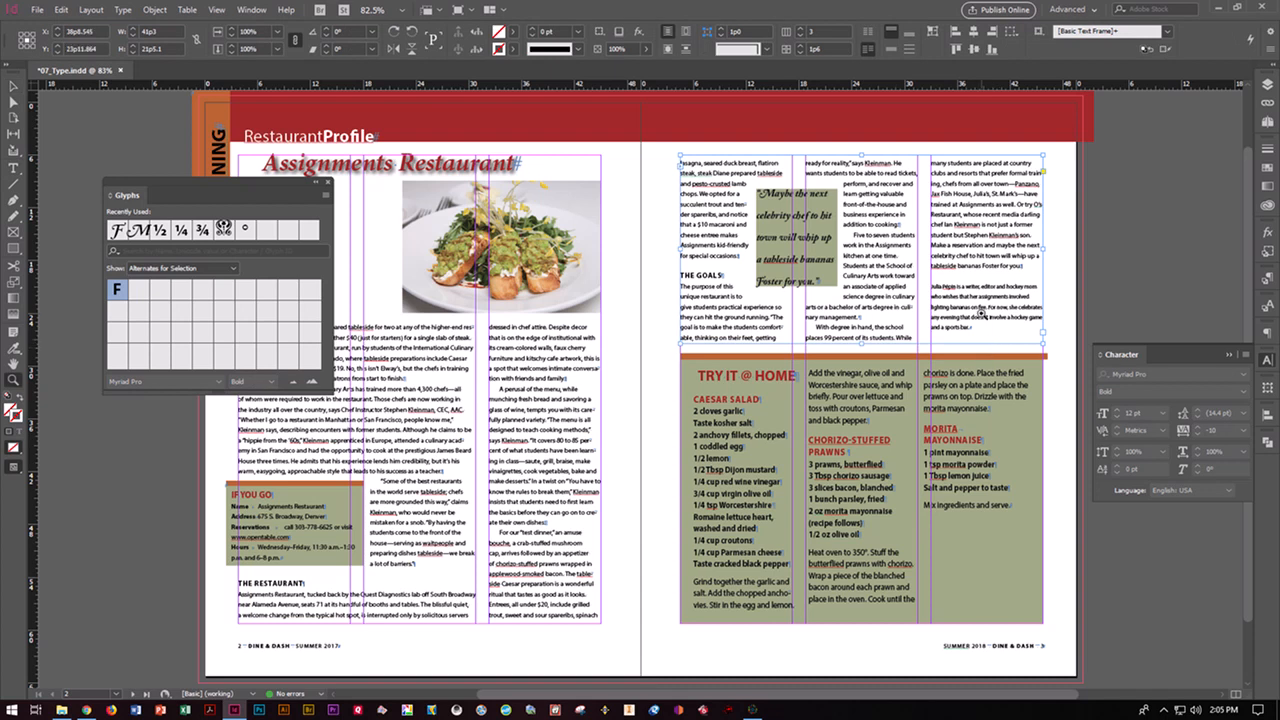
left_click(981, 310)
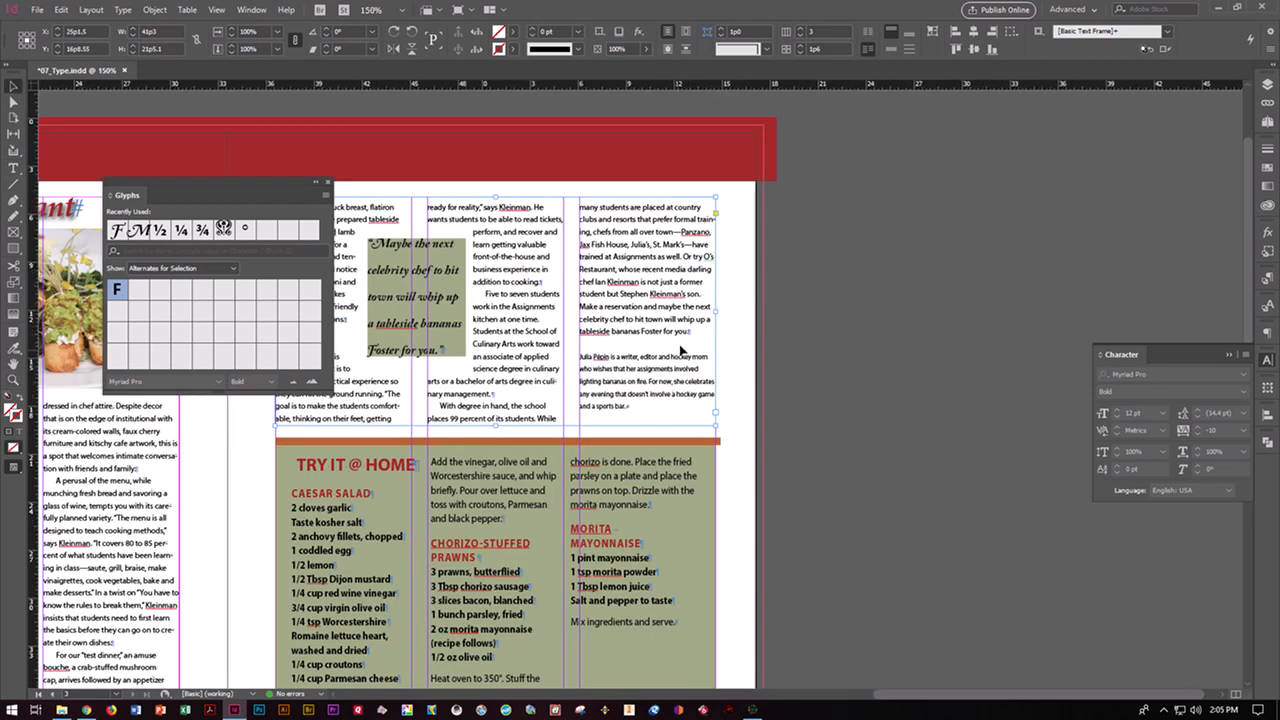
key("ctrl+equal")
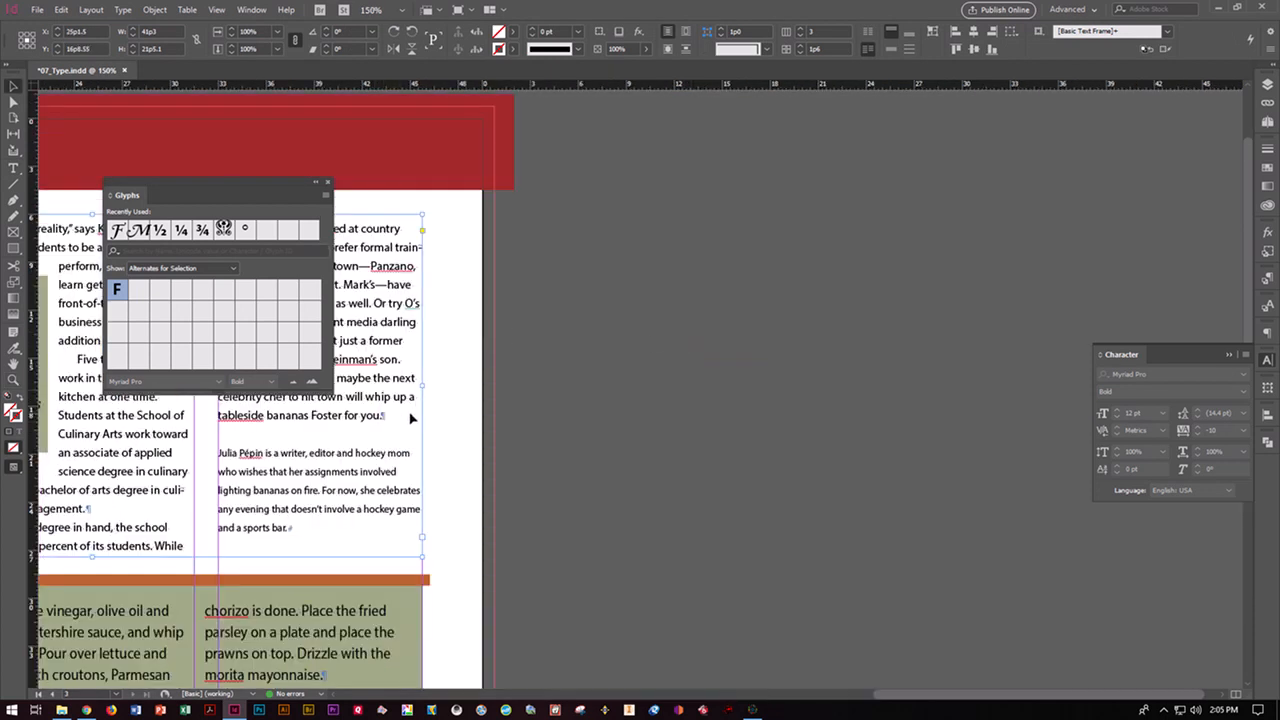
left_click(14, 168)
left_click(421, 416)
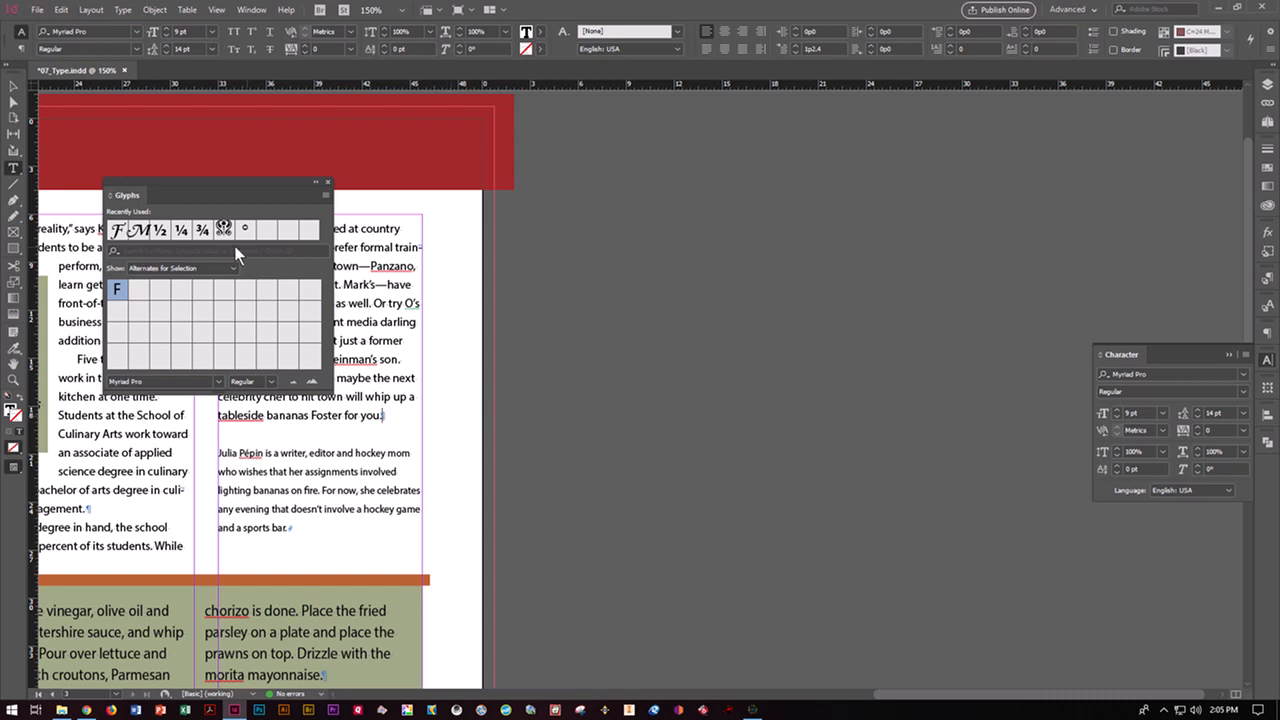
Set the glyph font at the insertion point after "Foster for you." to Adobe Caslon Pro.
left_click(164, 268)
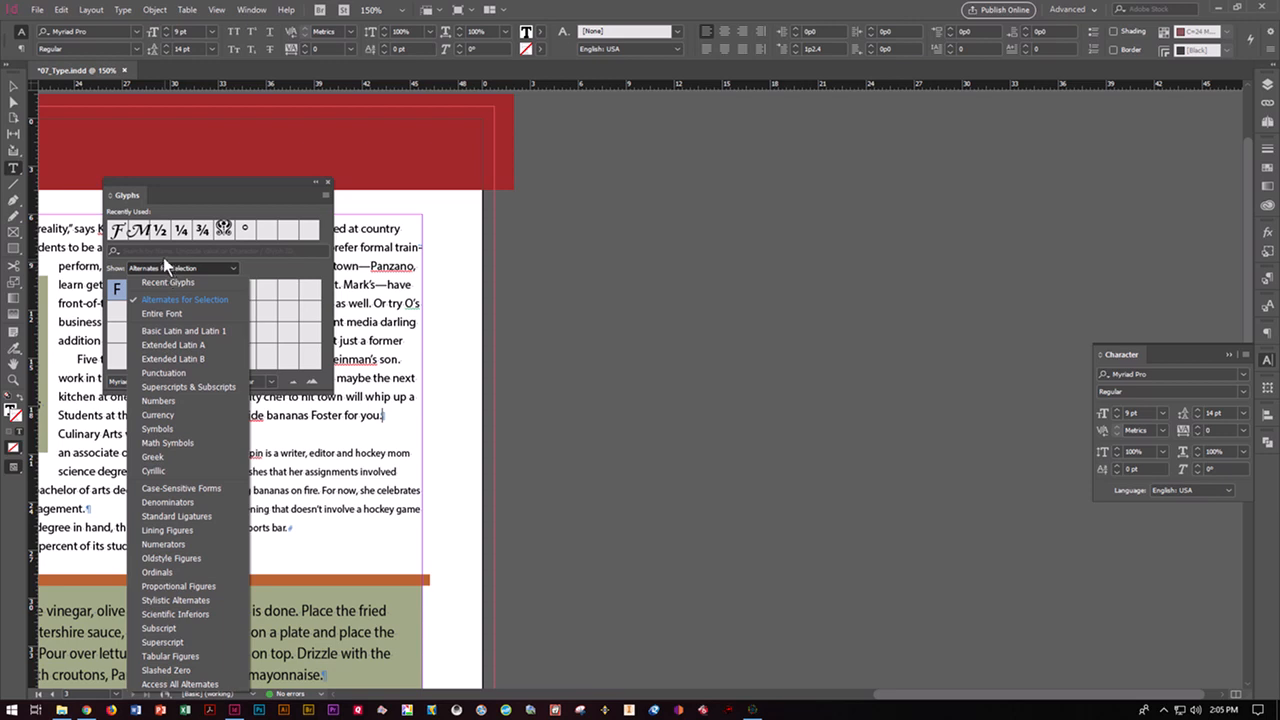
left_click(114, 262)
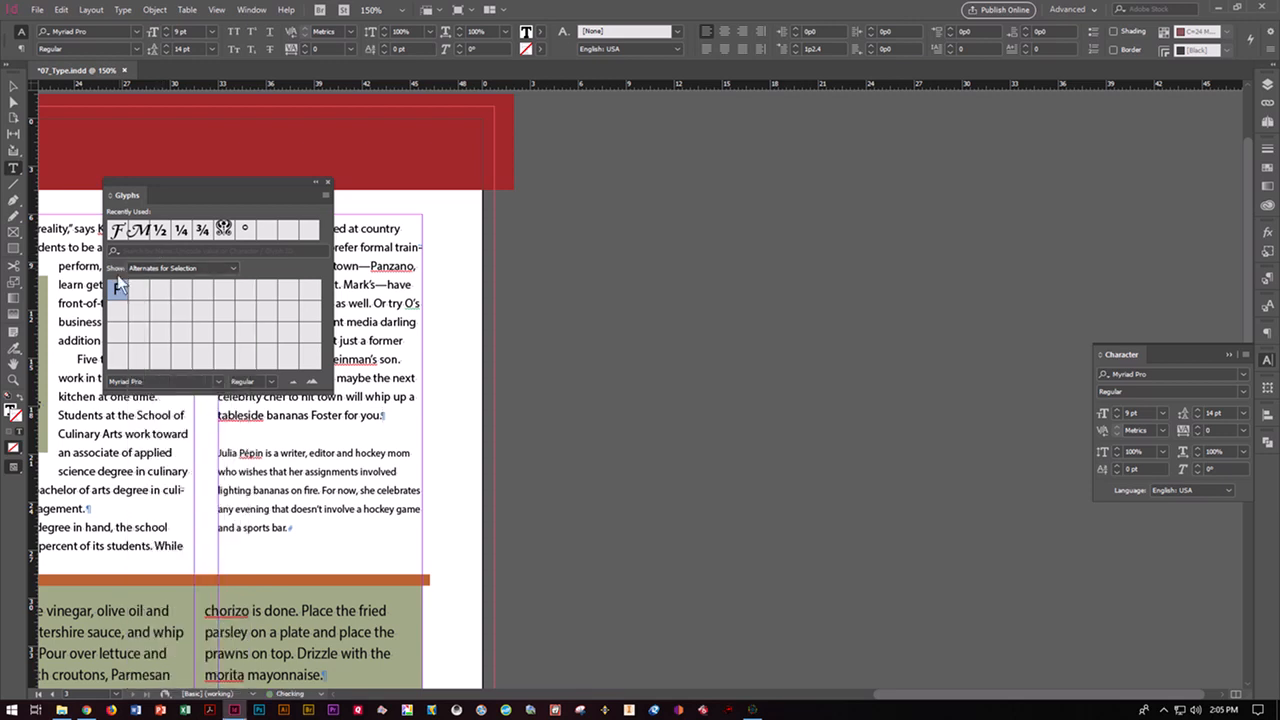
left_click(216, 380)
scroll(222, 331, "up", 20)
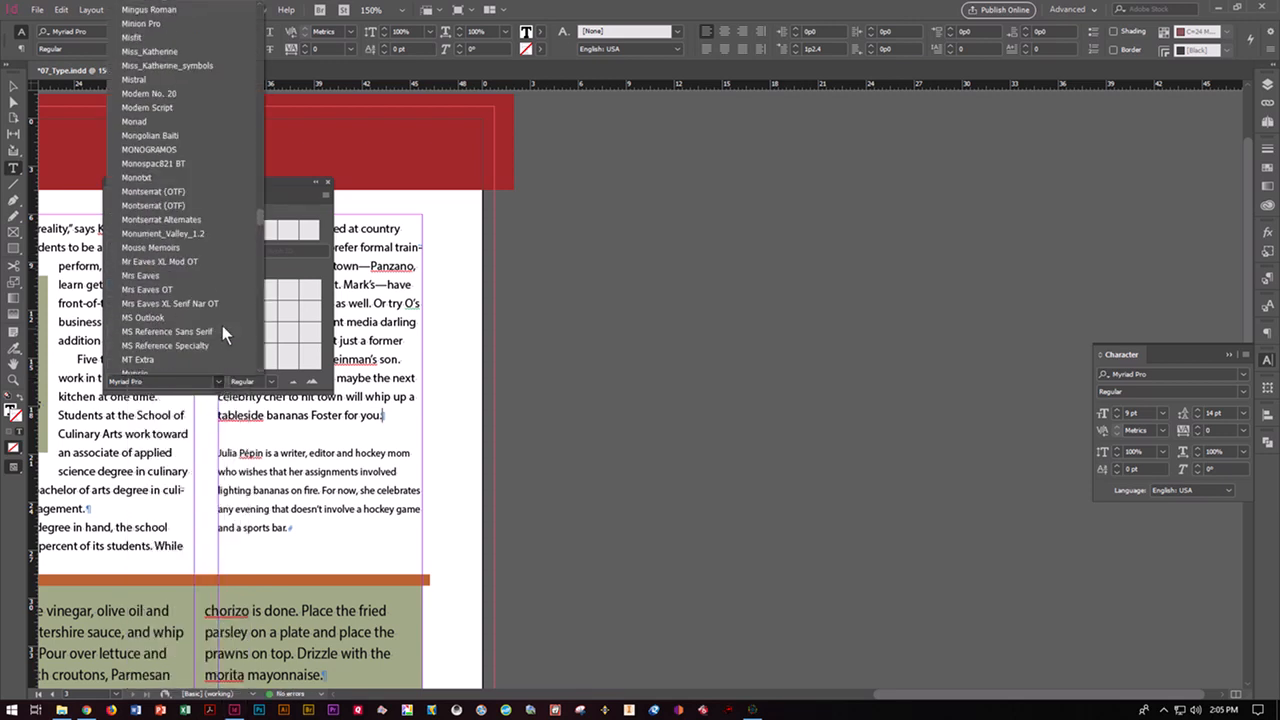
scroll(222, 328, "up", 20)
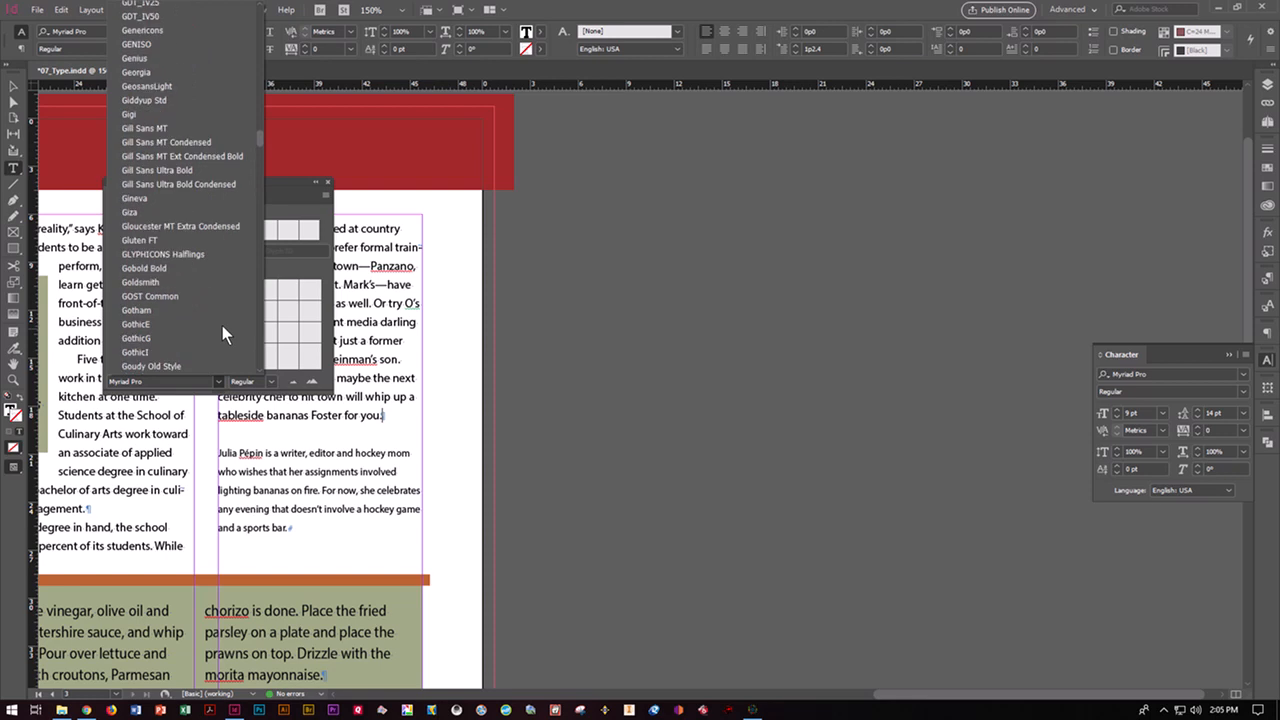
scroll(223, 331, "up", 15)
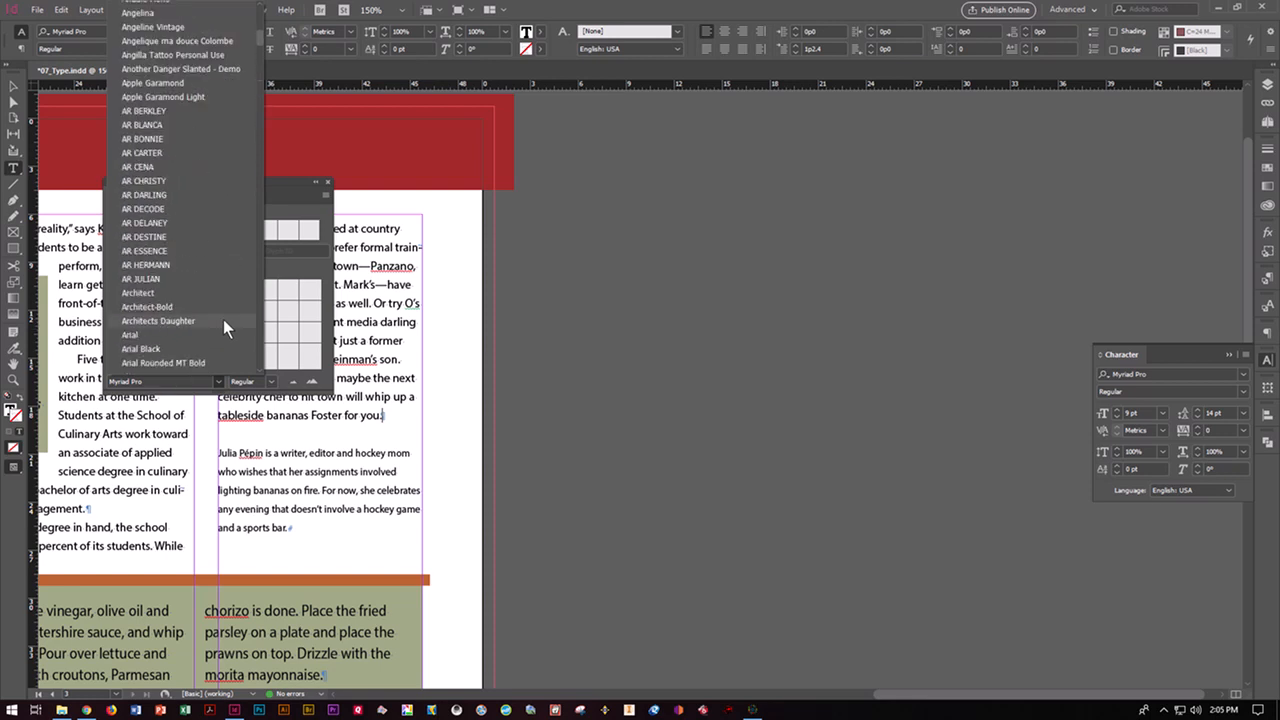
scroll(223, 325, "up", 12)
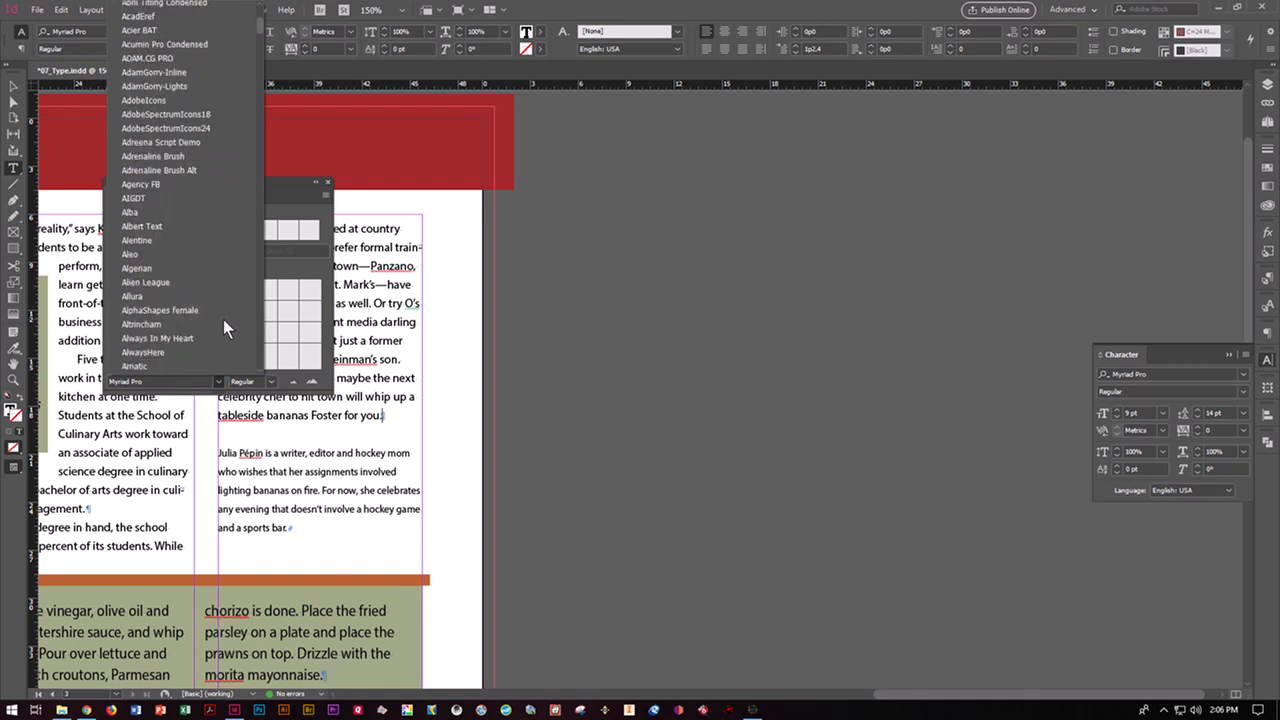
scroll(223, 328, "up", 3)
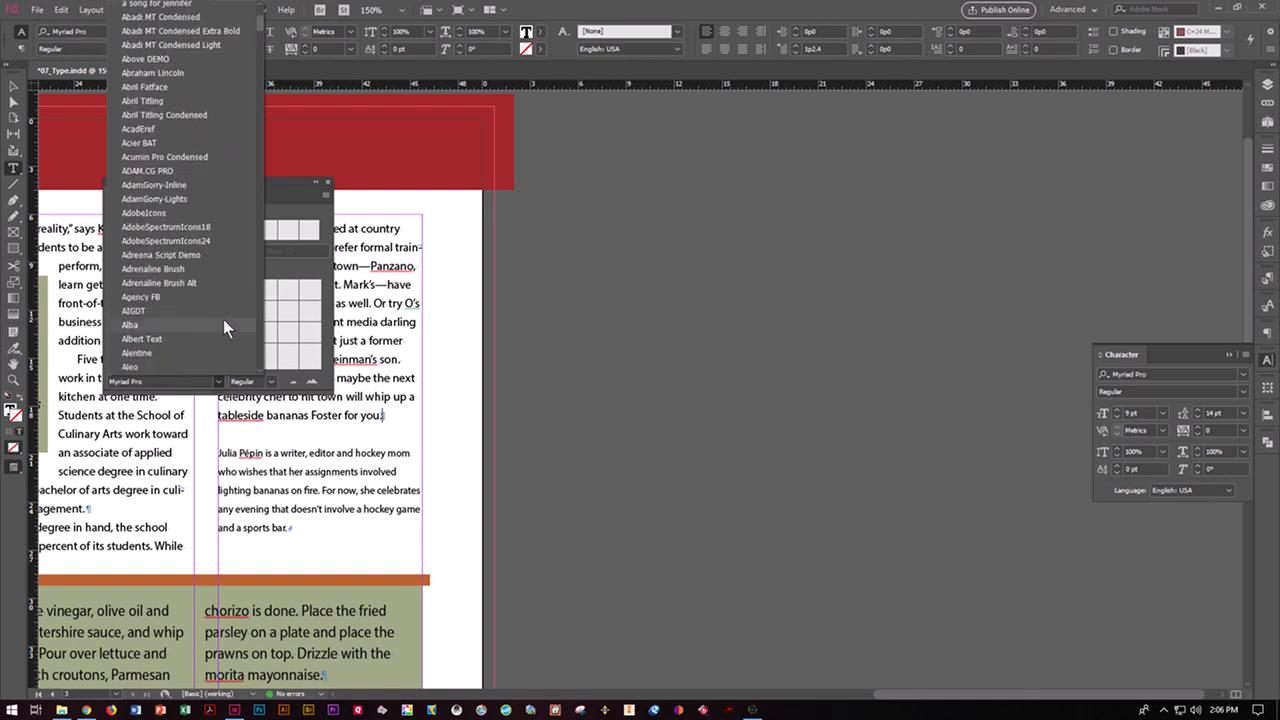
scroll(223, 319, "up", 3)
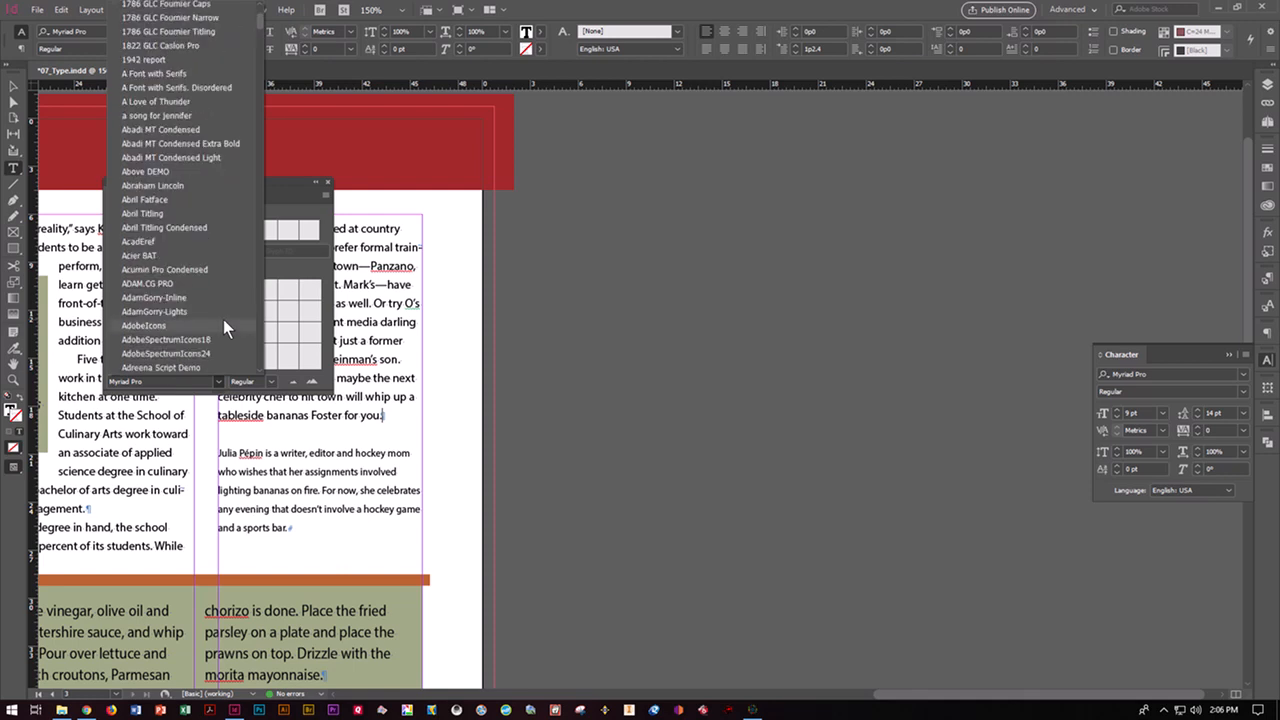
scroll(223, 319, "up", 5)
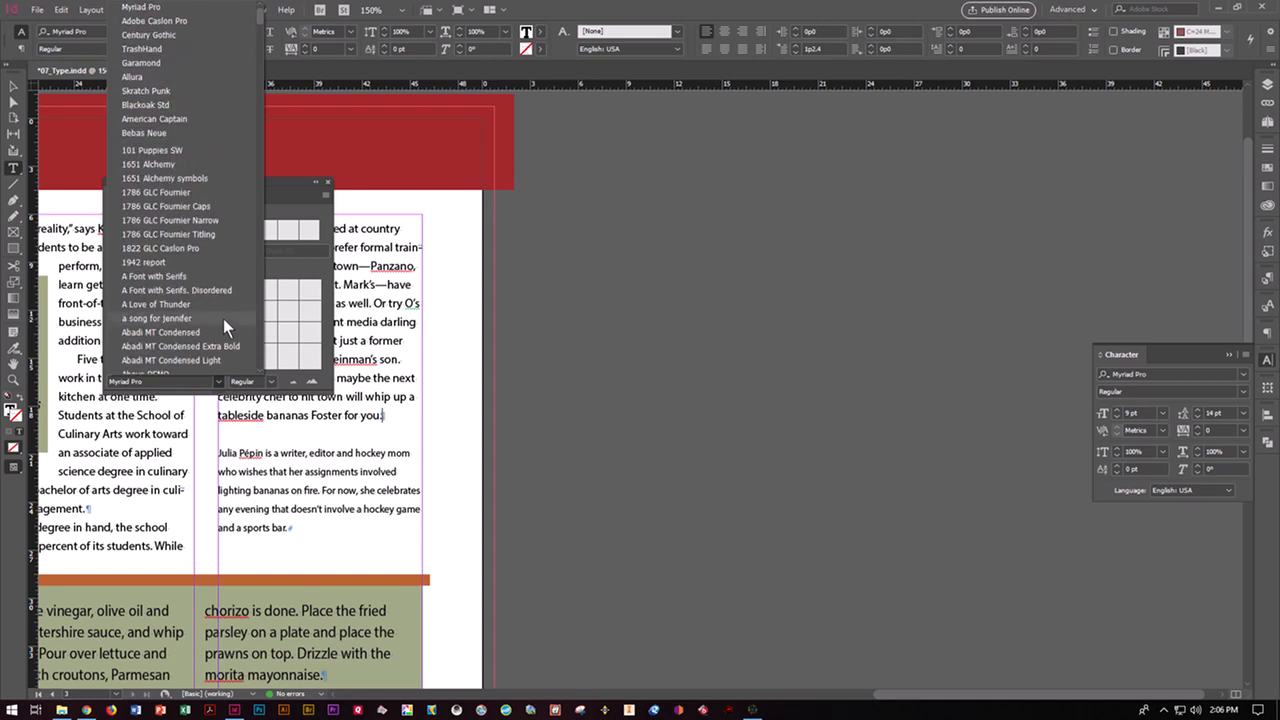
left_click(182, 20)
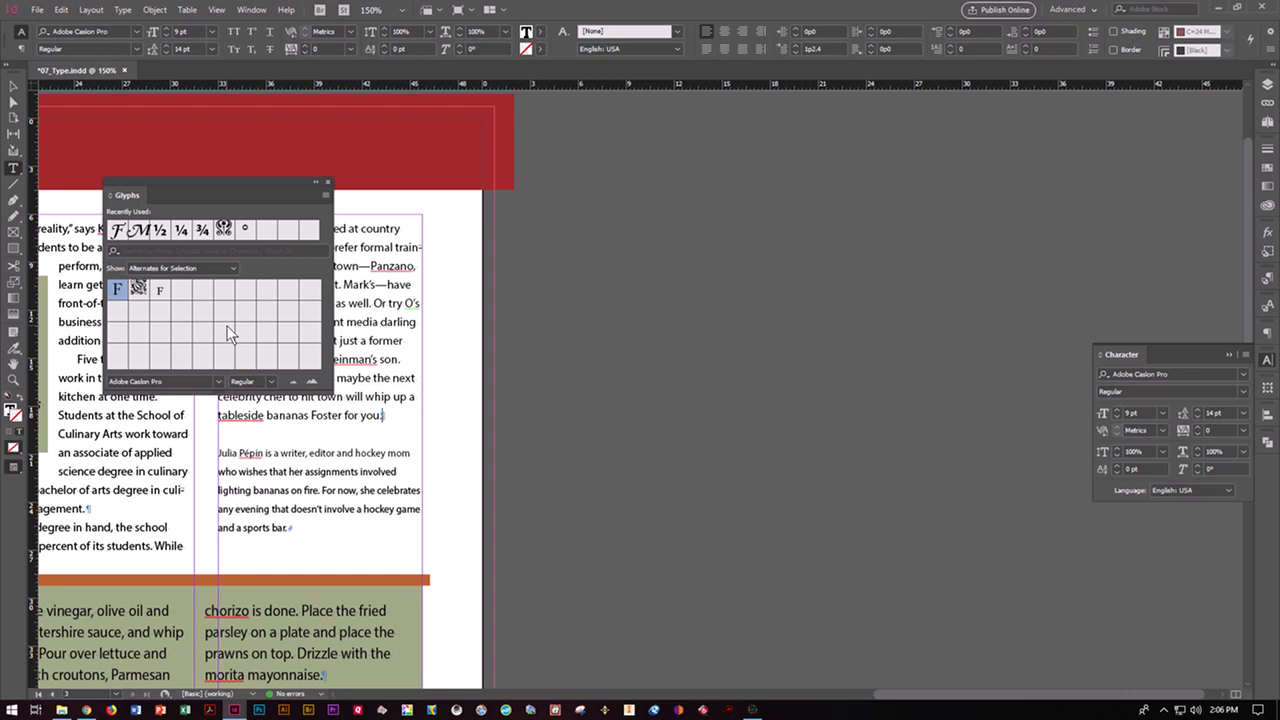
Show the Ornaments glyph category and insert the small fish-shaped ornament after "Foster for you.".
left_click(214, 270)
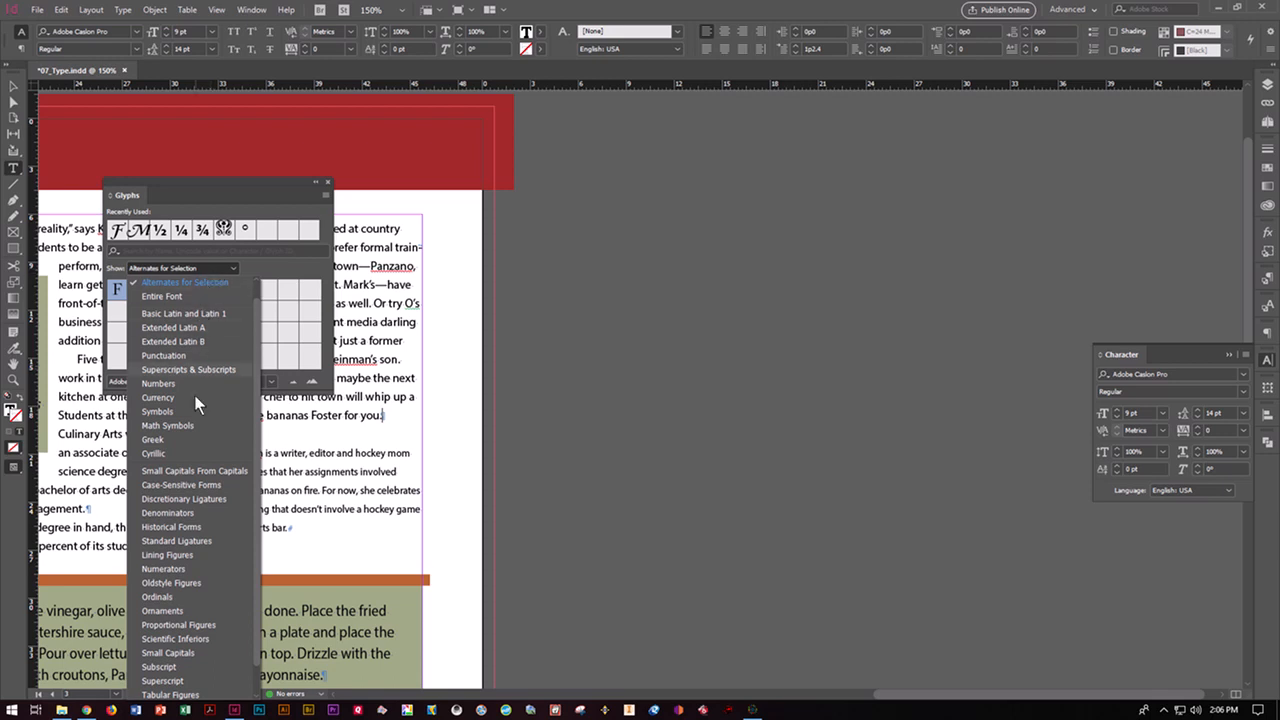
left_click(161, 610)
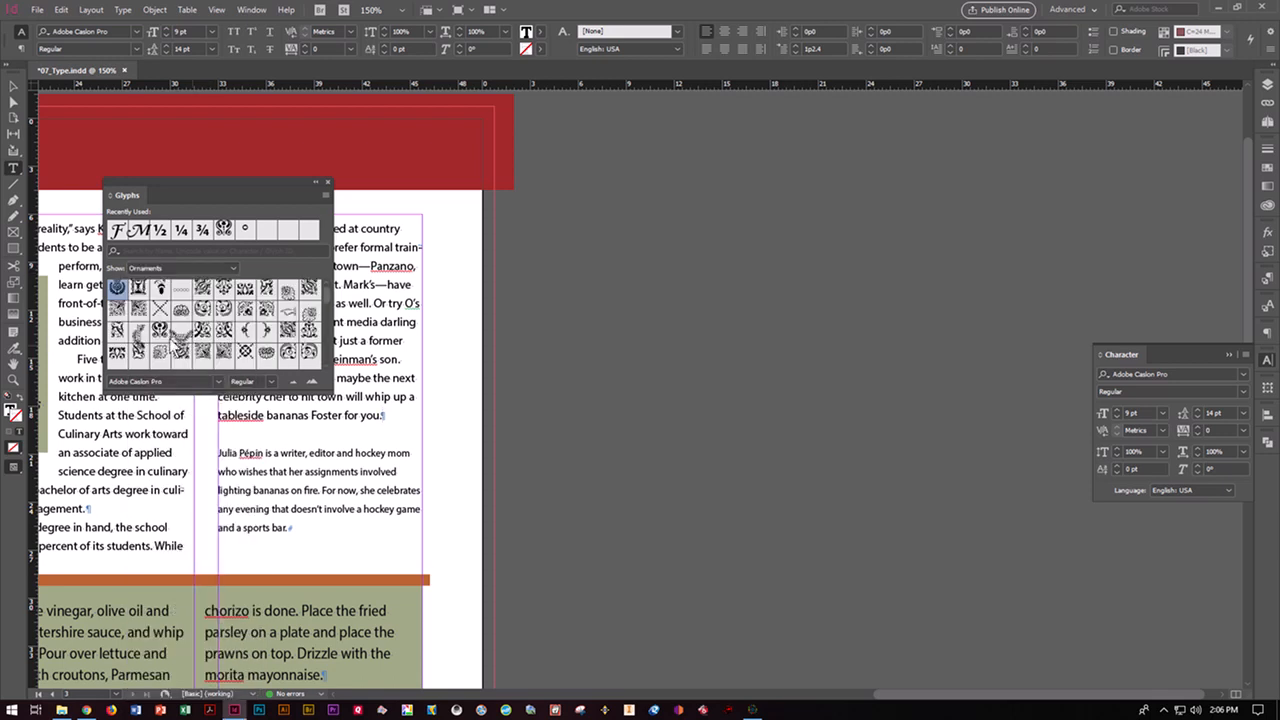
left_click(289, 314)
double_click(289, 314)
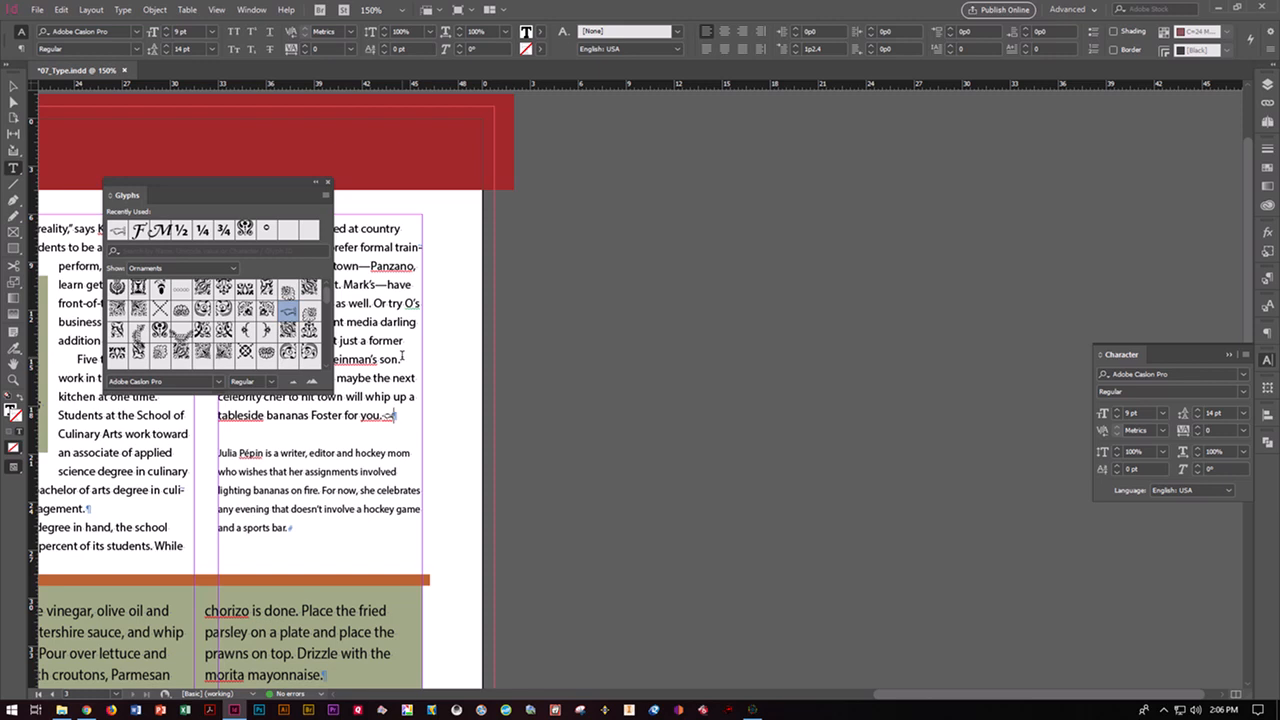
Insert a right indent tab between "Foster for you." and the ornament glyph.
key("Left")
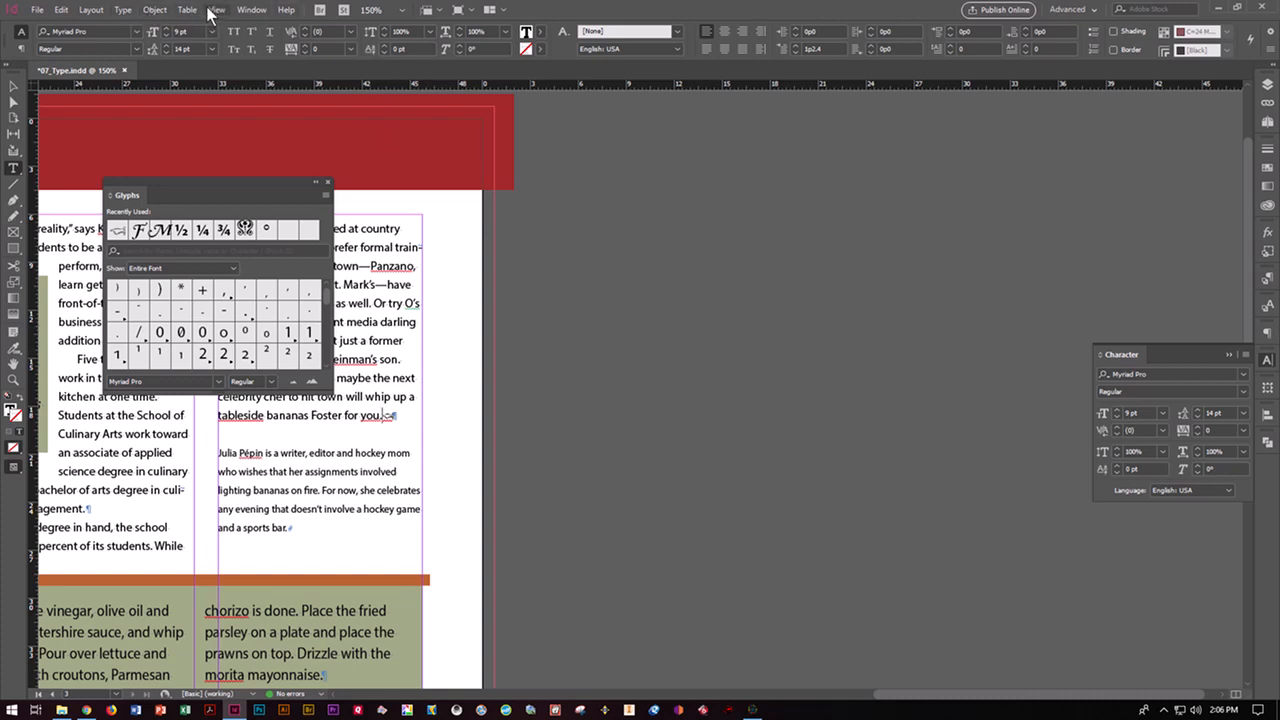
left_click(123, 10)
mouse_move(174, 404)
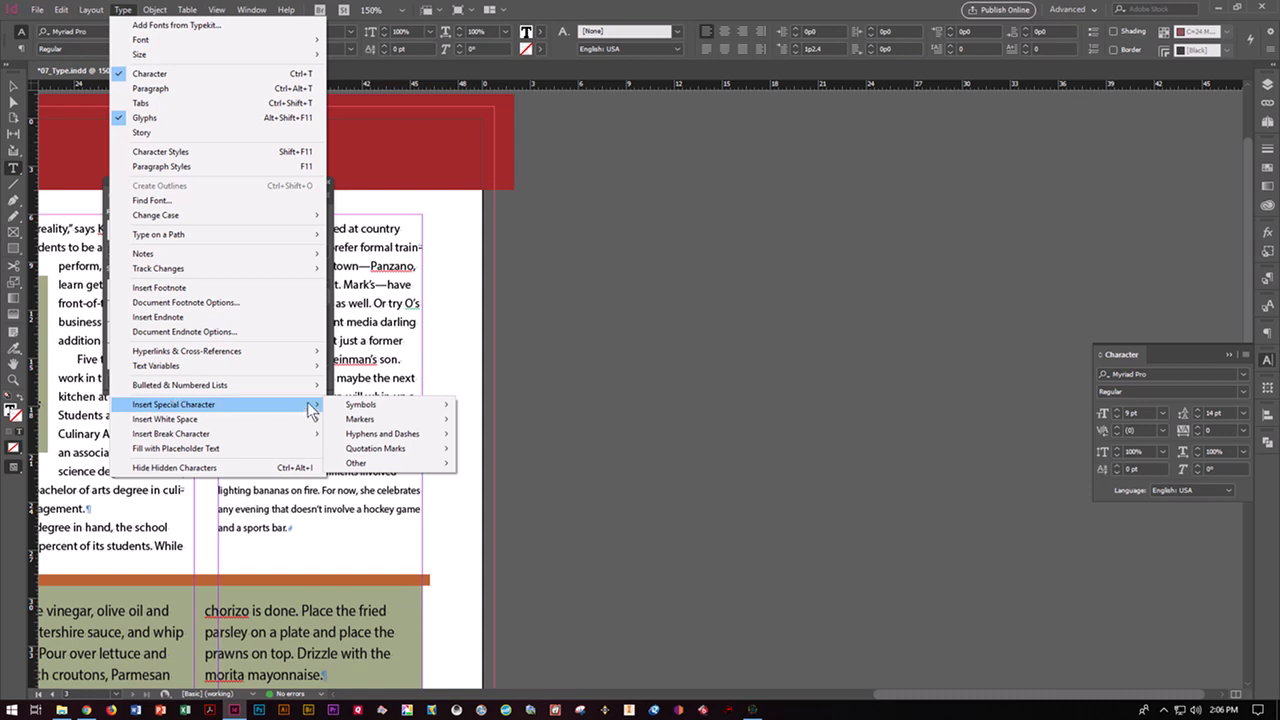
mouse_move(356, 450)
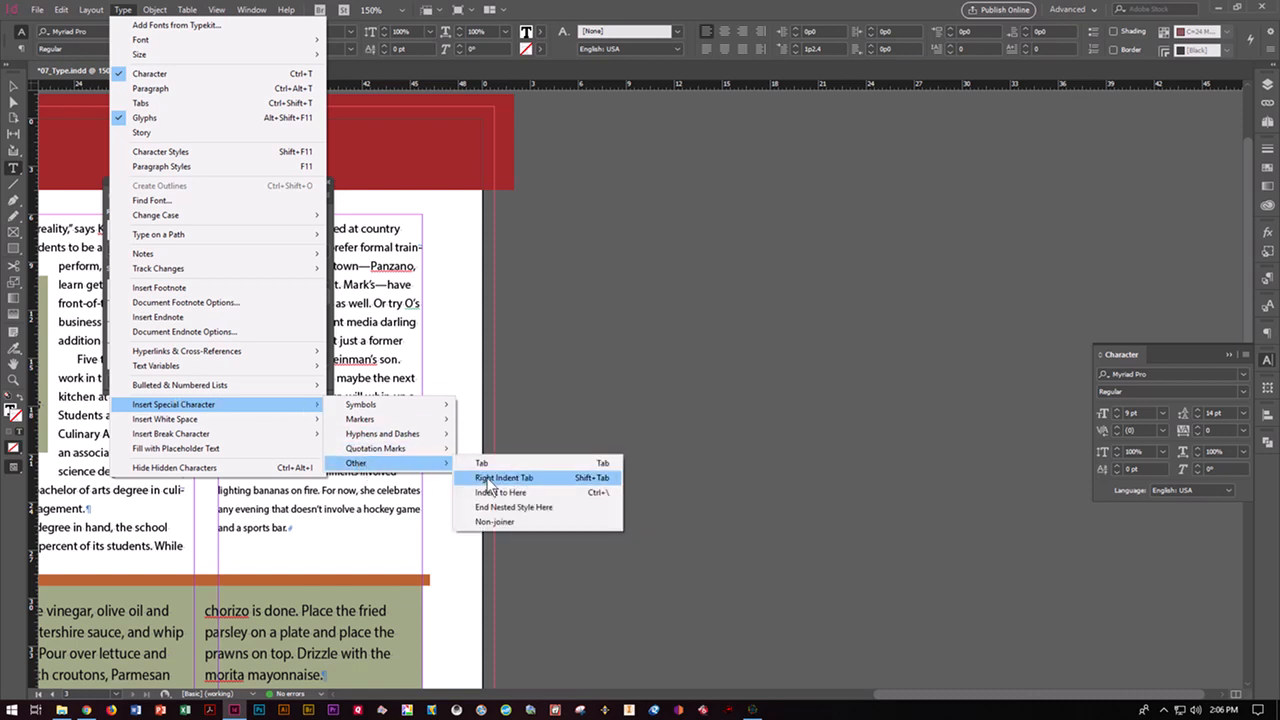
left_click(477, 477)
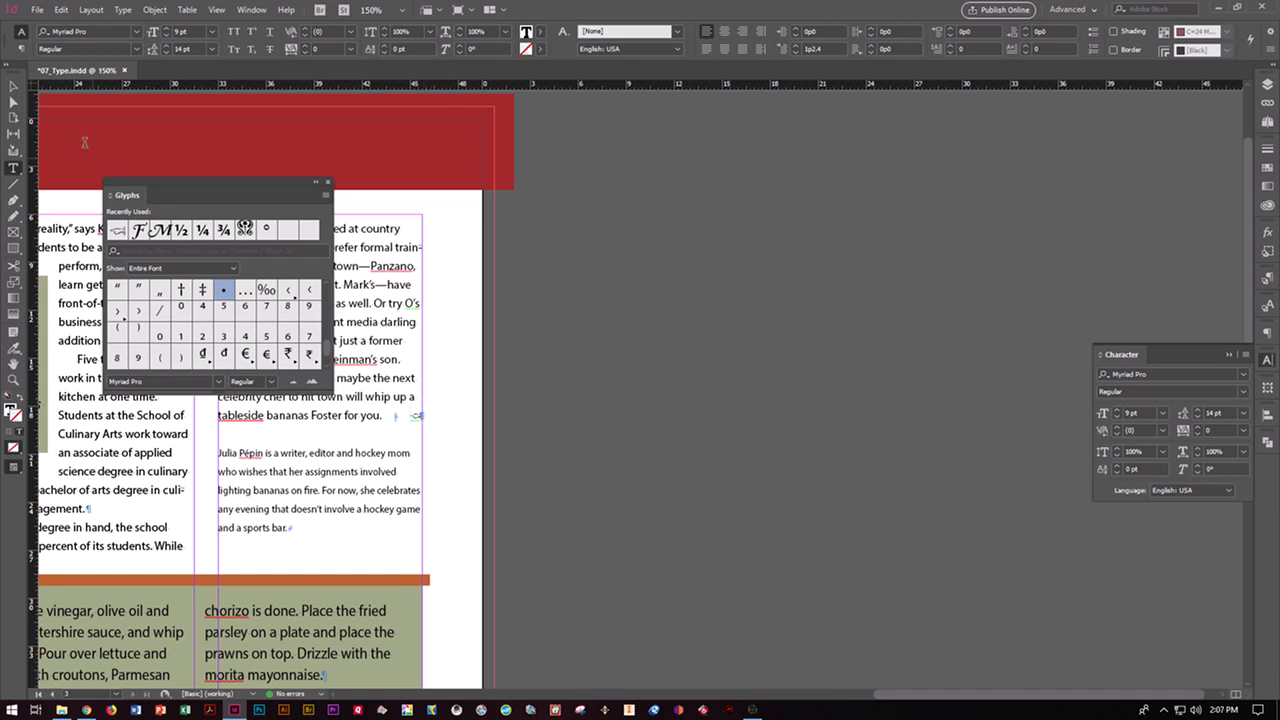
Test the right indent tab by narrowing the article's text frame to 37p10.8 and widening it back to 41p3.
left_click(13, 87)
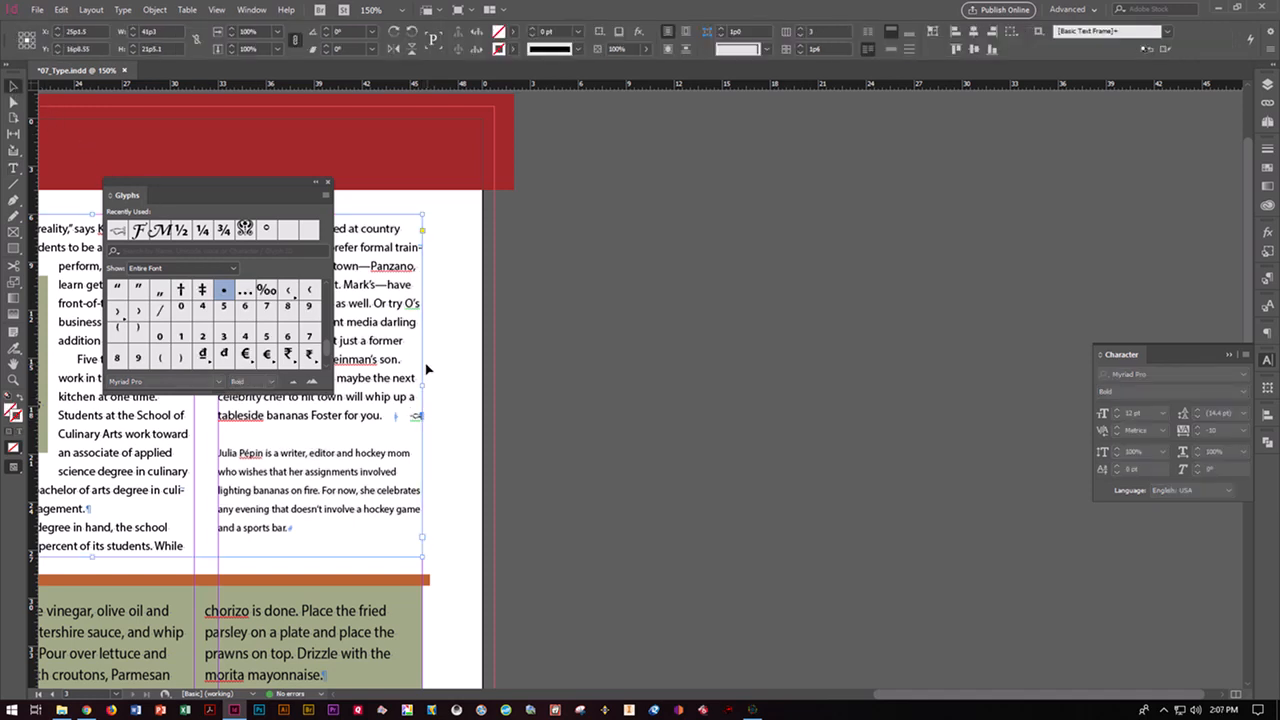
left_click_drag(422, 383, 369, 375)
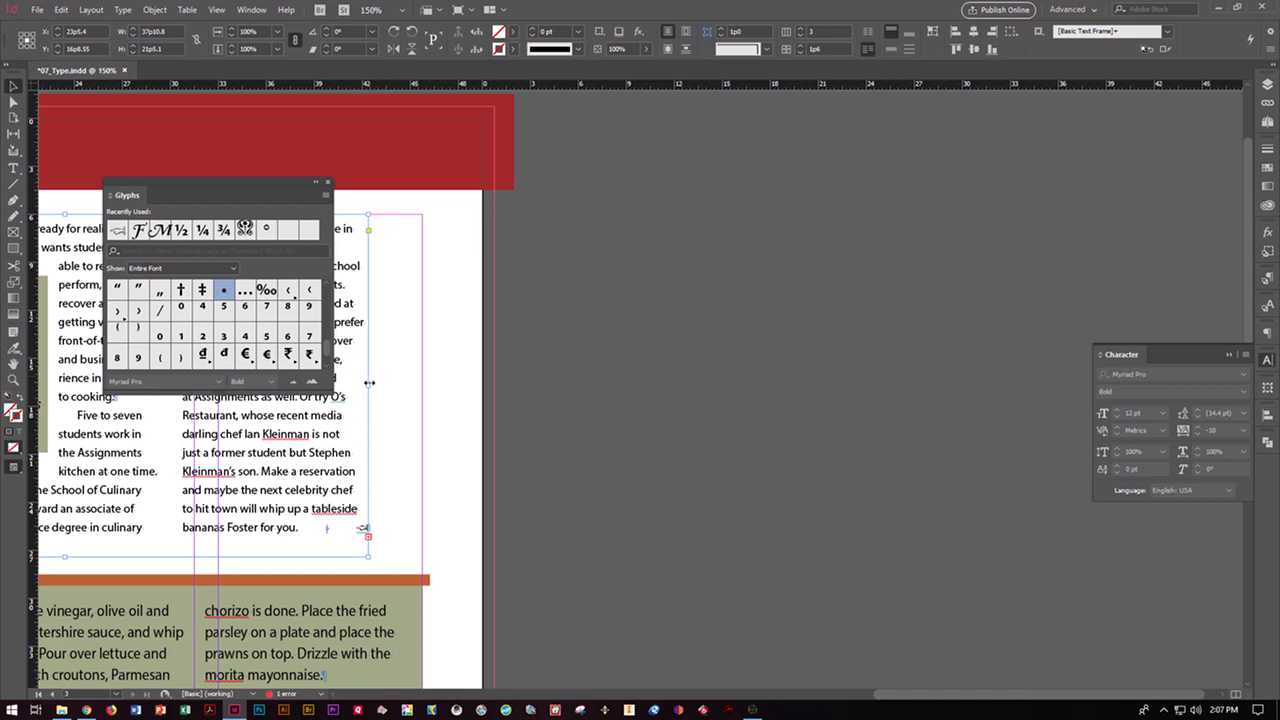
left_click_drag(371, 384, 421, 384)
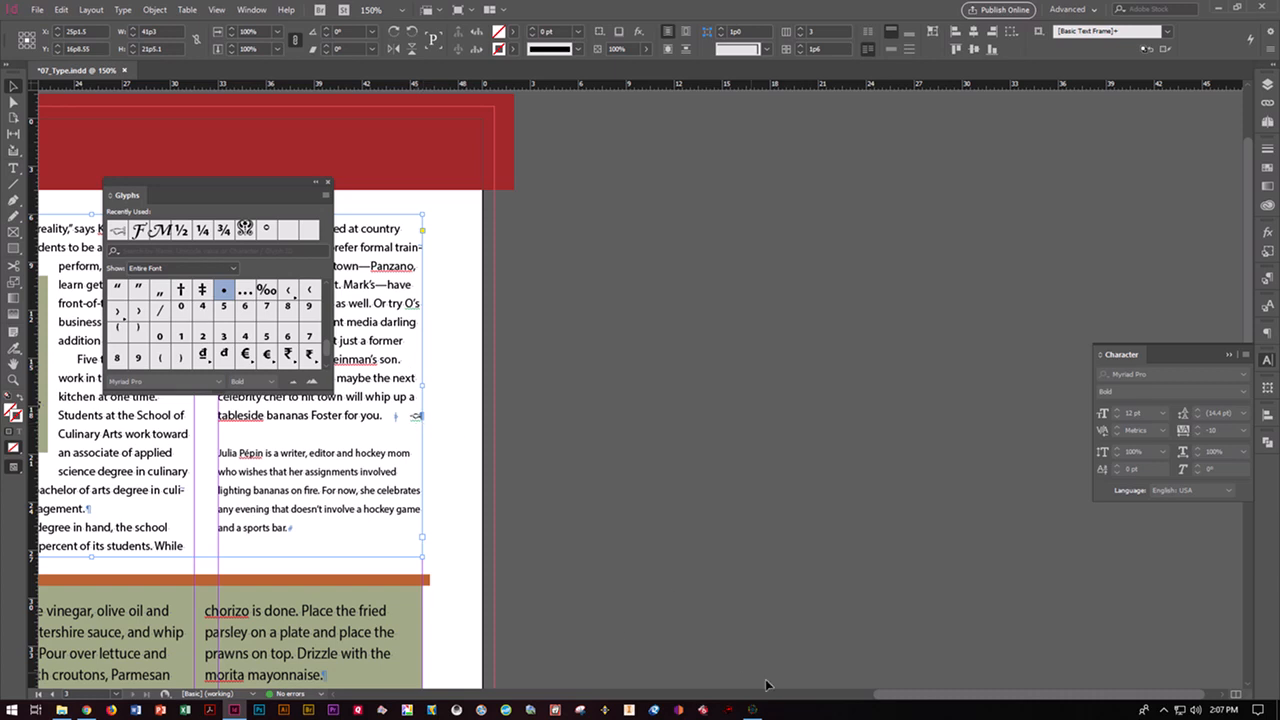
Bring the "Try It @ Home" recipes into view and move the Glyphs panel clear of the Caesar Salad ingredients.
scroll(744, 678, "left", 5)
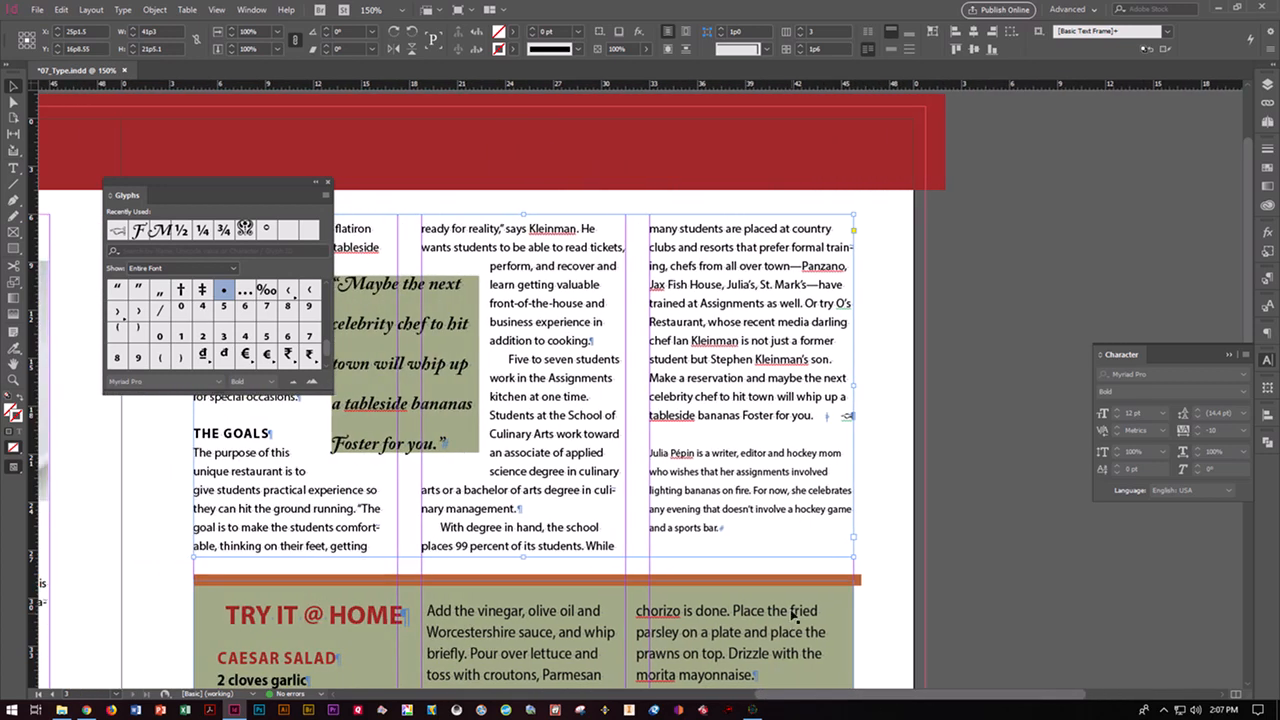
scroll(795, 623, "down", 5)
left_click_drag(237, 208, 933, 120)
scroll(236, 550, "down", 1)
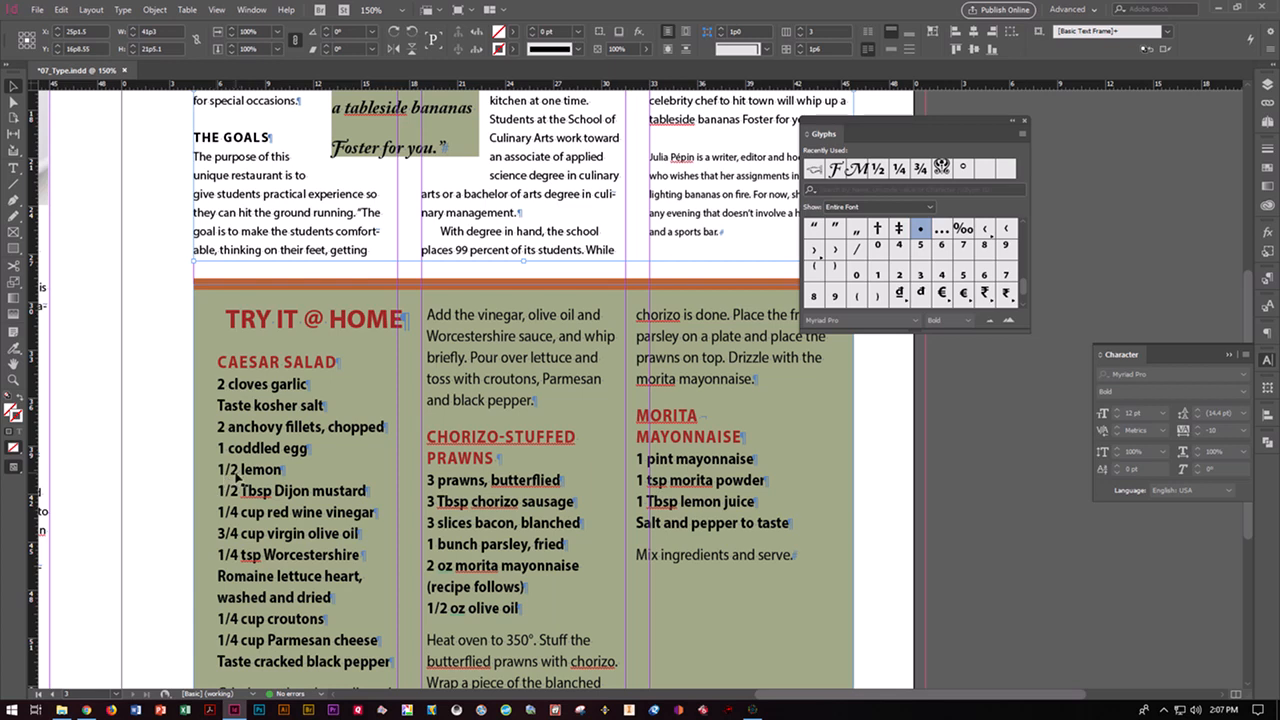
Select the 1/2 before "lemon" in the Caesar Salad ingredients and list the Numbers glyphs of Adobe Caslon Pro.
left_click(15, 168)
left_click_drag(218, 469, 239, 469)
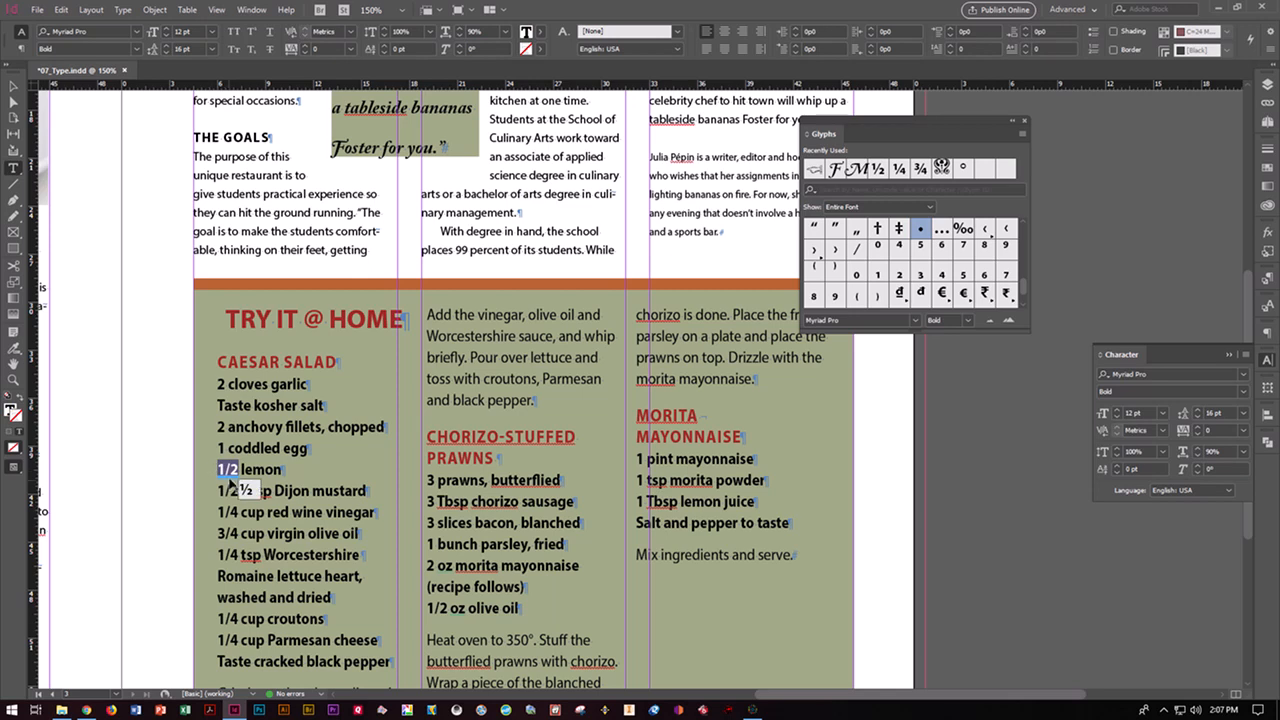
left_click(916, 321)
left_click(904, 347)
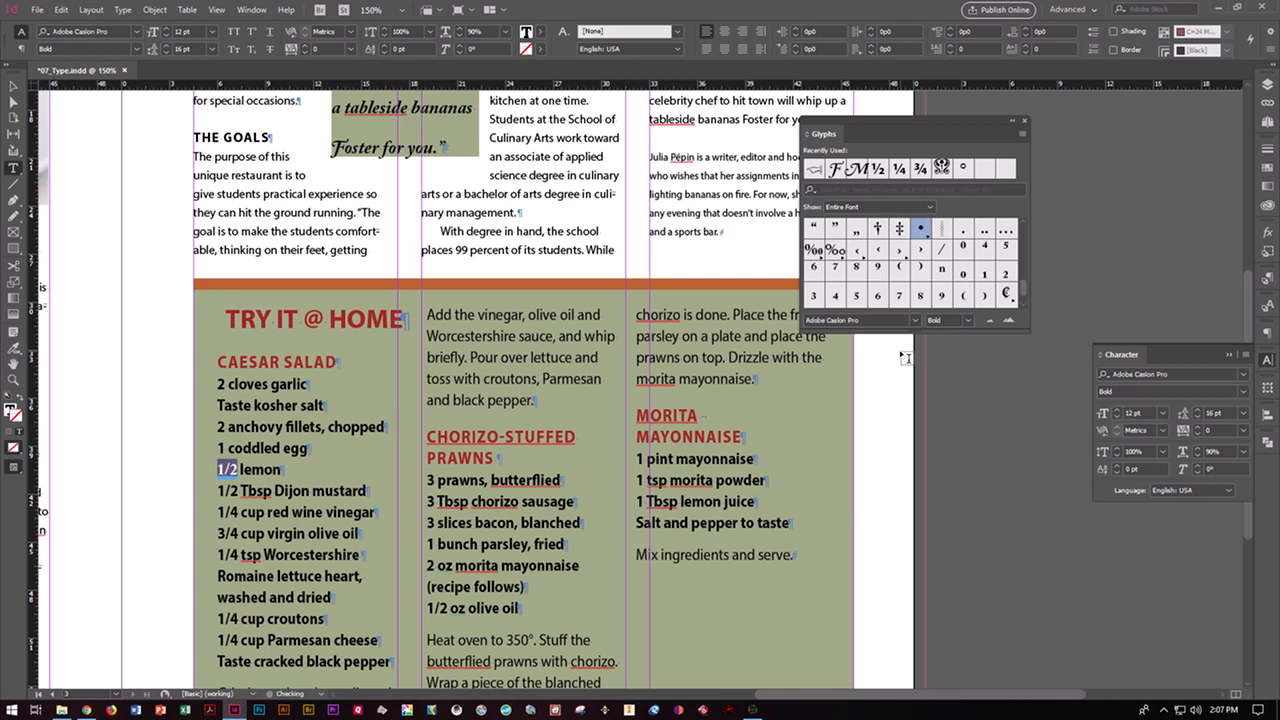
left_click(870, 207)
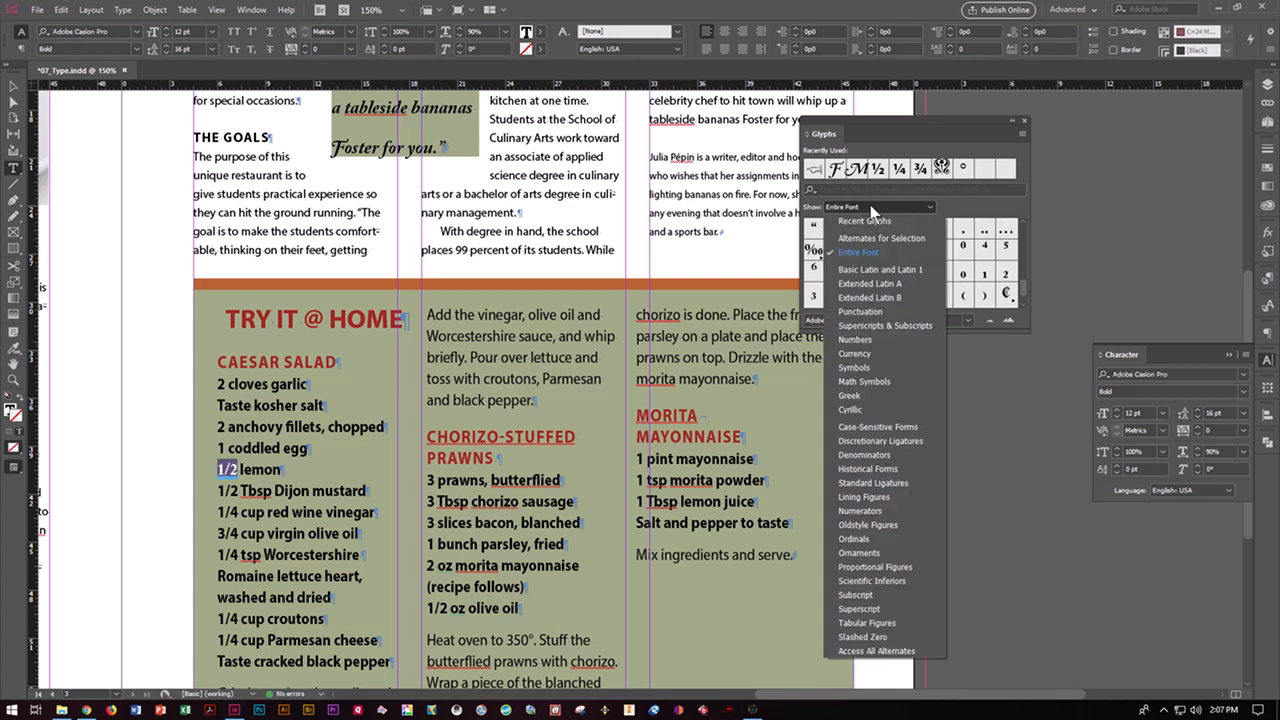
left_click(860, 339)
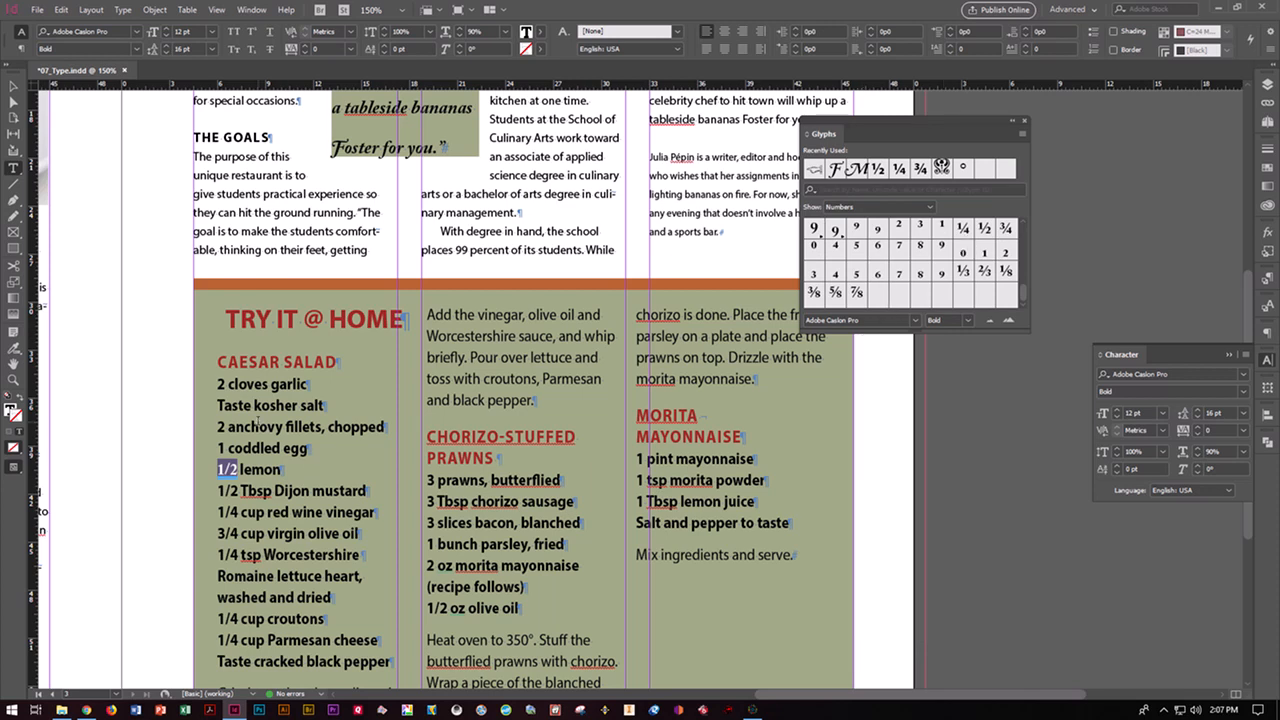
Reselect the 1/2 before "lemon", set the glyph font to Myriad Pro and replace it with the ½ glyph.
left_click(262, 405)
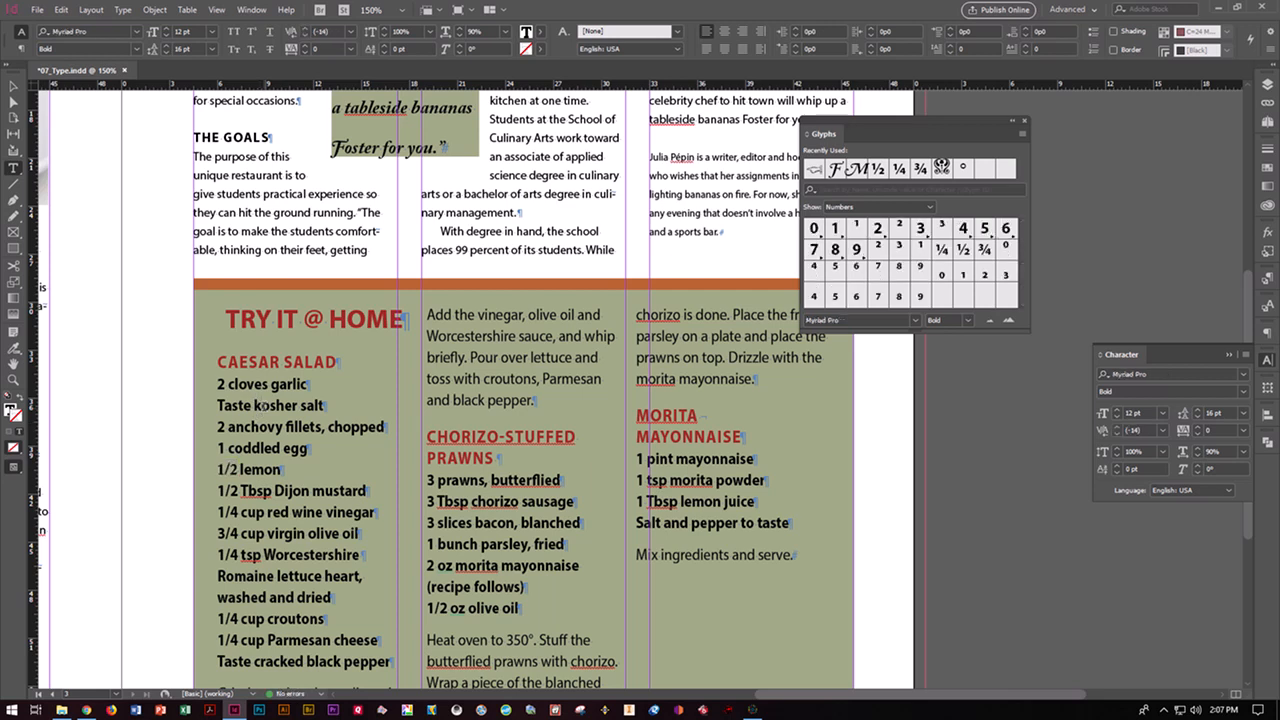
double_click(262, 405)
left_click_drag(240, 470, 216, 470)
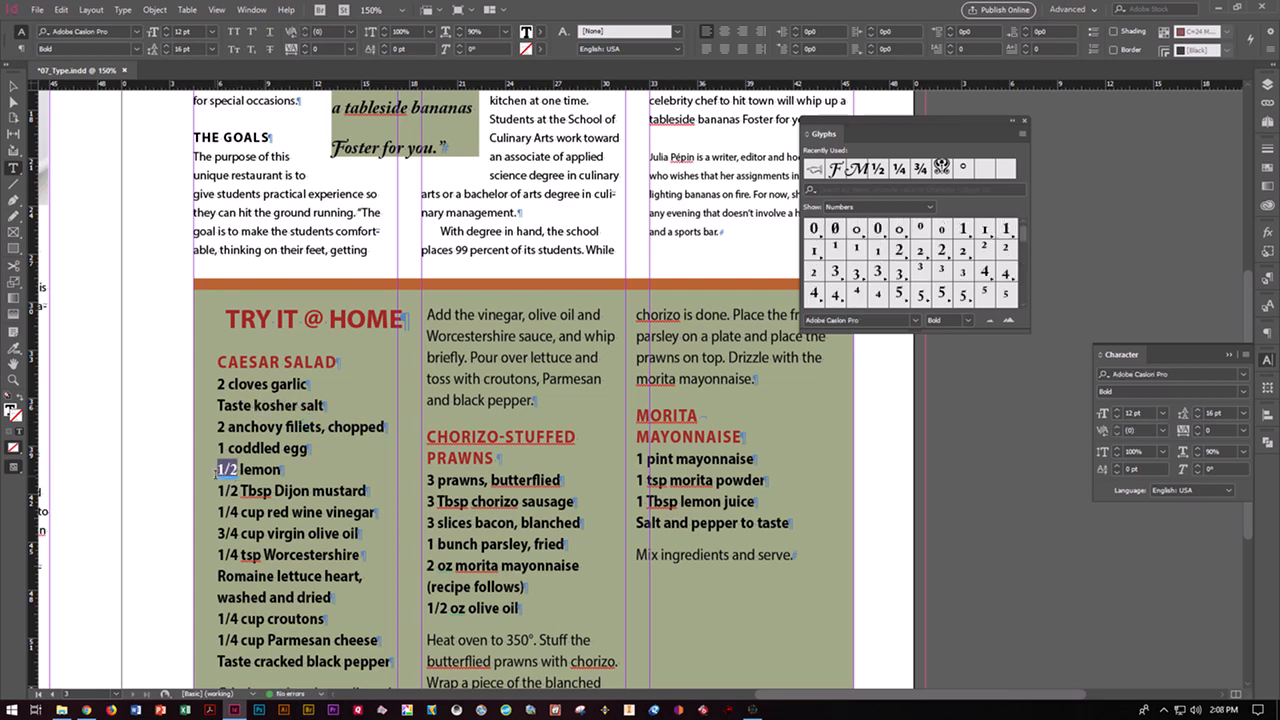
left_click(913, 320)
left_click_drag(957, 403, 956, 337)
left_click(855, 351)
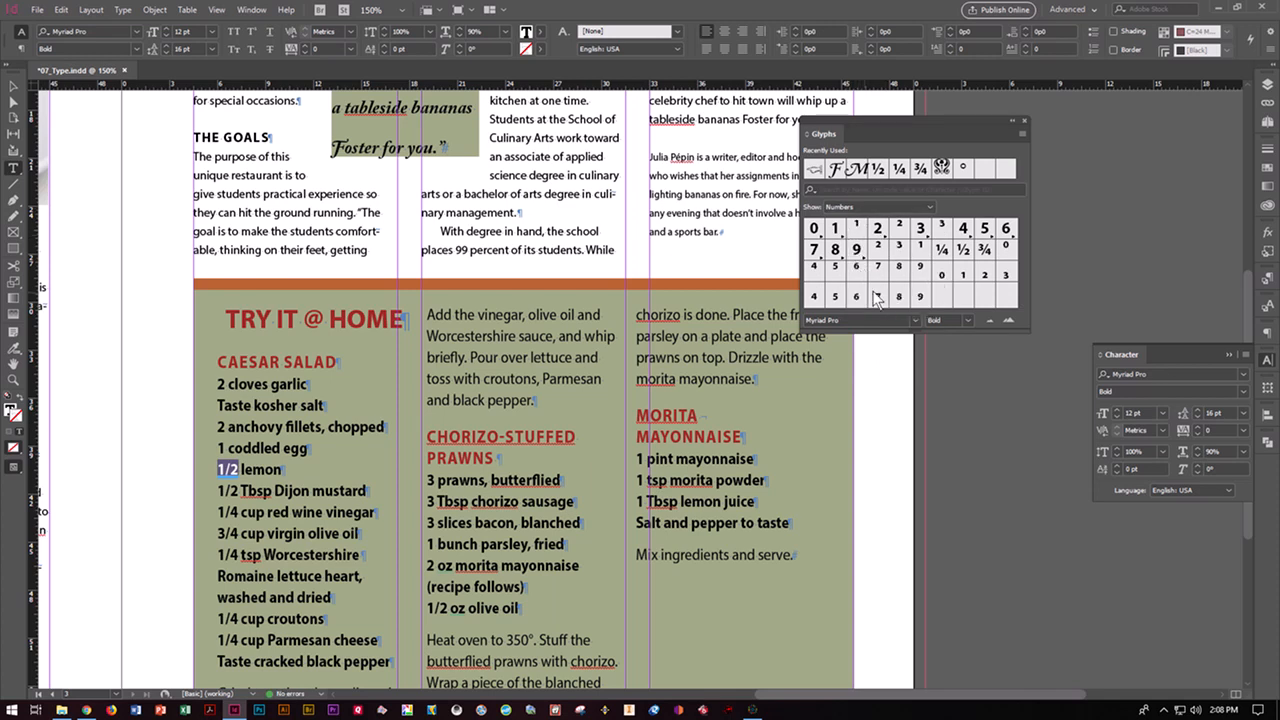
left_click(965, 252)
double_click(965, 252)
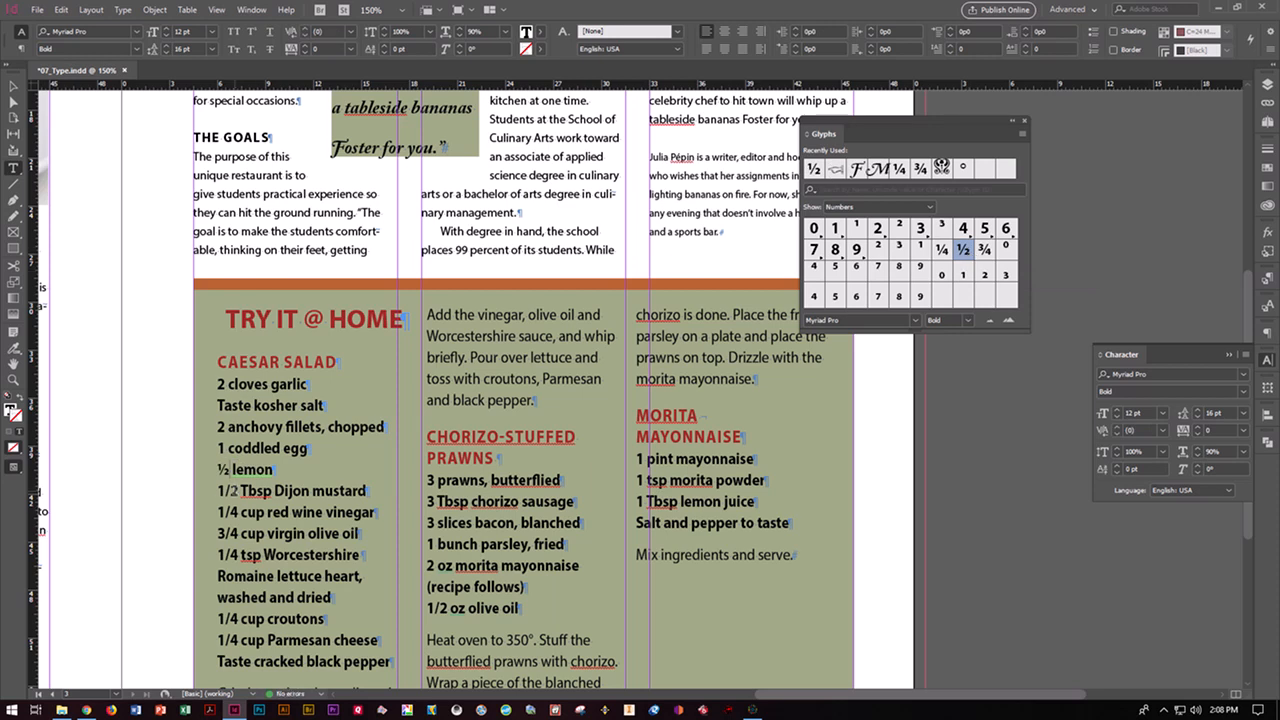
Replace the 1/2 before "Tbsp Dijon mustard" with the ½ glyph and the 1/4 before "cup red wine vinegar" with ¼.
left_click_drag(239, 491, 217, 491)
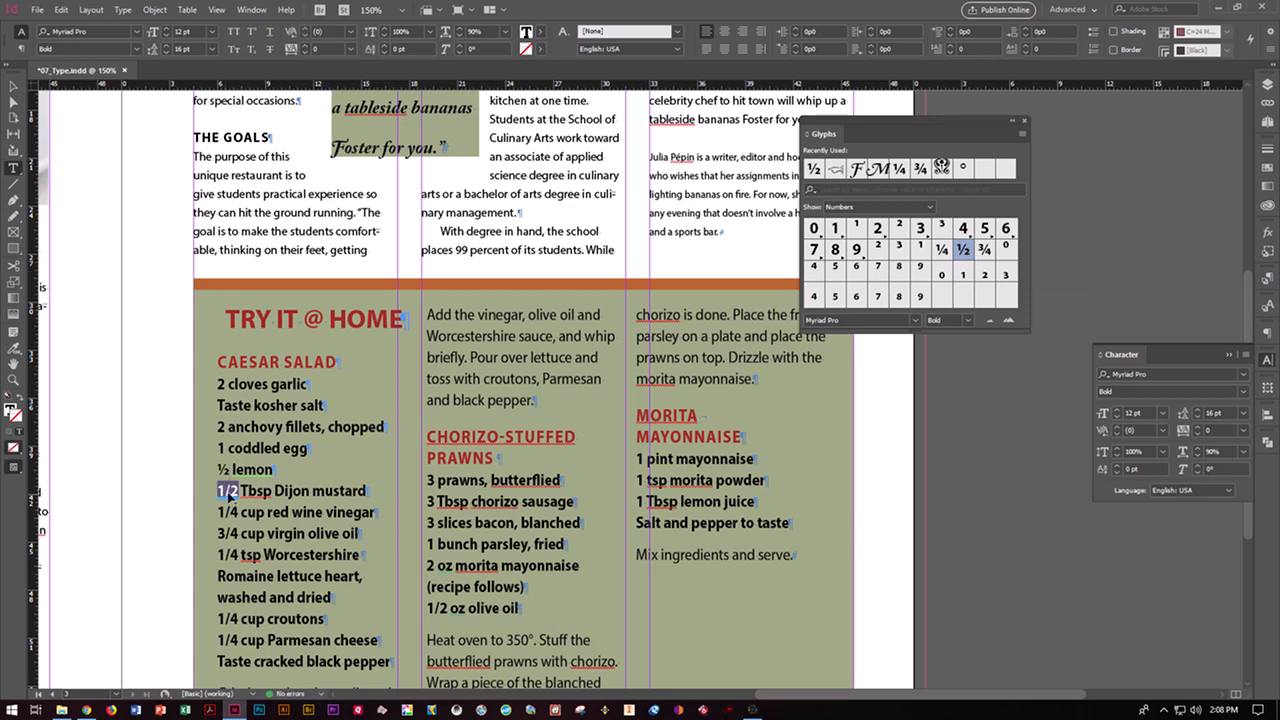
double_click(963, 250)
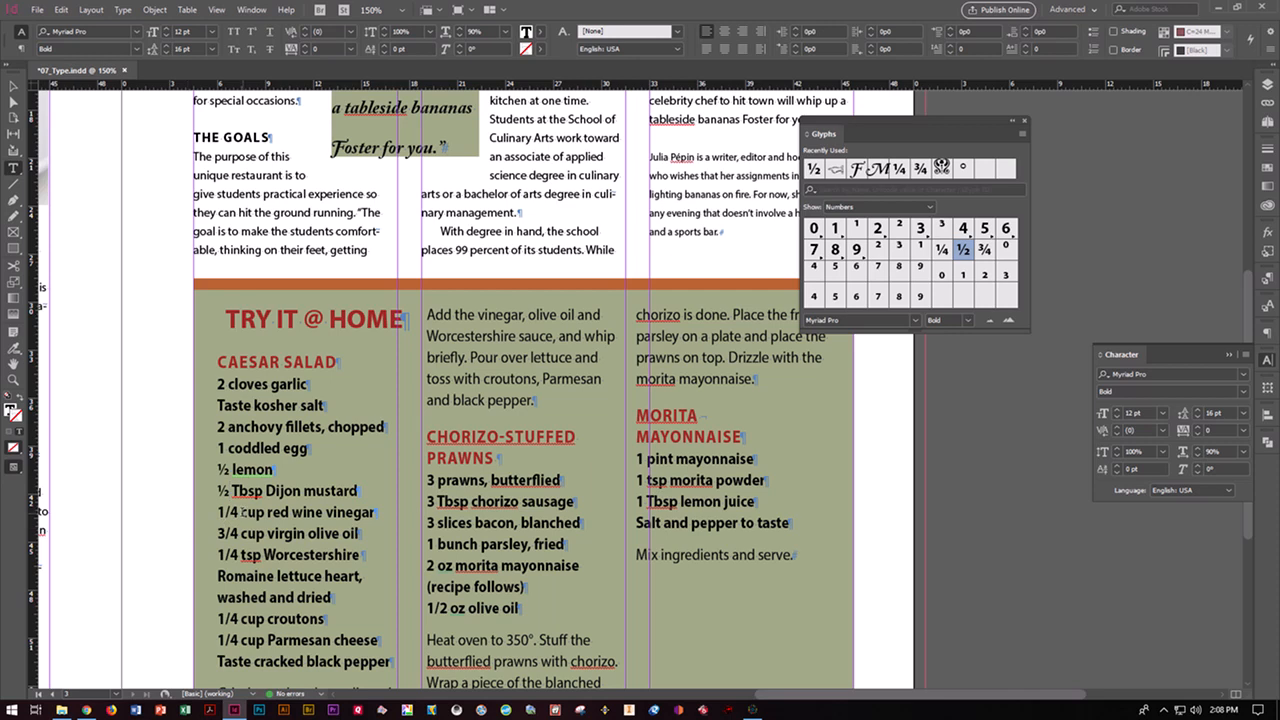
left_click_drag(240, 512, 216, 512)
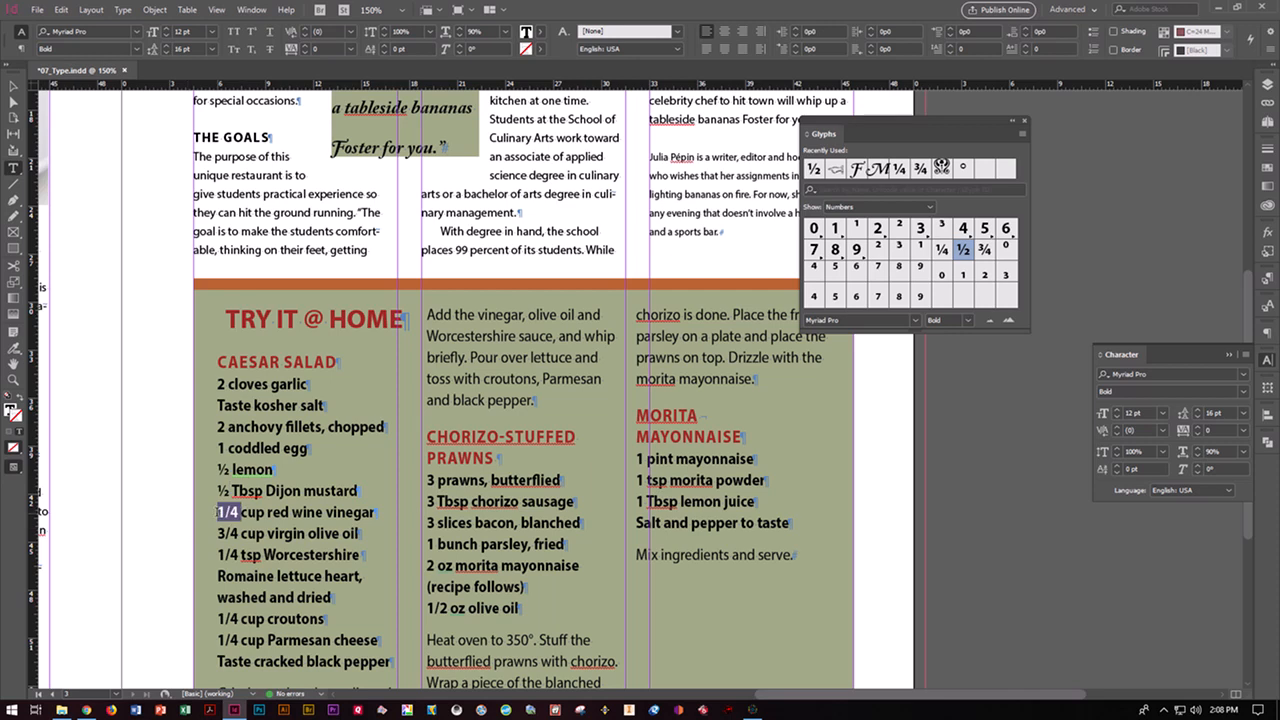
double_click(941, 250)
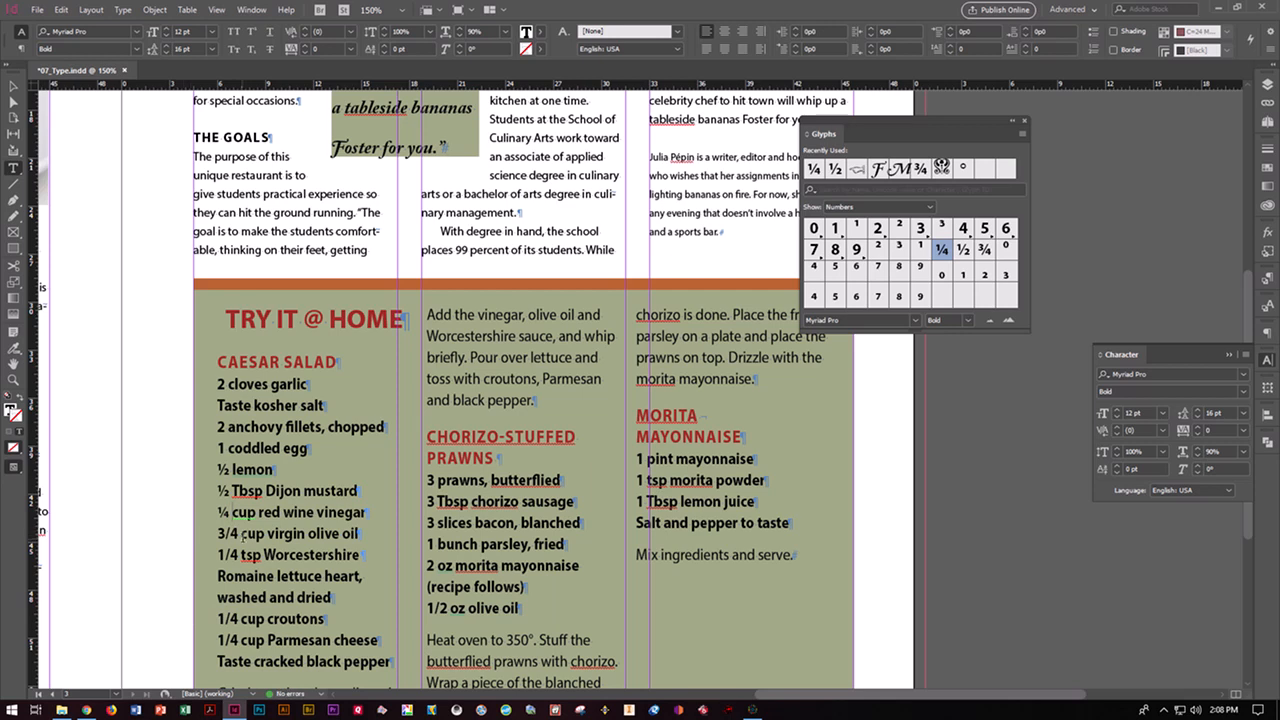
Replace the 3/4 before "cup virgin olive oil" with the ¾ glyph and the 1/4 before "tsp Worcestershire" with ¼.
left_click_drag(242, 533, 216, 533)
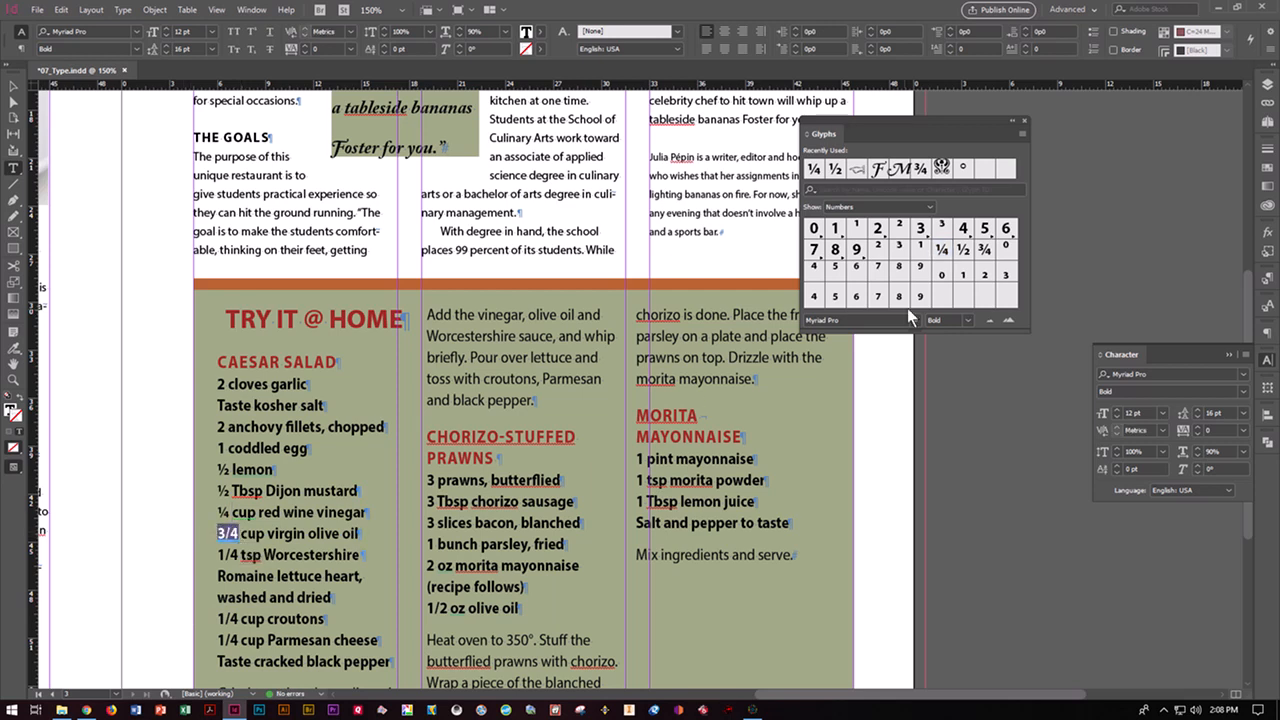
double_click(985, 249)
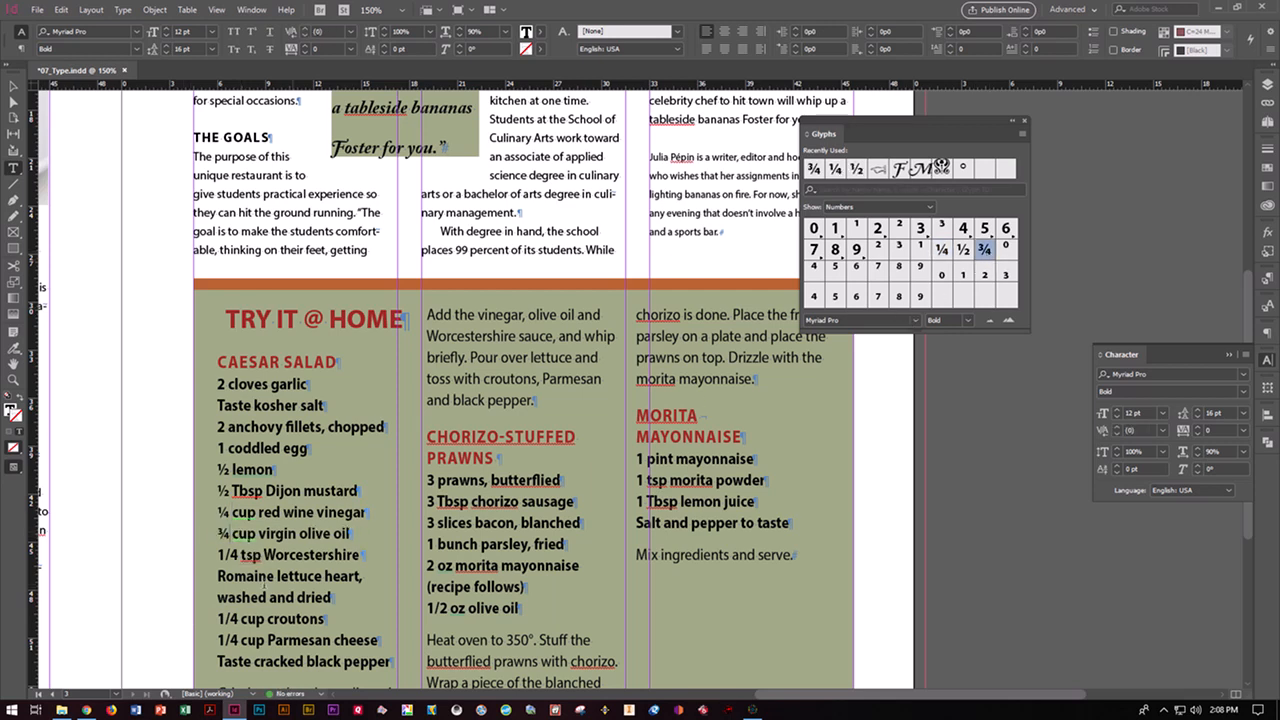
left_click_drag(240, 554, 218, 554)
double_click(941, 250)
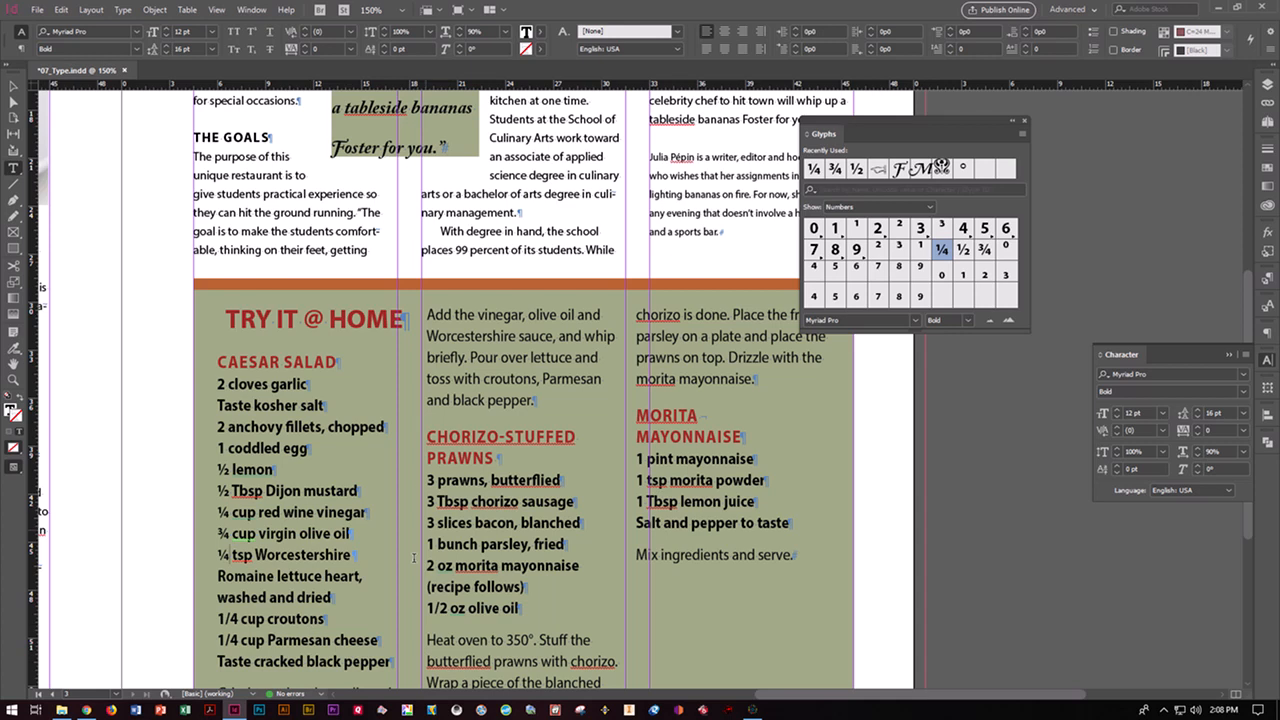
Replace the 1/4 before "cup croutons" and before "cup Parmesan cheese" with the ¼ glyph.
left_click_drag(239, 618, 207, 618)
double_click(941, 250)
left_click_drag(241, 640, 213, 640)
double_click(941, 250)
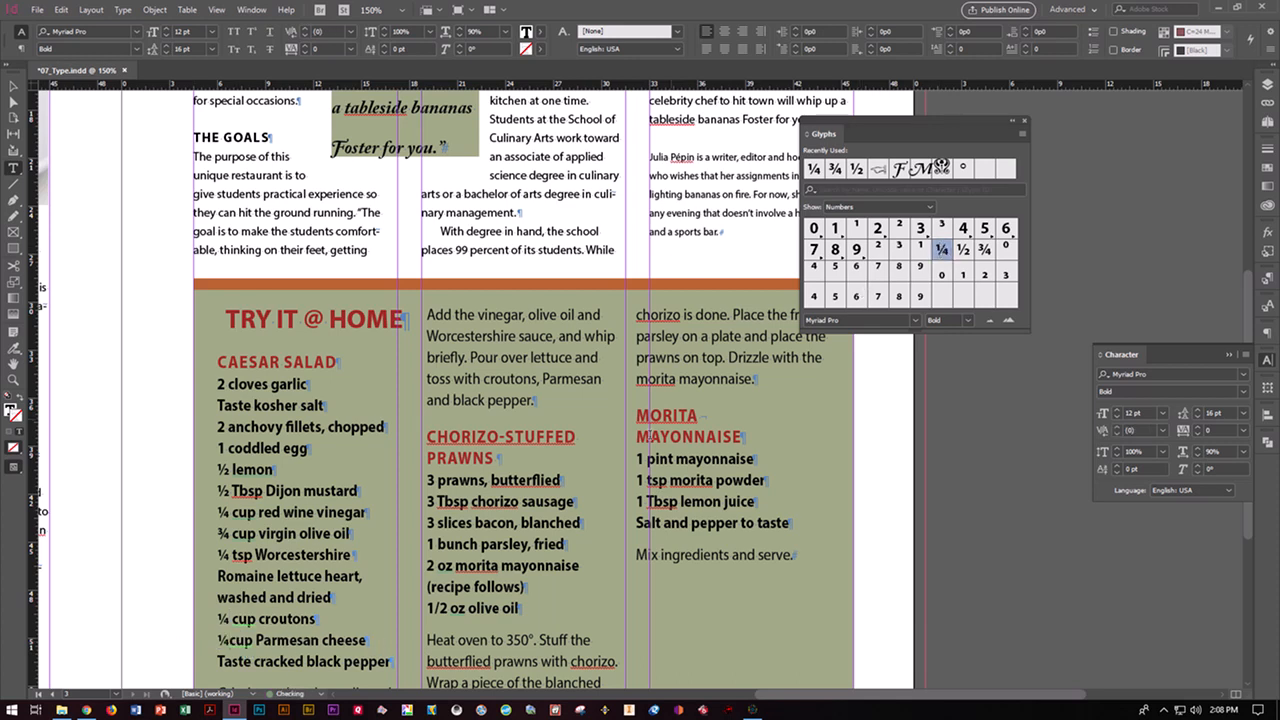
Replace the 1/2 before "oz olive oil" with the ½ glyph and move the Glyphs panel clear of the recipe box.
left_click_drag(448, 608, 426, 608)
double_click(962, 250)
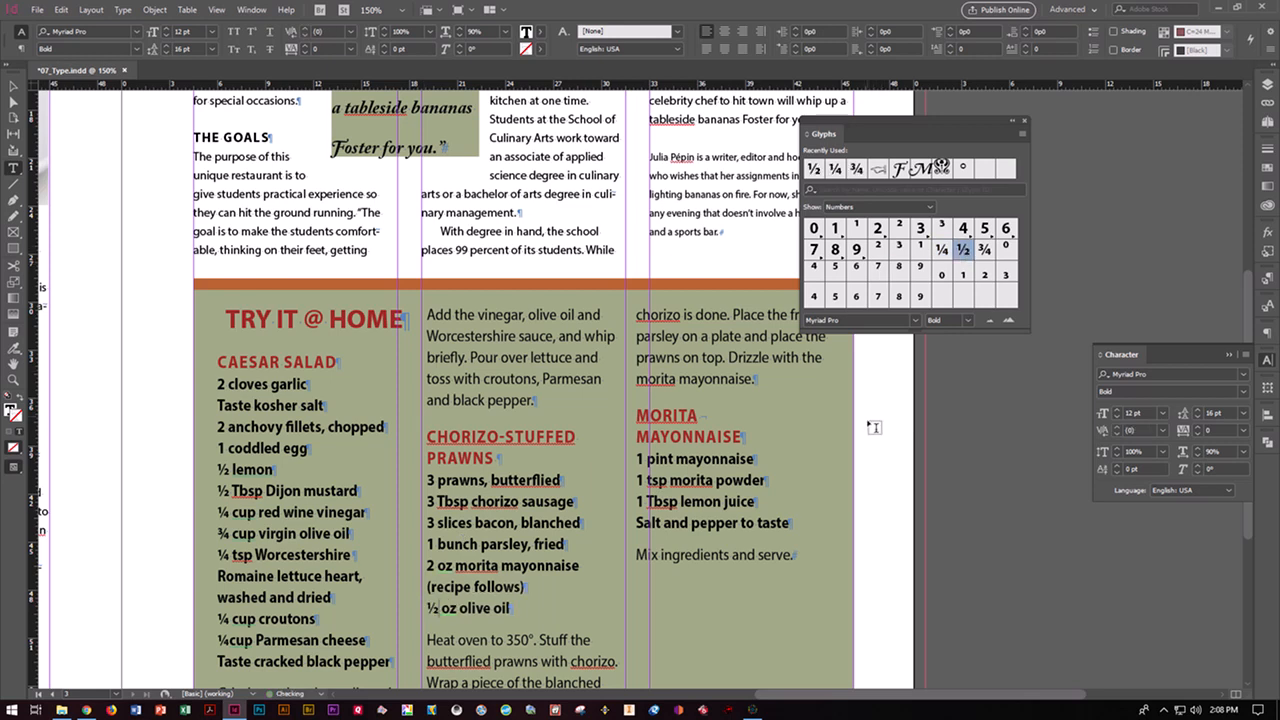
scroll(872, 431, "down", 1)
scroll(872, 431, "down", 2)
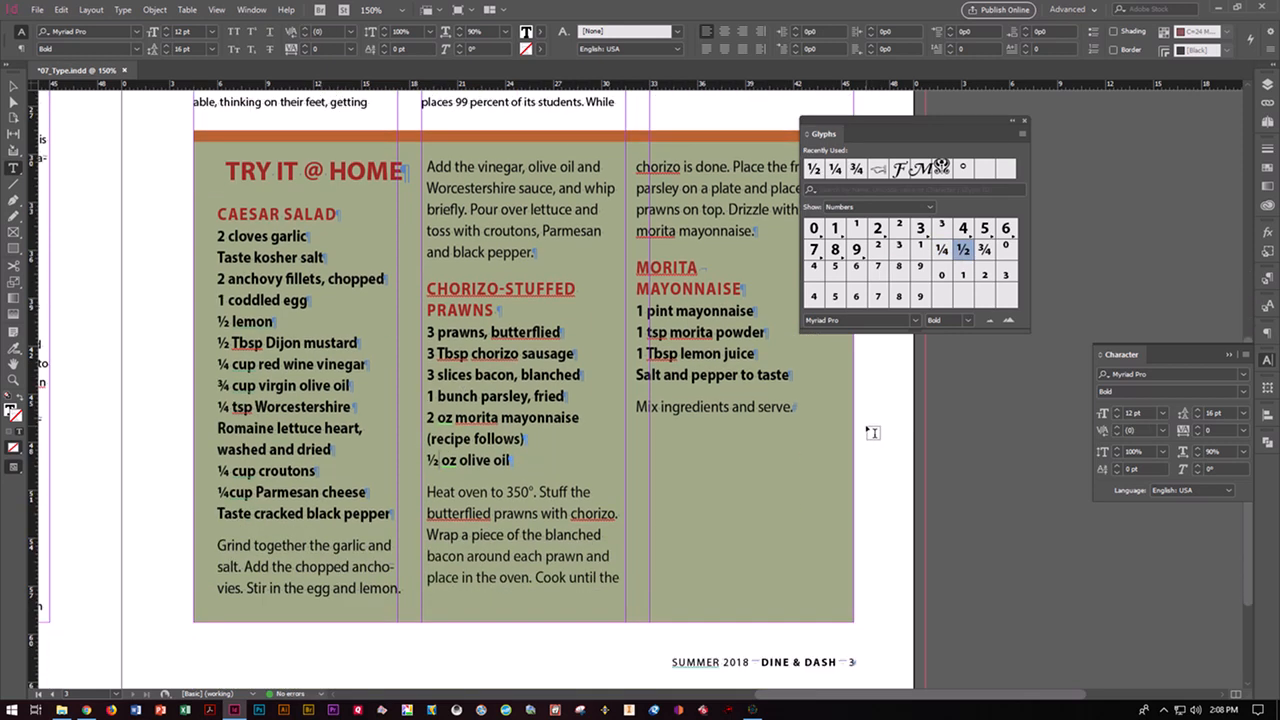
left_click_drag(915, 121, 1053, 125)
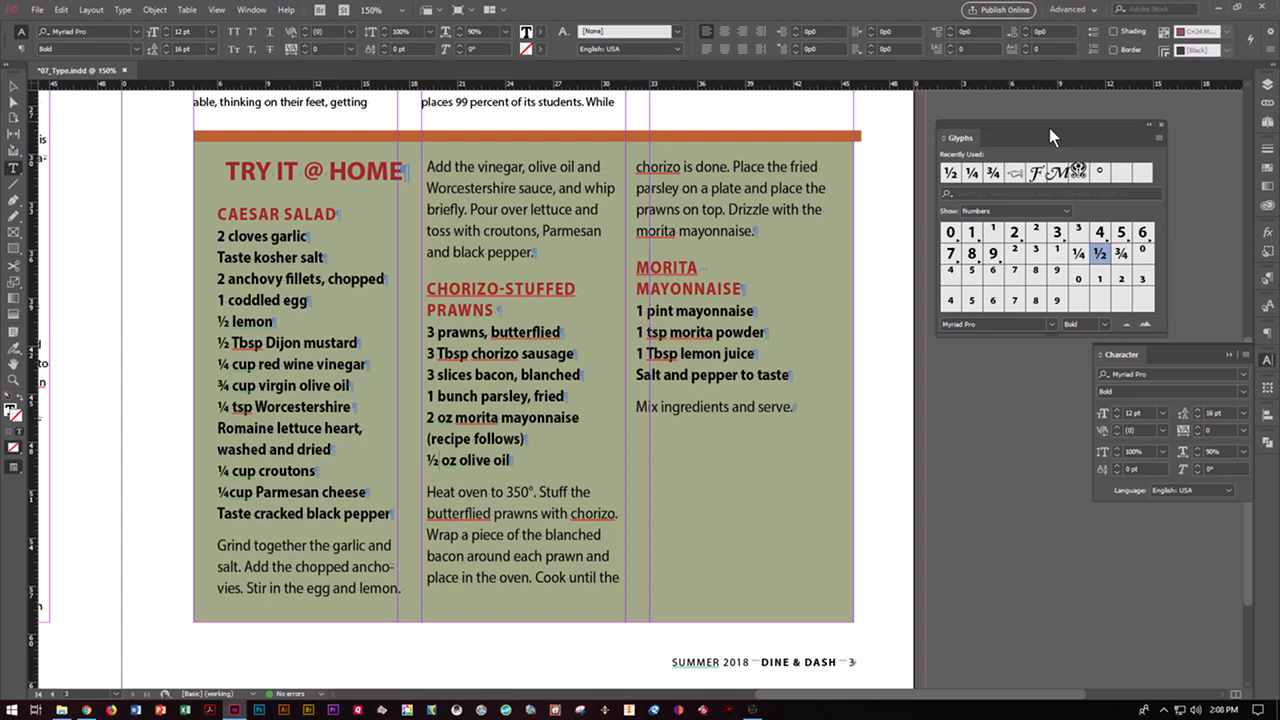
Hide the guides to view the recipe box without them and show them again.
left_click(218, 10)
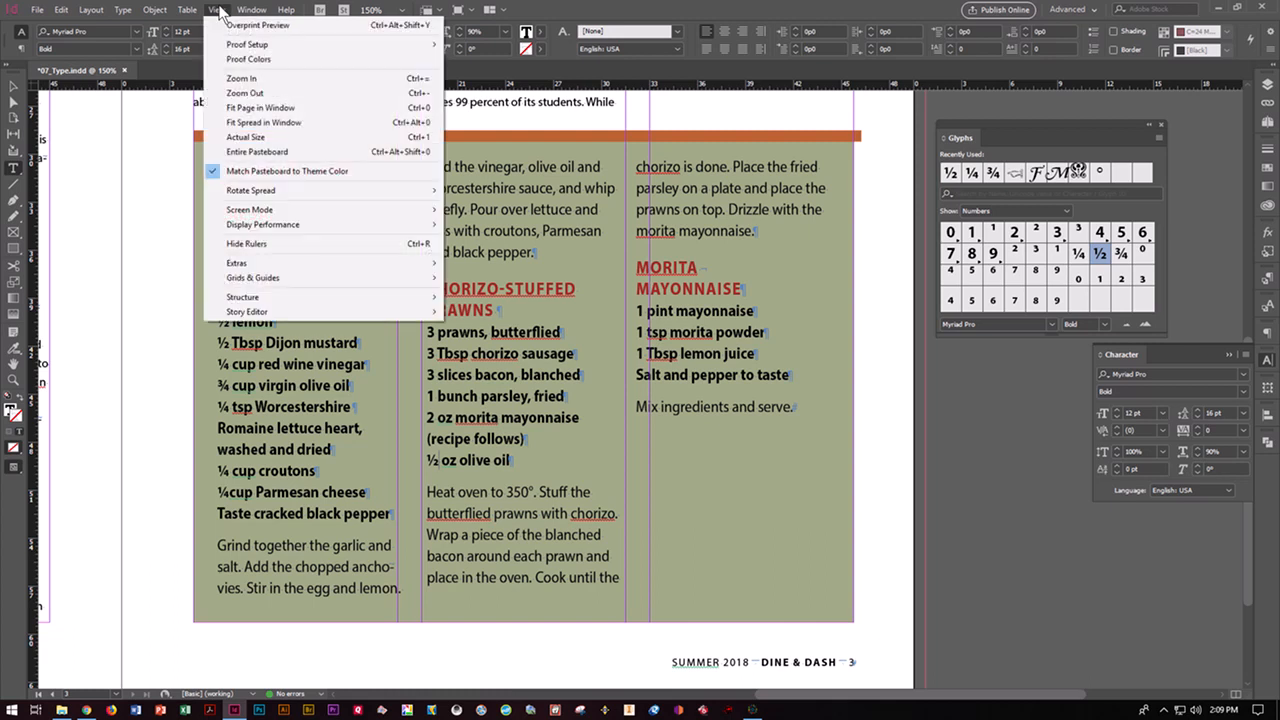
mouse_move(258, 280)
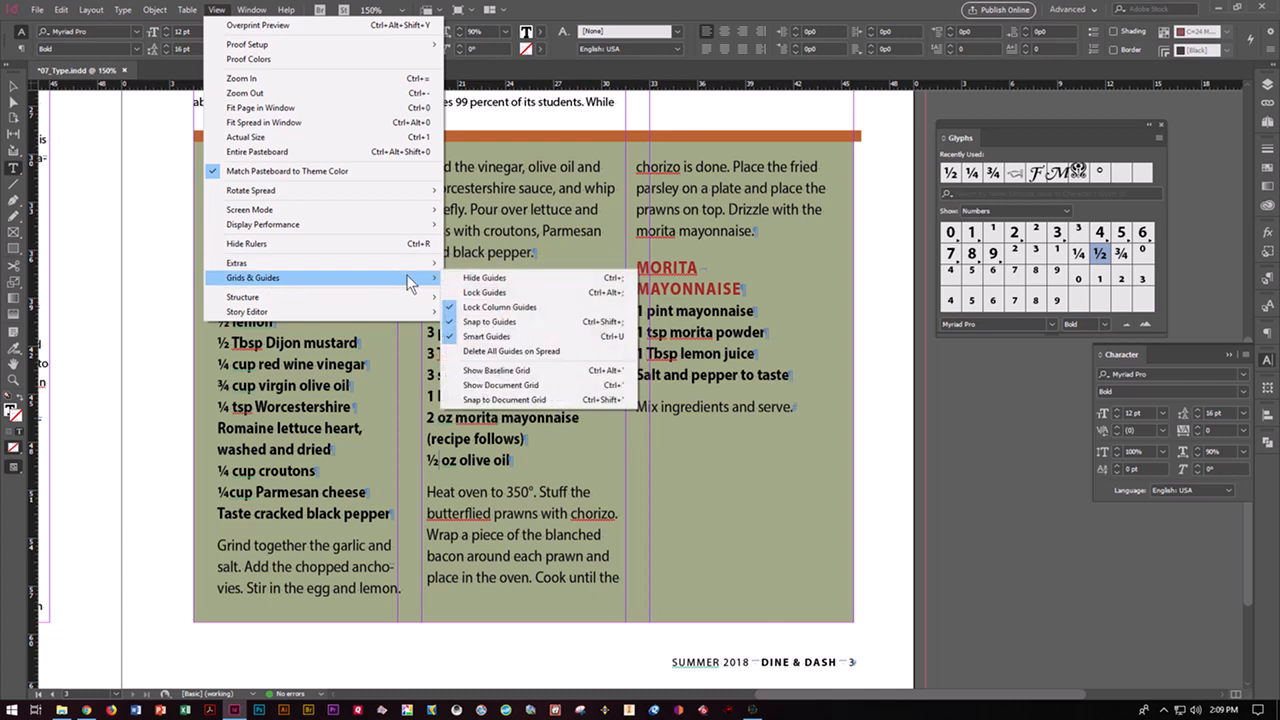
left_click(486, 279)
left_click(218, 10)
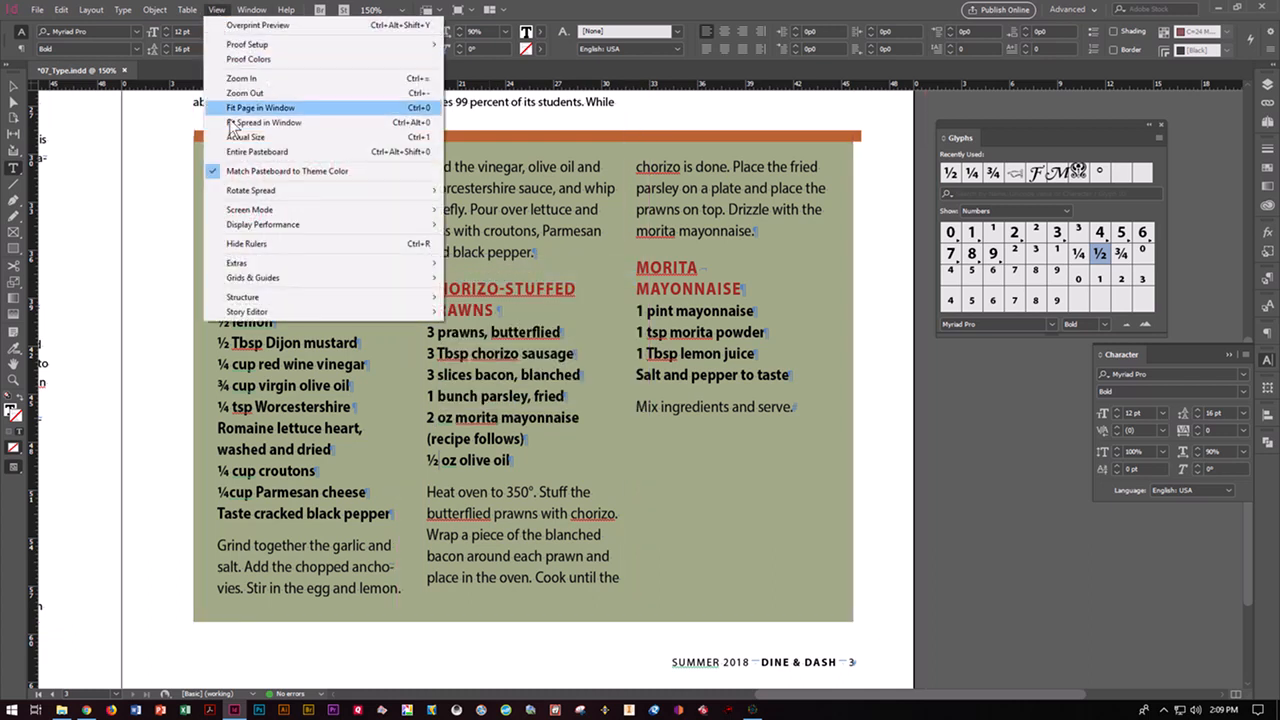
mouse_move(303, 278)
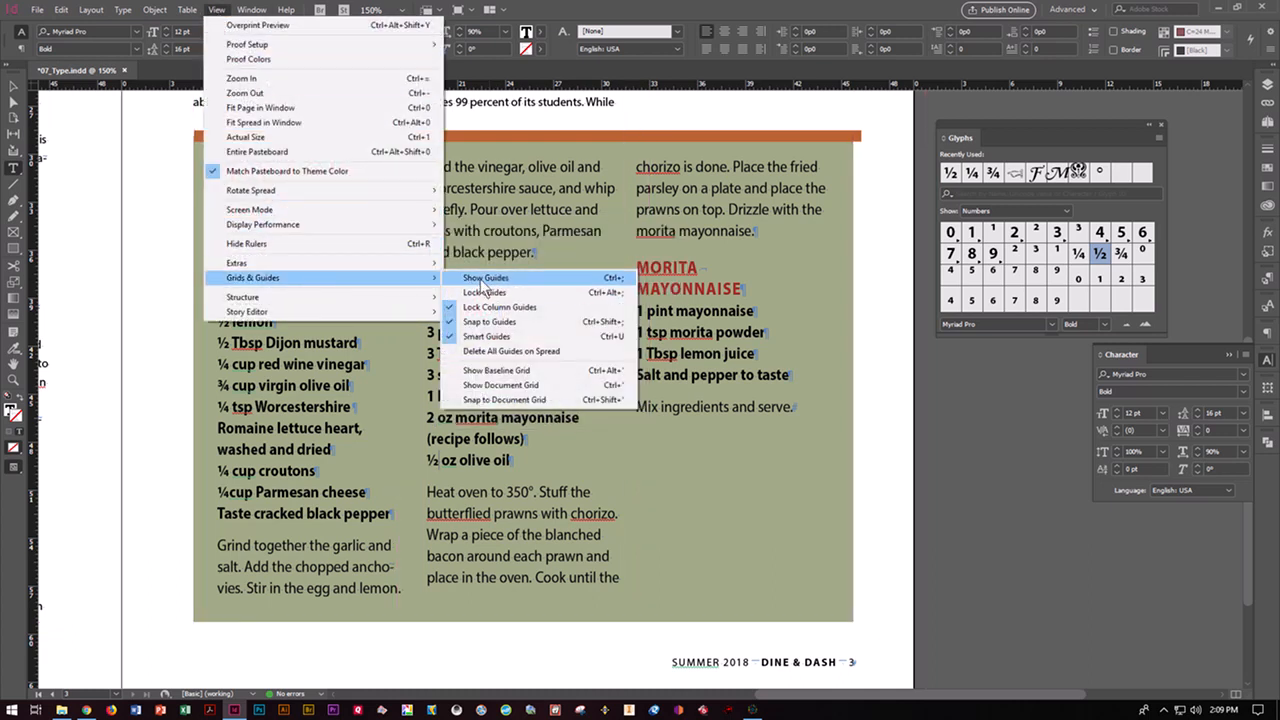
left_click(486, 281)
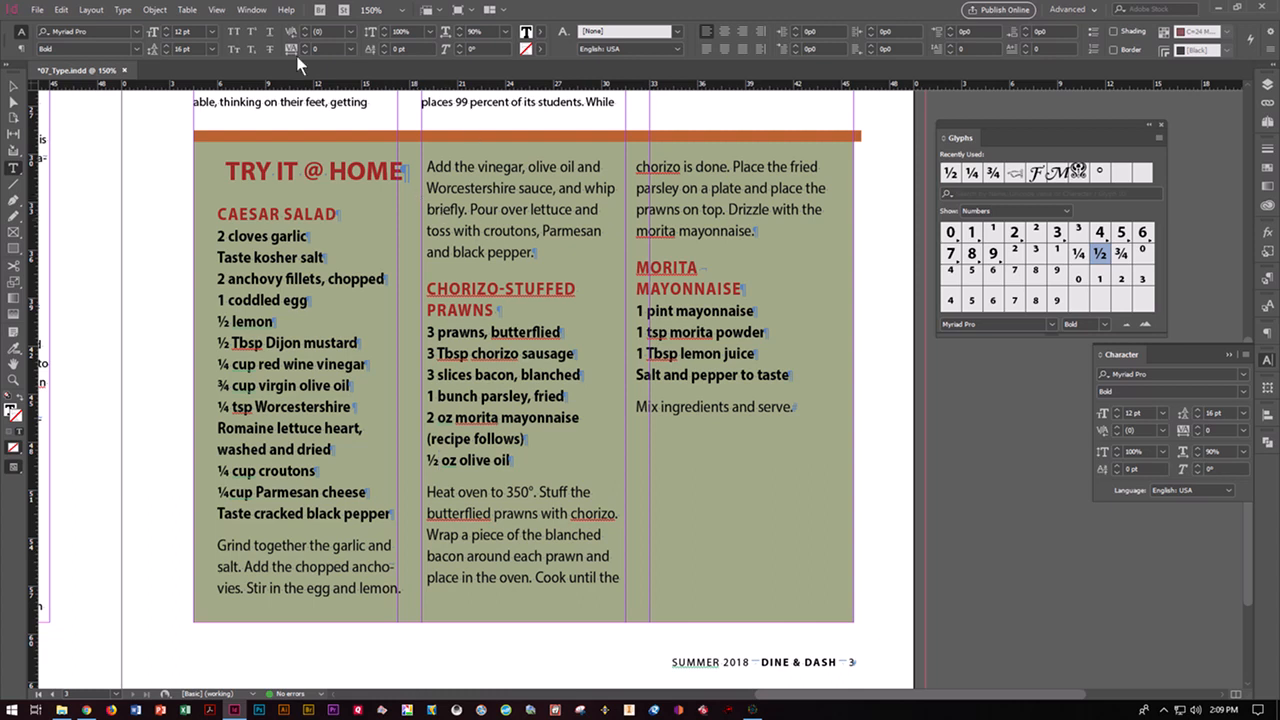
Make the "Try It @ Home" heading span all columns of the recipe box.
left_click(230, 170)
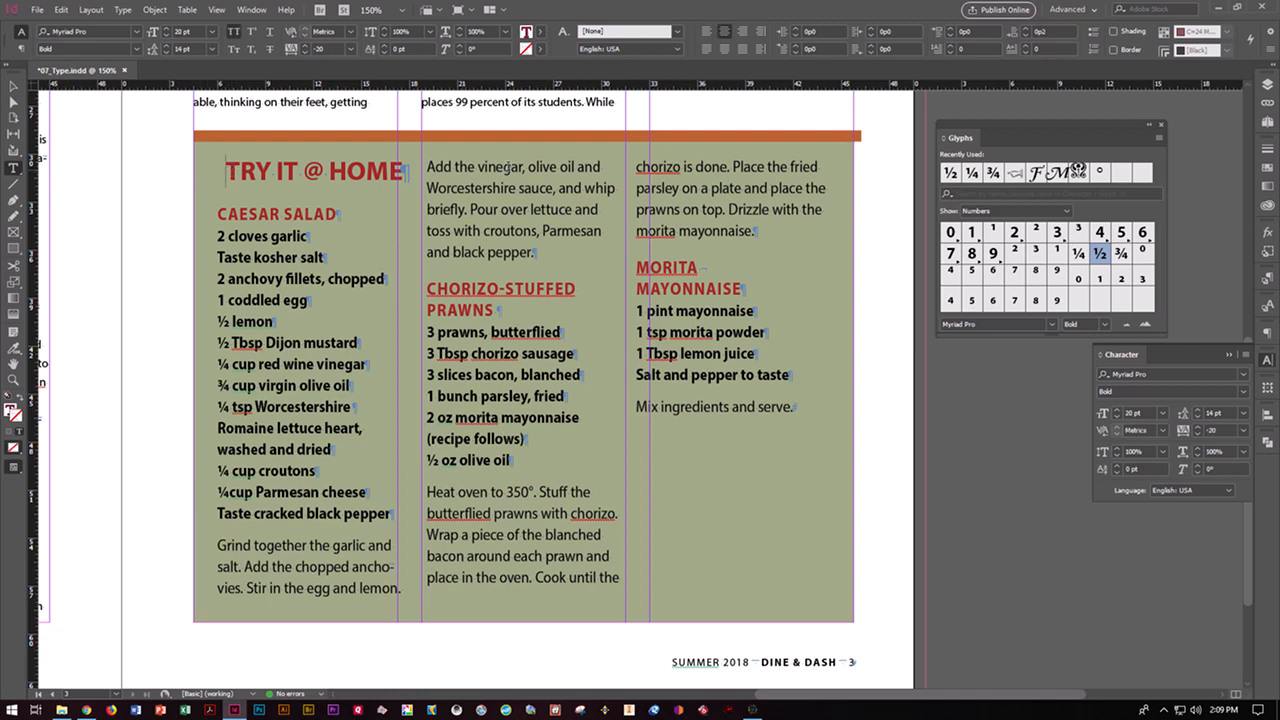
left_click(1264, 334)
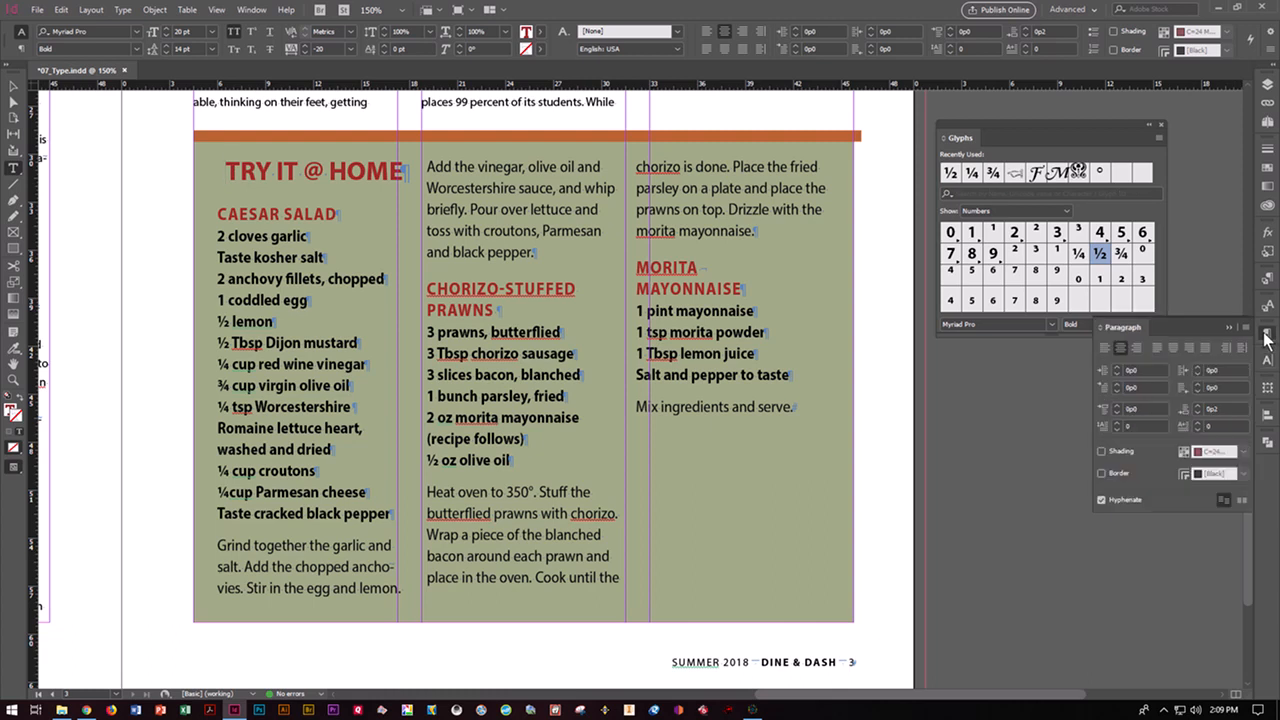
left_click(21, 49)
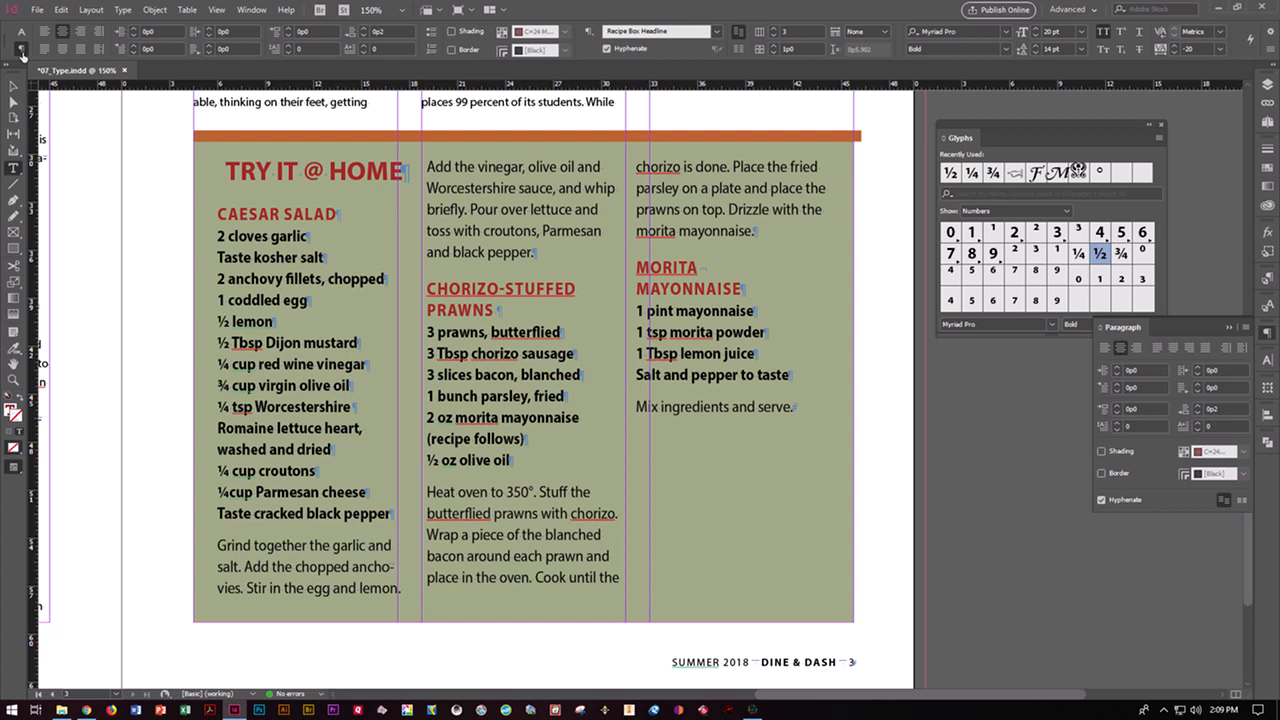
left_click(21, 32)
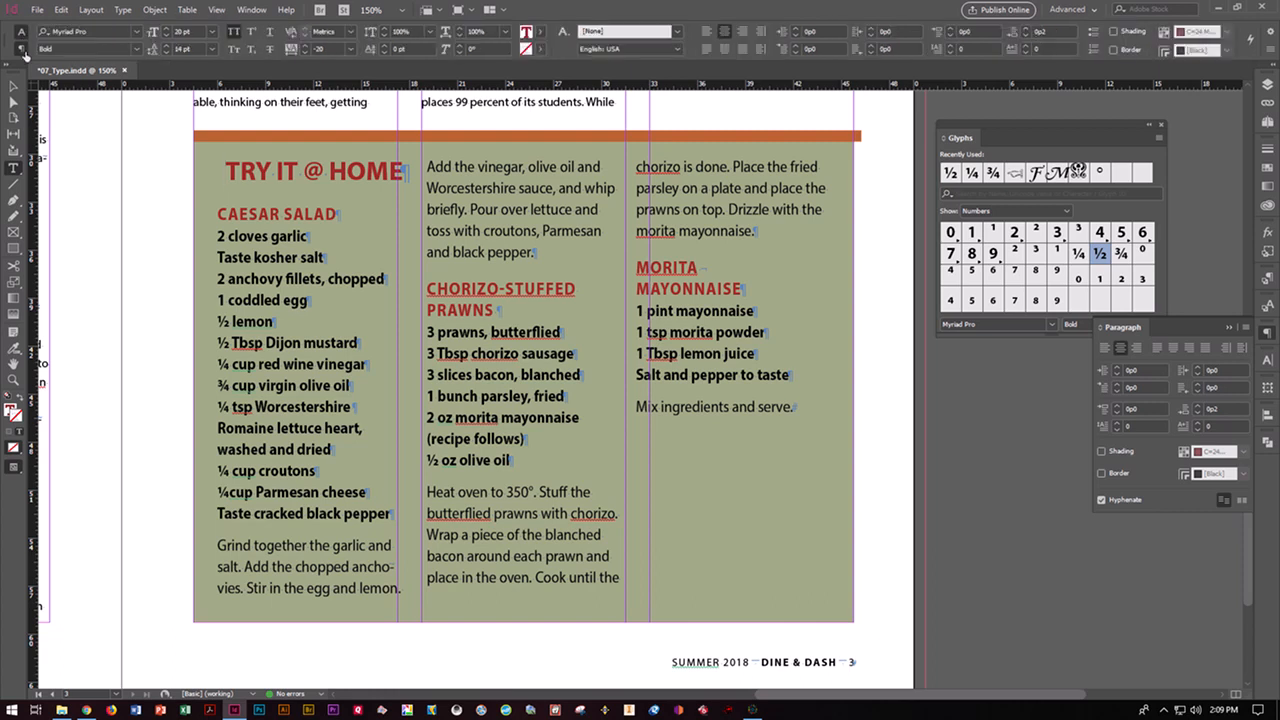
left_click(21, 49)
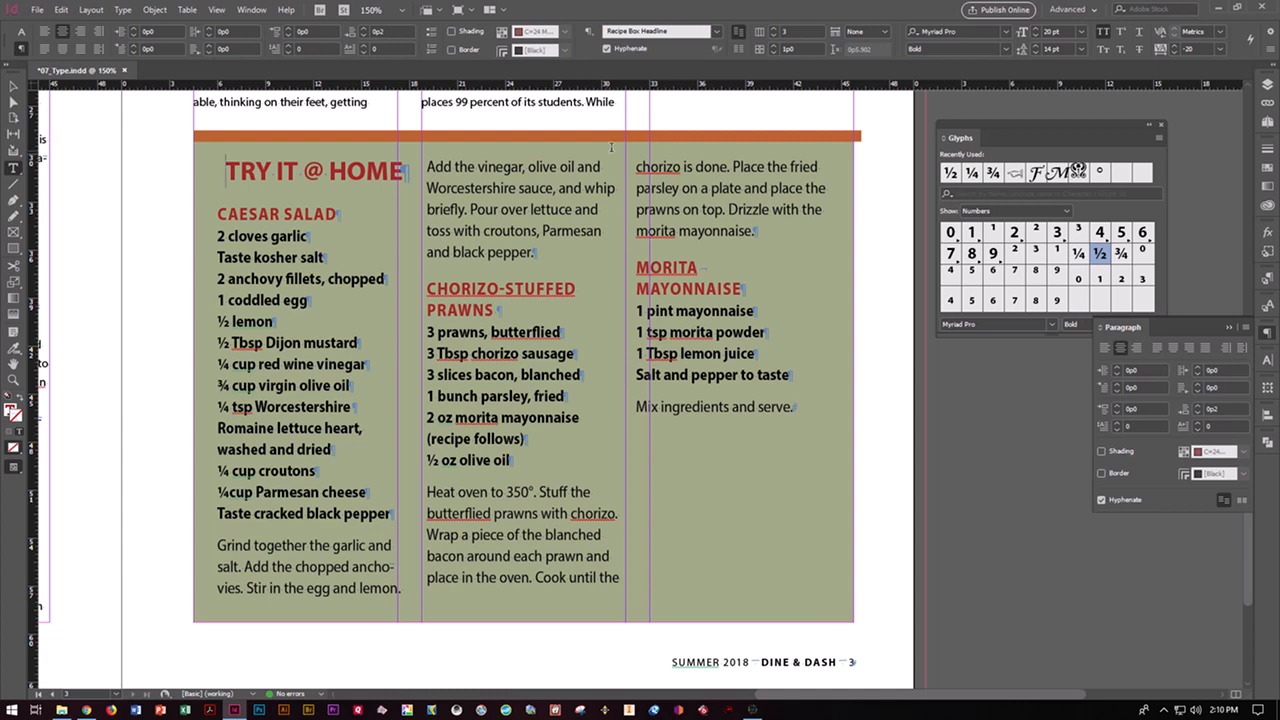
left_click(884, 30)
left_click(874, 63)
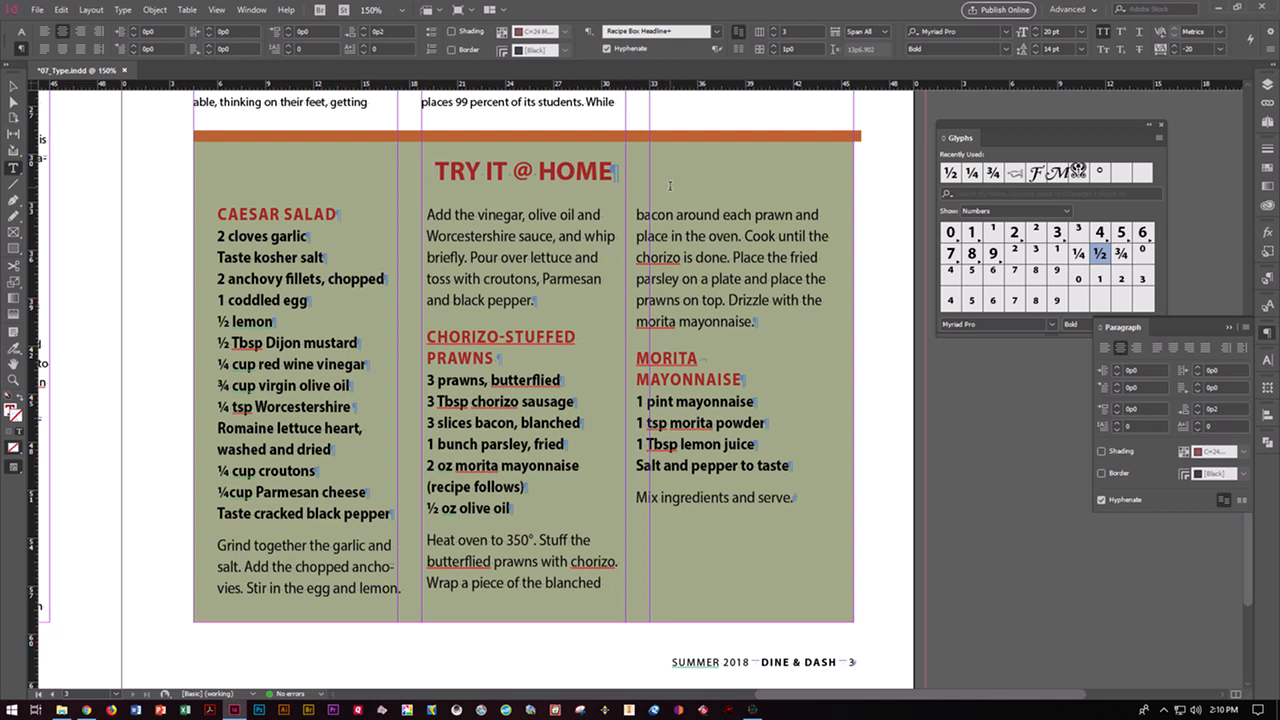
Redefine the Recipe Box Headline paragraph style to match the "Try It @ Home" heading's current formatting.
left_click(1270, 282)
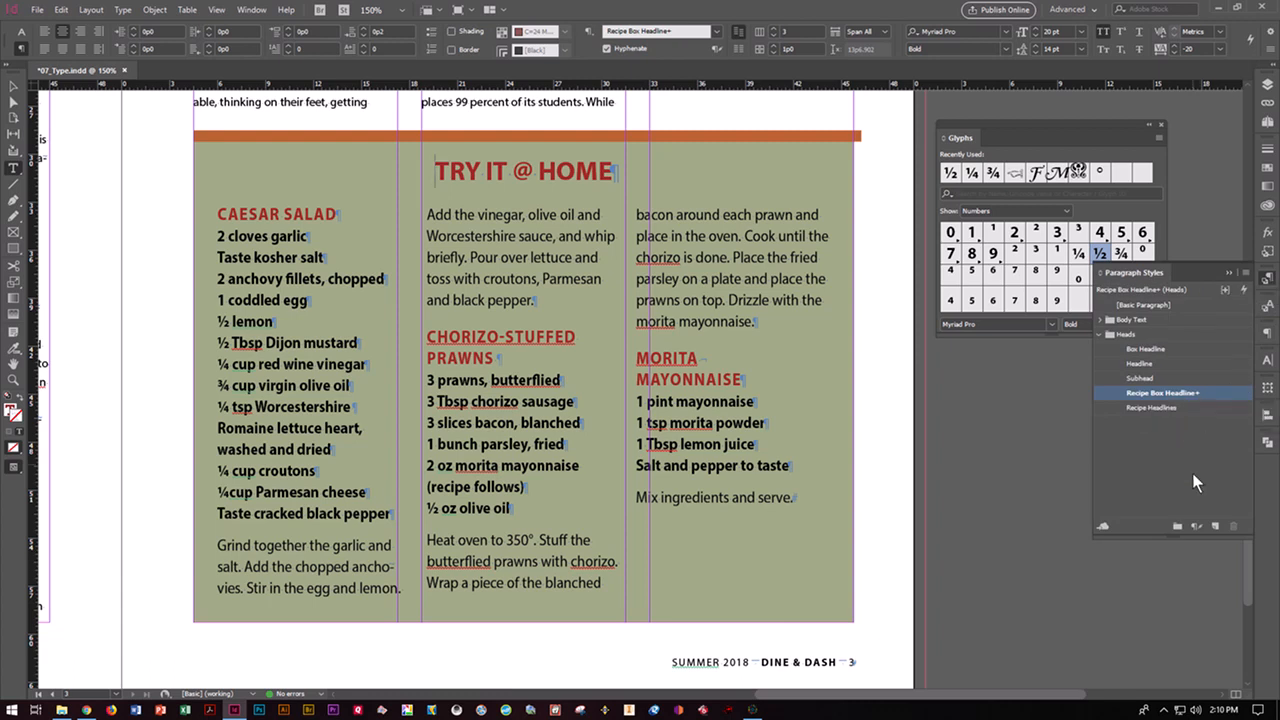
left_click(1245, 272)
left_click(1040, 325)
scroll(733, 402, "down", 1)
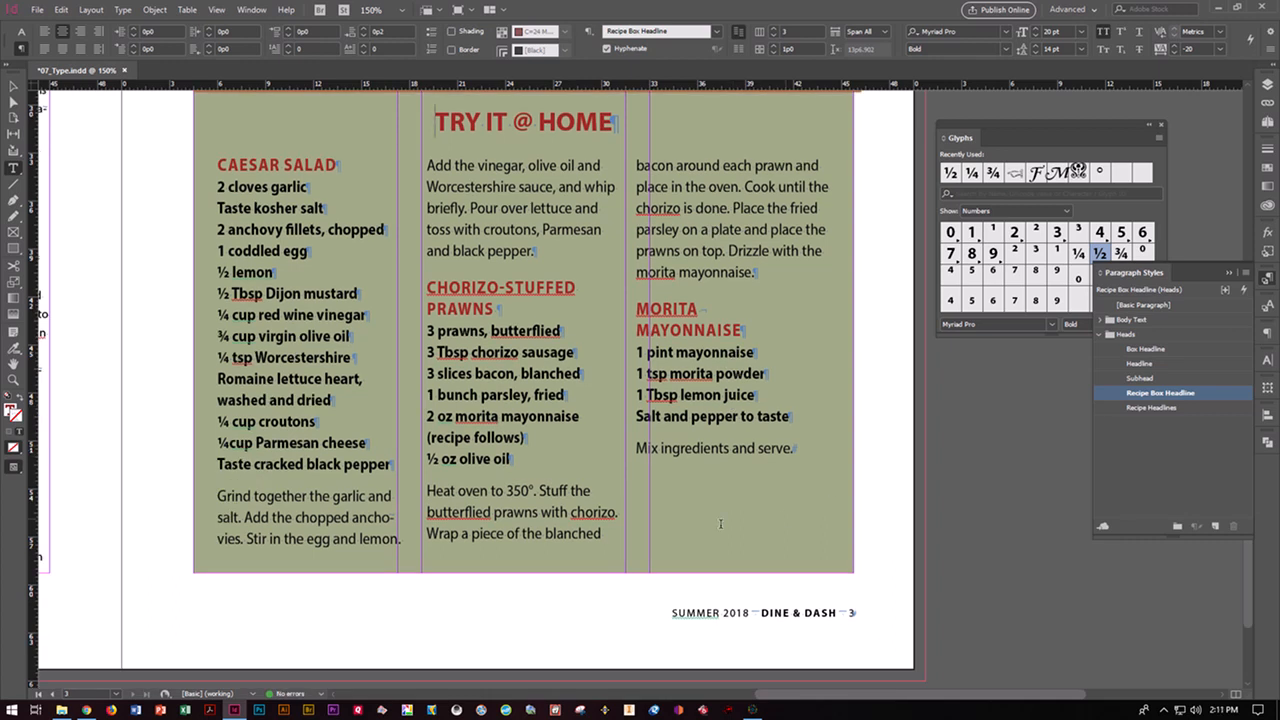
Select the recipe text frame and turn on Balance Columns in its Text Frame Options.
left_click(13, 86)
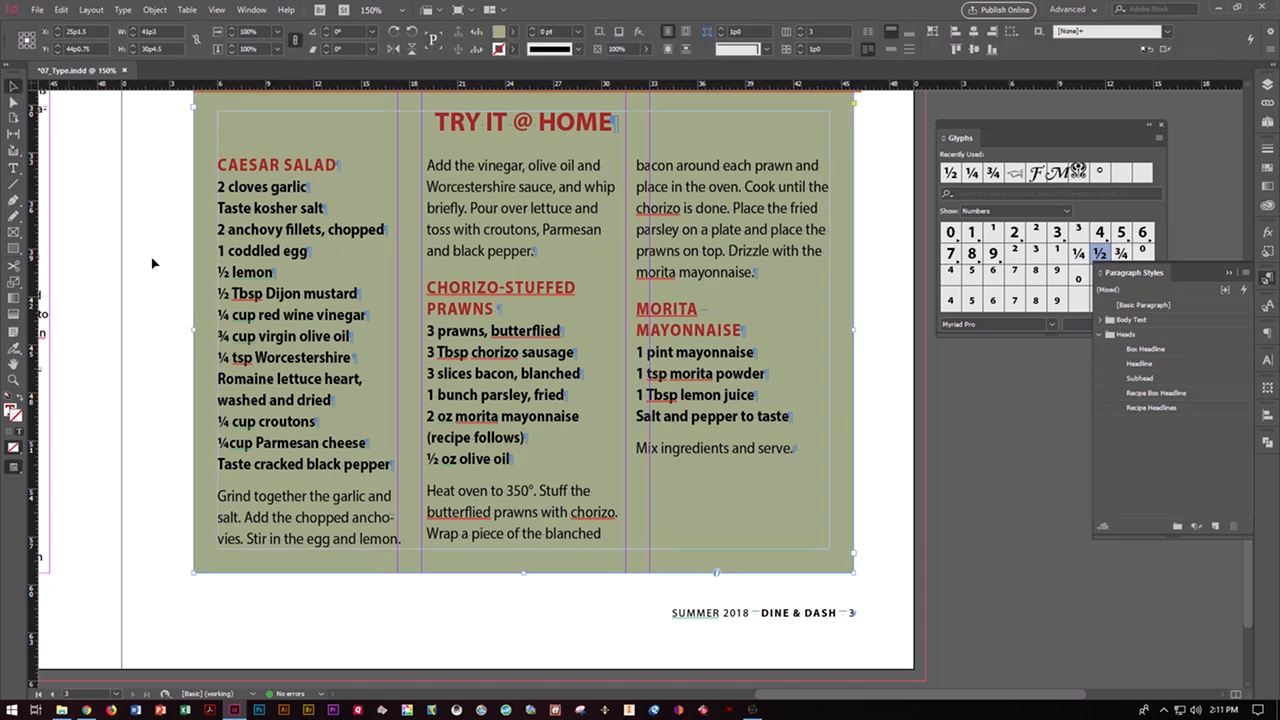
mouse_move(523, 572)
left_mouse_down()
mouse_move(533, 521)
mouse_move(523, 572)
left_mouse_up()
scroll(425, 319, "up", 1)
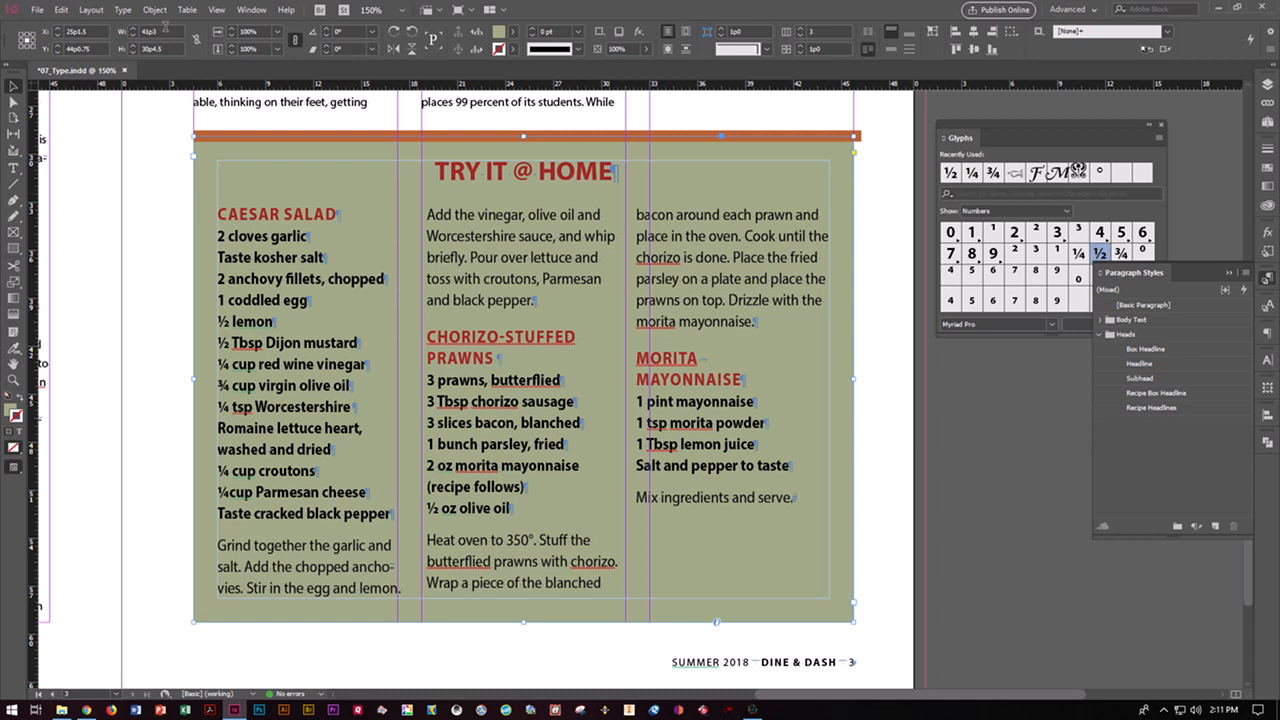
left_click(160, 10)
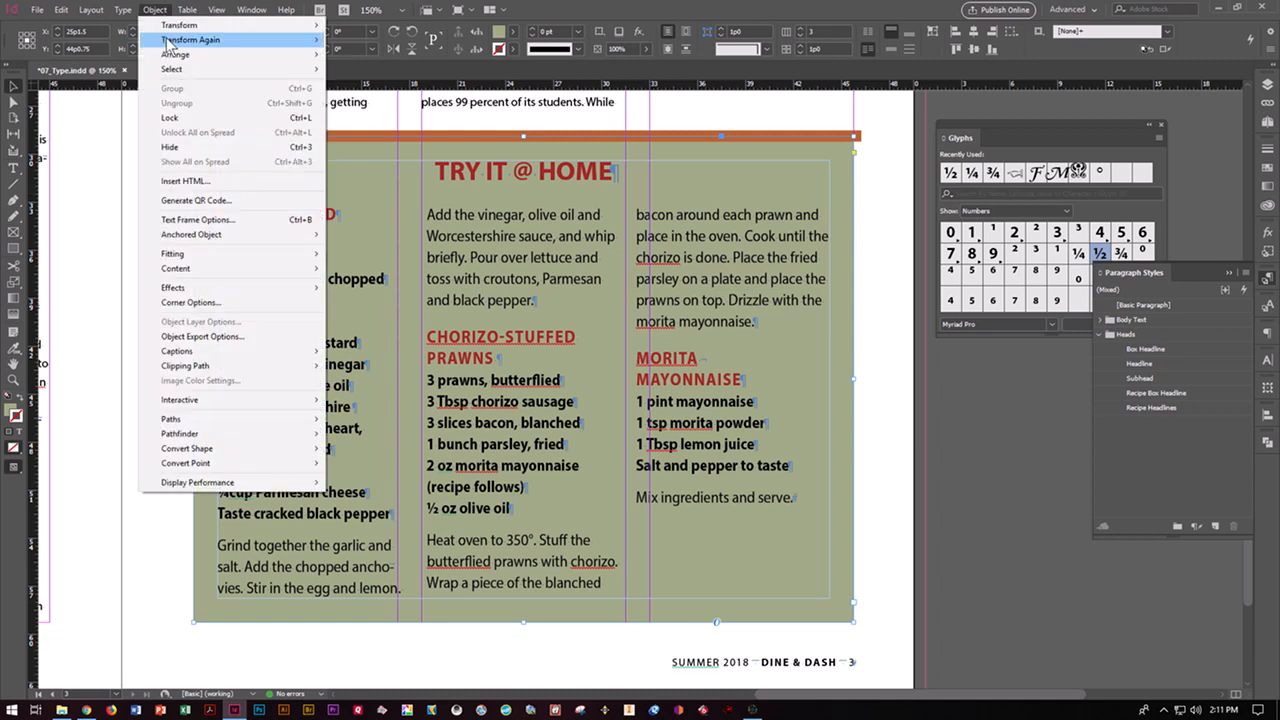
left_click(214, 219)
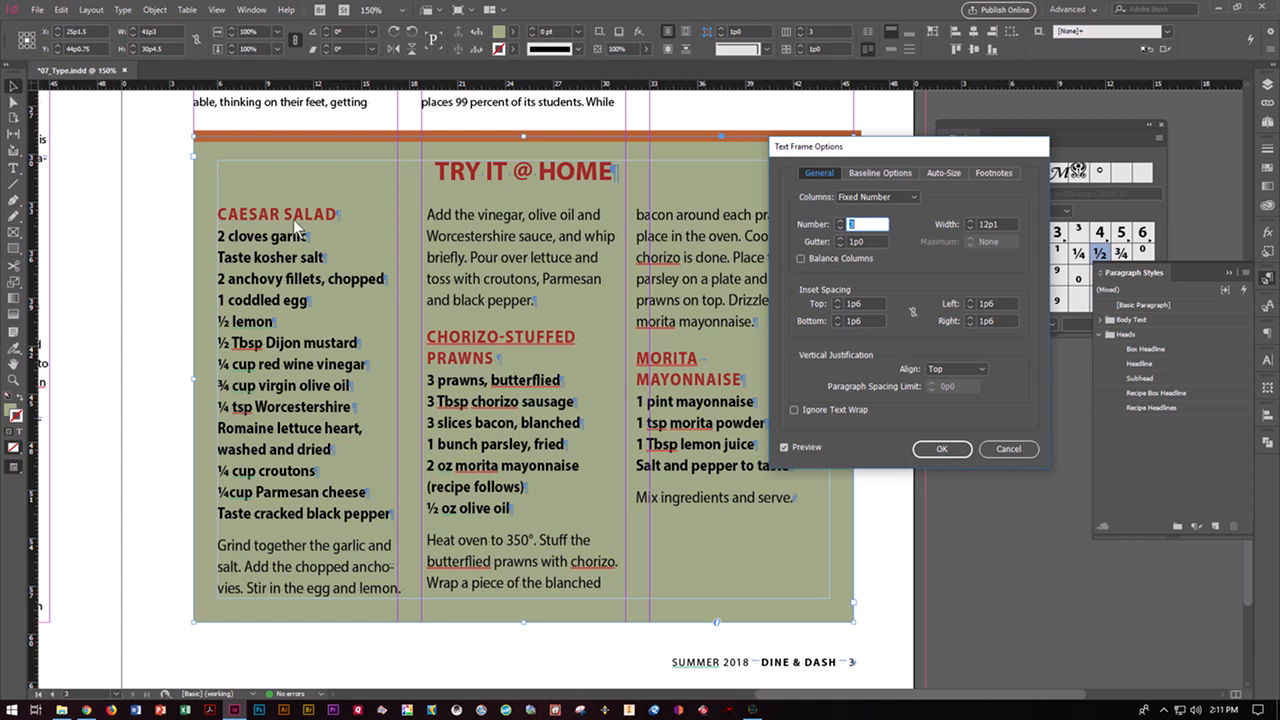
left_click(801, 258)
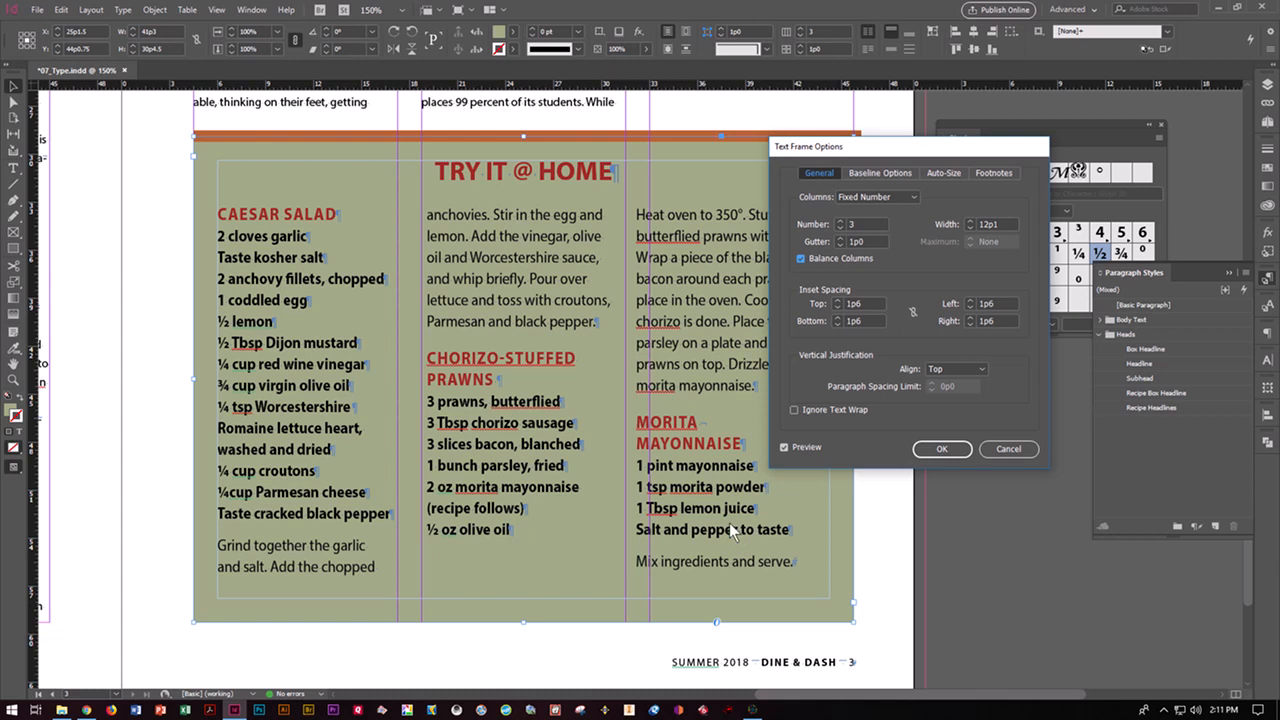
left_click(942, 450)
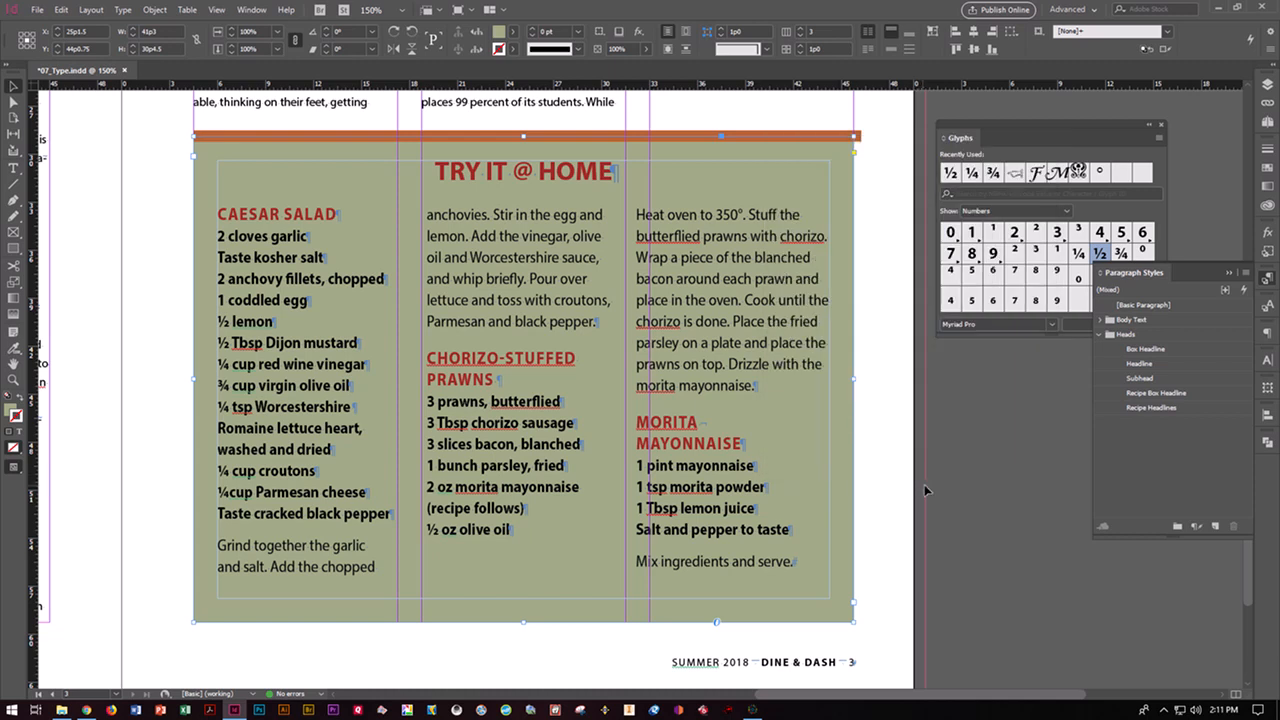
Place the text cursor in the author bio paragraph below the article and stop it aligning to the baseline grid.
scroll(897, 478, "up", 3)
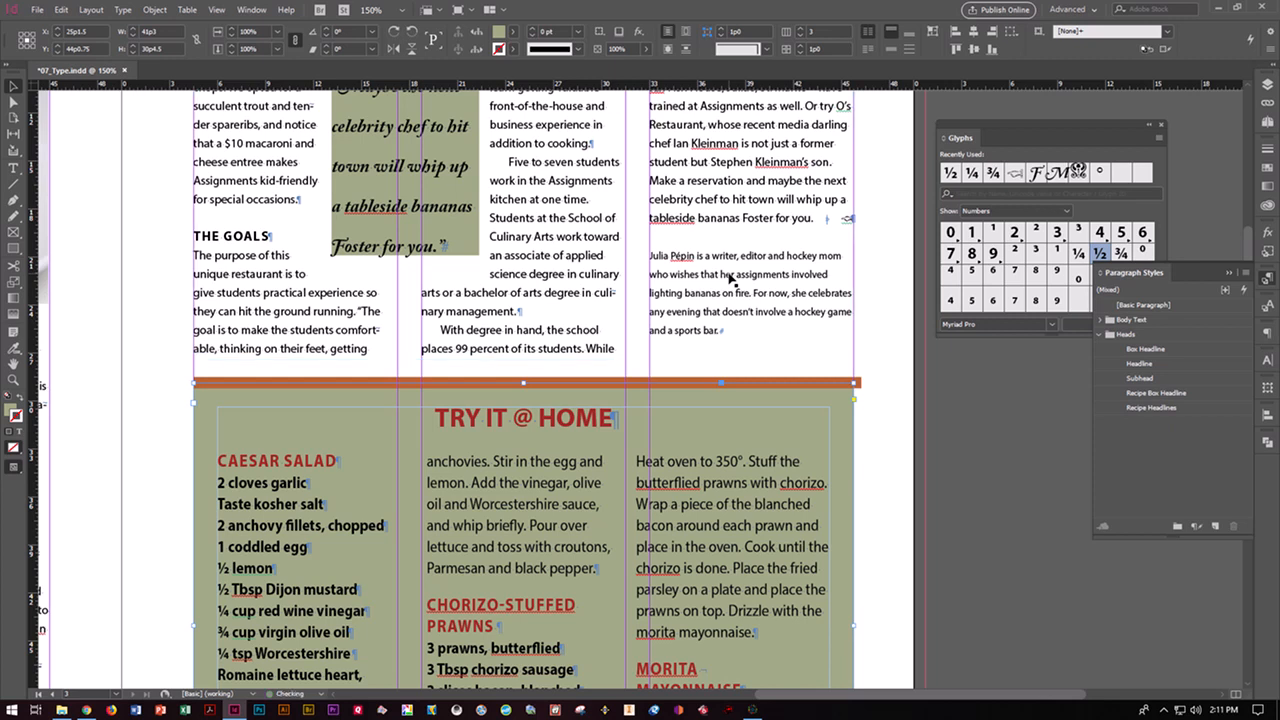
left_click(730, 265)
left_click(15, 168)
left_click(703, 256)
left_click(650, 256)
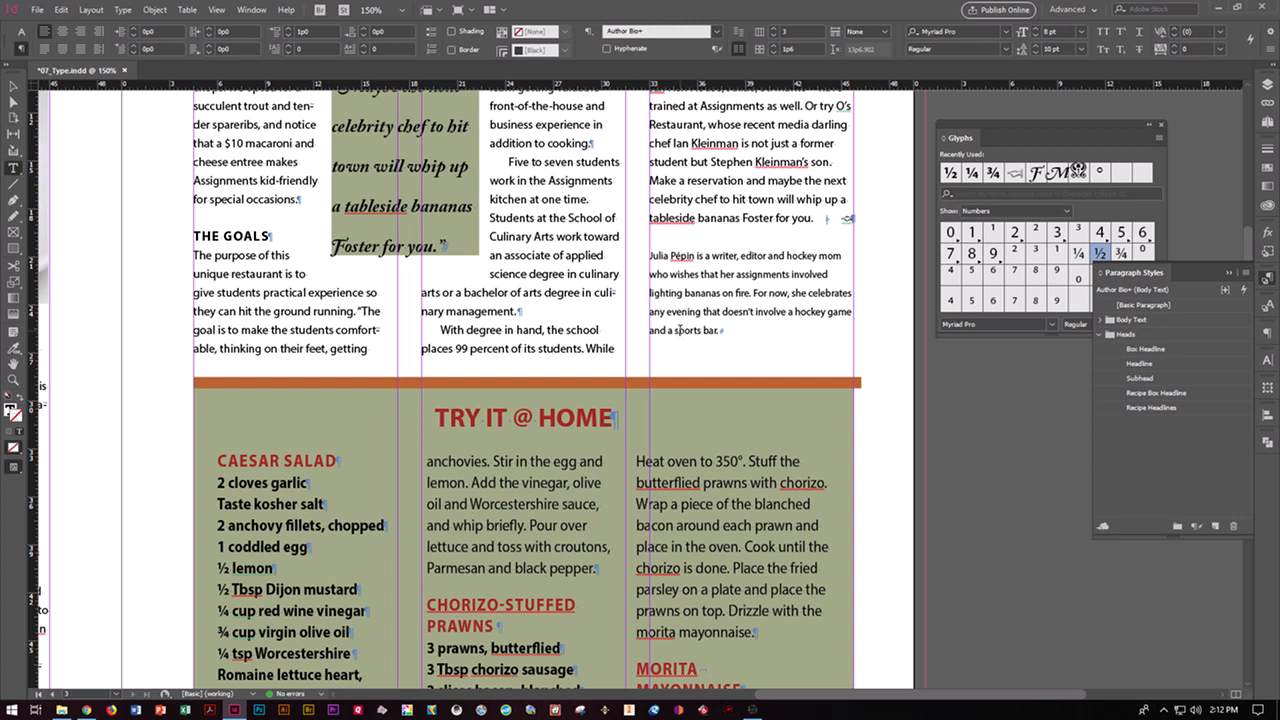
left_click(1267, 334)
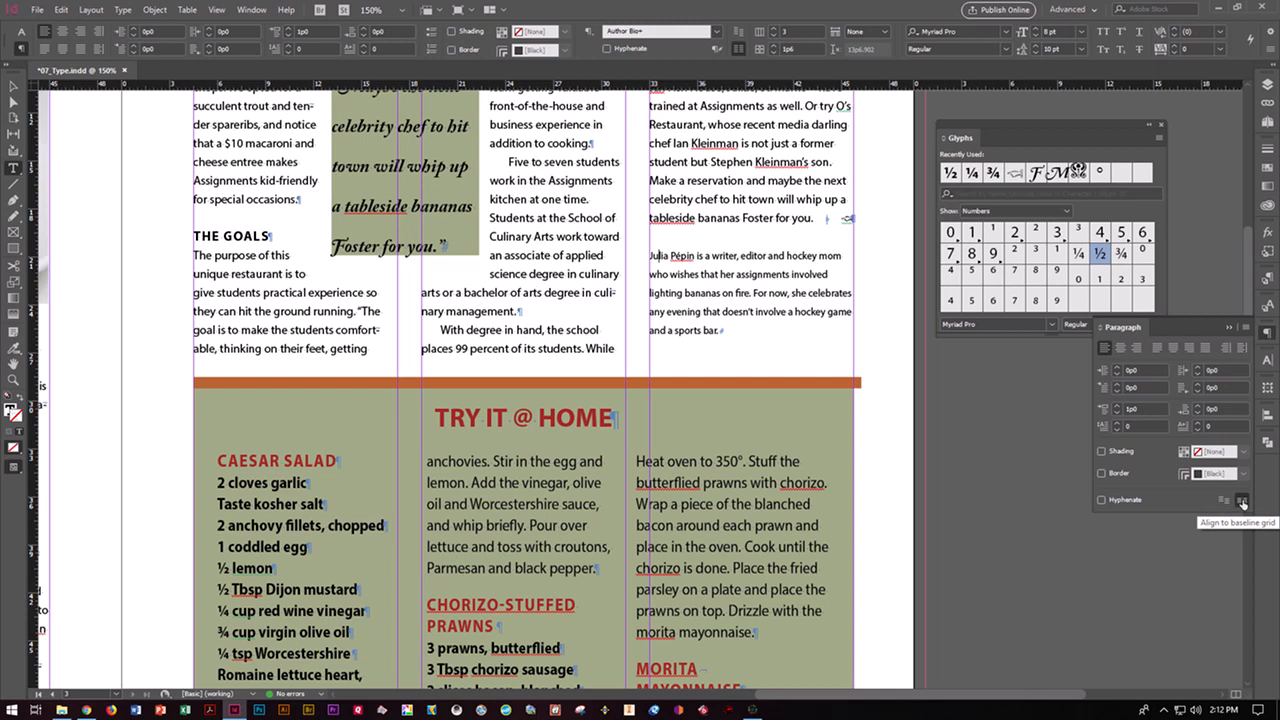
left_click(1228, 503)
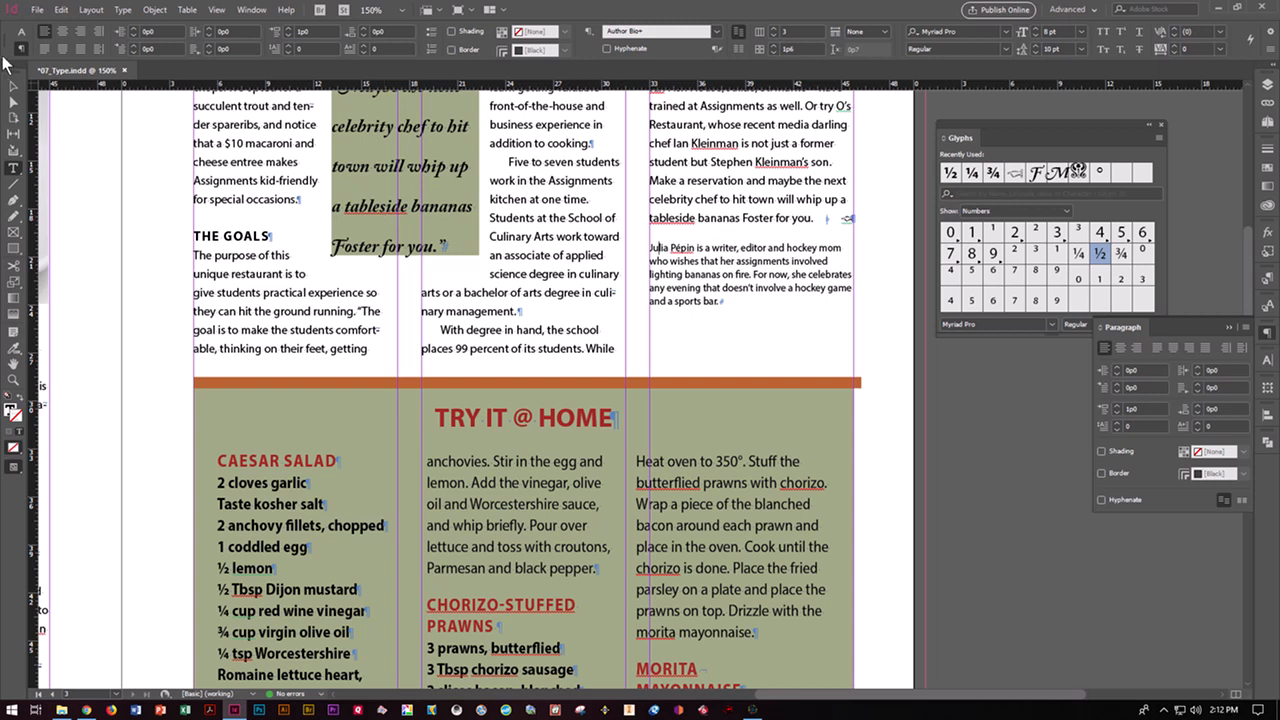
Right-align the author bio paragraph and save the document.
left_click(83, 33)
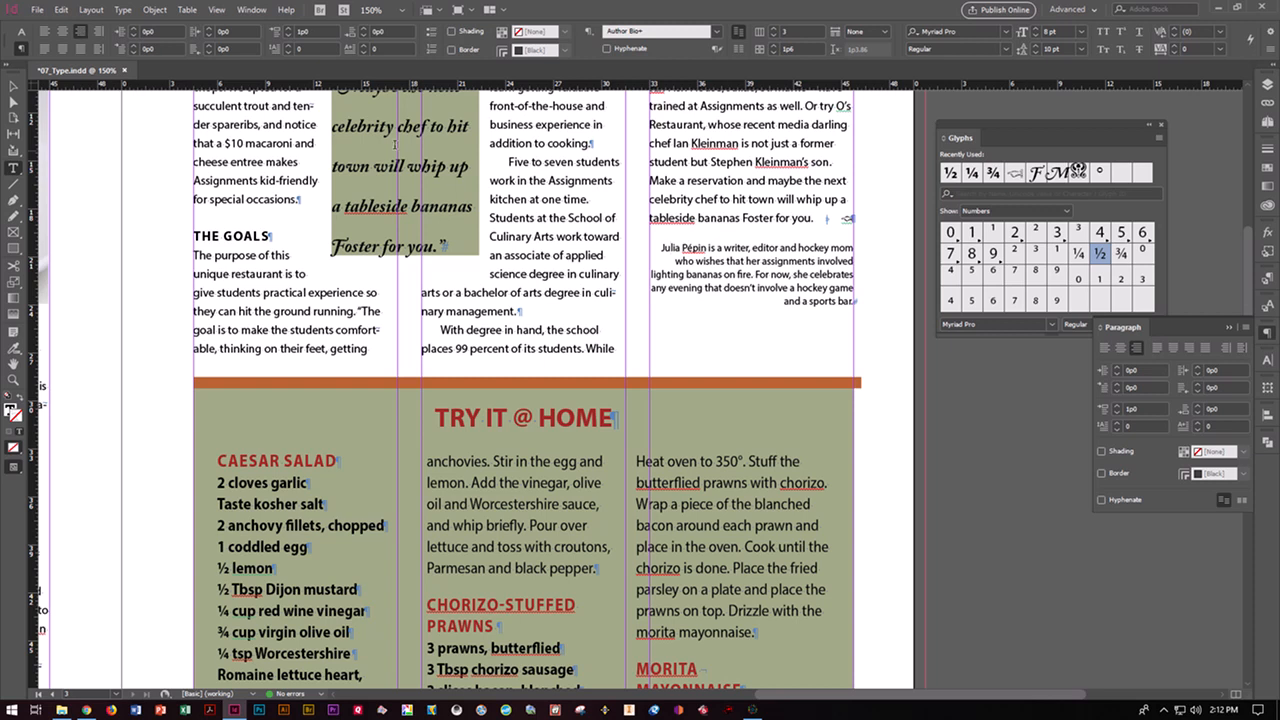
key("ctrl+s")
Show the frame edges around the pull quote and article text on page 3.
scroll(575, 265, "up", 3)
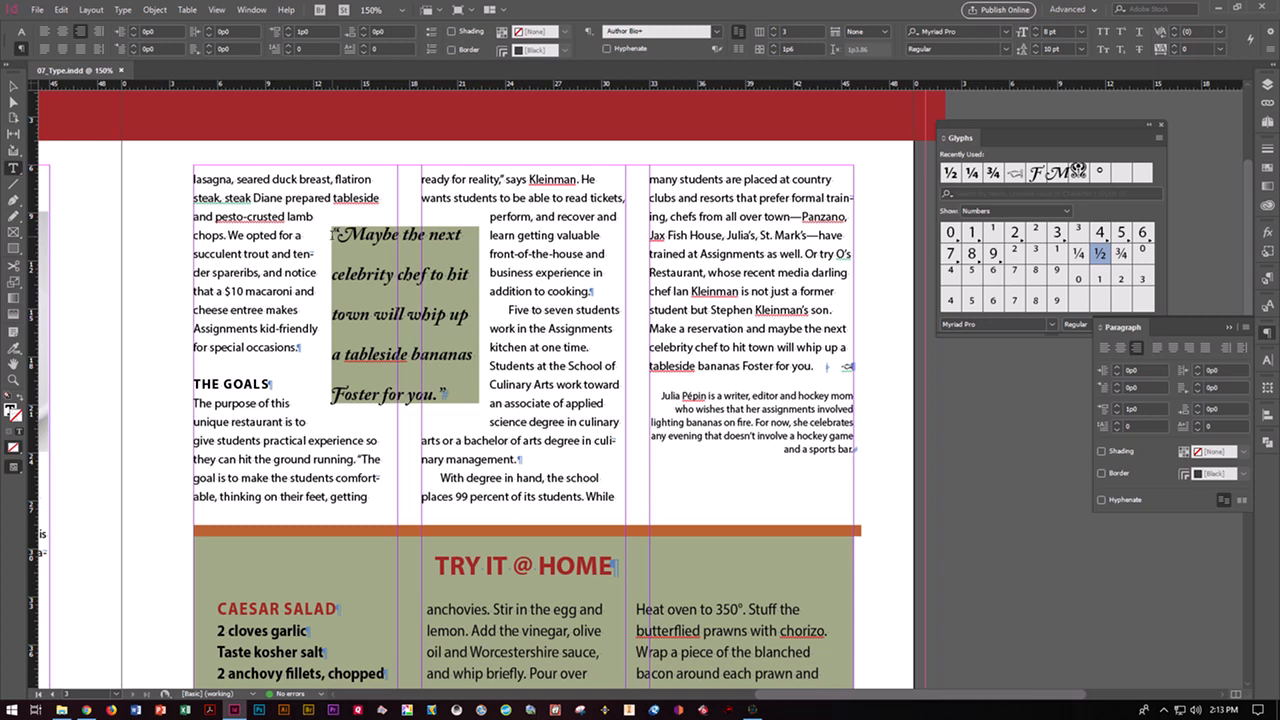
left_click(220, 10)
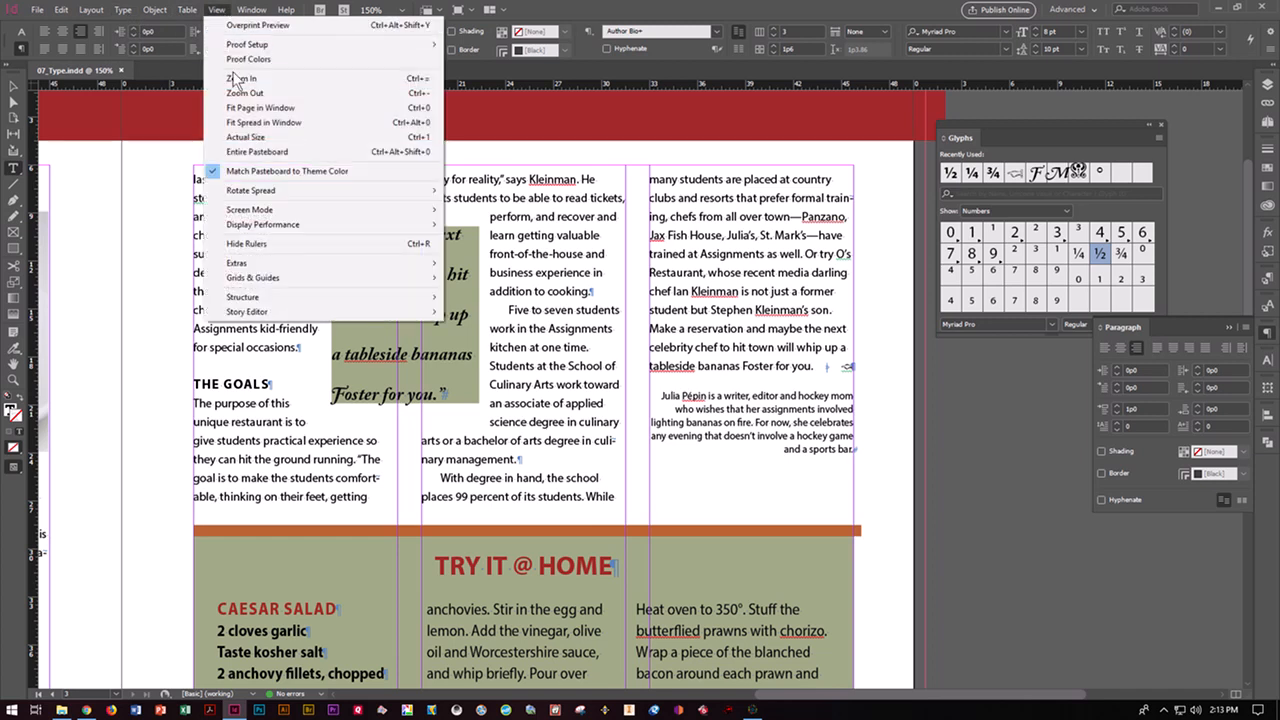
mouse_move(245, 264)
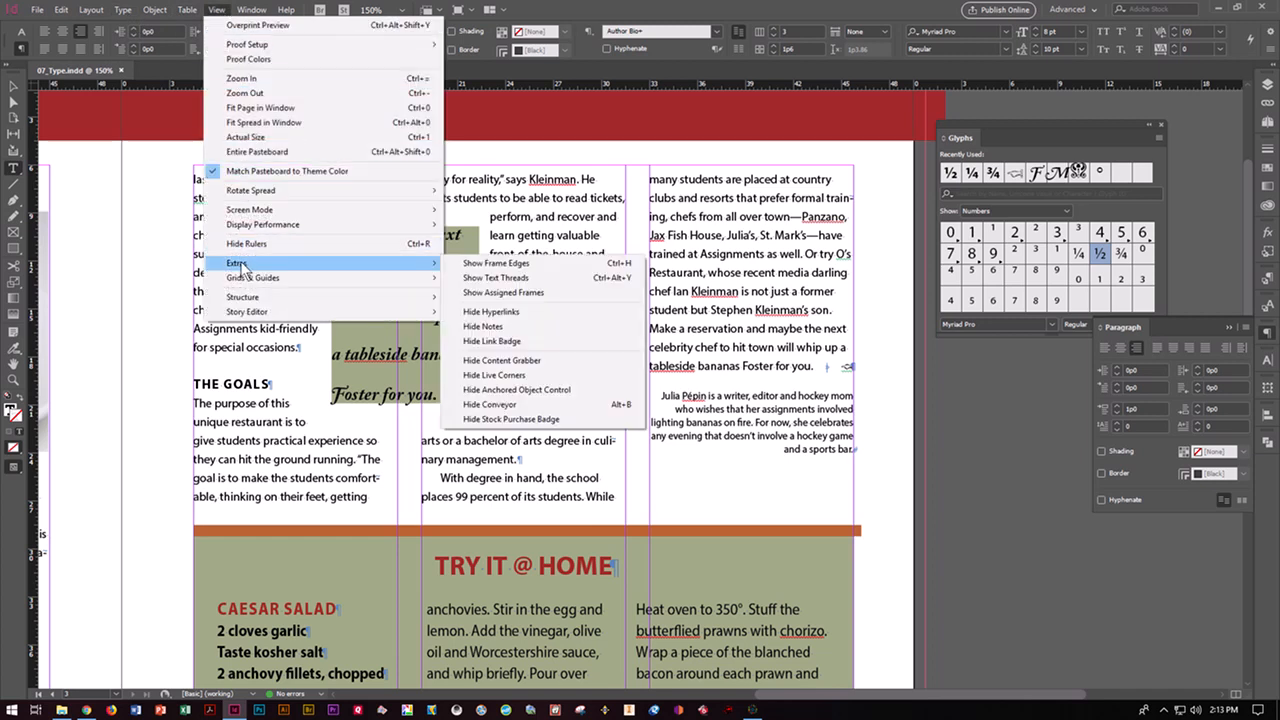
left_click(480, 263)
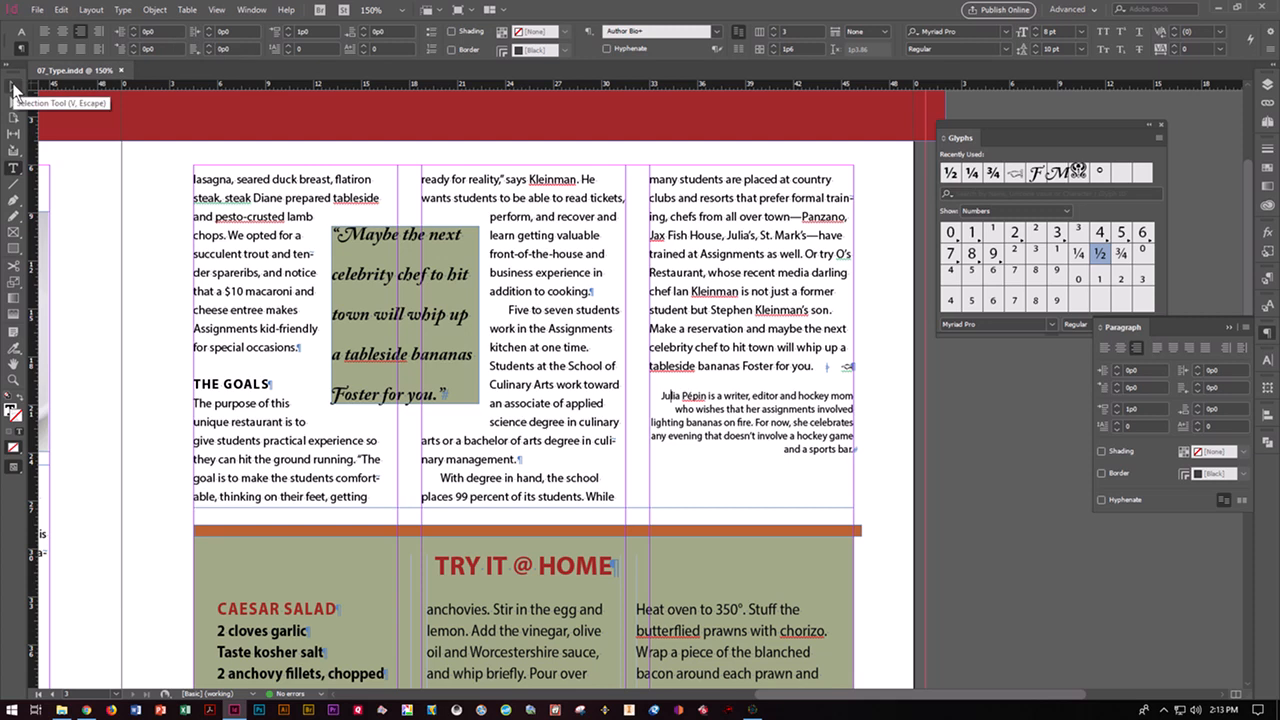
Select the pull quote frame on page 3 and turn on Optical Margin Alignment for its story.
key("Escape")
left_click(337, 254)
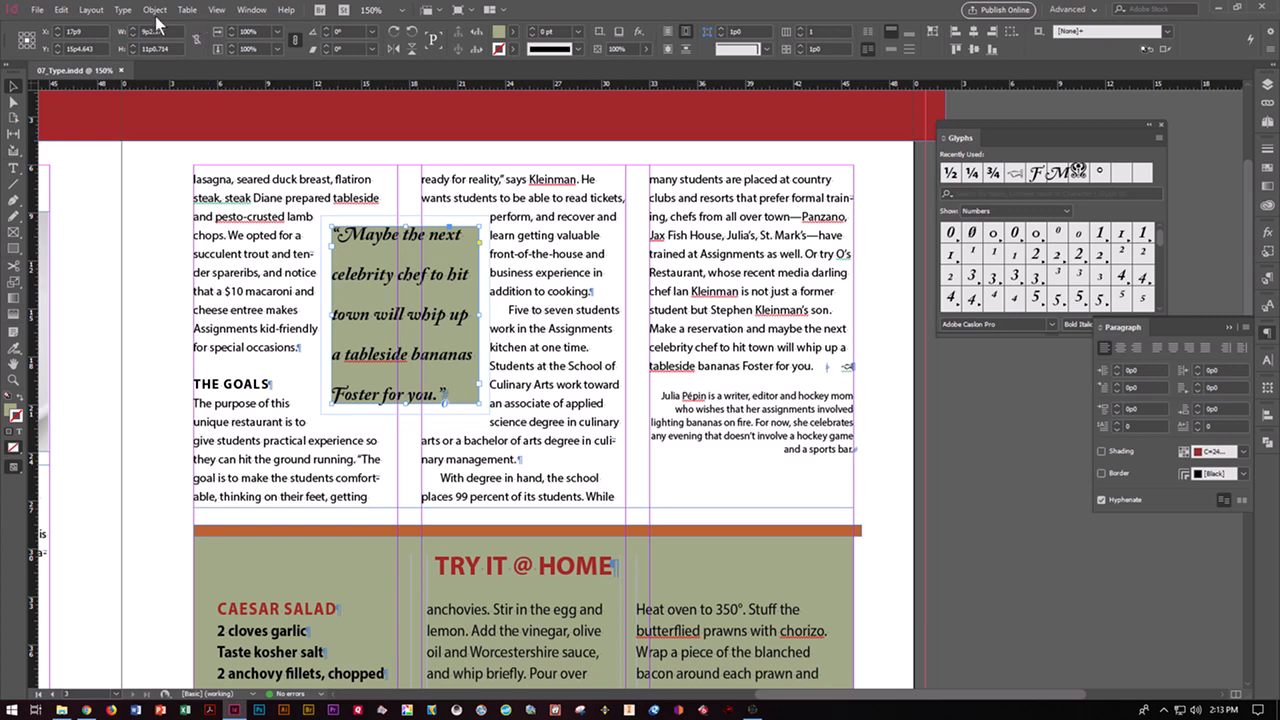
left_click(126, 12)
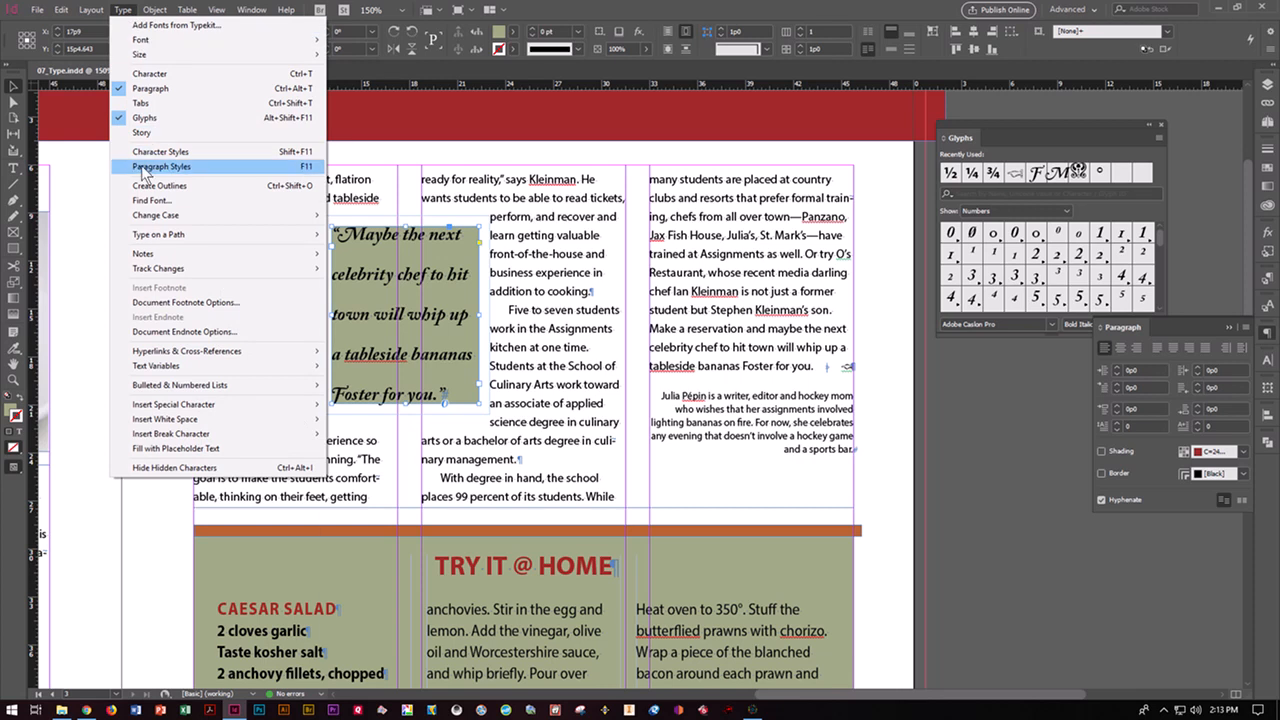
left_click(149, 133)
left_click_drag(488, 289, 677, 250)
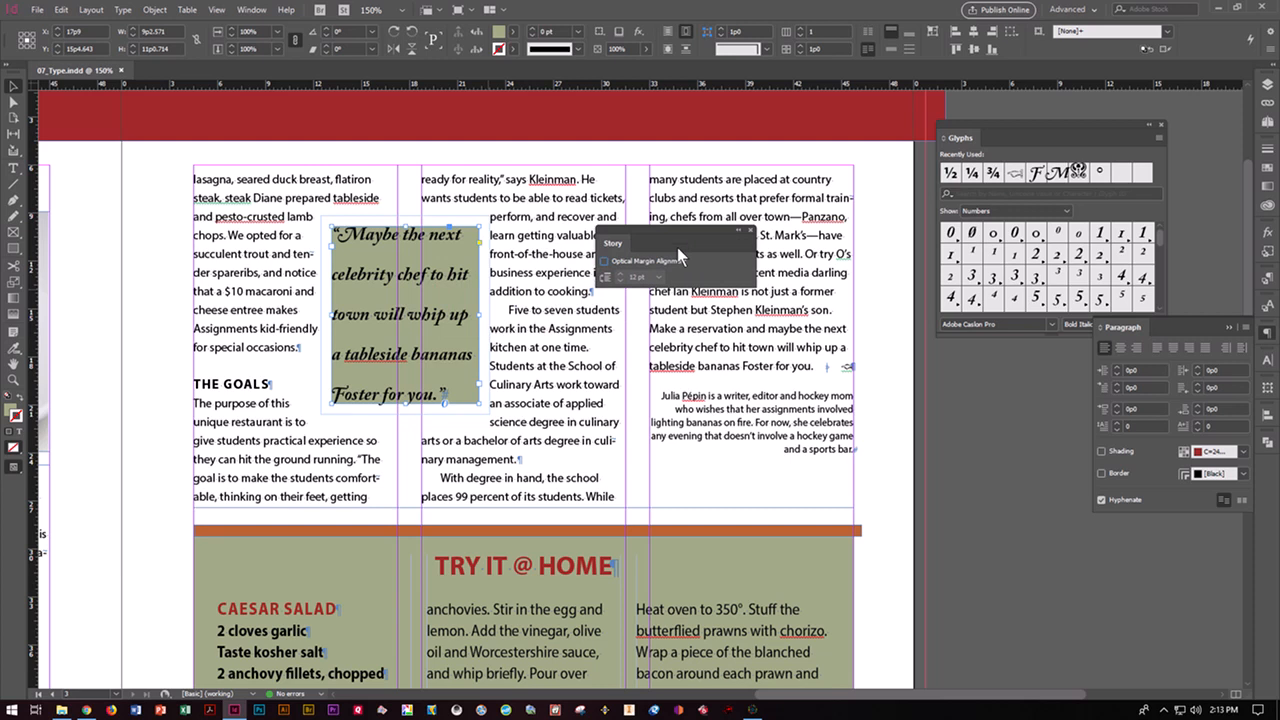
left_click(604, 262)
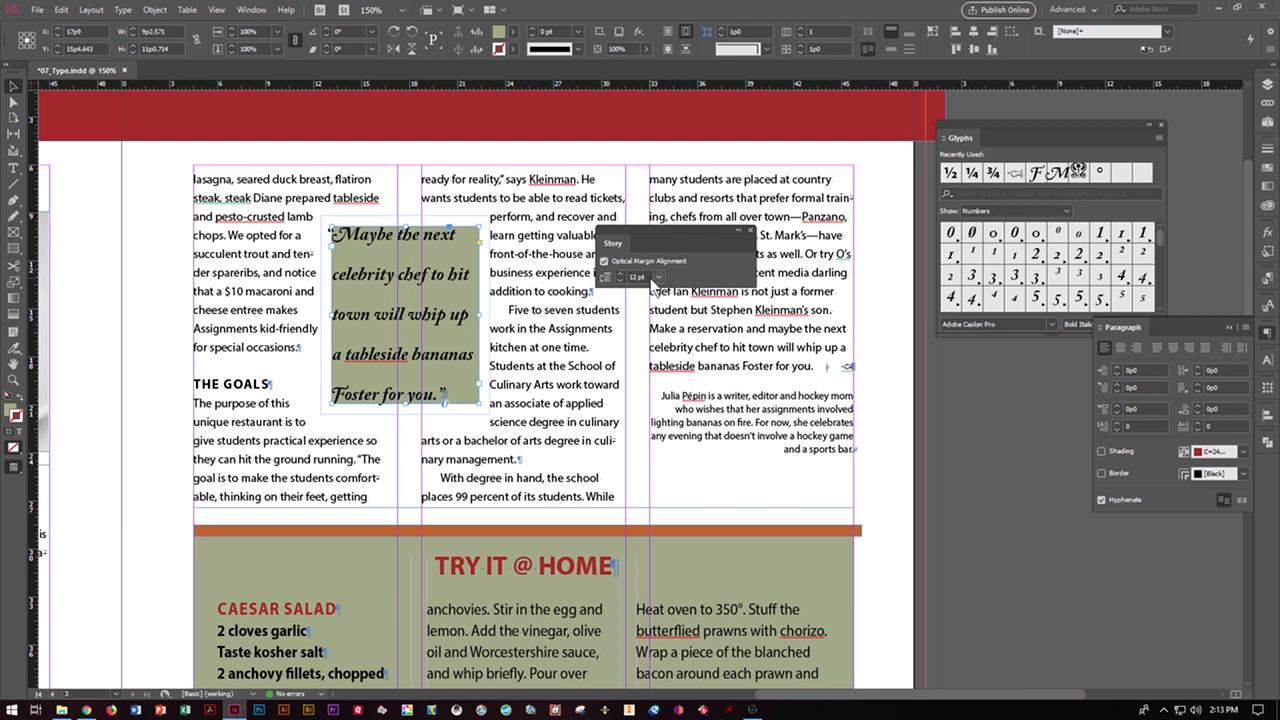
Set the pull quote's optical margin alignment size to 14 pt and save the document.
left_click(620, 273)
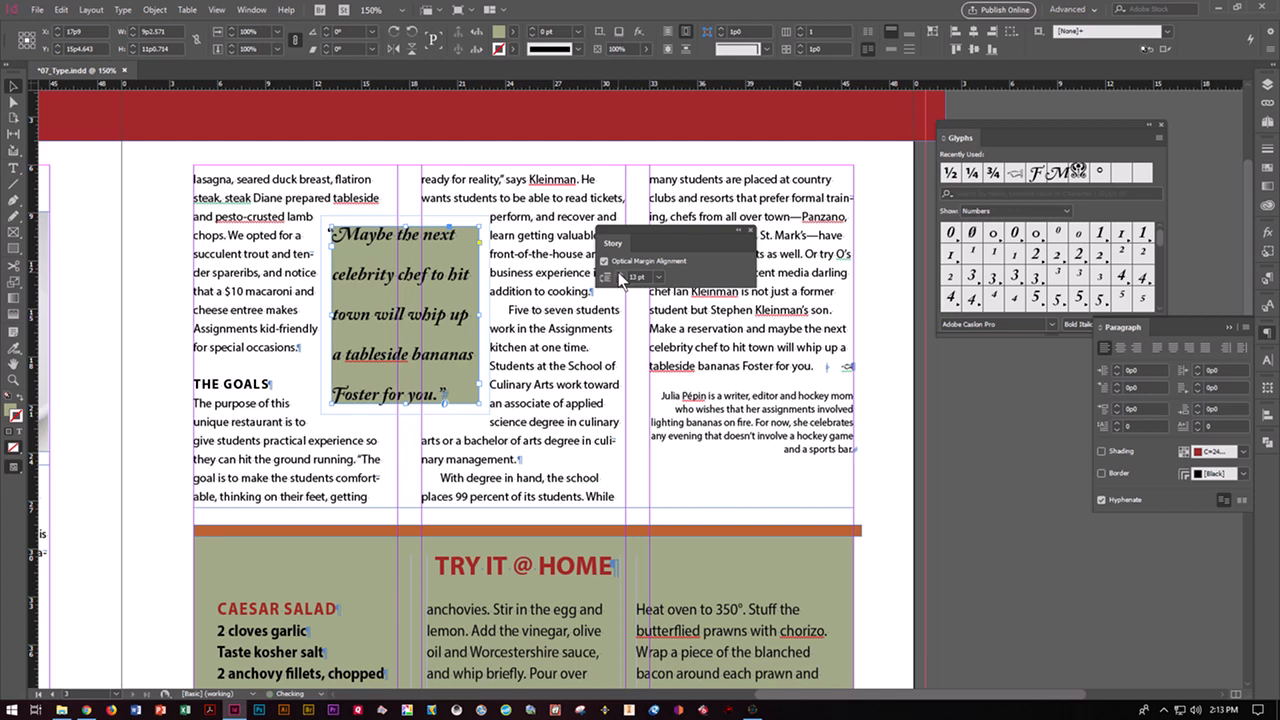
left_click(620, 273)
left_click(620, 273)
left_click(620, 273)
left_click(620, 273)
left_click(619, 274)
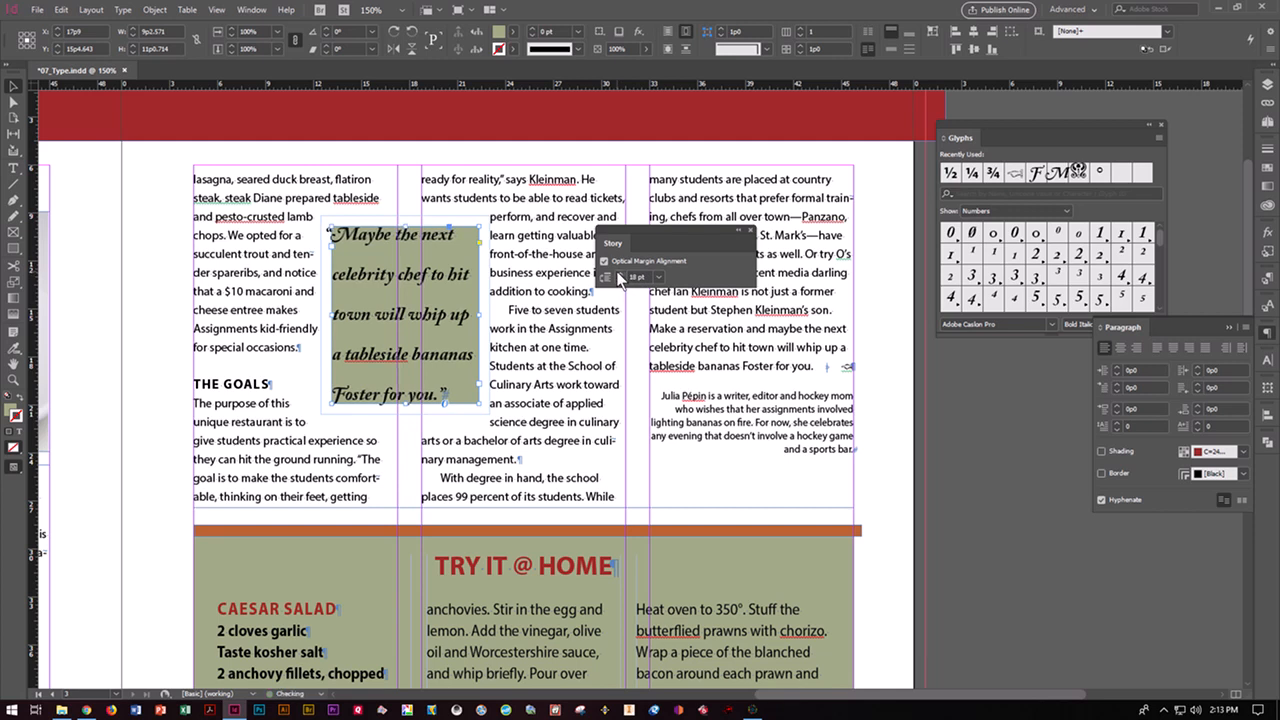
left_click(619, 274)
left_click(619, 274)
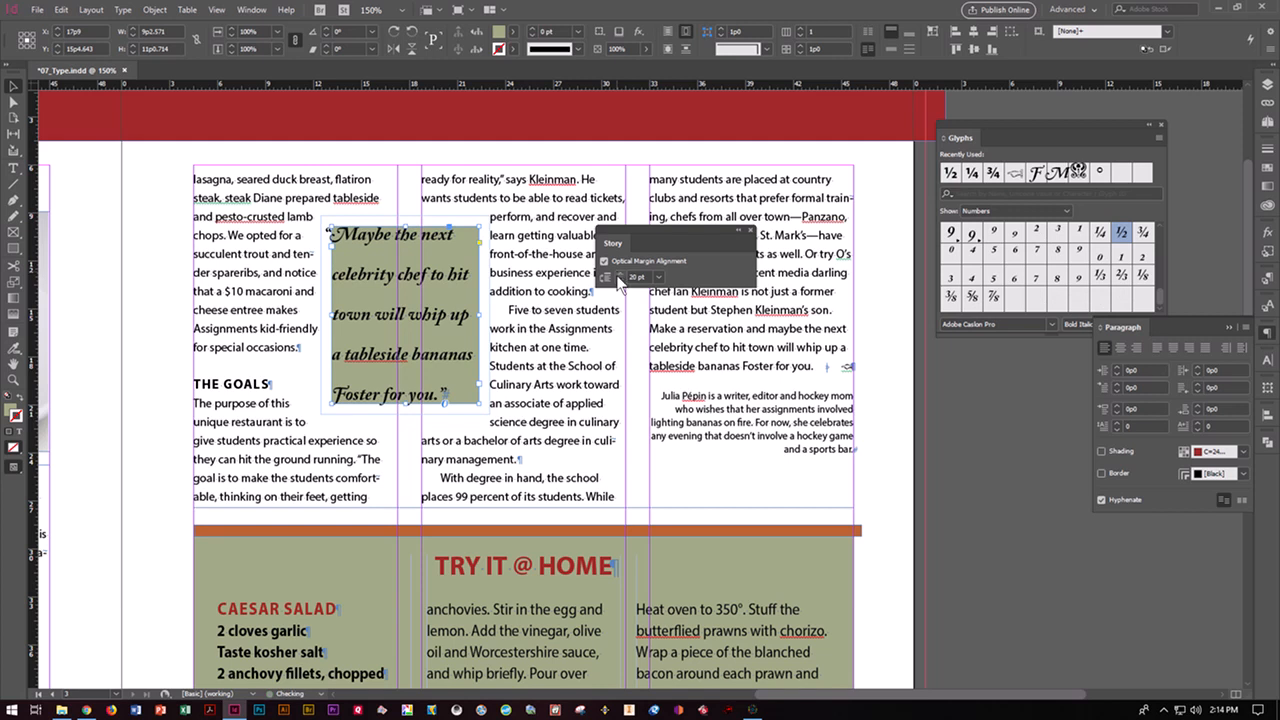
left_click(620, 281)
left_click(620, 281)
left_click(620, 282)
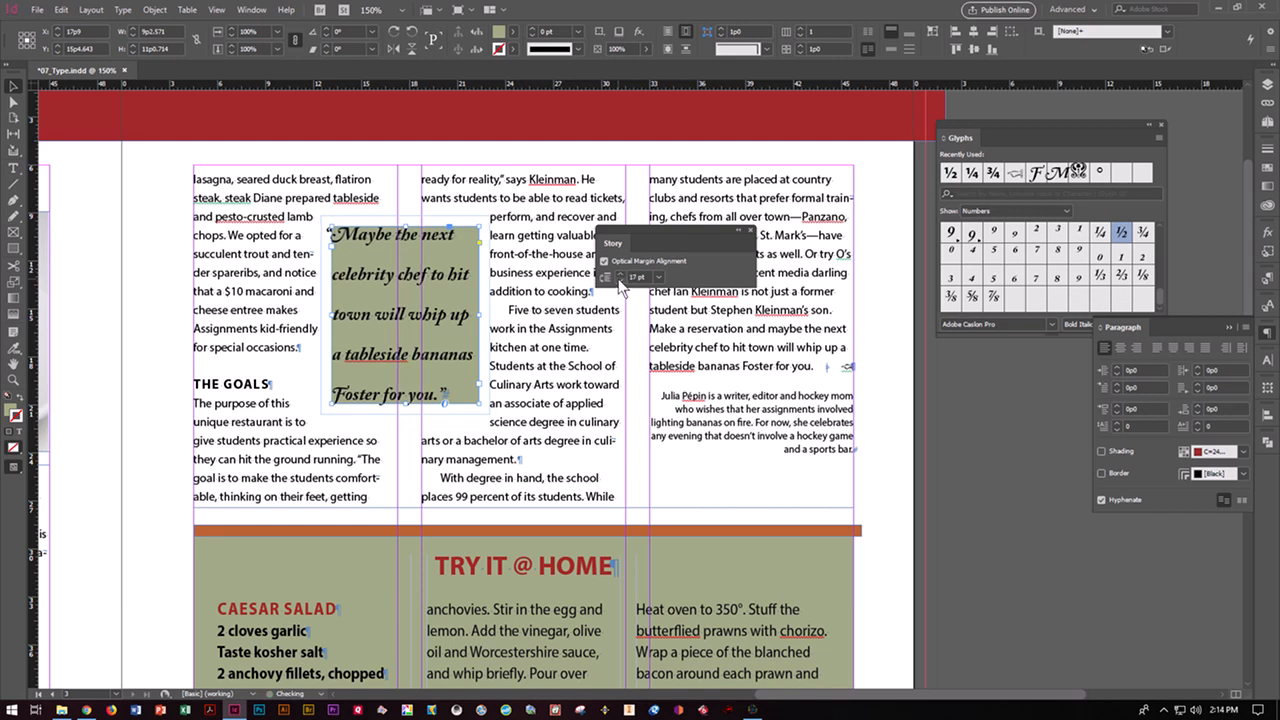
left_click(620, 282)
left_click(620, 282)
left_click(620, 282)
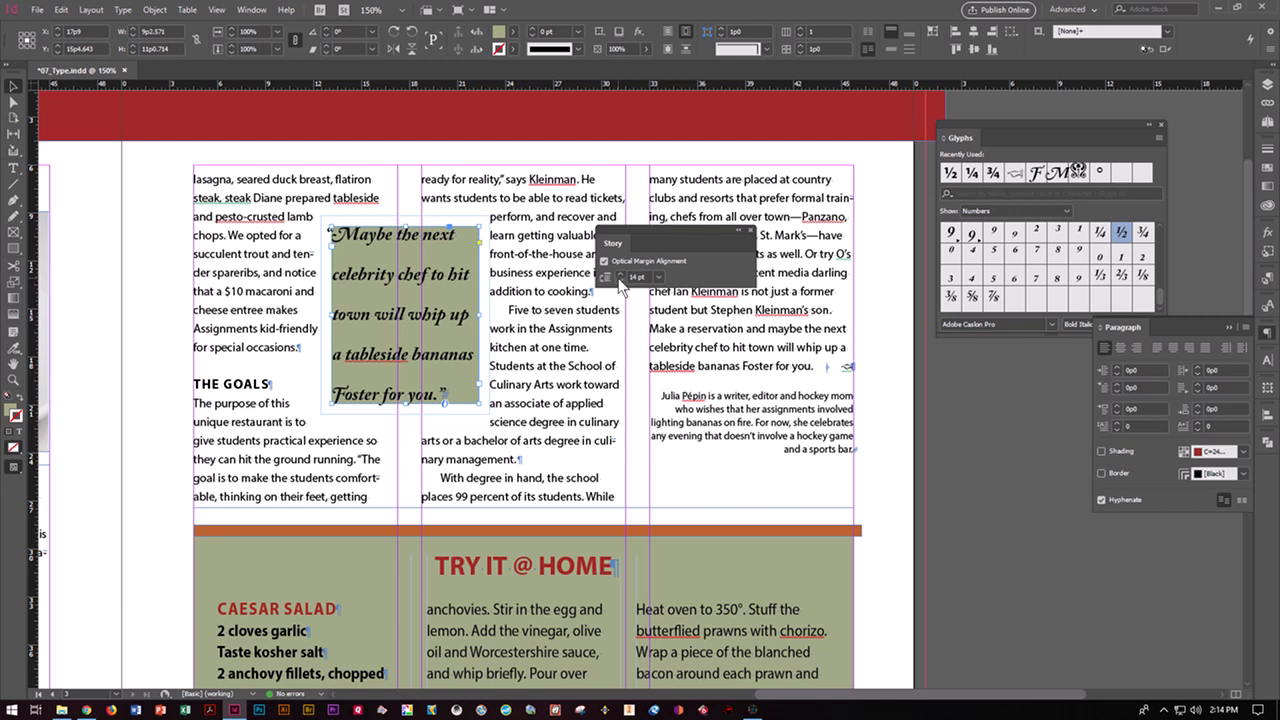
left_click(752, 232)
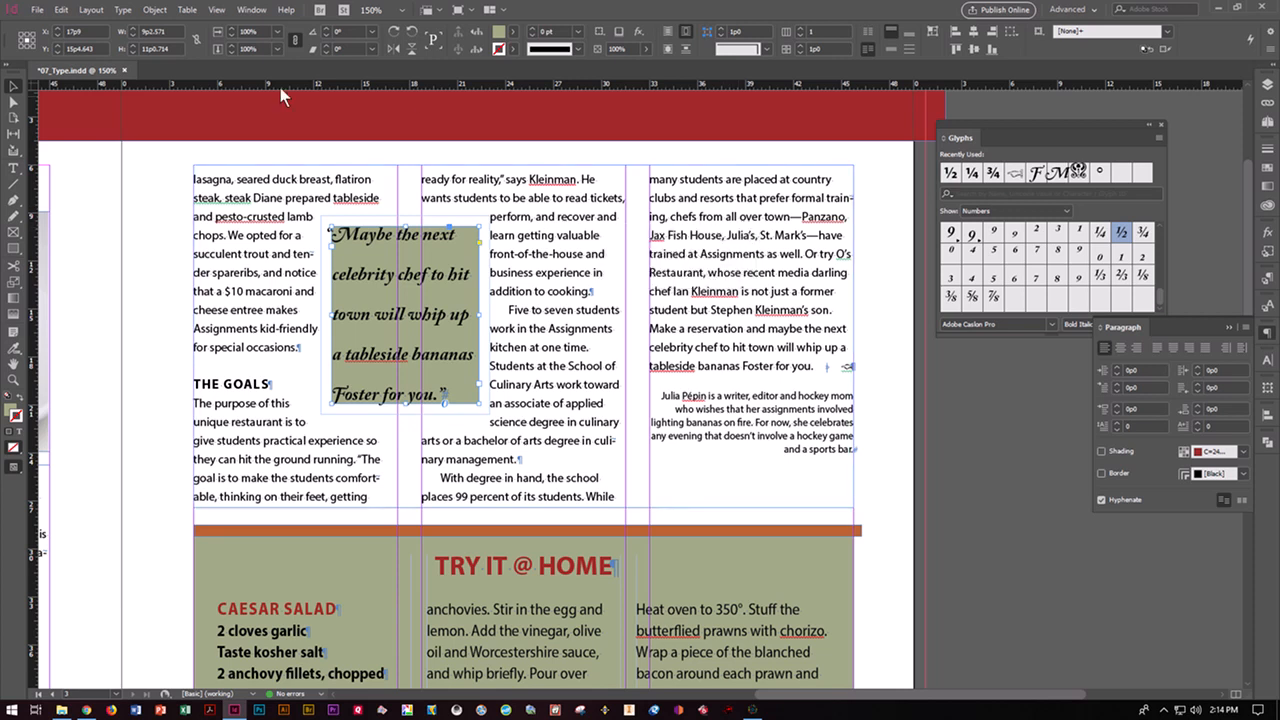
key("ctrl+s")
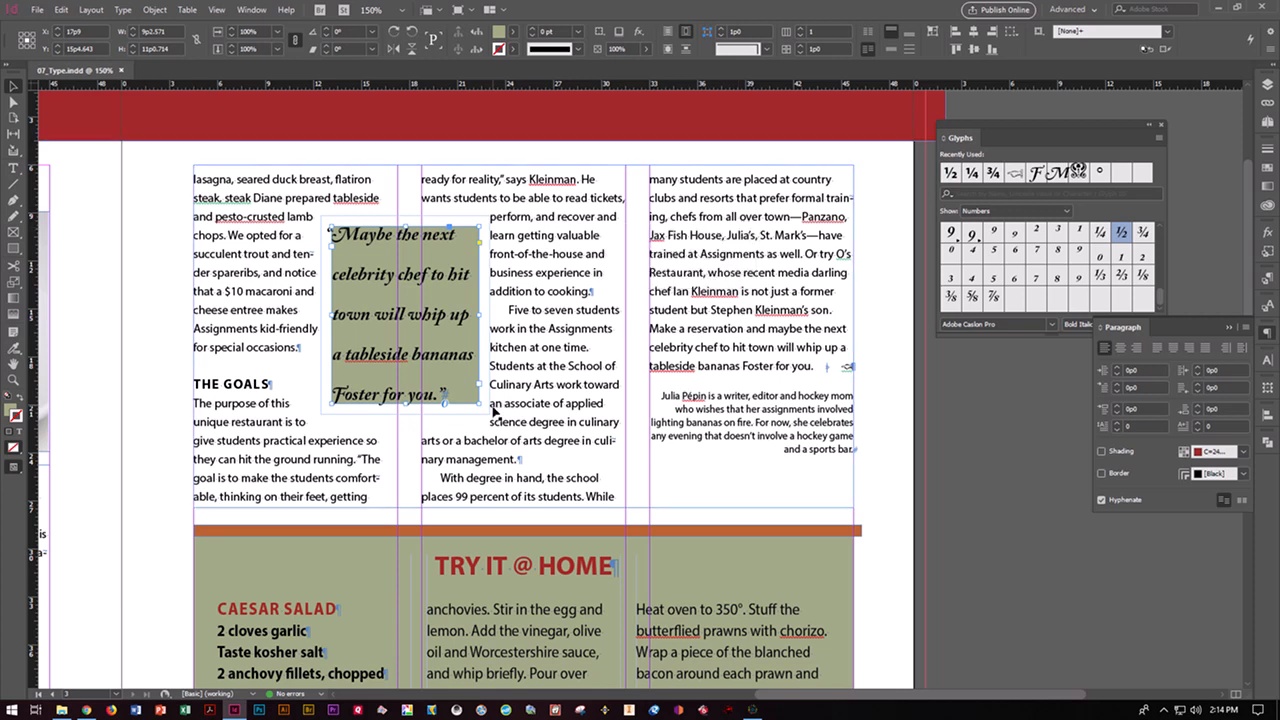
Deselect the pull quote, put the glyph list away and go to the article's opening paragraph on page 2.
left_click(1003, 463)
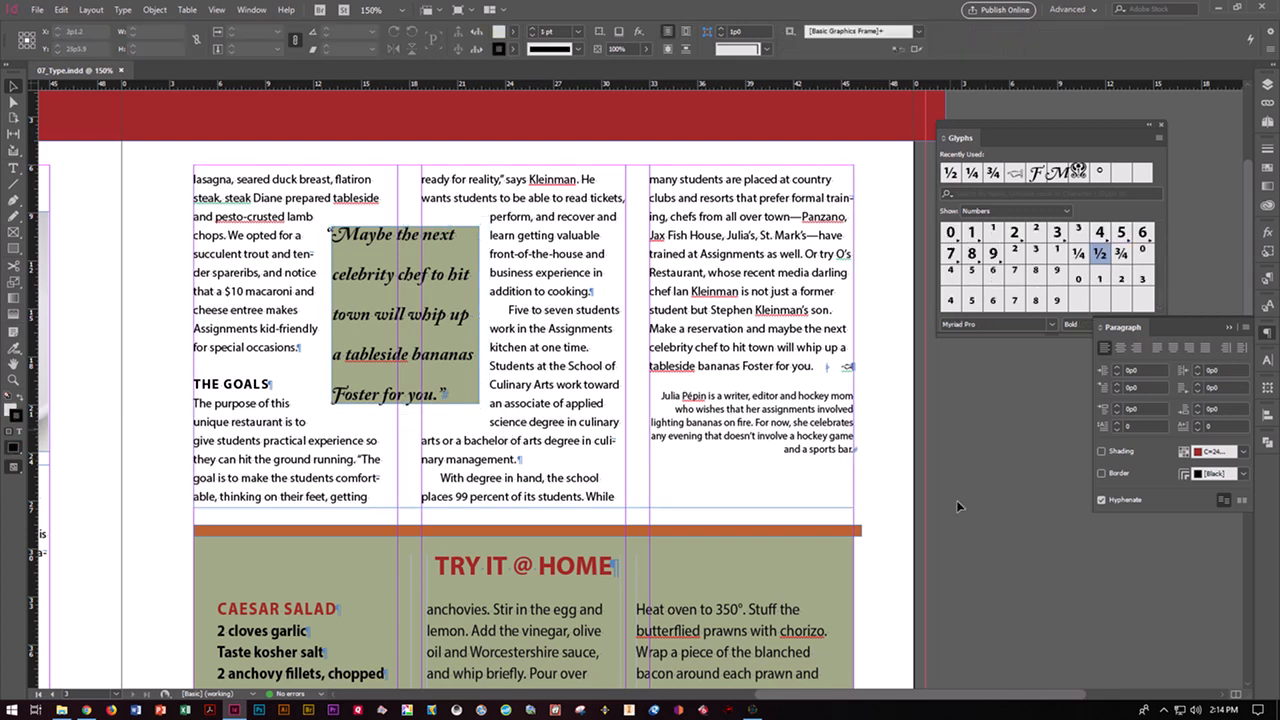
left_click(1159, 124)
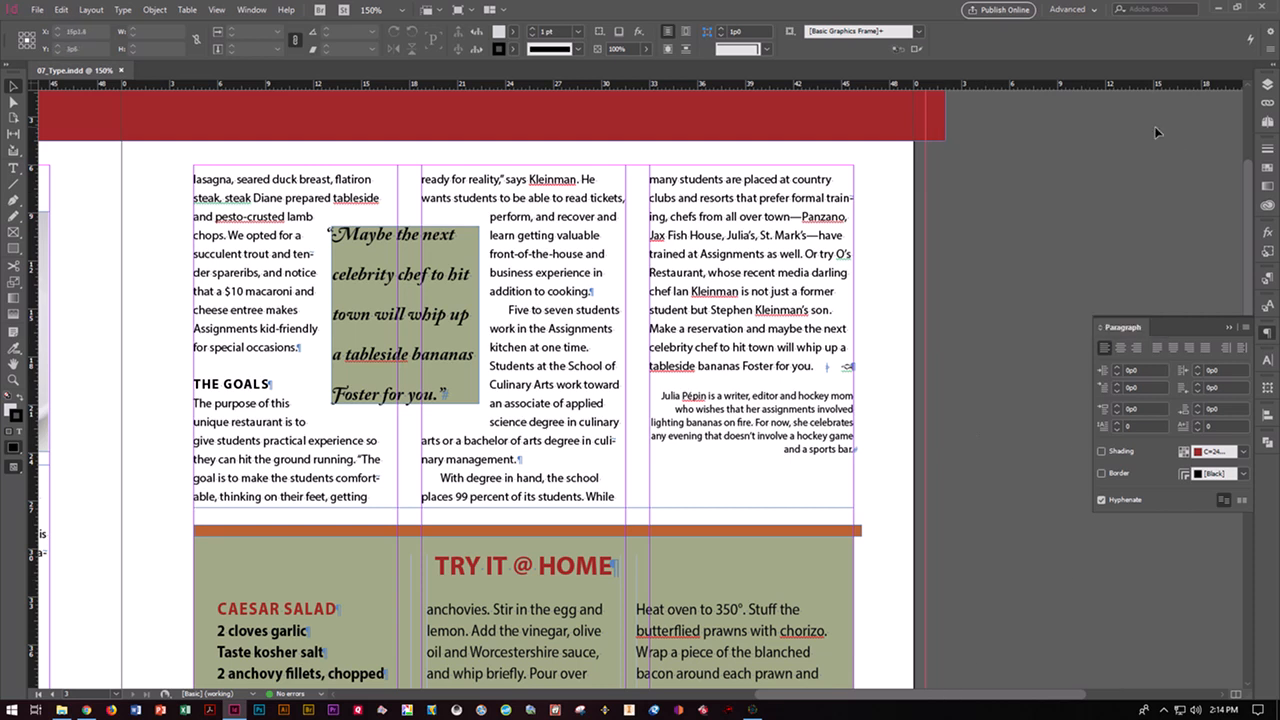
left_click(1268, 86)
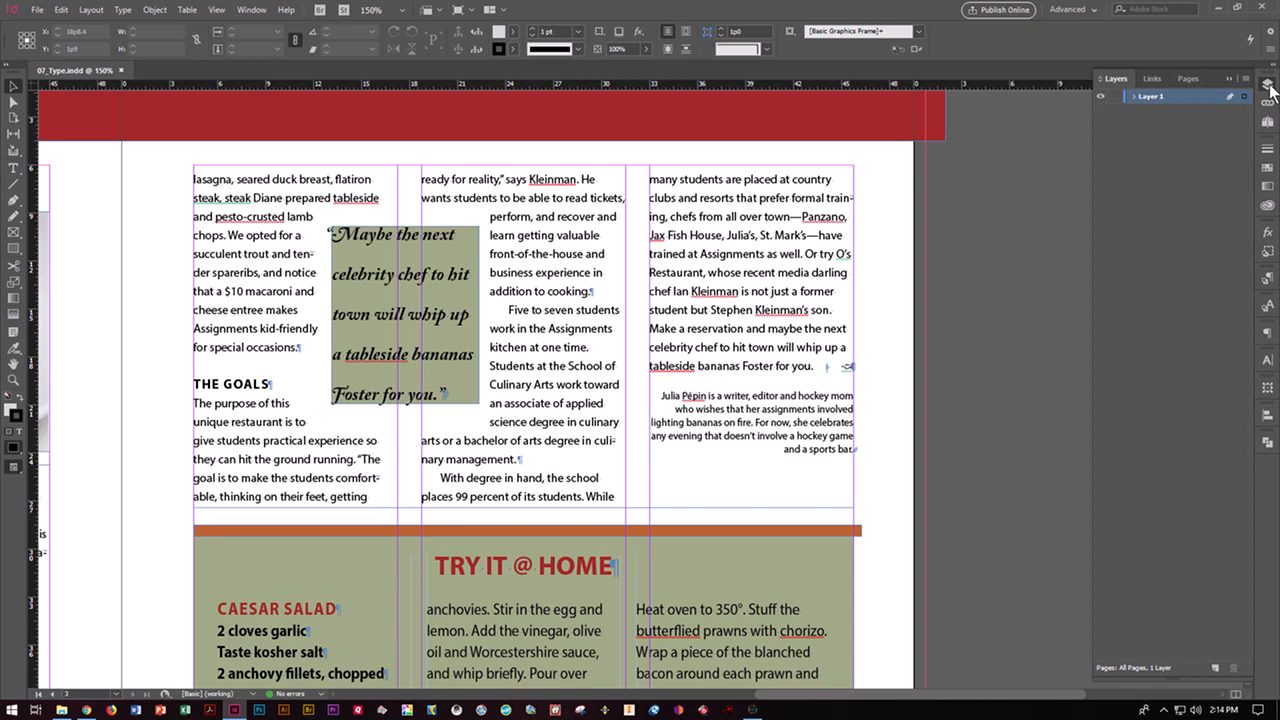
left_click(1189, 79)
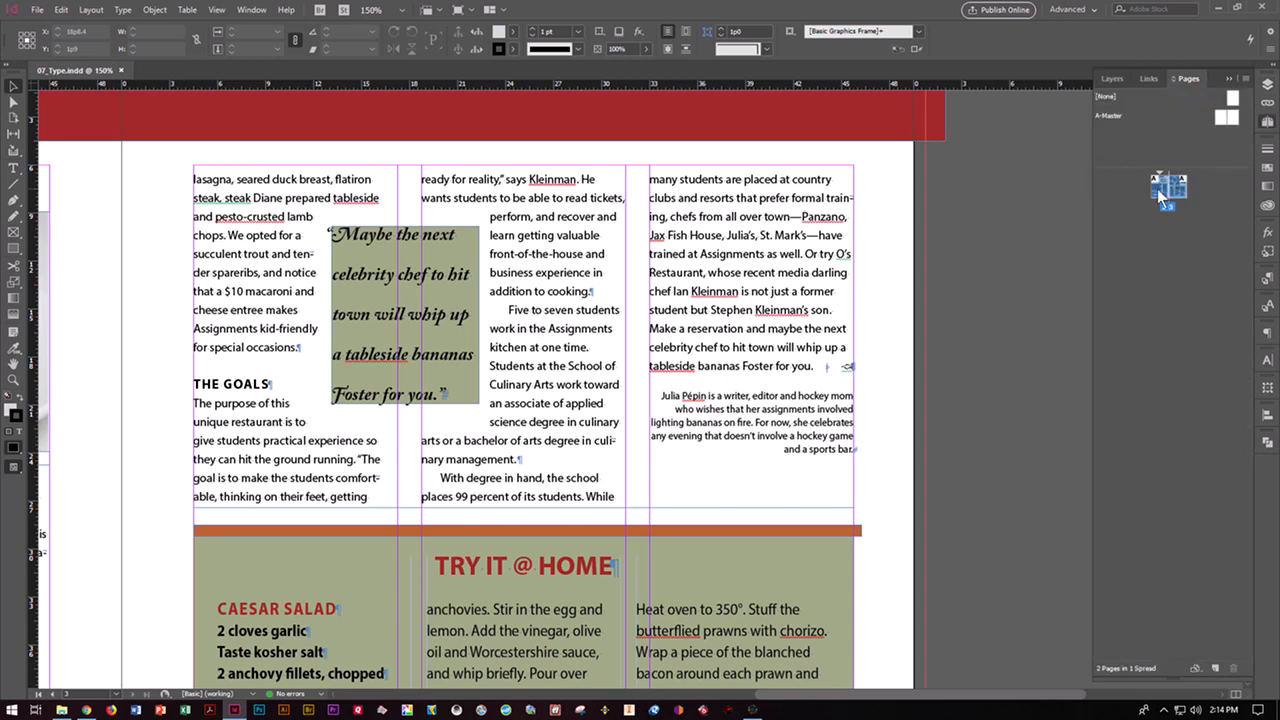
double_click(1157, 189)
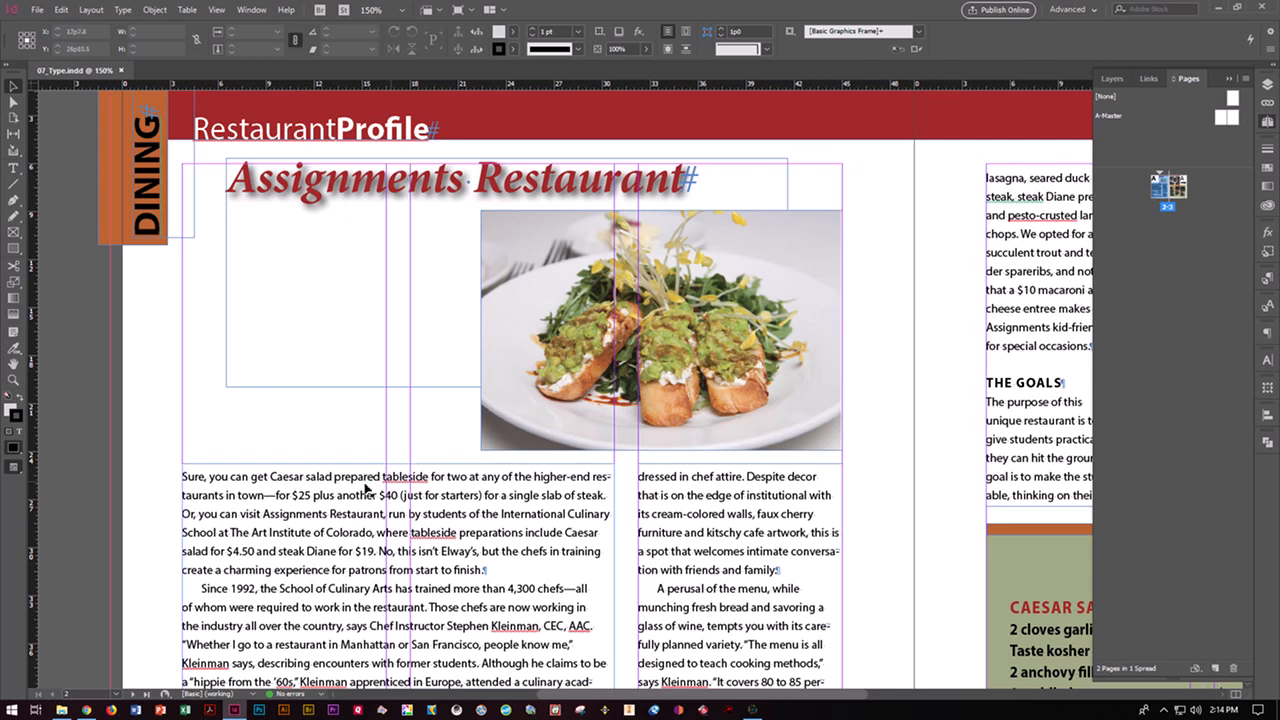
scroll(190, 487, "down", 1)
scroll(187, 487, "down", 2)
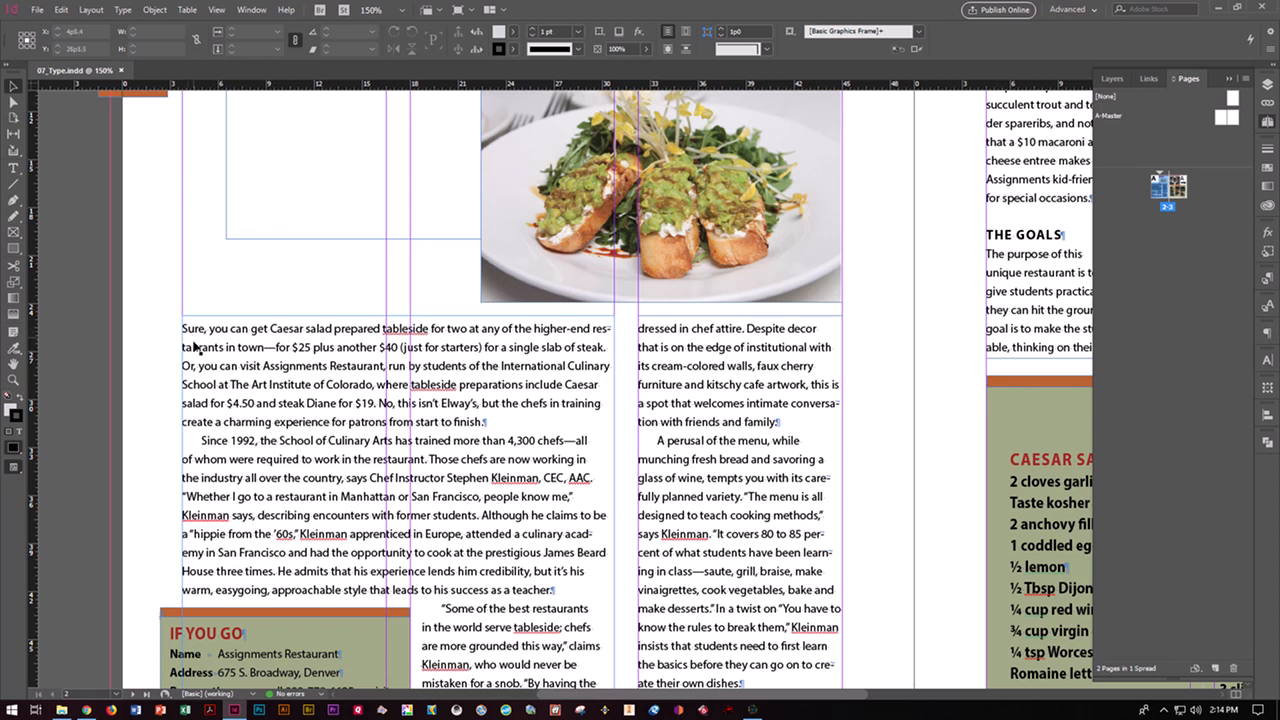
Give the article's opening paragraph on page 2 a one-character drop cap three lines deep.
left_click(13, 167)
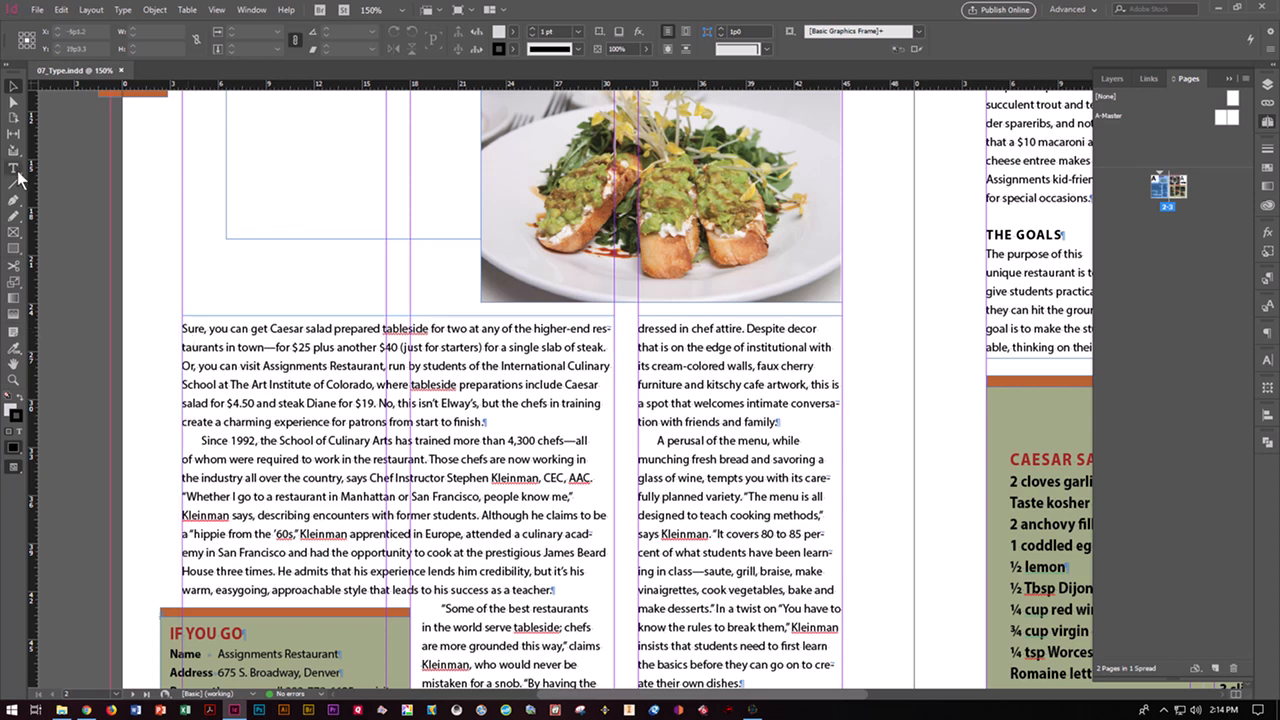
left_click(183, 328)
key("shift+Right")
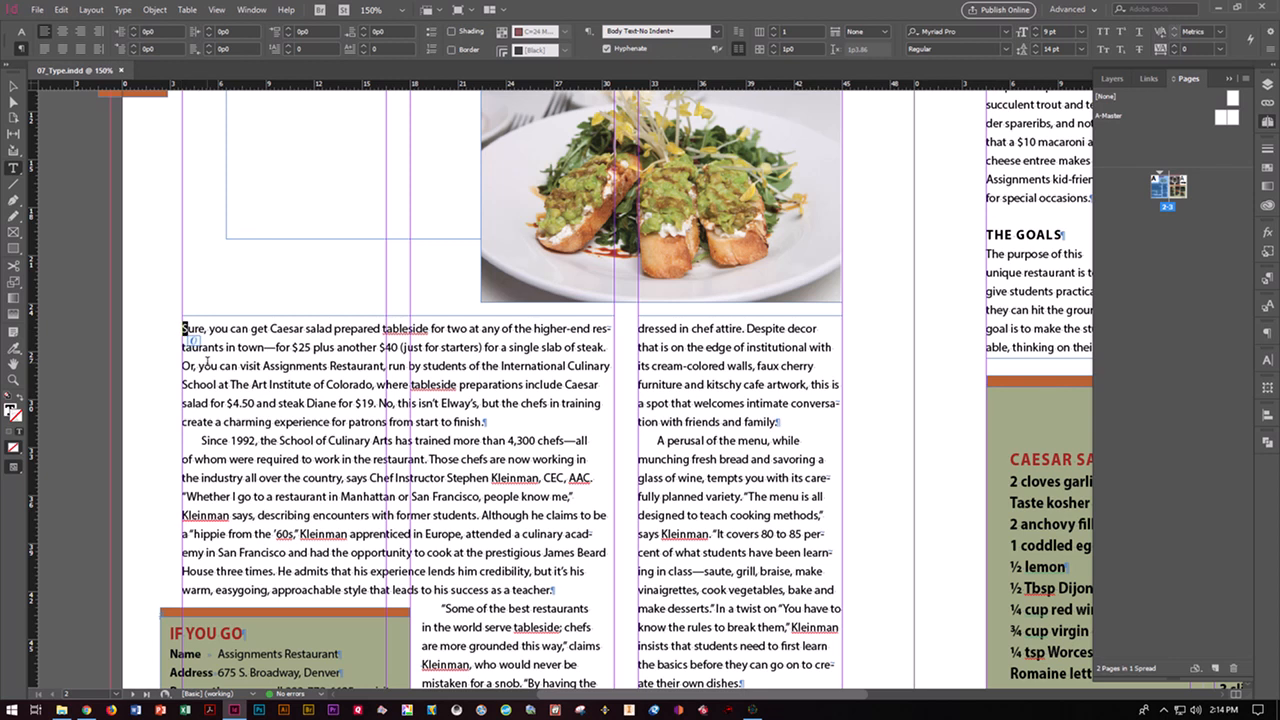
left_click(195, 330)
left_click(1268, 334)
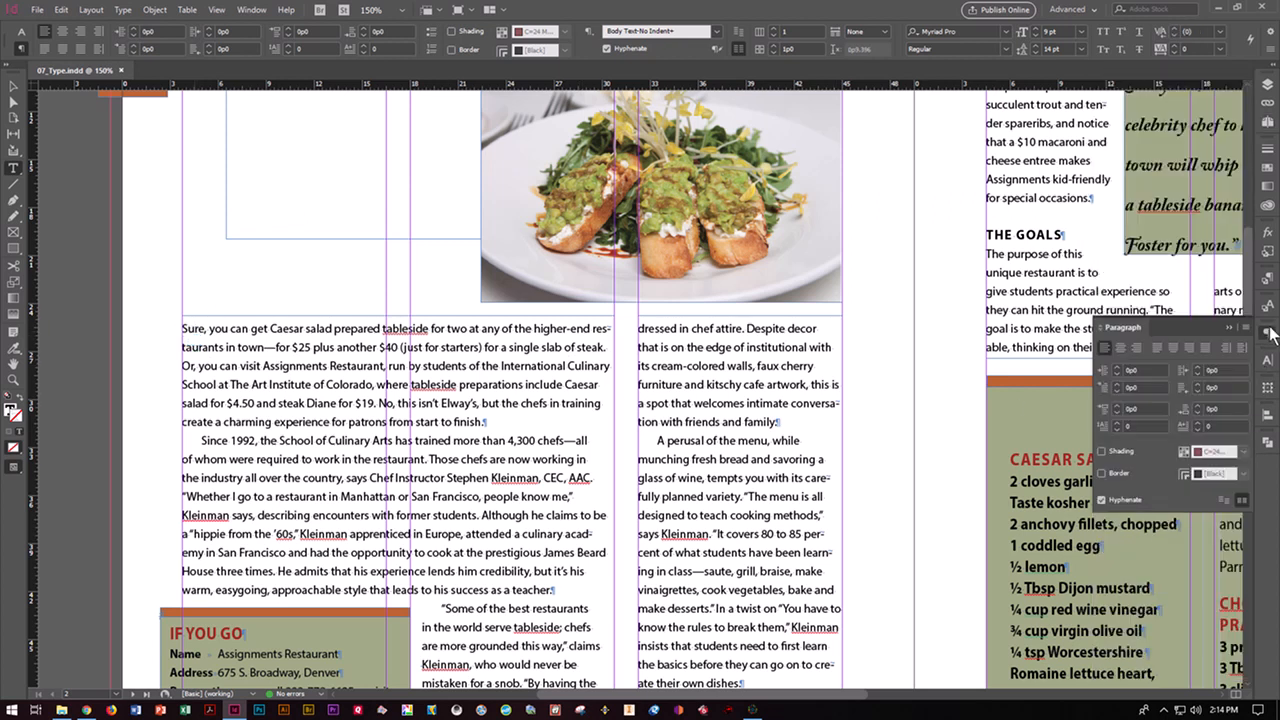
left_click(1116, 423)
left_click(1116, 422)
left_click(1116, 422)
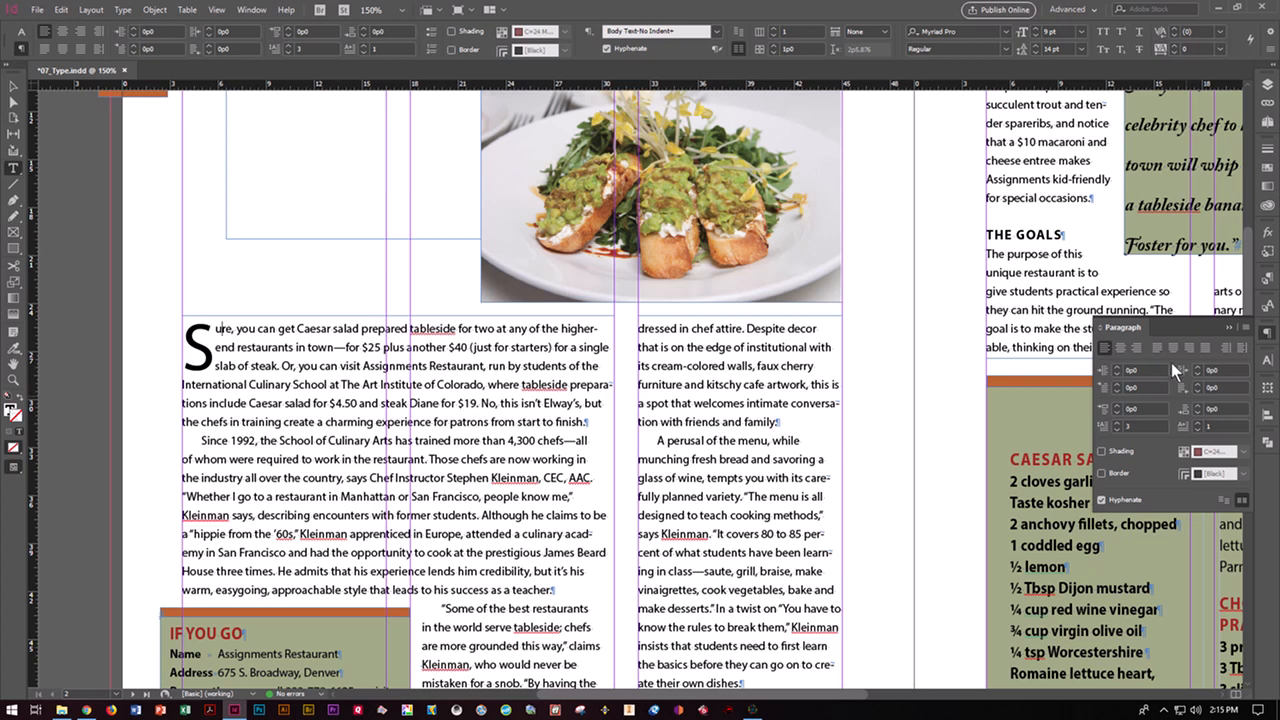
Apply the Drop Cap character style to the large S that opens the article, and deselect the text.
left_click(126, 12)
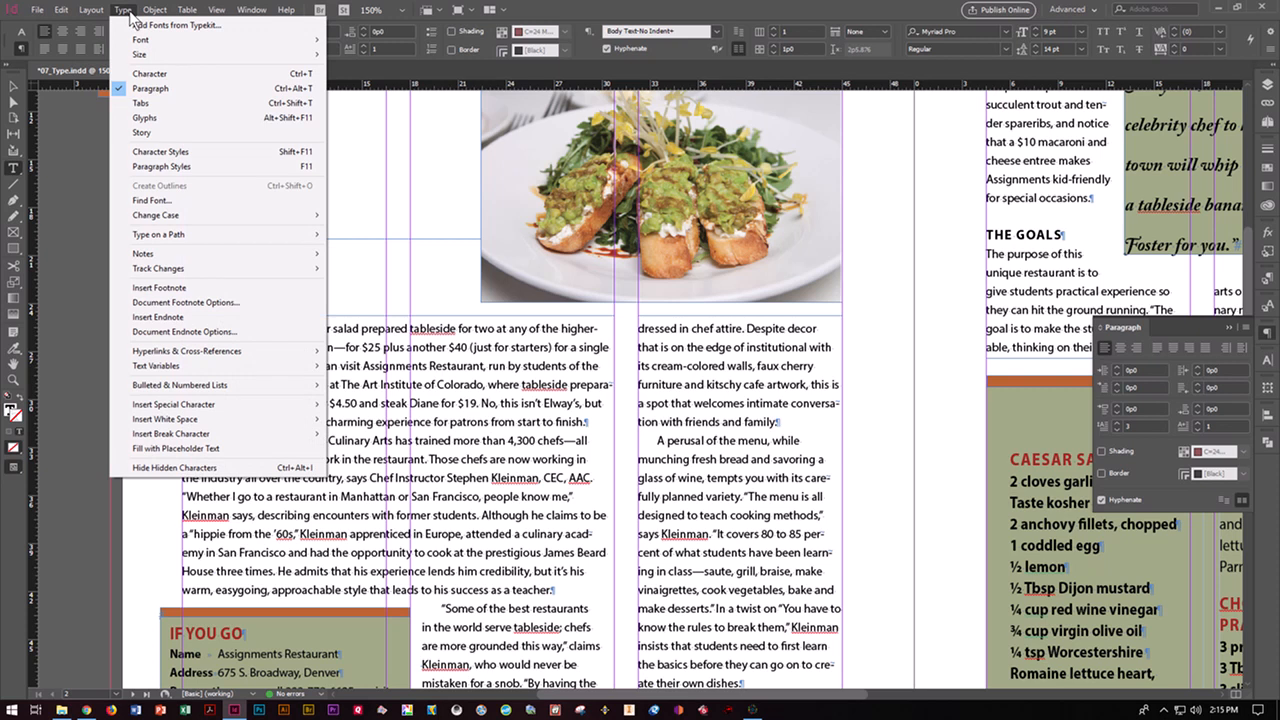
left_click(137, 76)
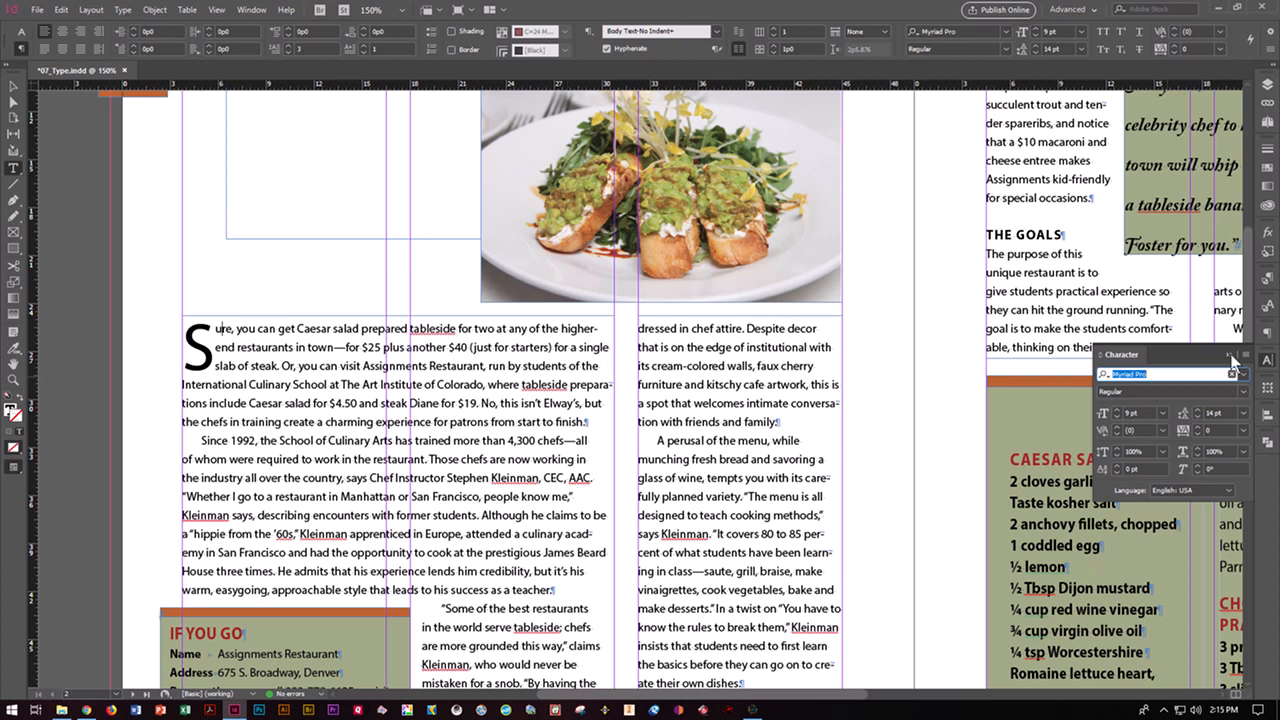
left_click(1268, 305)
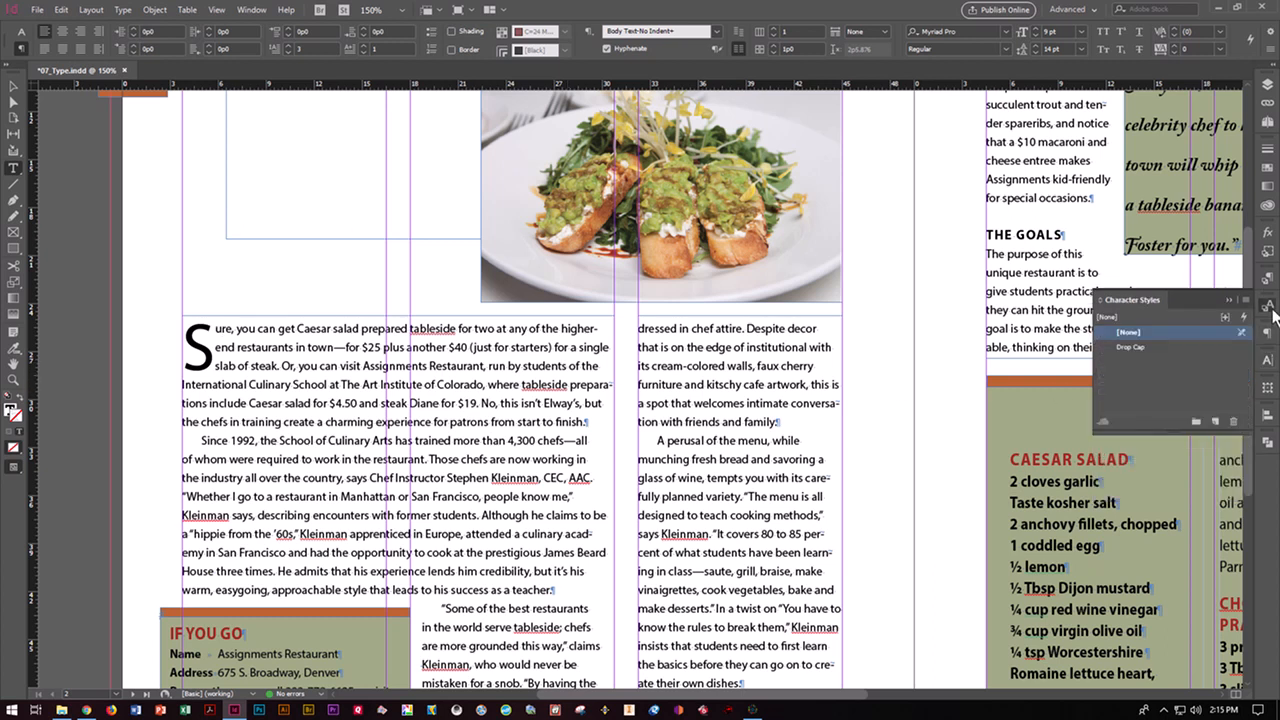
left_click(1133, 348)
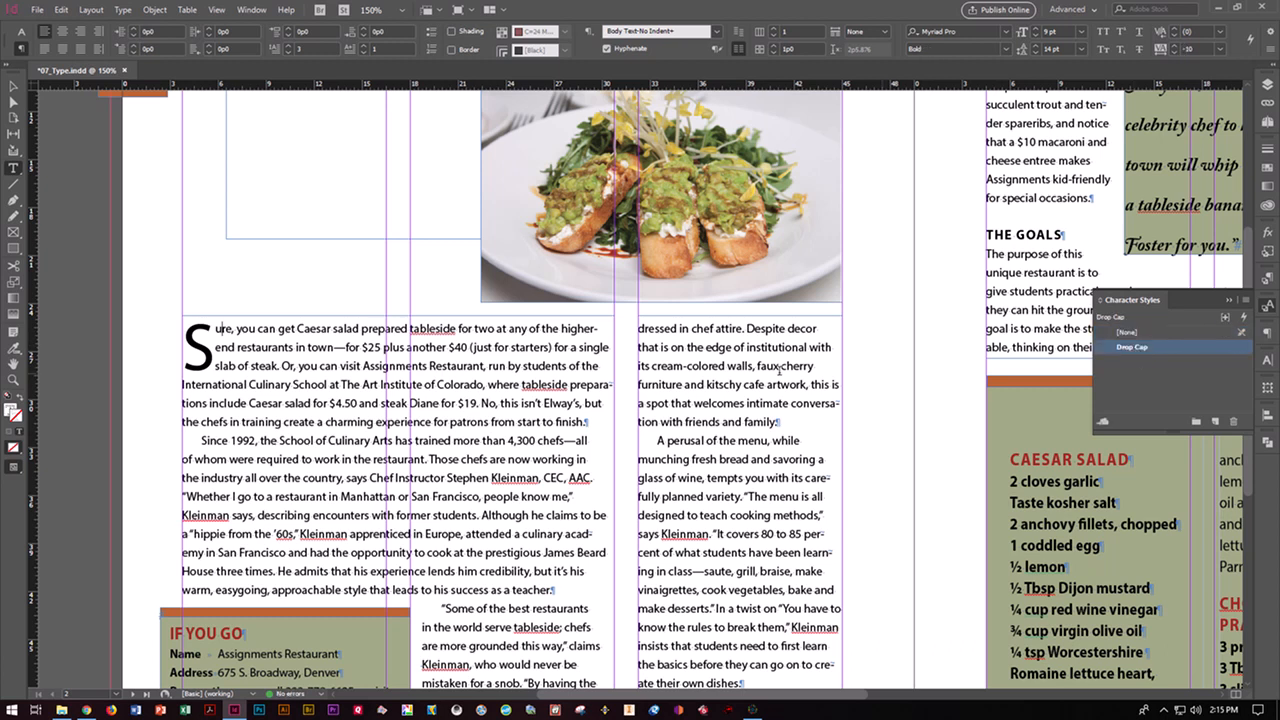
left_click_drag(216, 330, 183, 345)
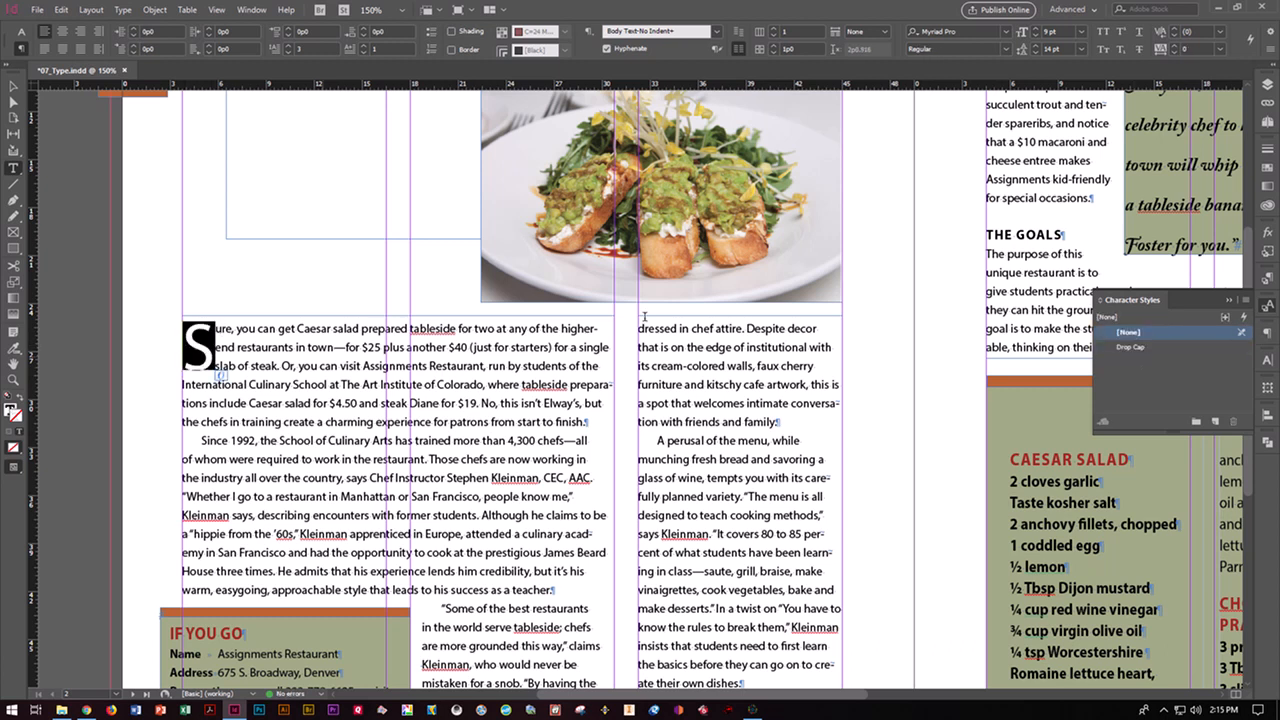
left_click(1134, 348)
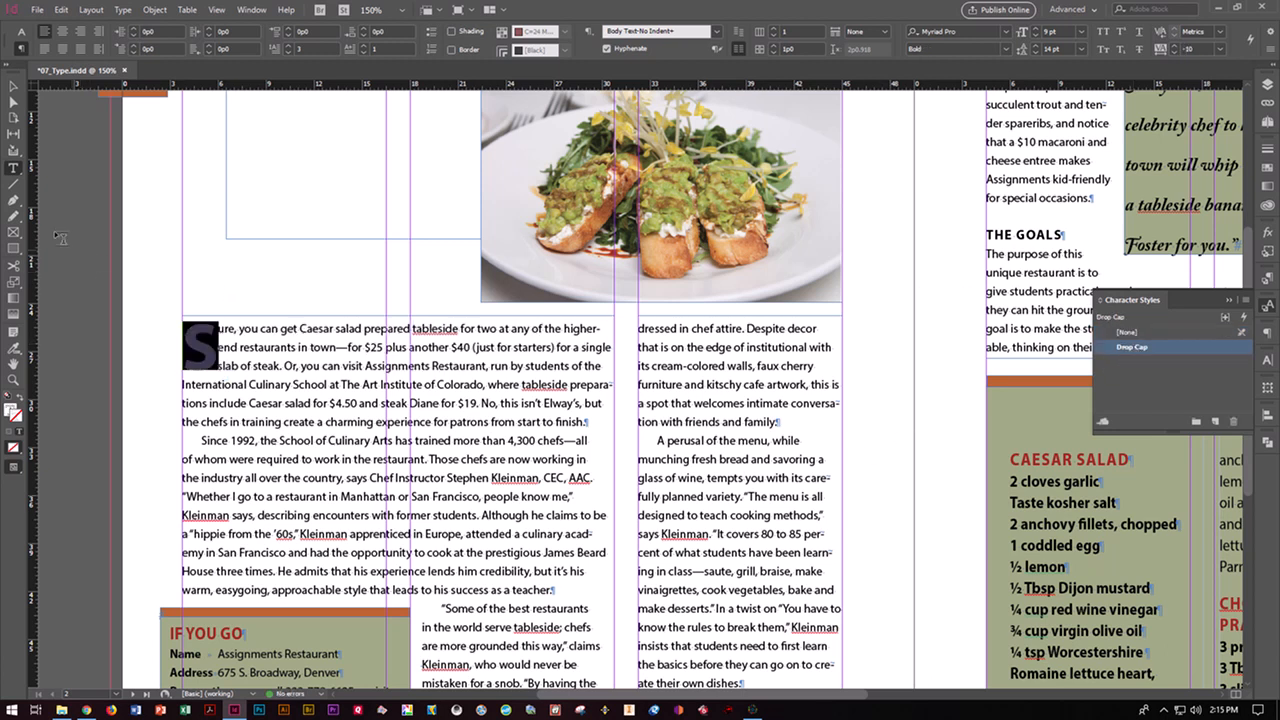
left_click(51, 151, "ctrl")
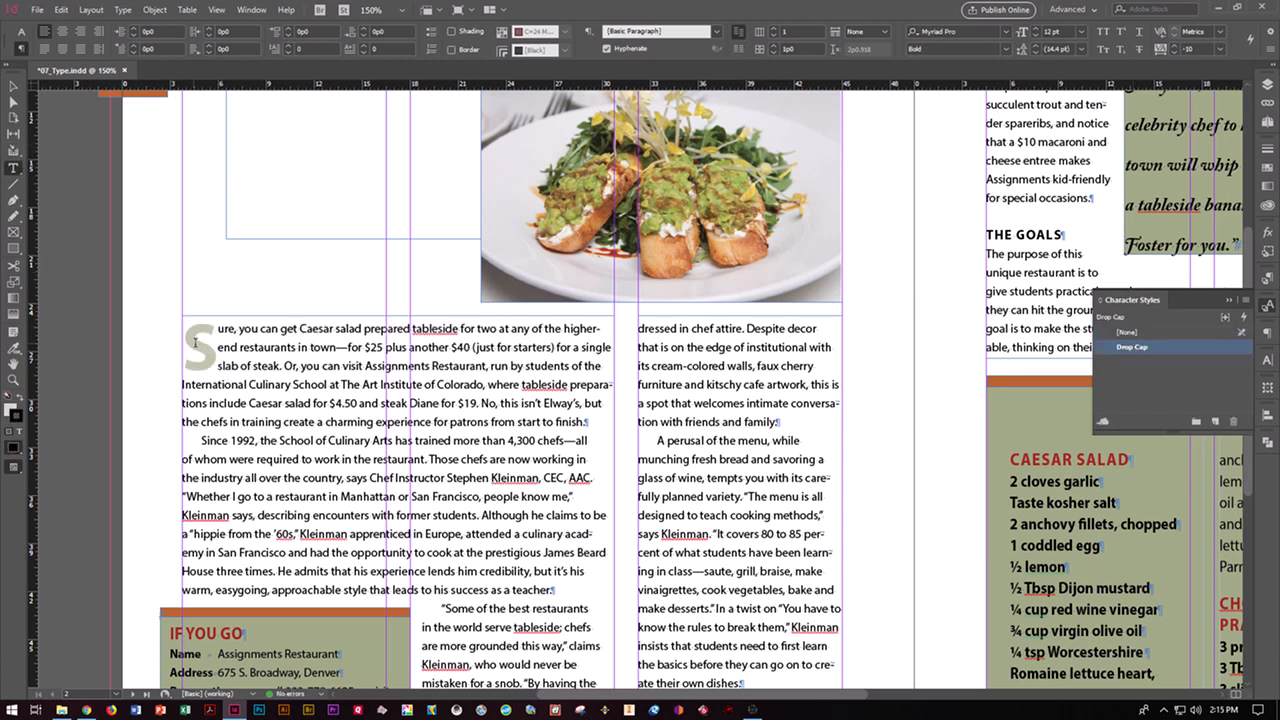
Select the drop cap S that opens the article on page 2 and bring up its character formatting controls.
triple_click(217, 349)
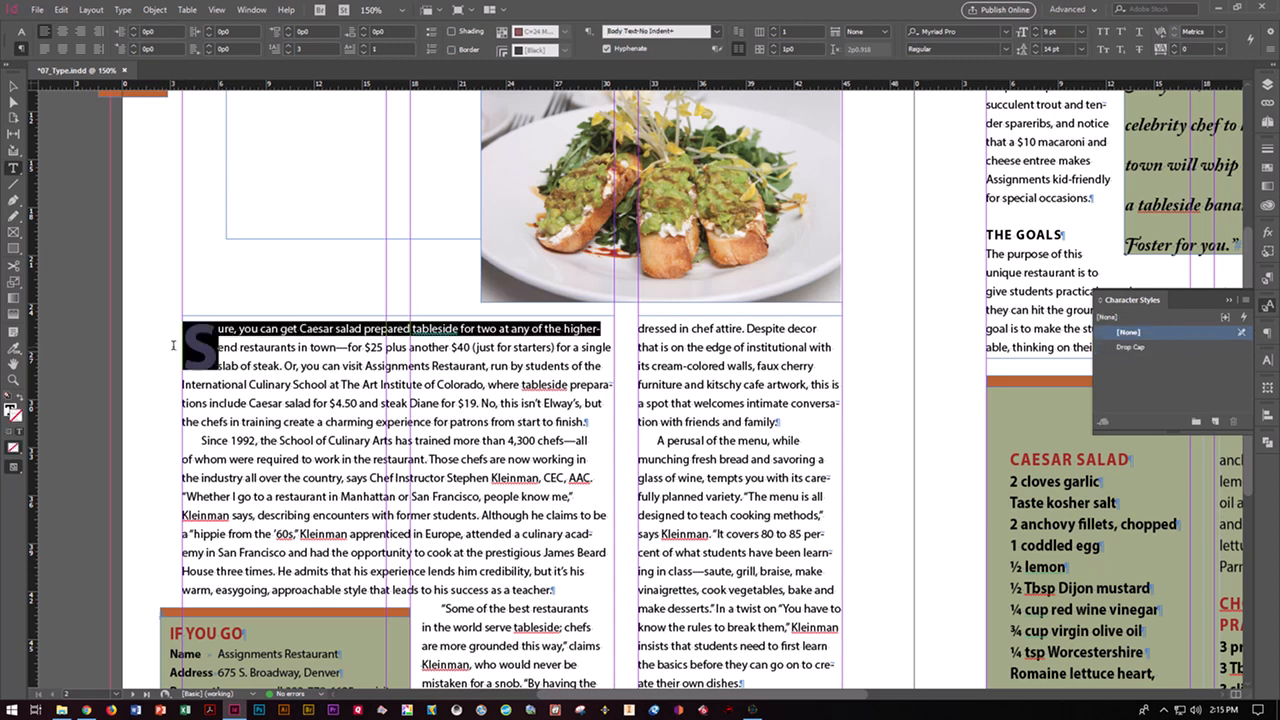
left_click(209, 344)
left_click_drag(208, 345, 186, 346)
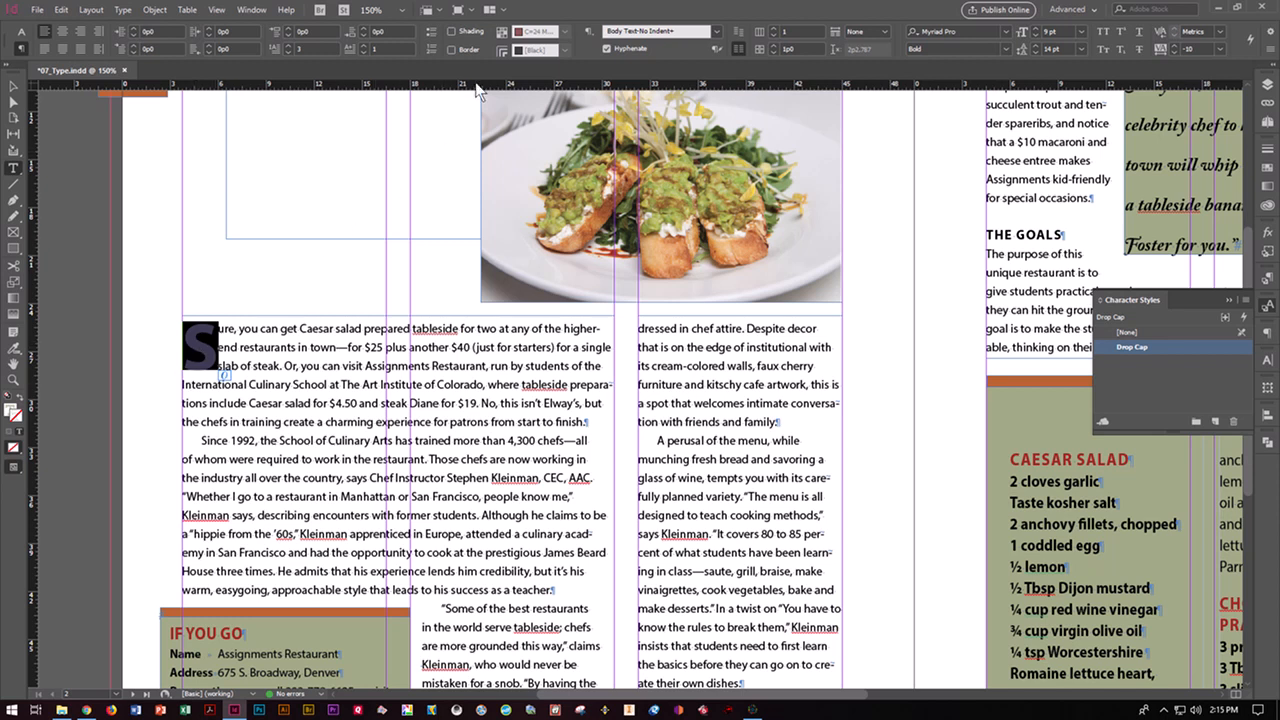
left_click(22, 32)
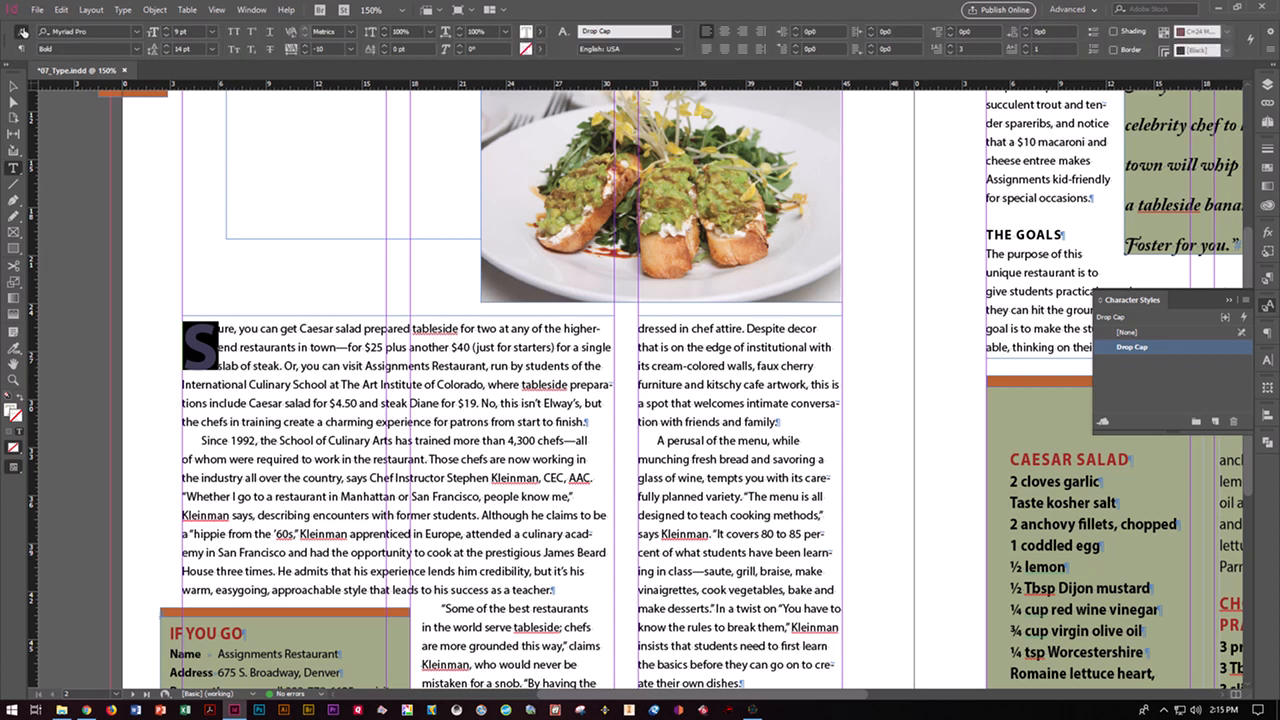
left_click(540, 48)
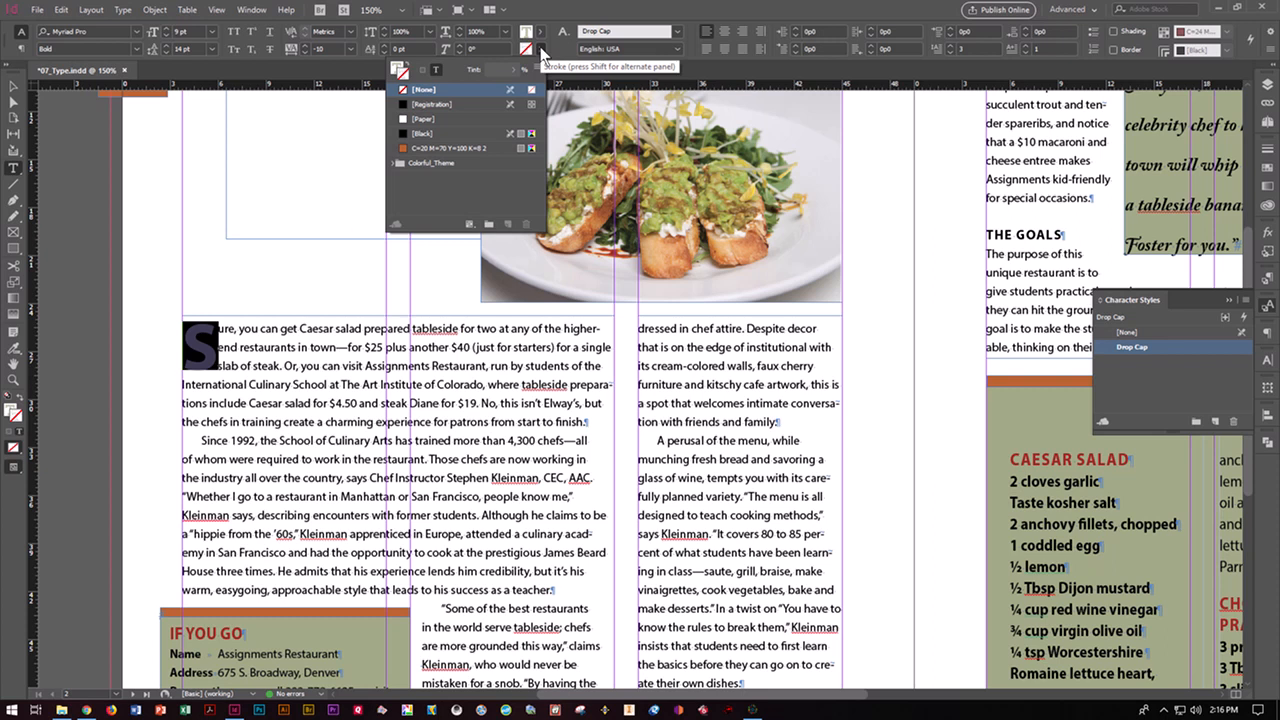
left_click(394, 162)
left_click(391, 162)
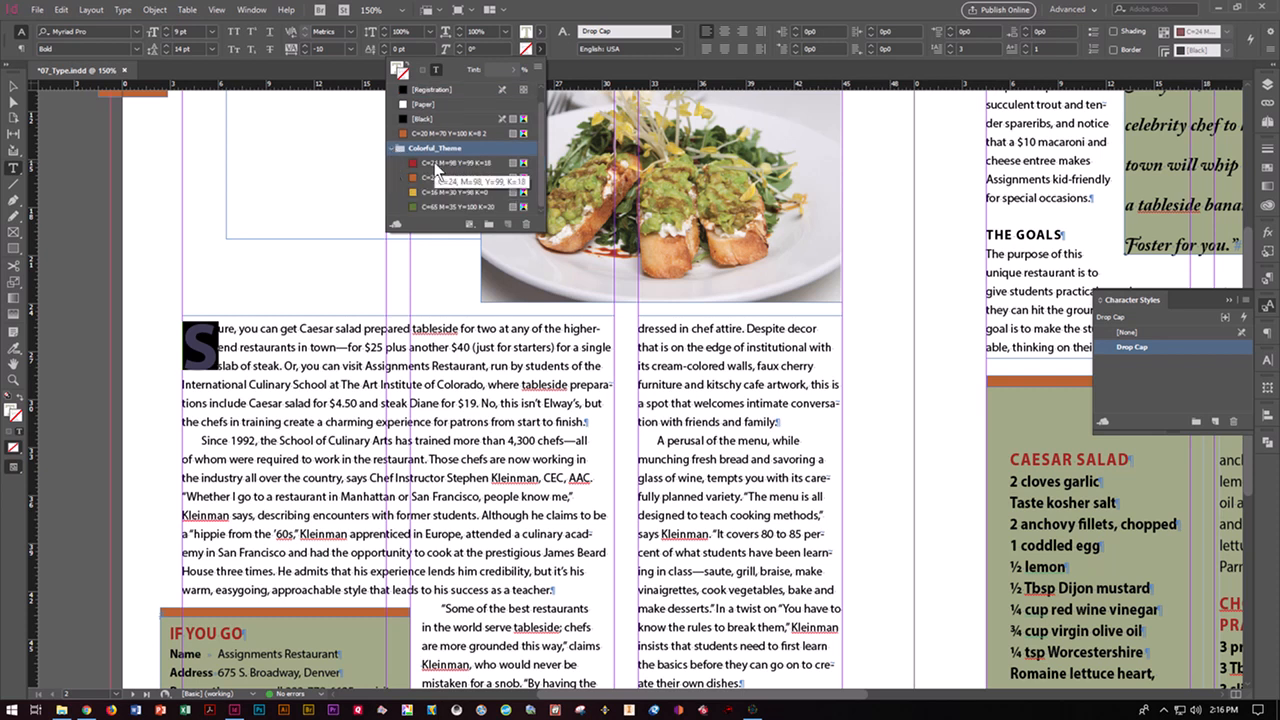
left_click(436, 168)
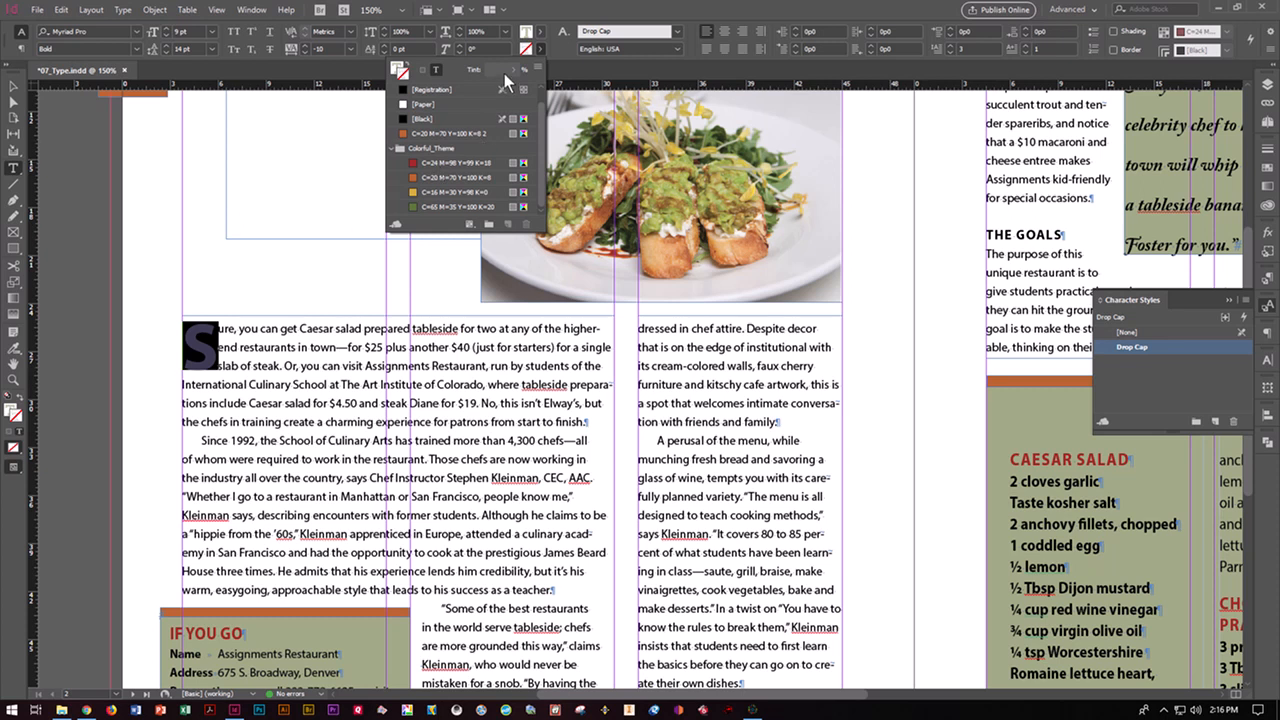
key("Escape")
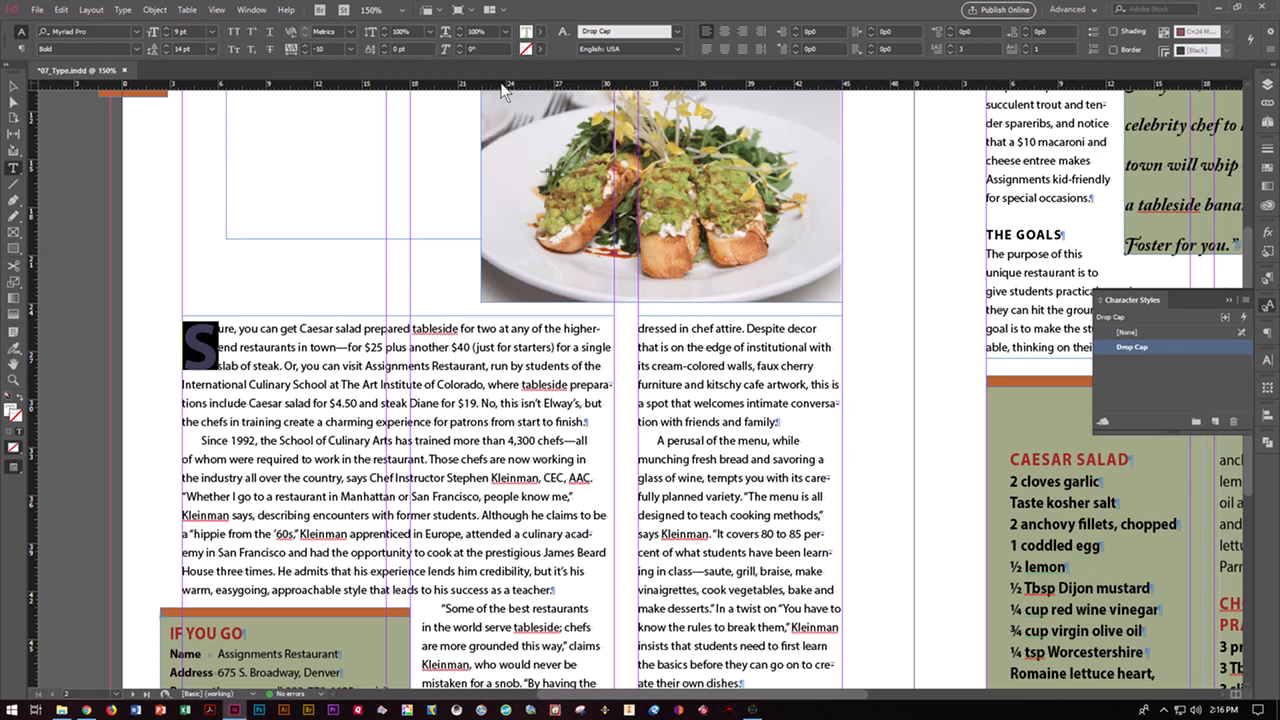
Stroke the drop cap S with the red C=24 M=98 Y=99 K=18 swatch from the Colorful_Theme group at 100% tint, and save the document.
left_click(541, 48)
left_click(395, 164)
left_click(424, 177)
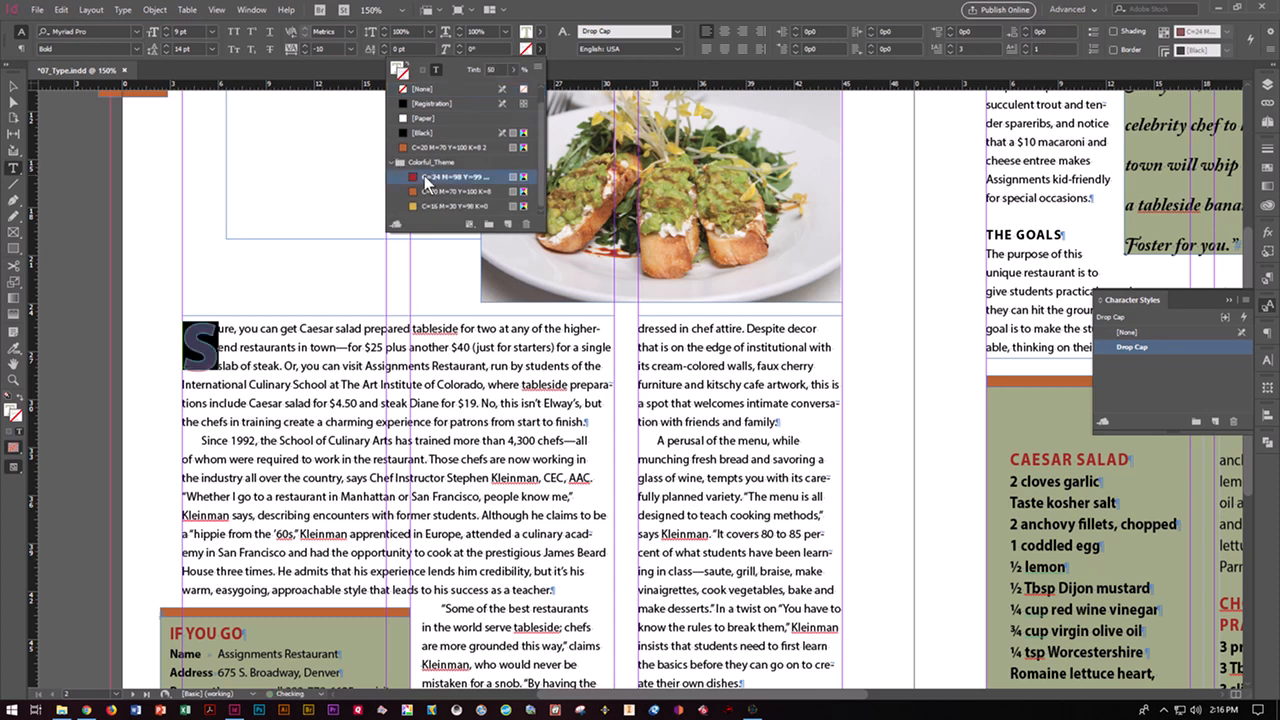
left_click(492, 69)
type("100")
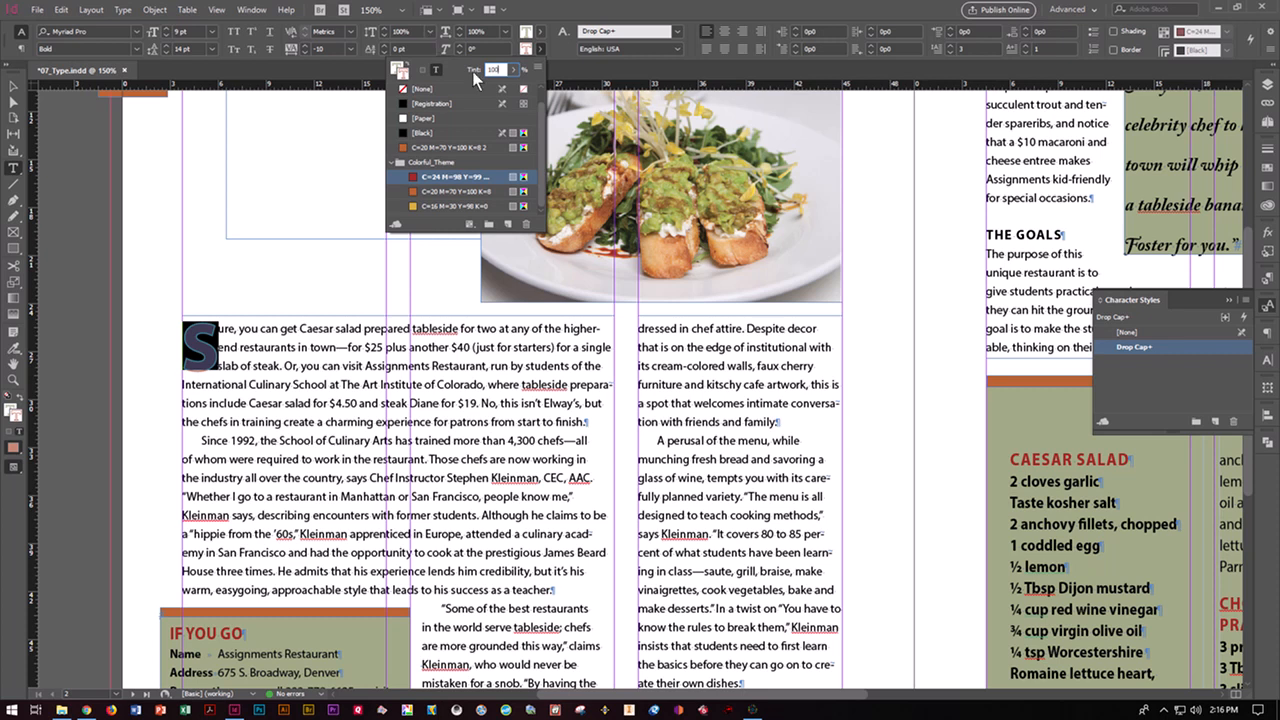
key("Return")
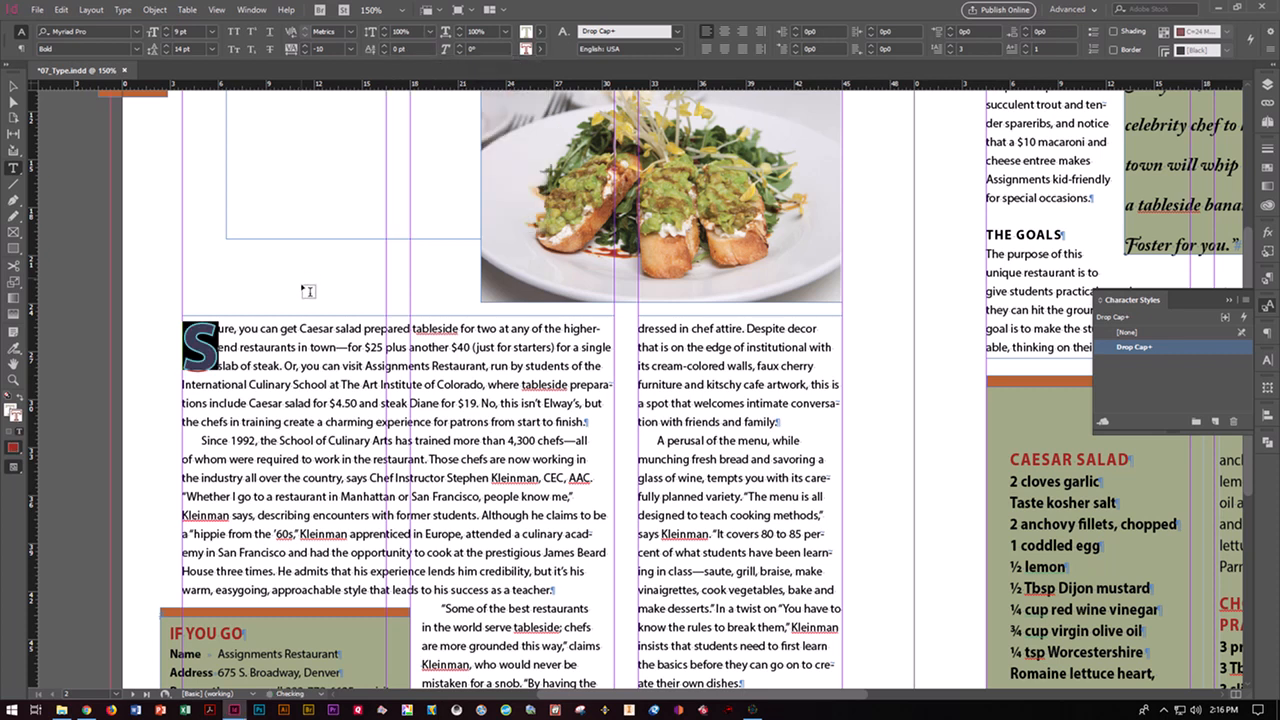
left_click(21, 88)
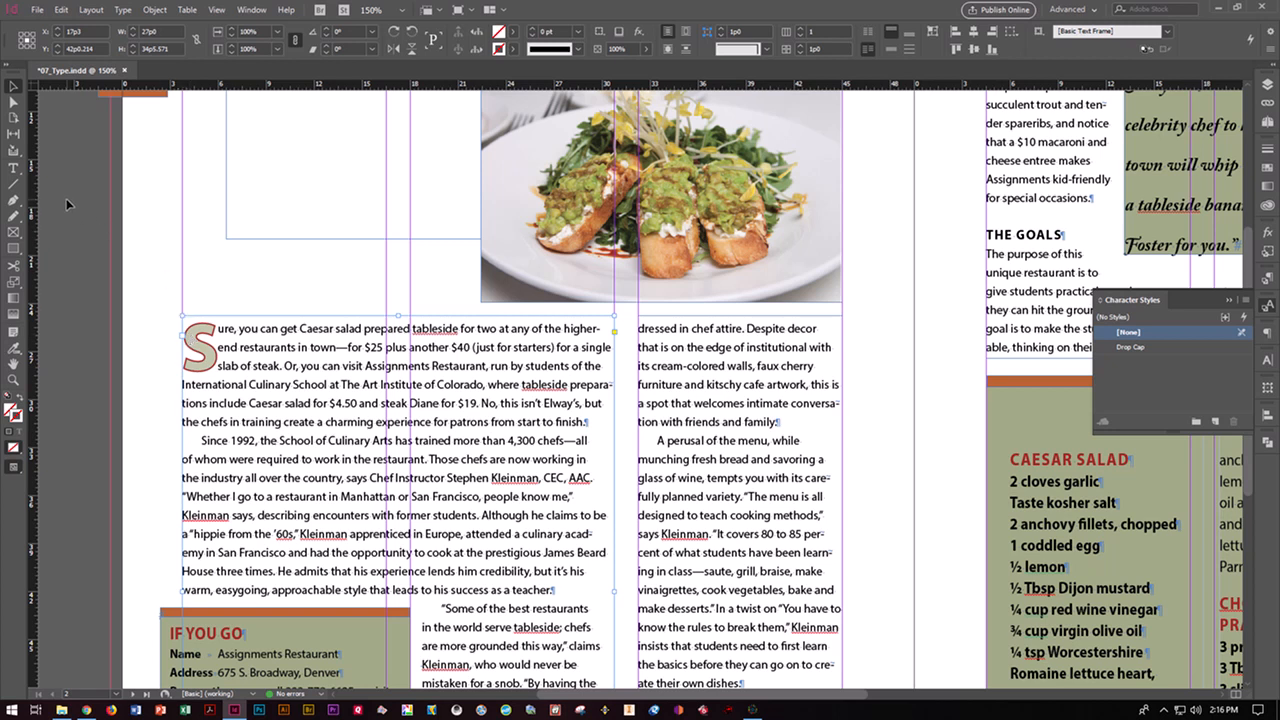
key("ctrl+s")
left_click(190, 350)
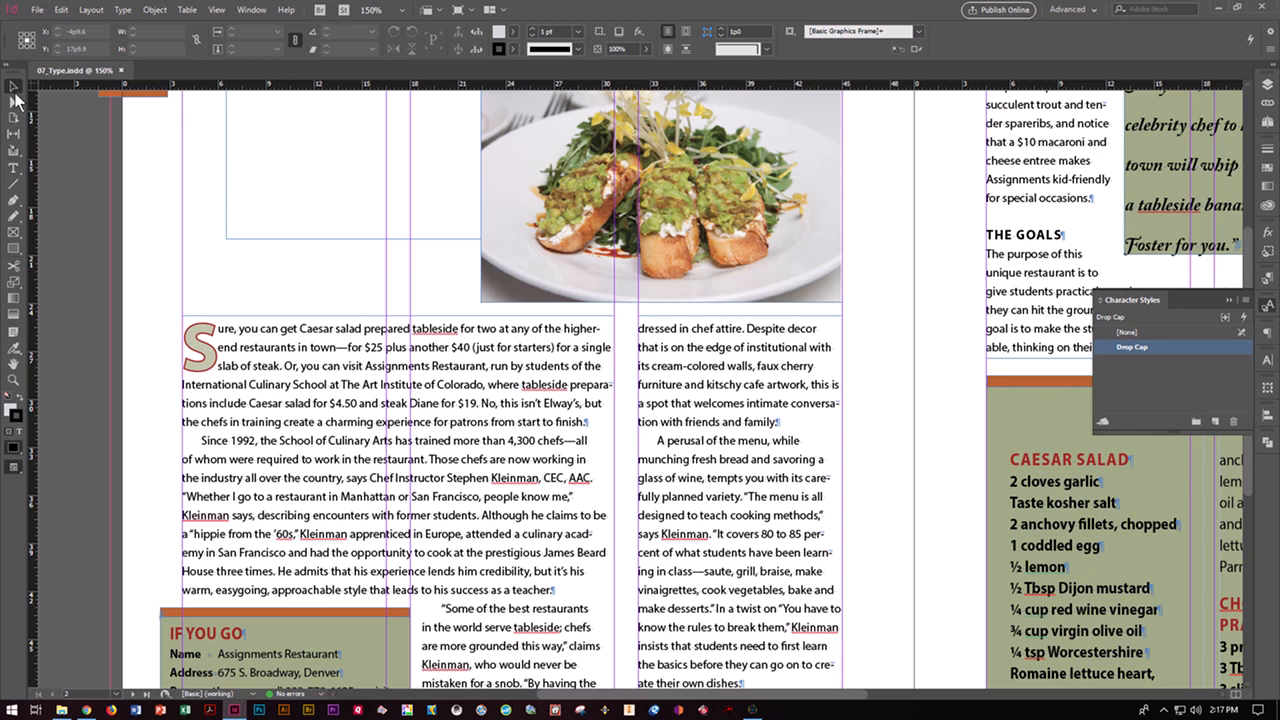
Turn on Align Left Edge in the drop cap settings of the article's opening paragraph and save the document.
left_click(13, 168)
left_click(218, 333)
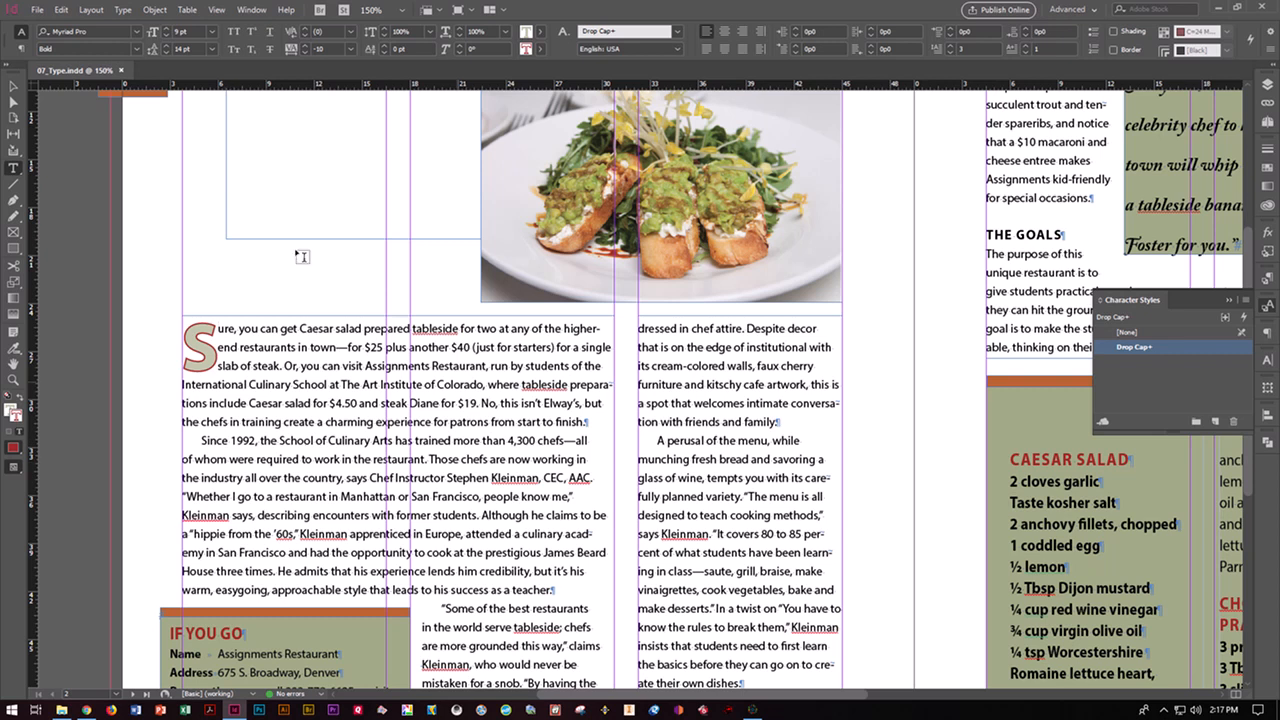
left_click(124, 12)
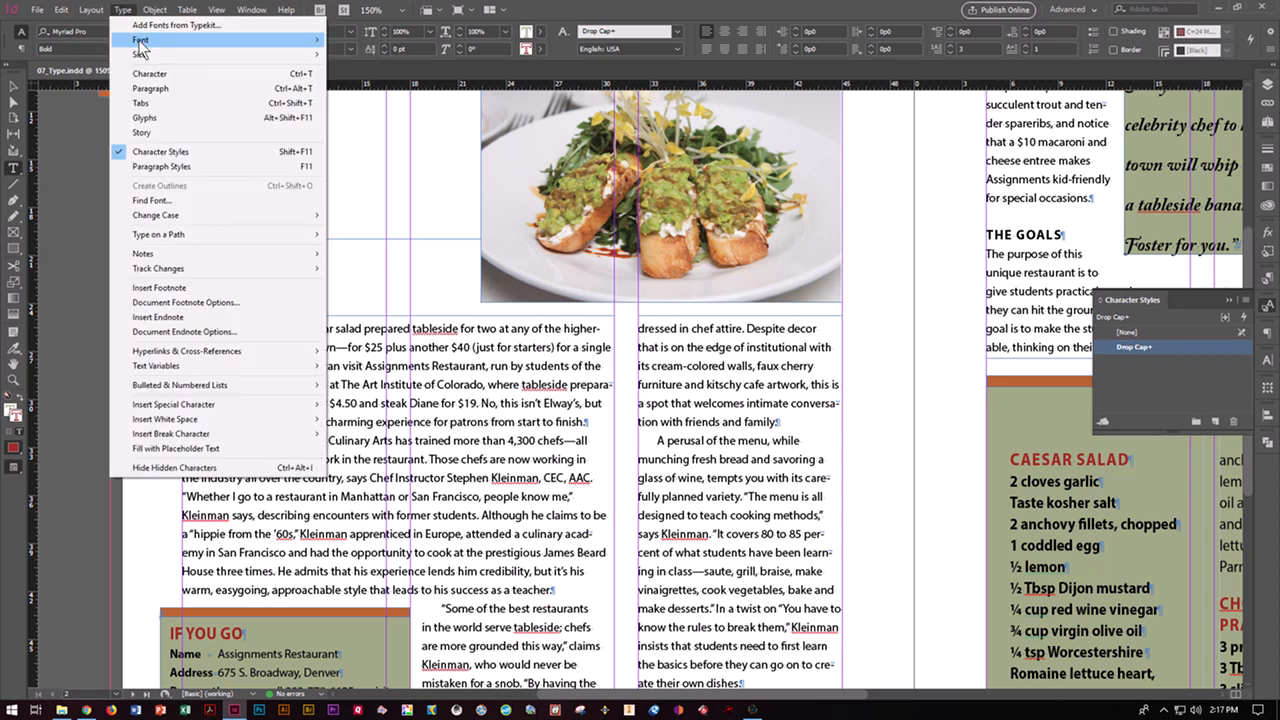
left_click(165, 89)
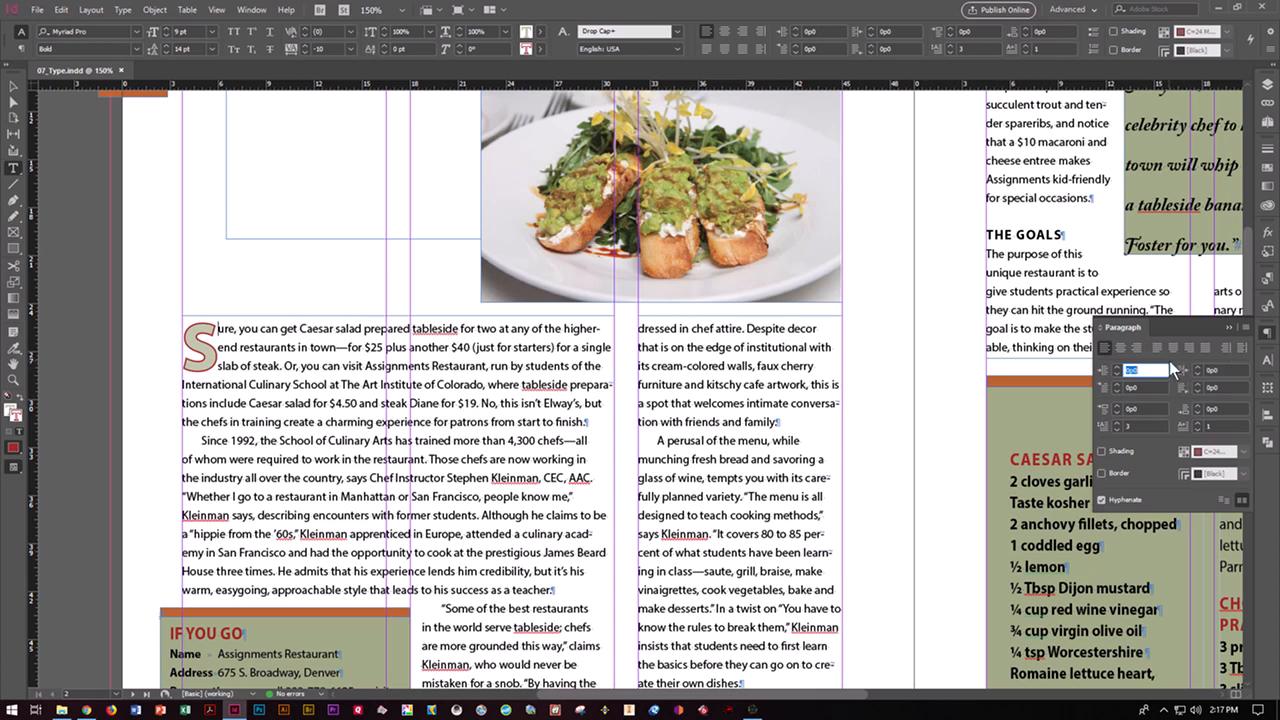
left_click(1245, 328)
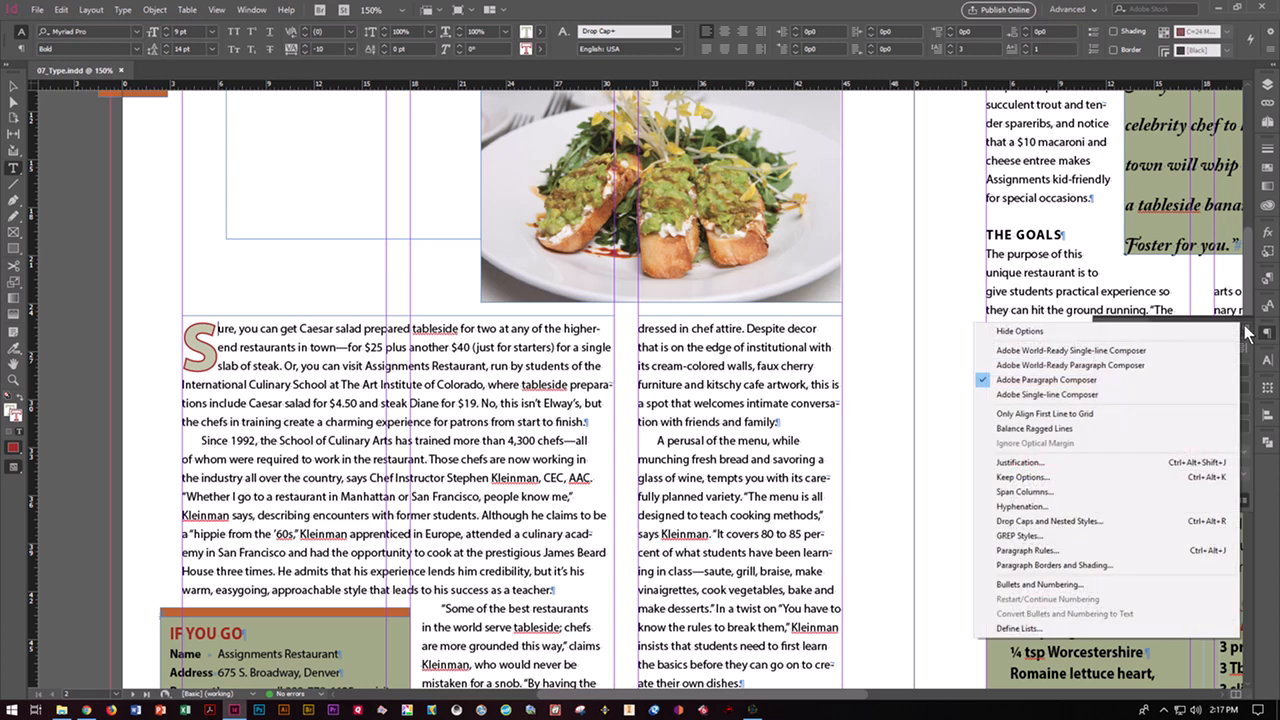
left_click(1067, 522)
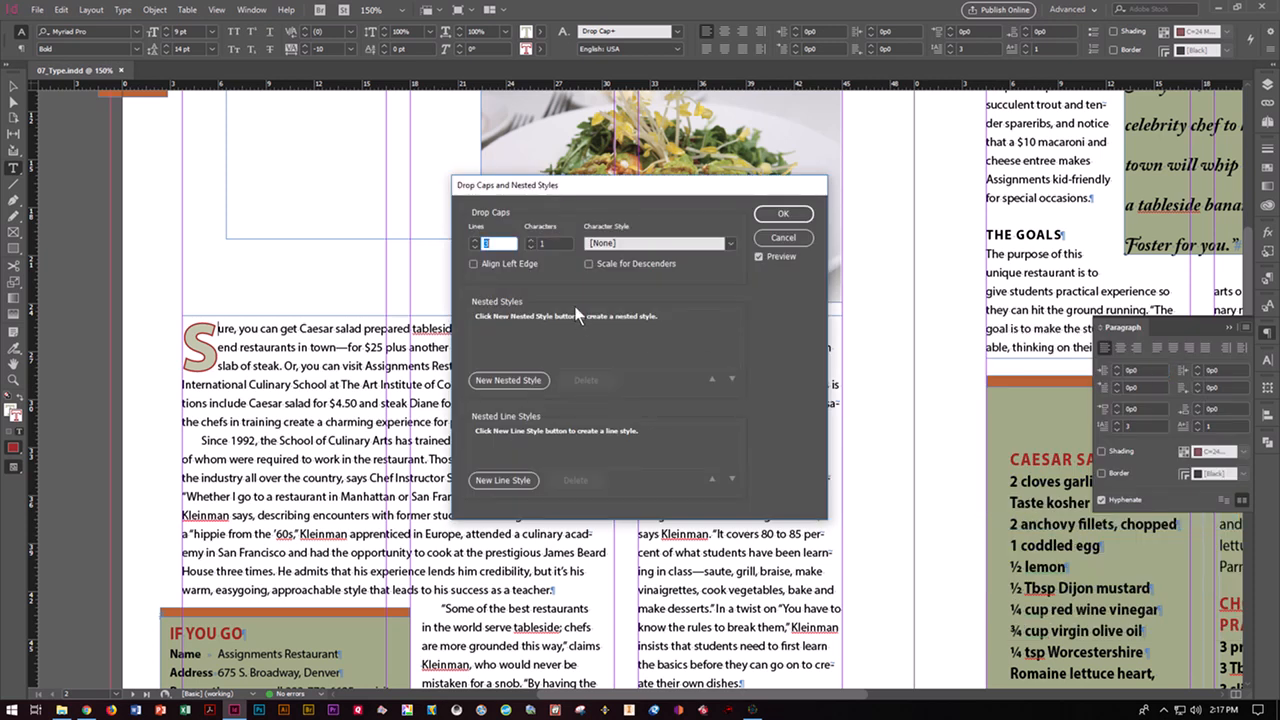
left_click(472, 265)
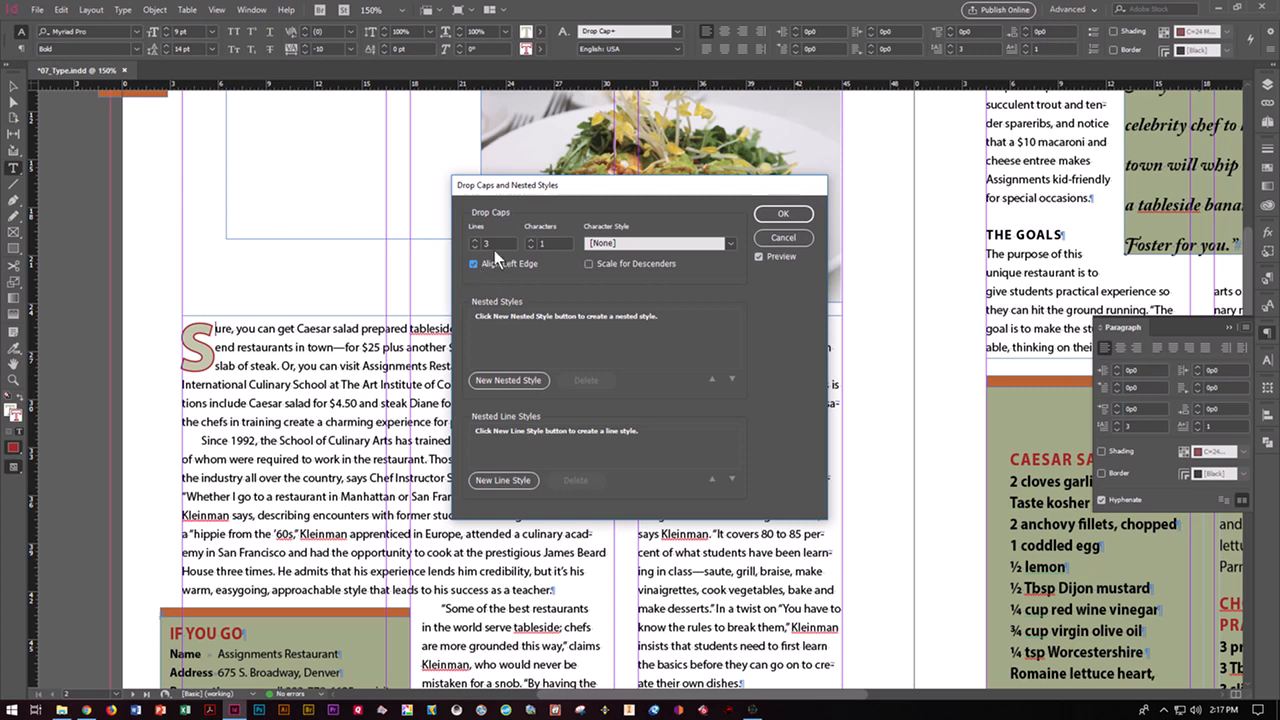
left_click(786, 214)
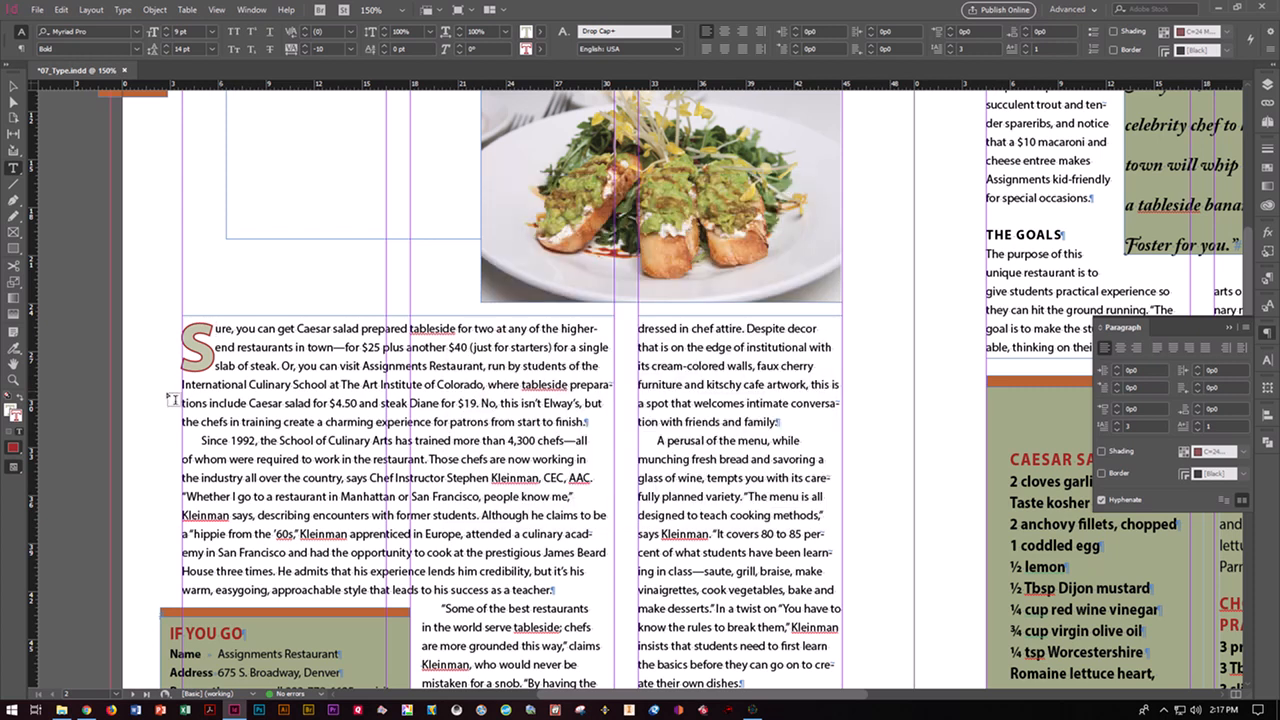
left_click(68, 276)
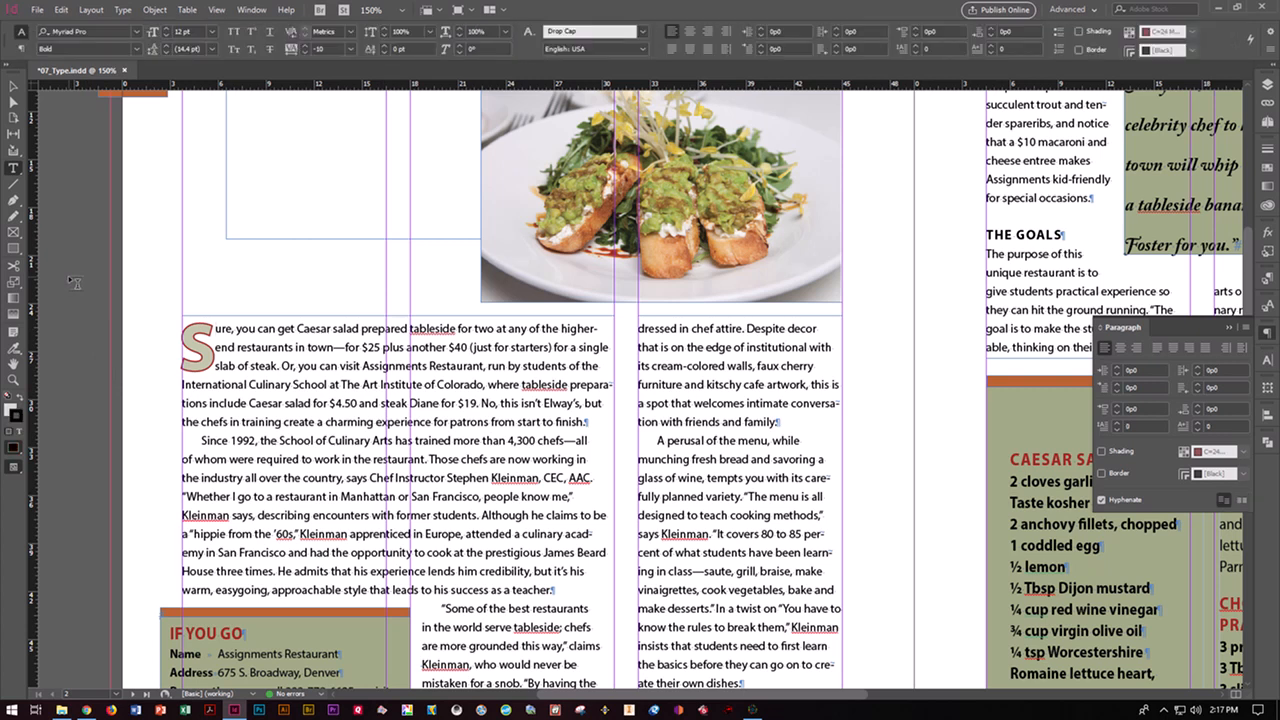
key("ctrl+s")
Set the tracking of the whole IF YOU GO heading in the green sidebar on page 2 to 50.
scroll(371, 424, "down", 3)
left_click(241, 487)
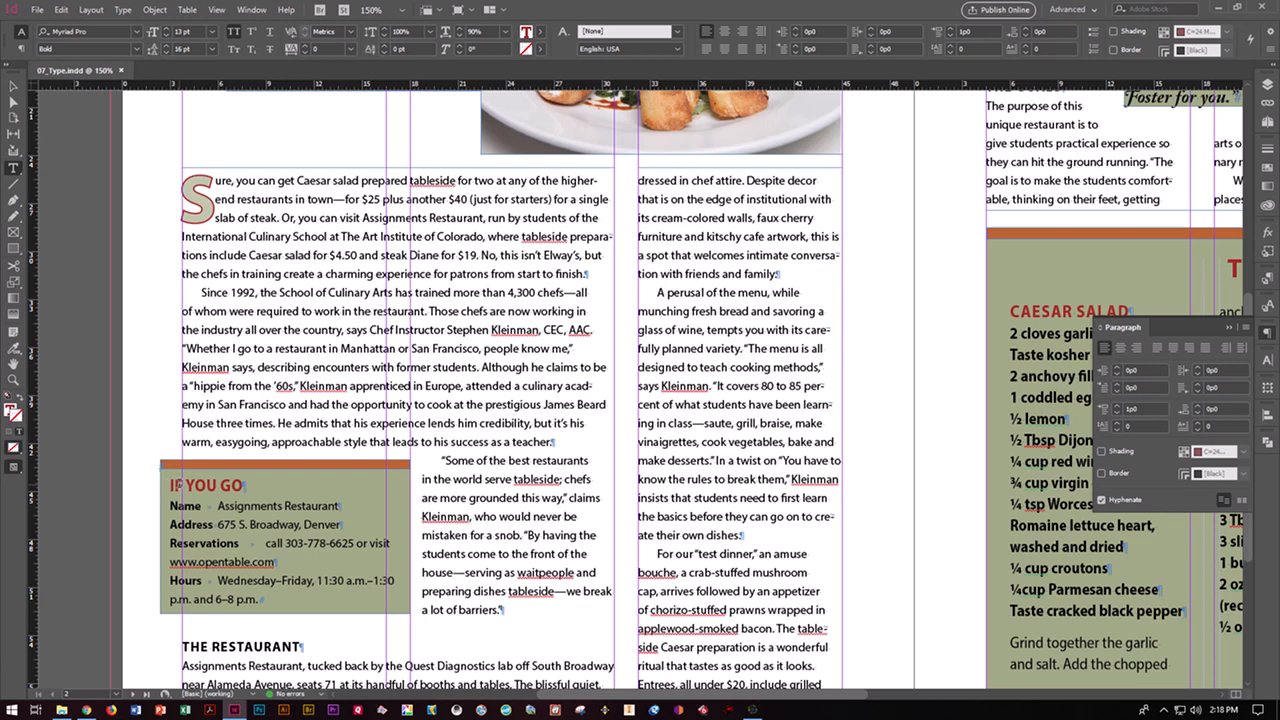
left_click(207, 485)
left_click(1270, 362)
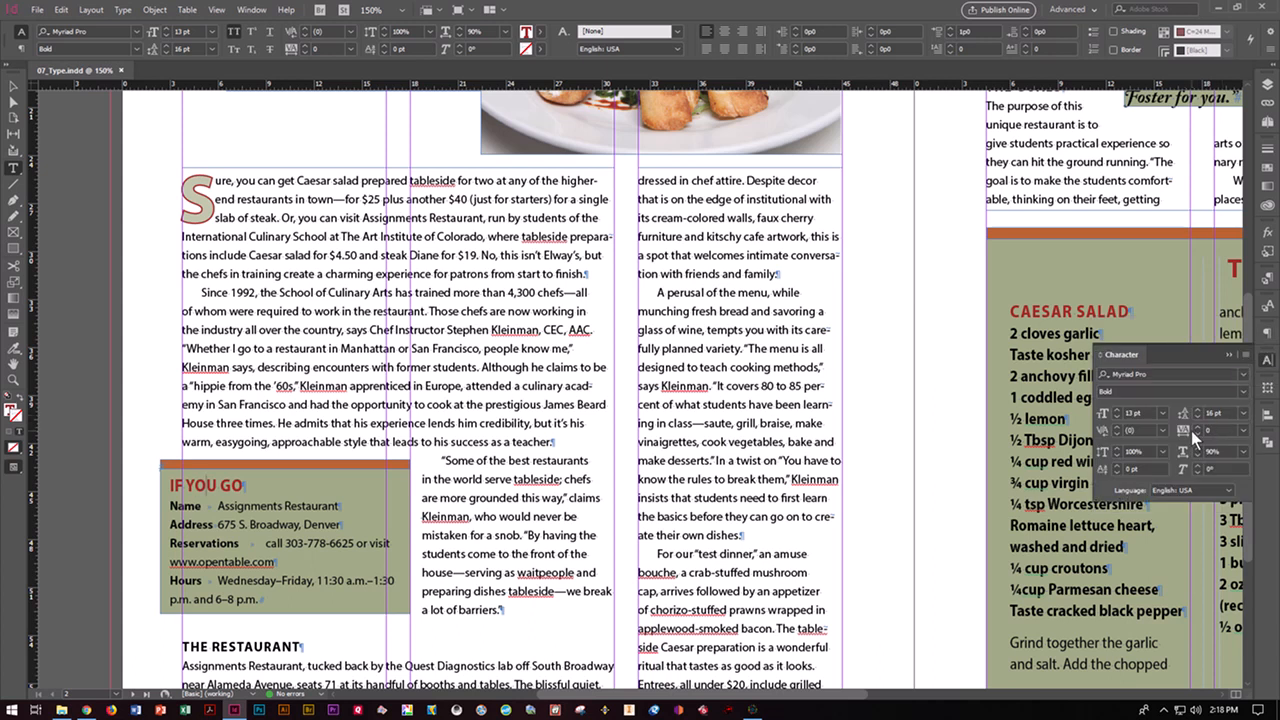
left_click(1244, 431)
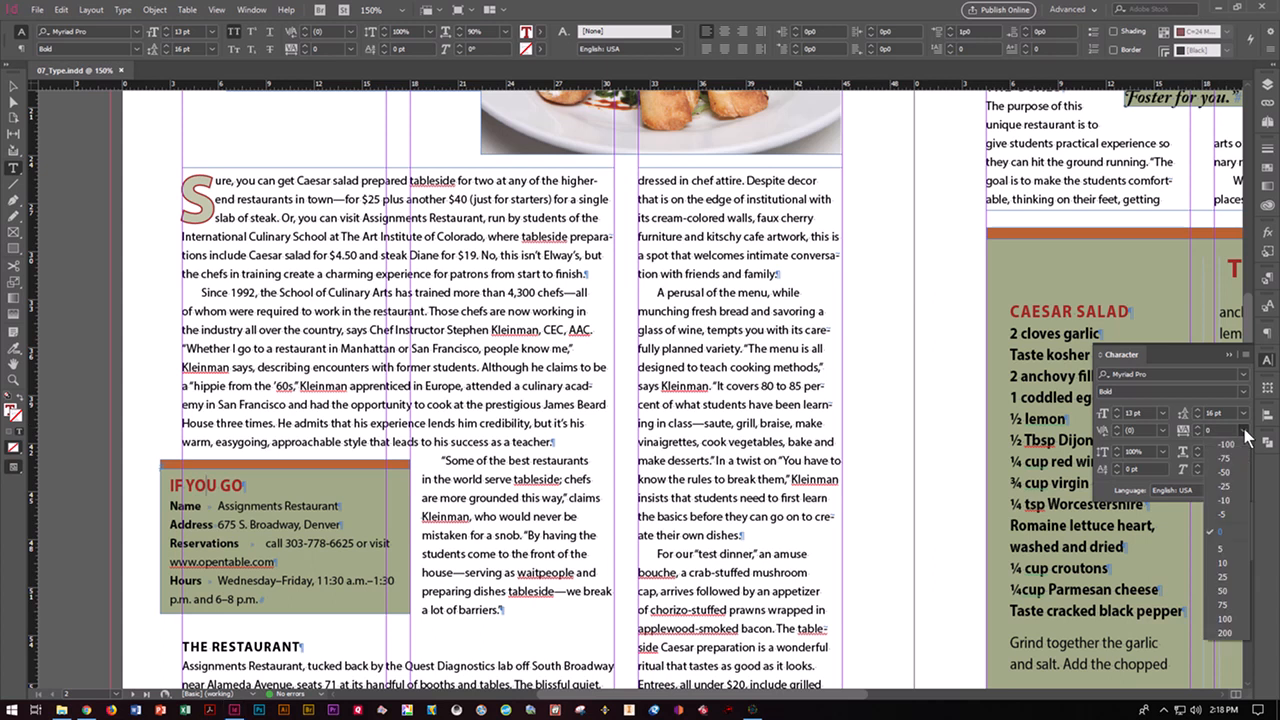
left_click(1226, 591)
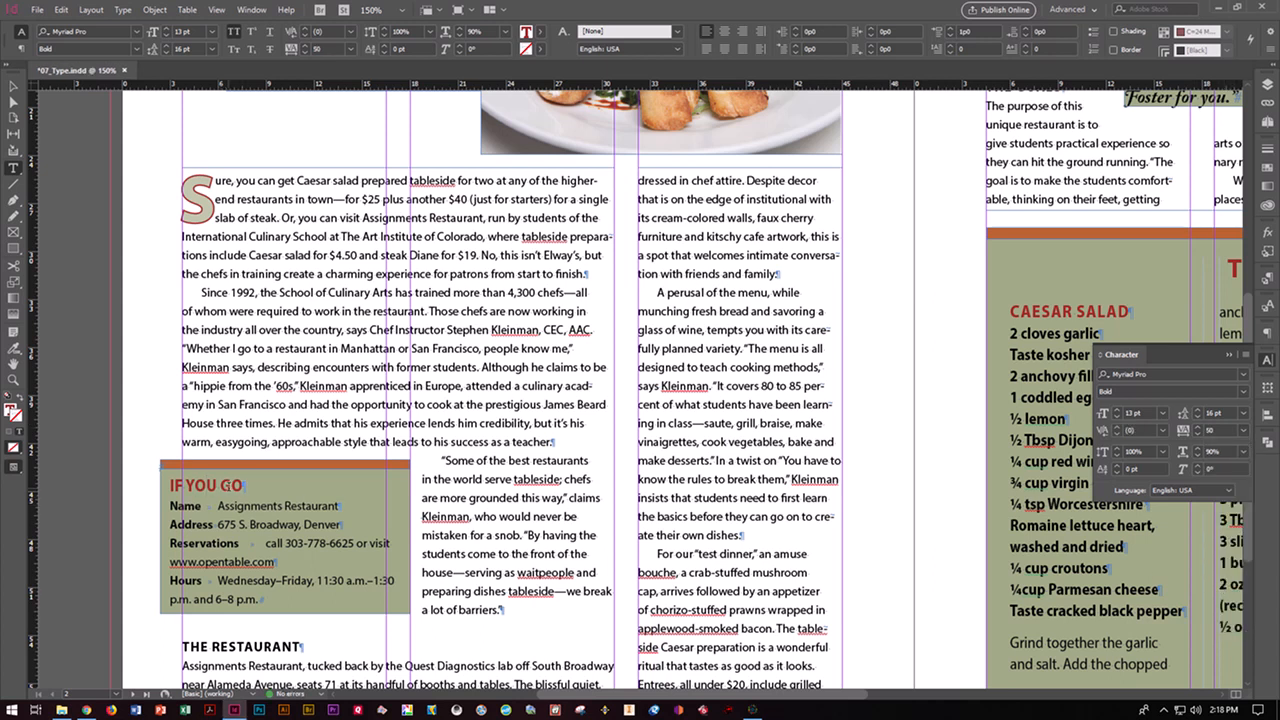
left_click_drag(244, 485, 168, 486)
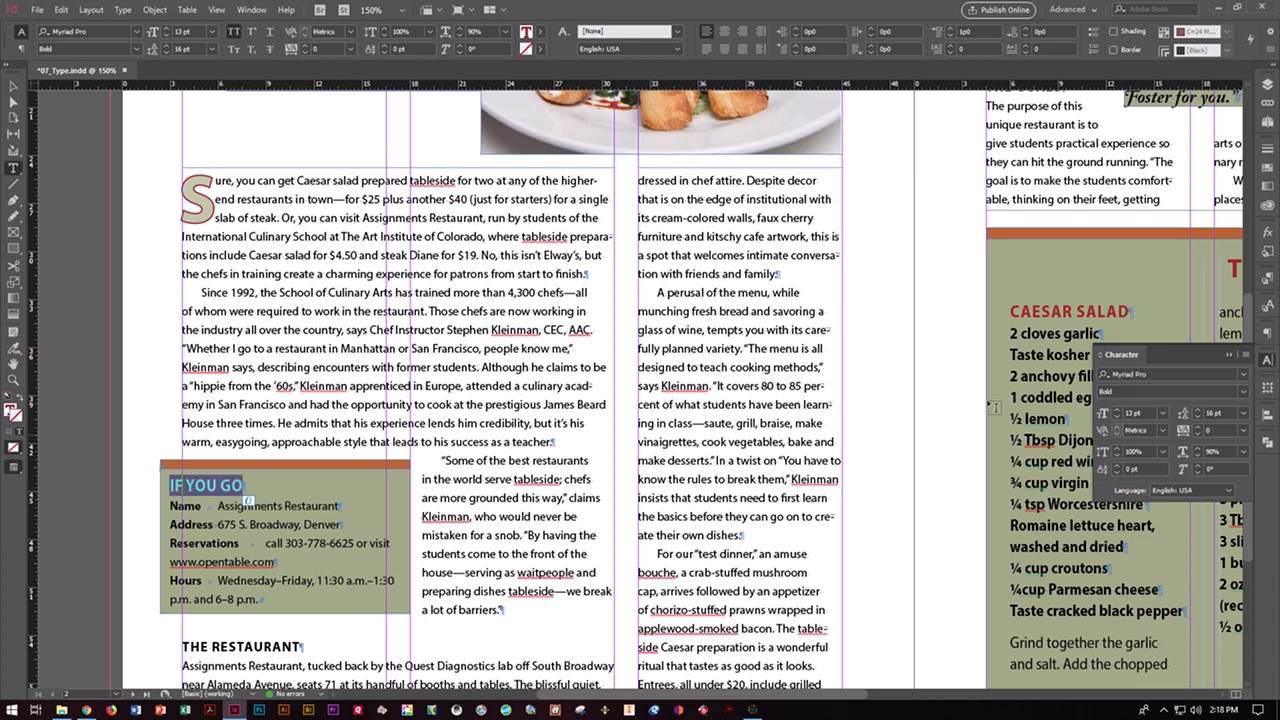
left_click(1245, 430)
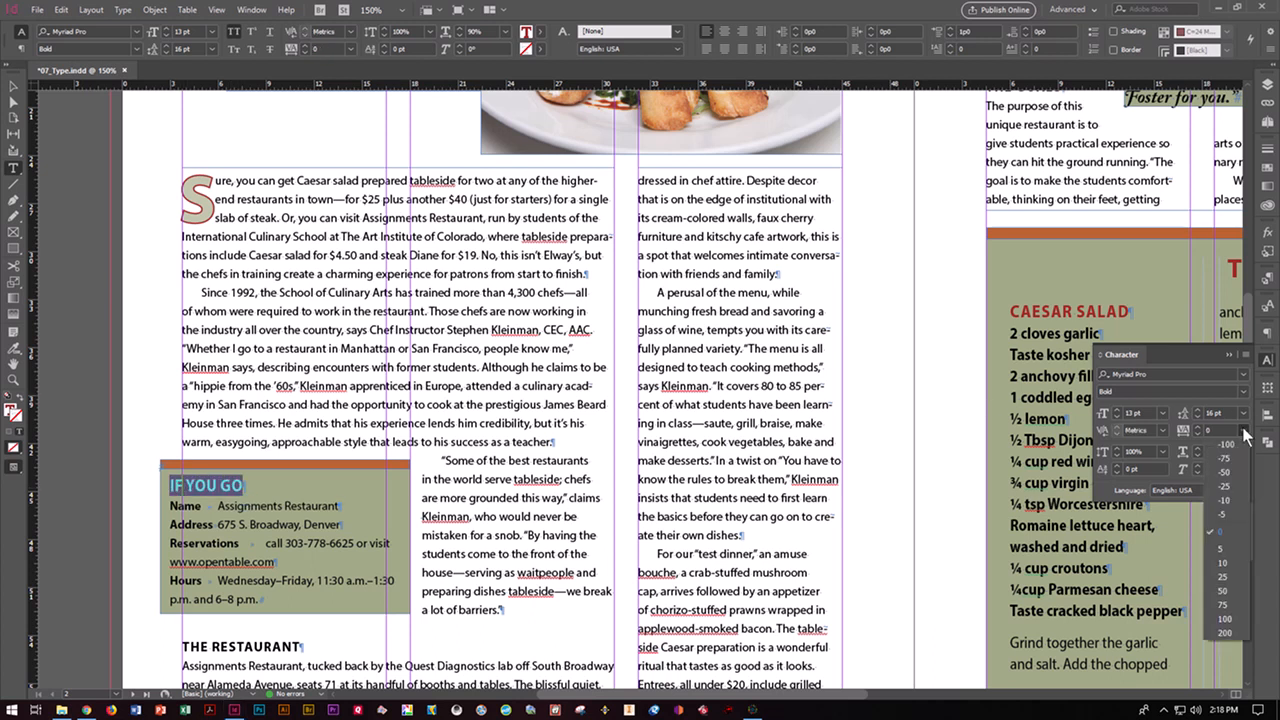
left_click(1223, 591)
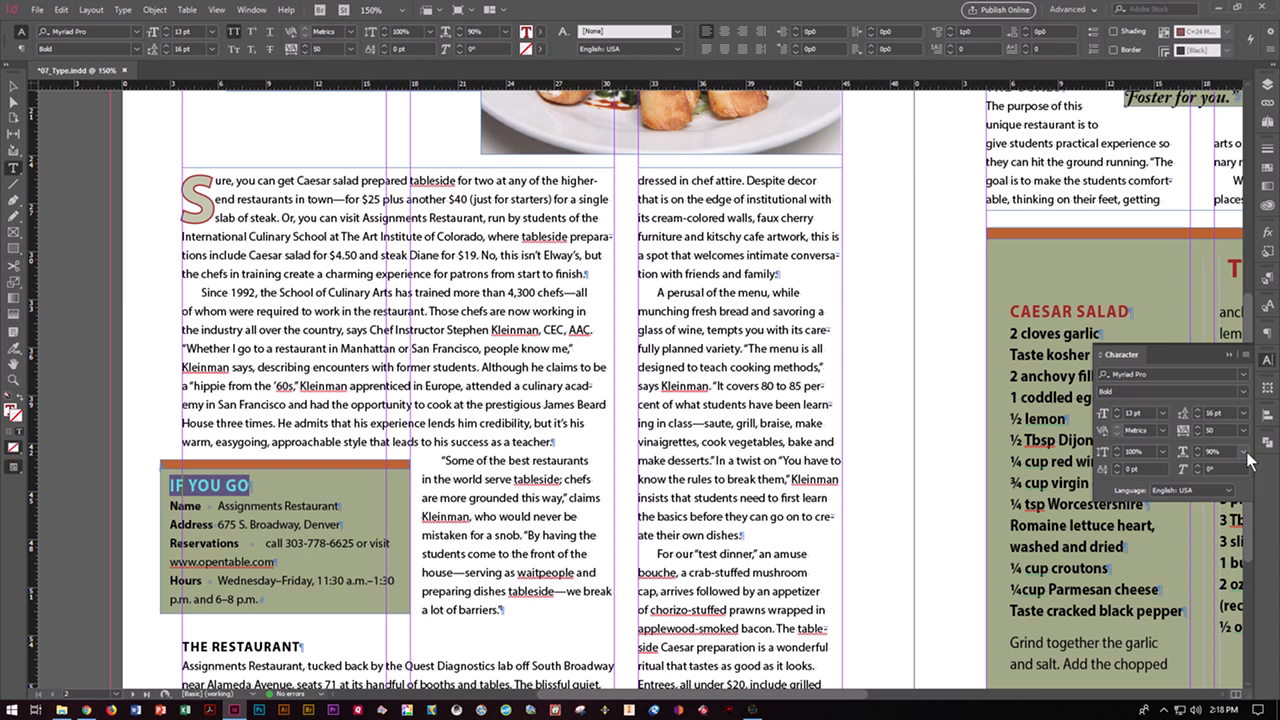
Try a tracking of 100 on the IF YOU GO heading and set it back to 50.
left_click(1245, 432)
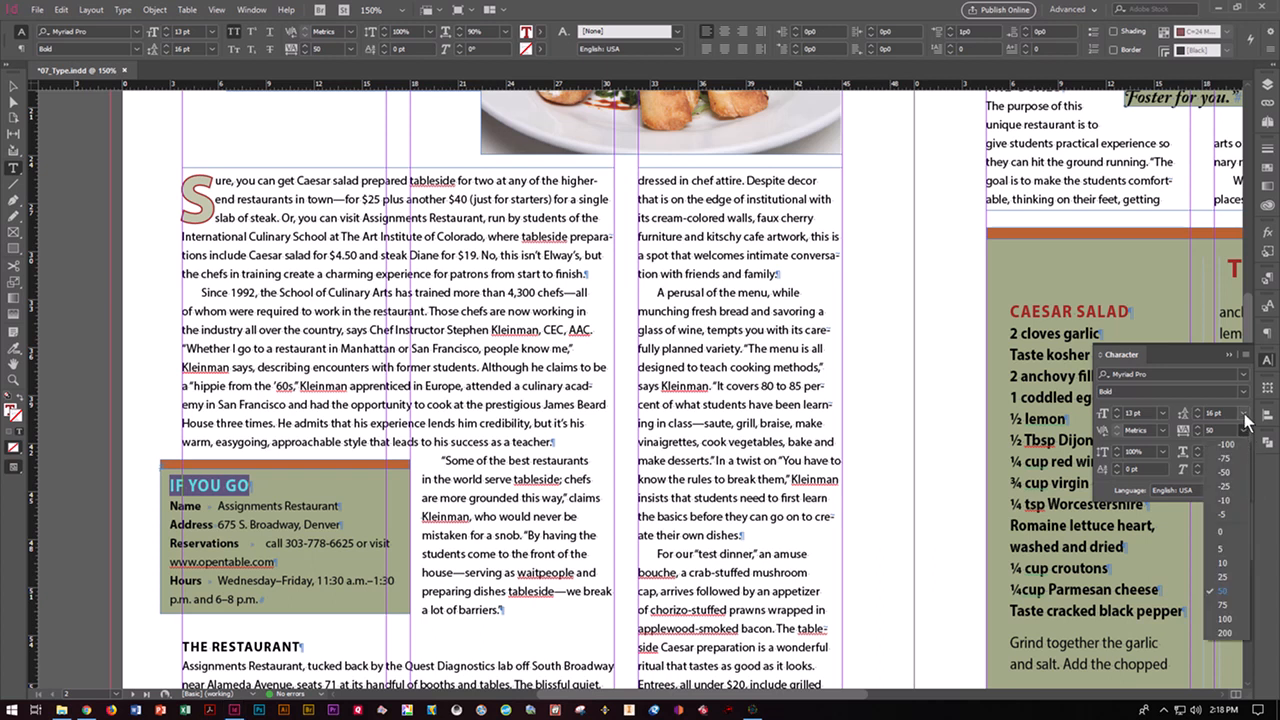
left_click(1222, 620)
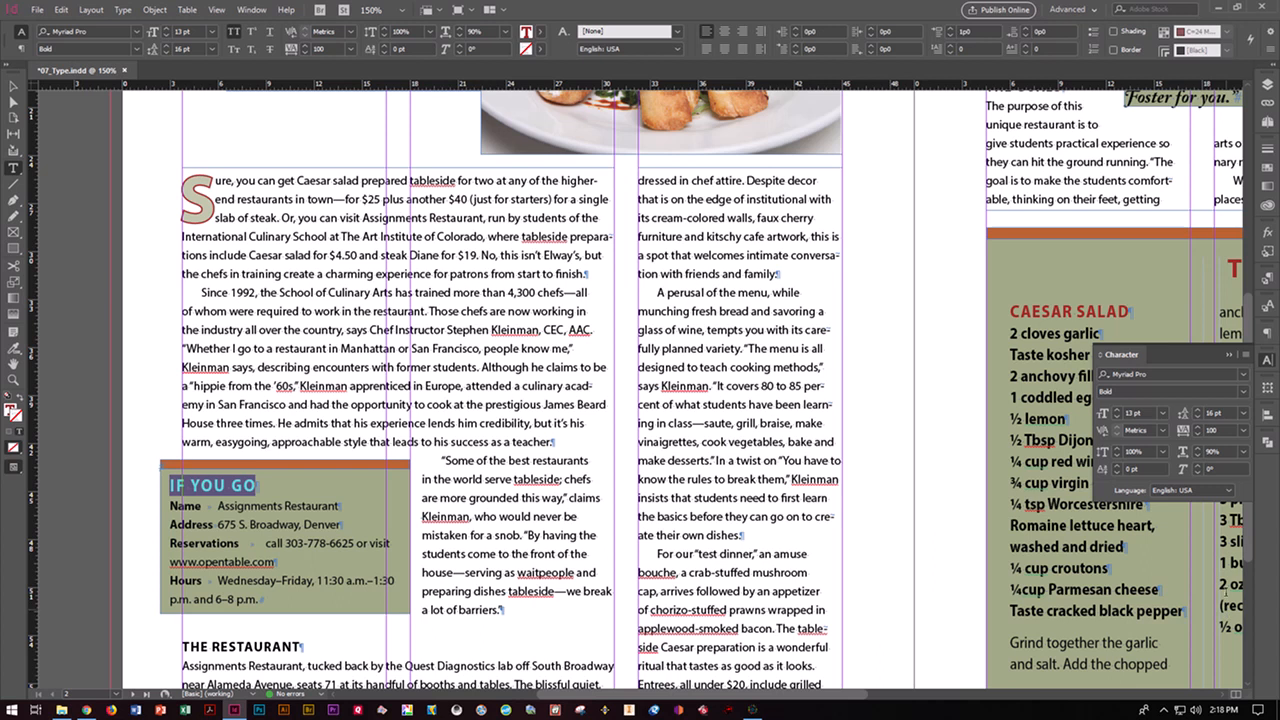
left_click(1245, 452)
left_click(1245, 432)
left_click(1245, 432)
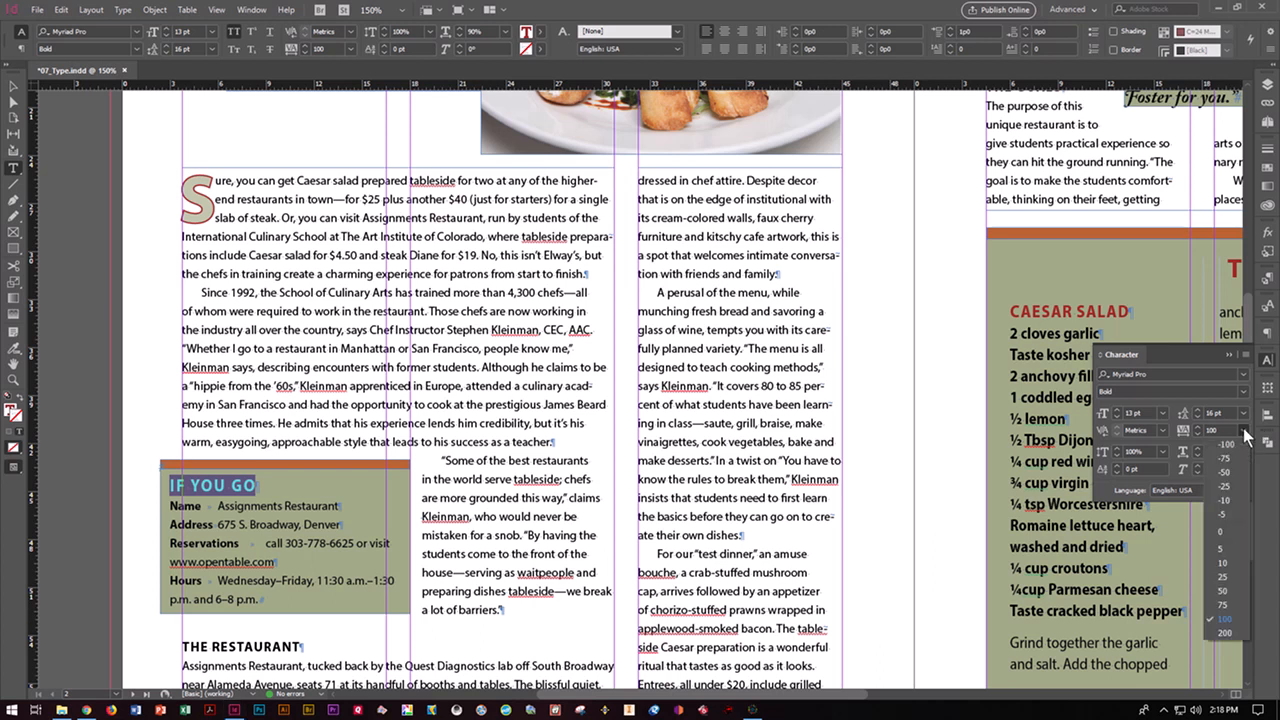
left_click(1226, 590)
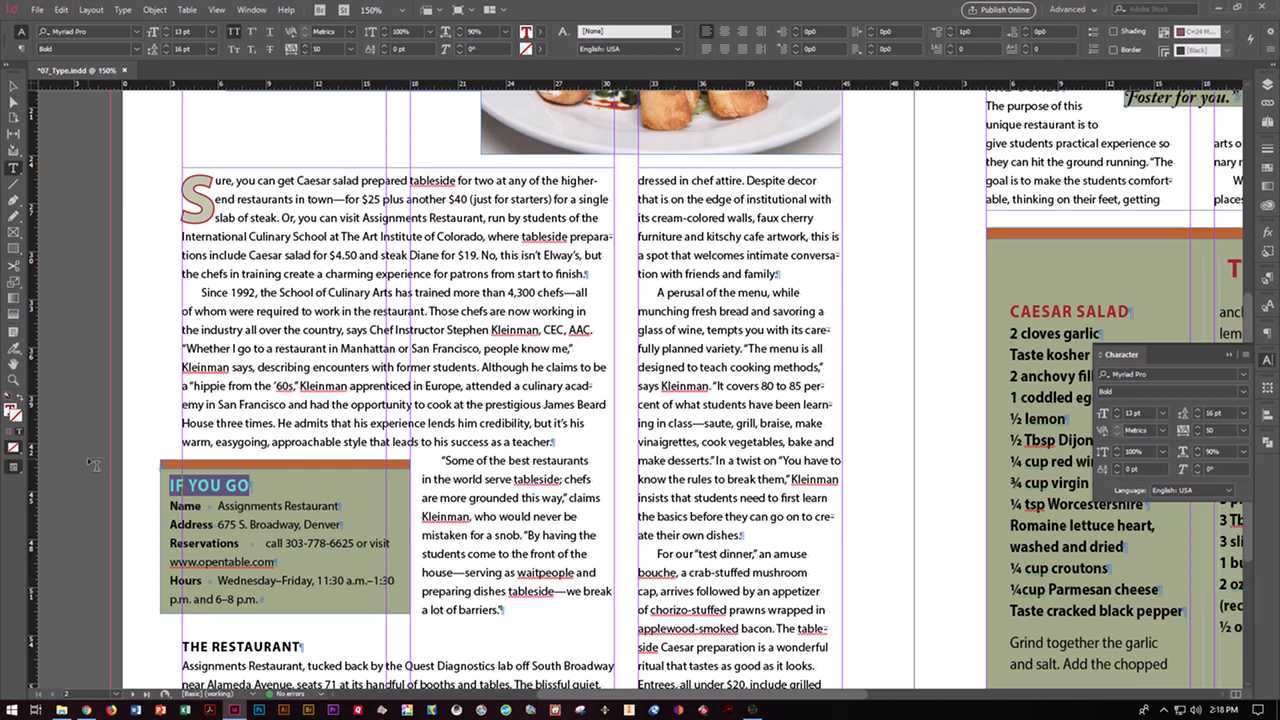
Save the document with the heading deselected and fit the whole two-page spread in the window.
left_click(70, 150)
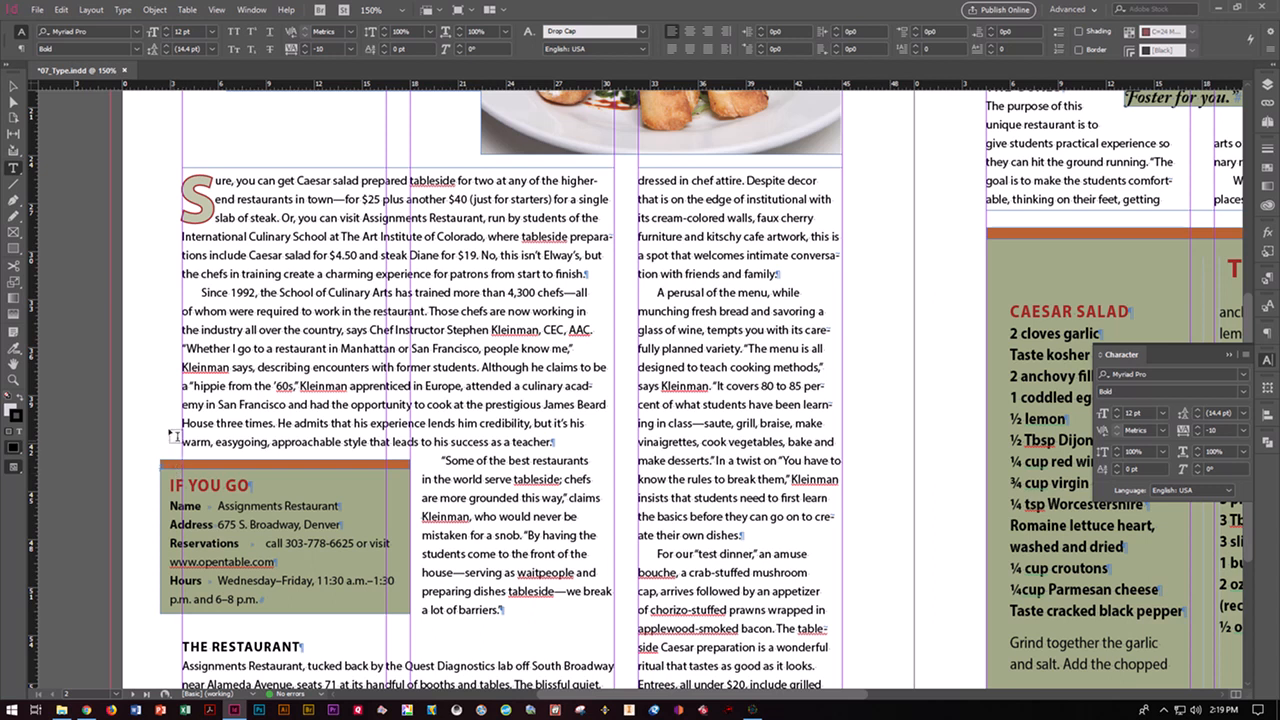
key("ctrl+s")
left_click(215, 10)
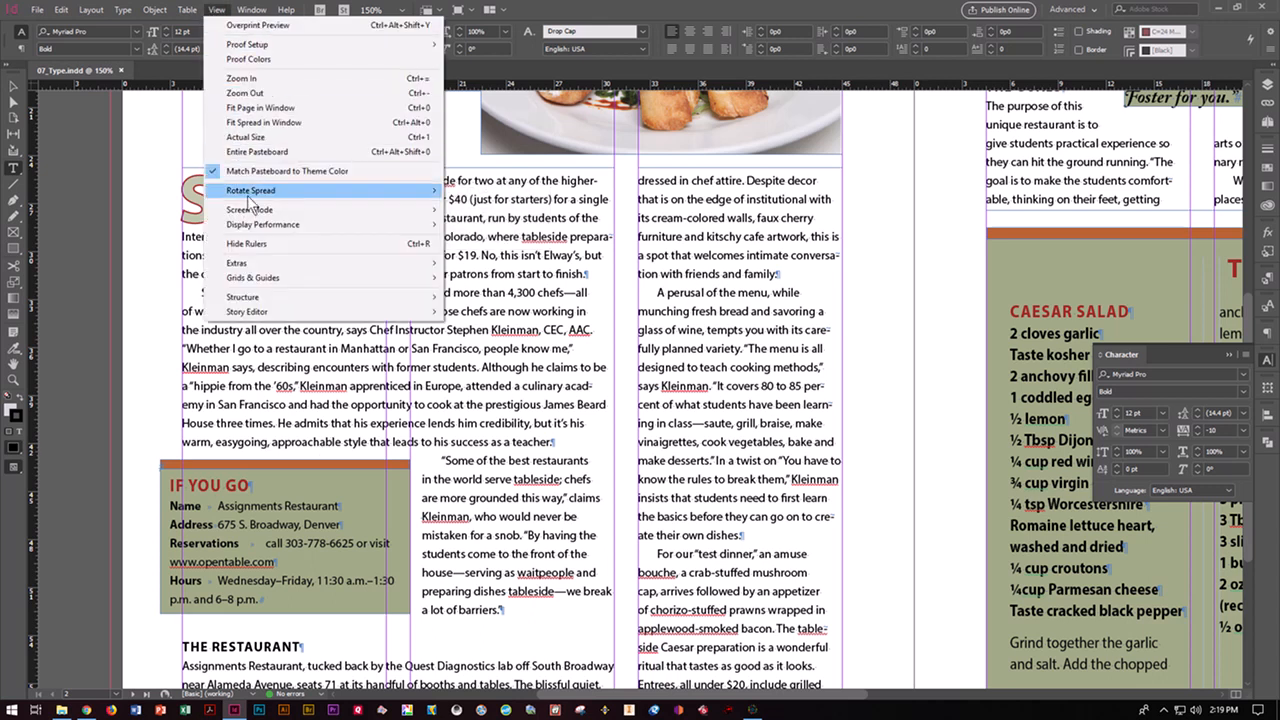
left_click(263, 122)
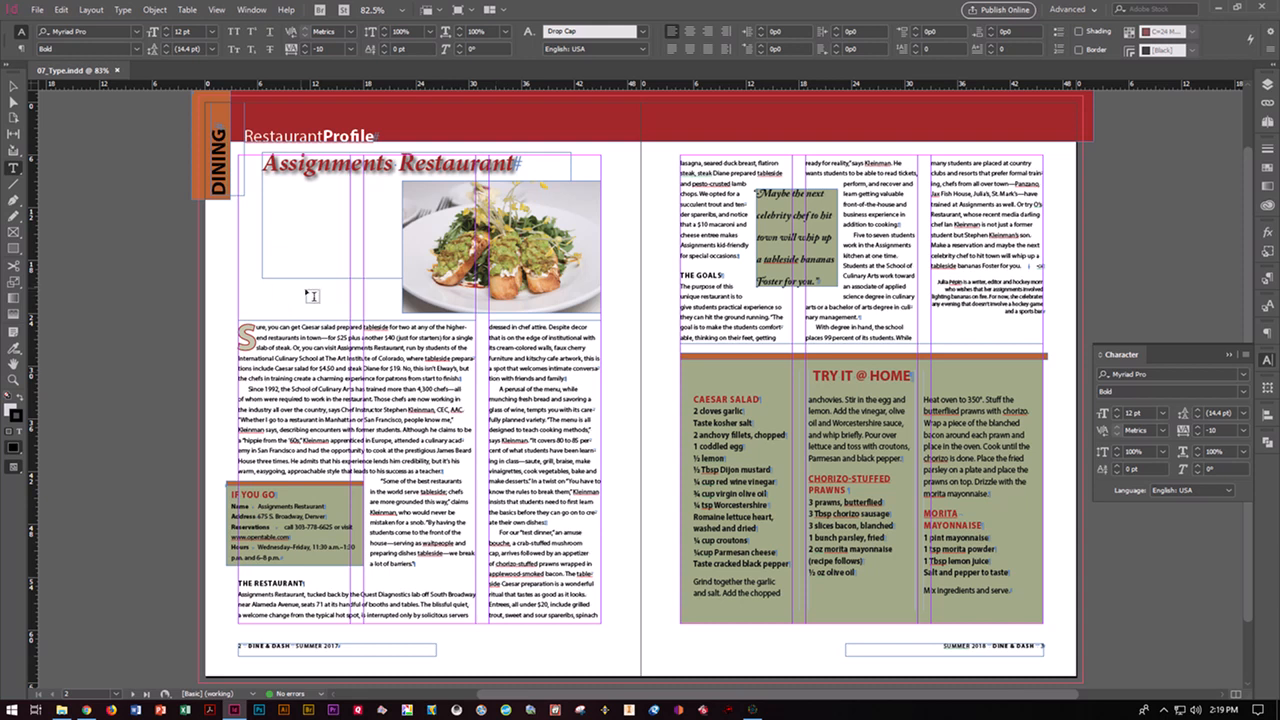
left_click(302, 362)
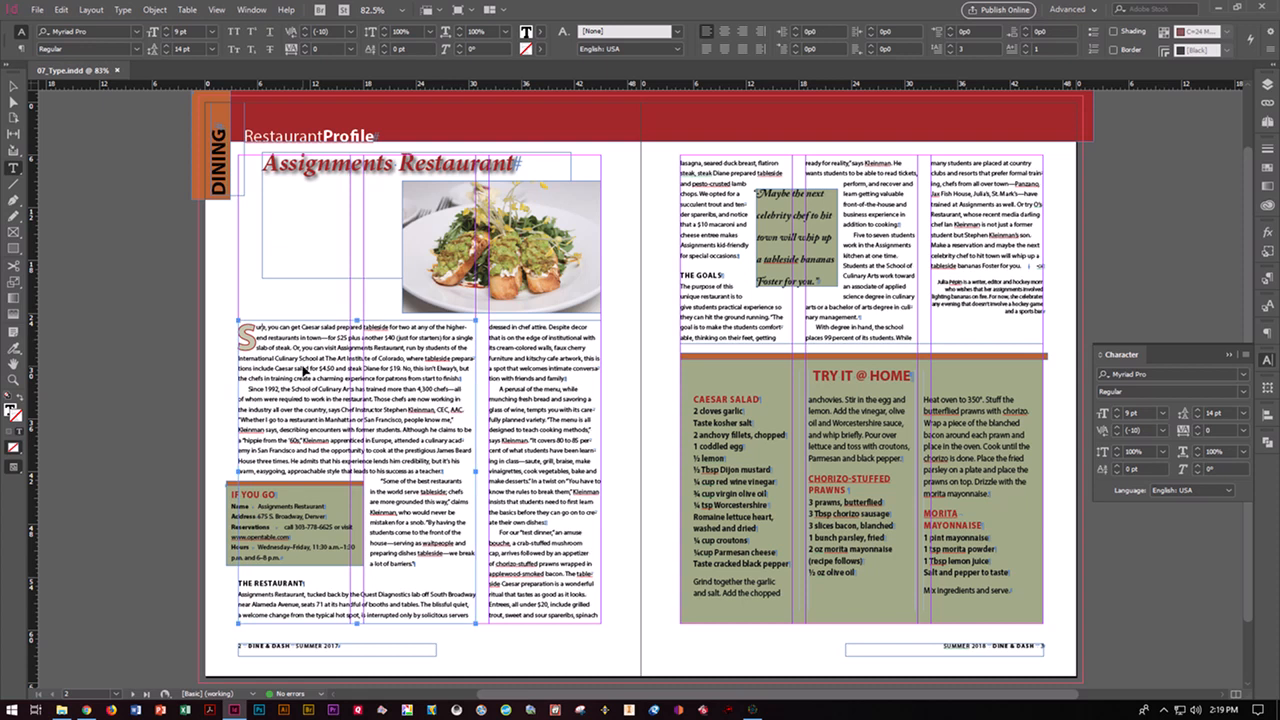
Try the Adobe Single-line Composer on the whole article story and set it back to the Adobe Paragraph Composer.
key("ctrl+a")
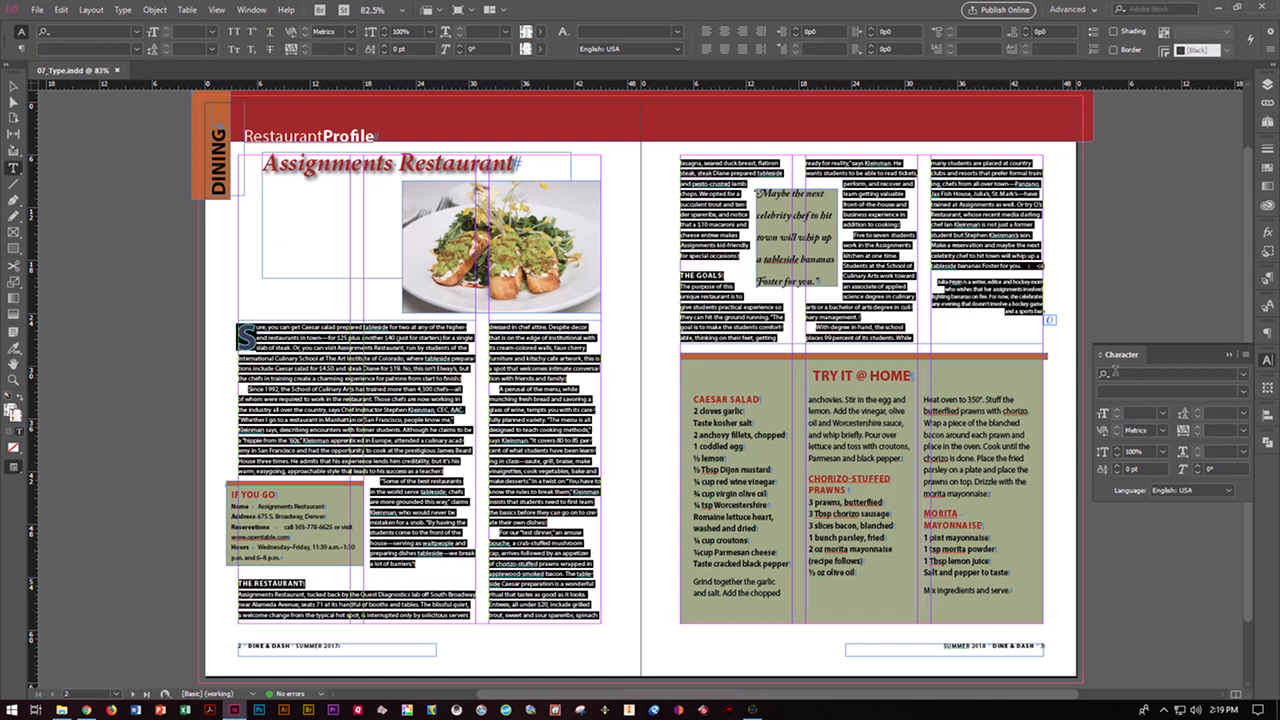
left_click(1267, 335)
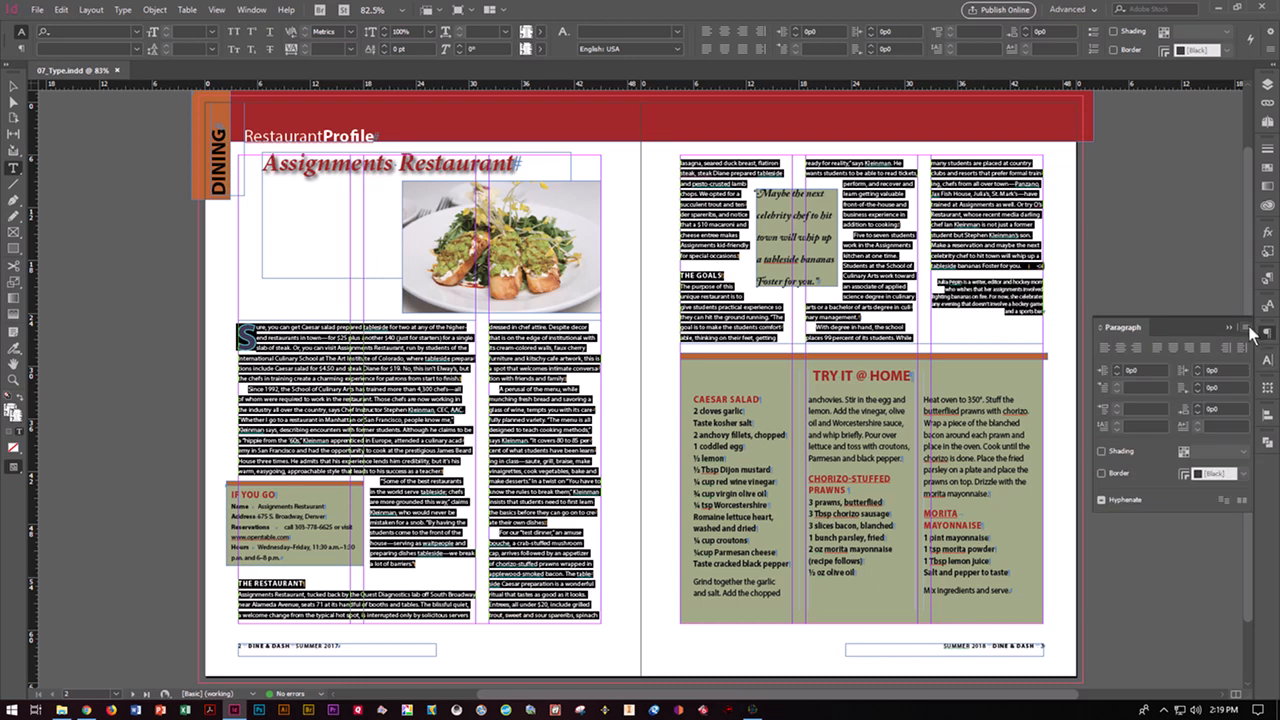
left_click(1248, 330)
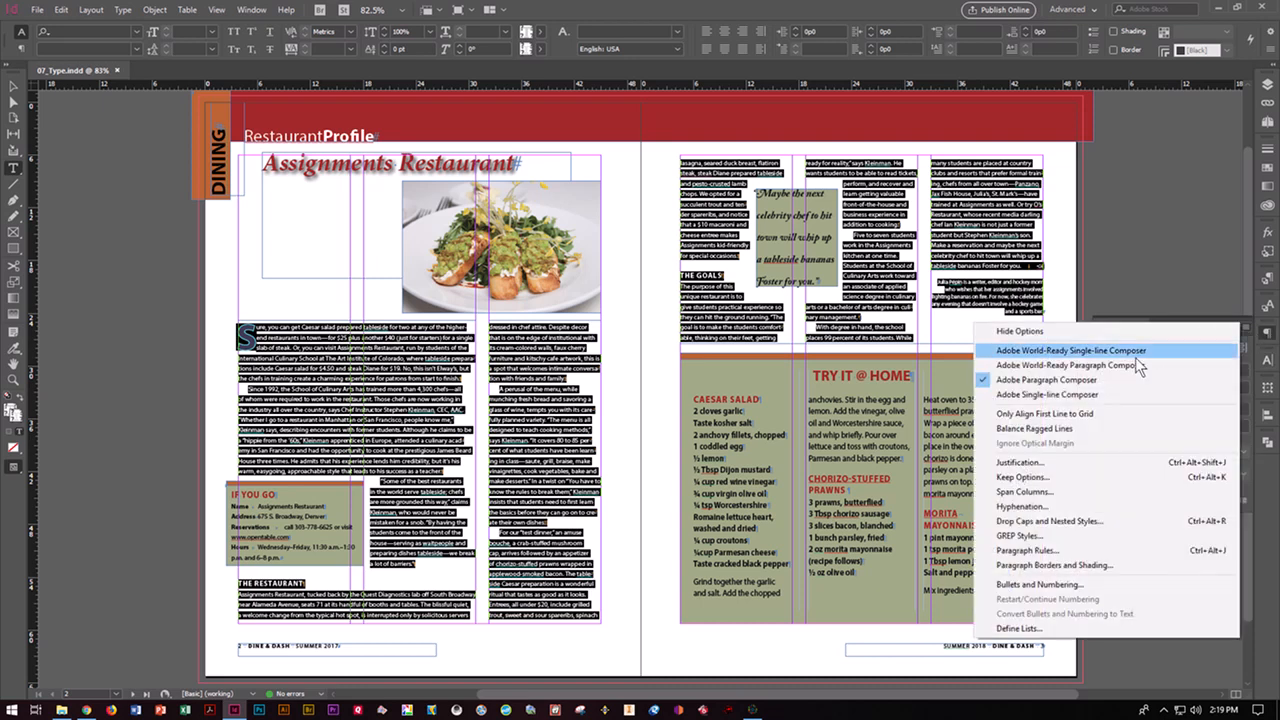
left_click(1100, 395)
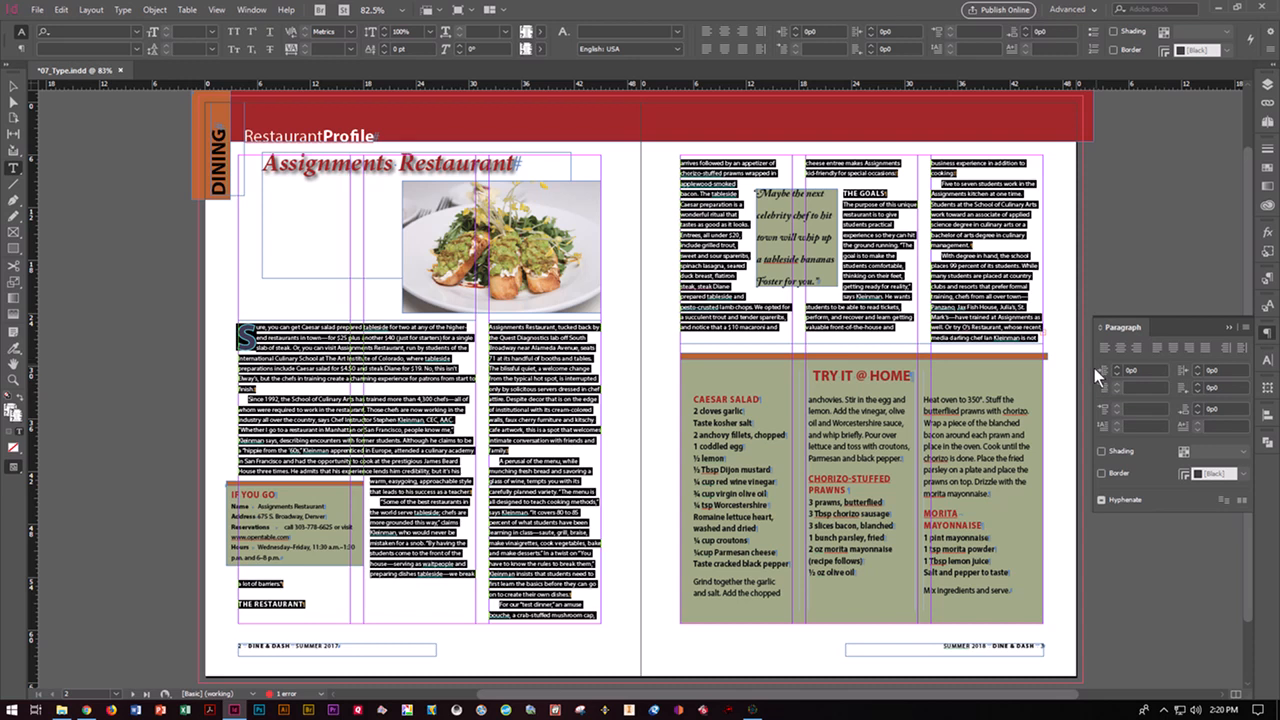
left_click(1247, 337)
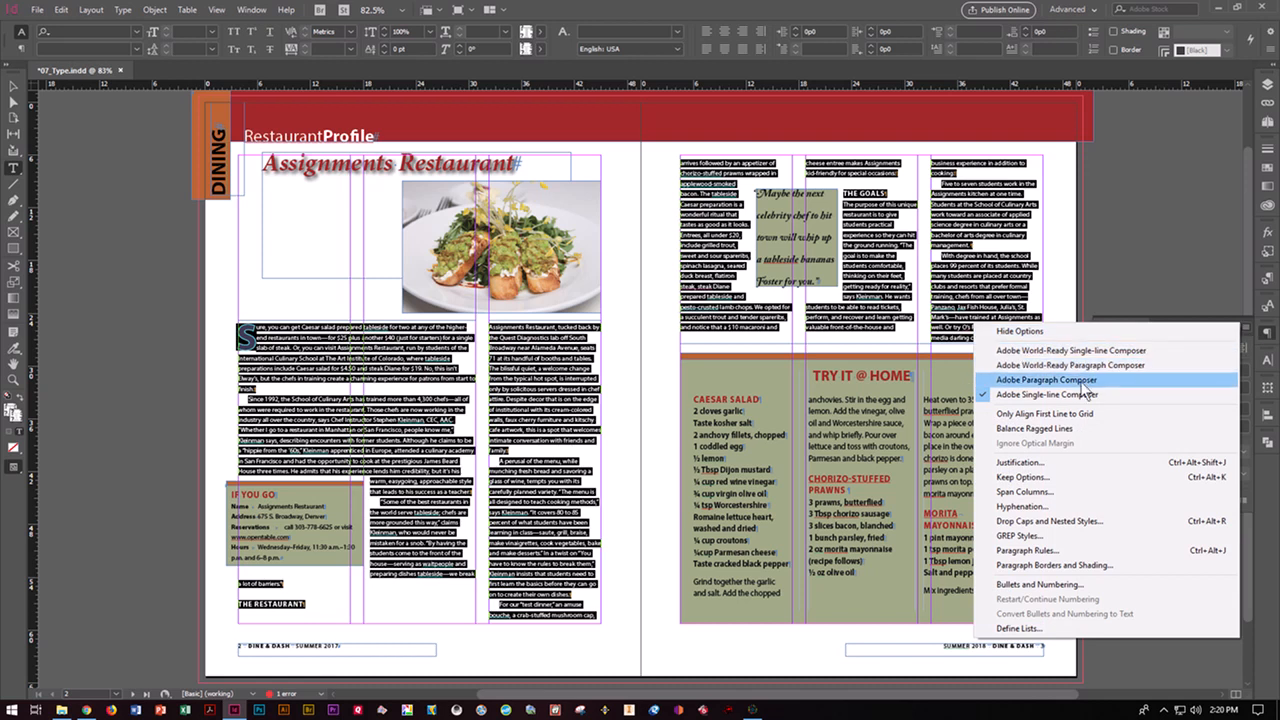
left_click(1081, 386)
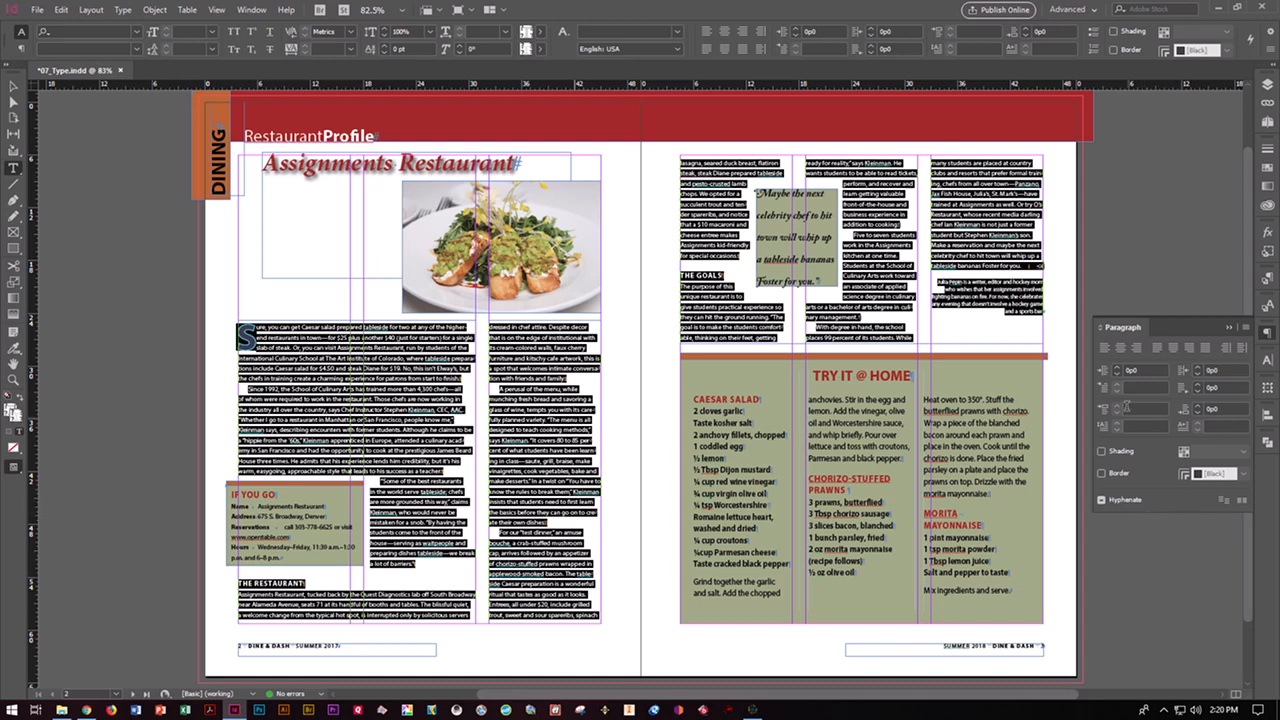
Turn off hyphenation for the whole article story and deselect the text.
left_click(1102, 500)
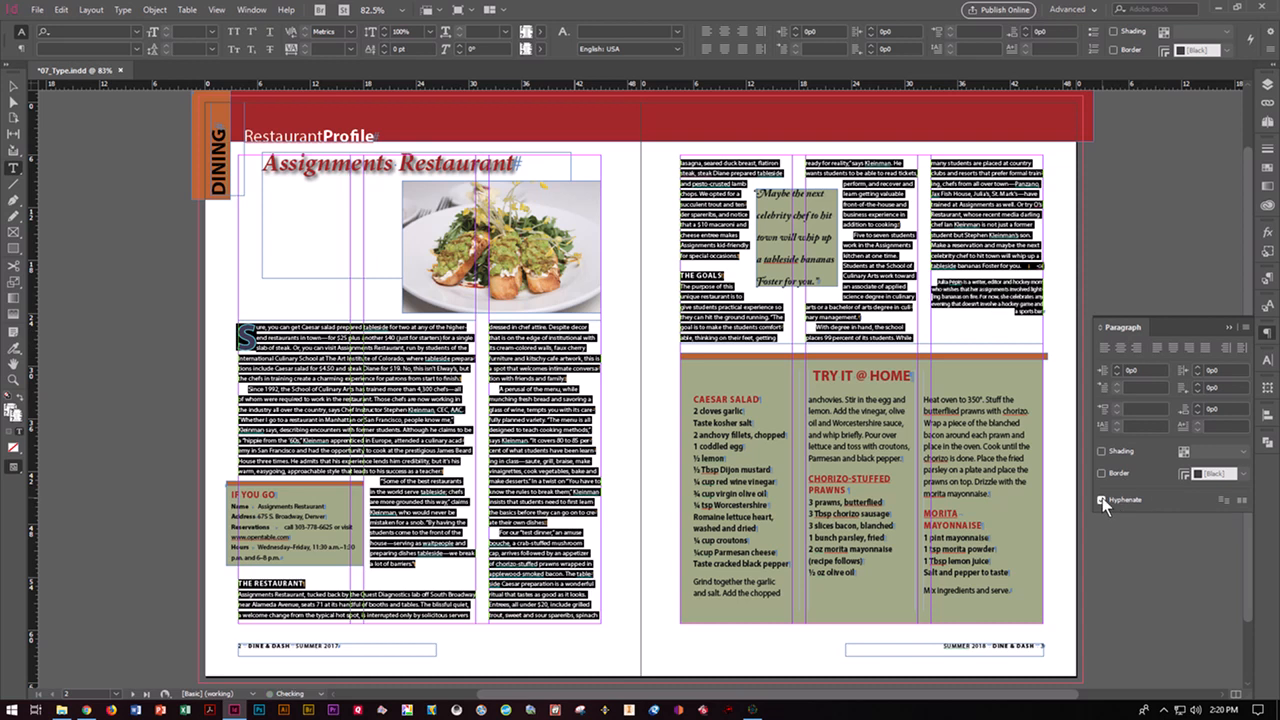
left_click(1102, 500)
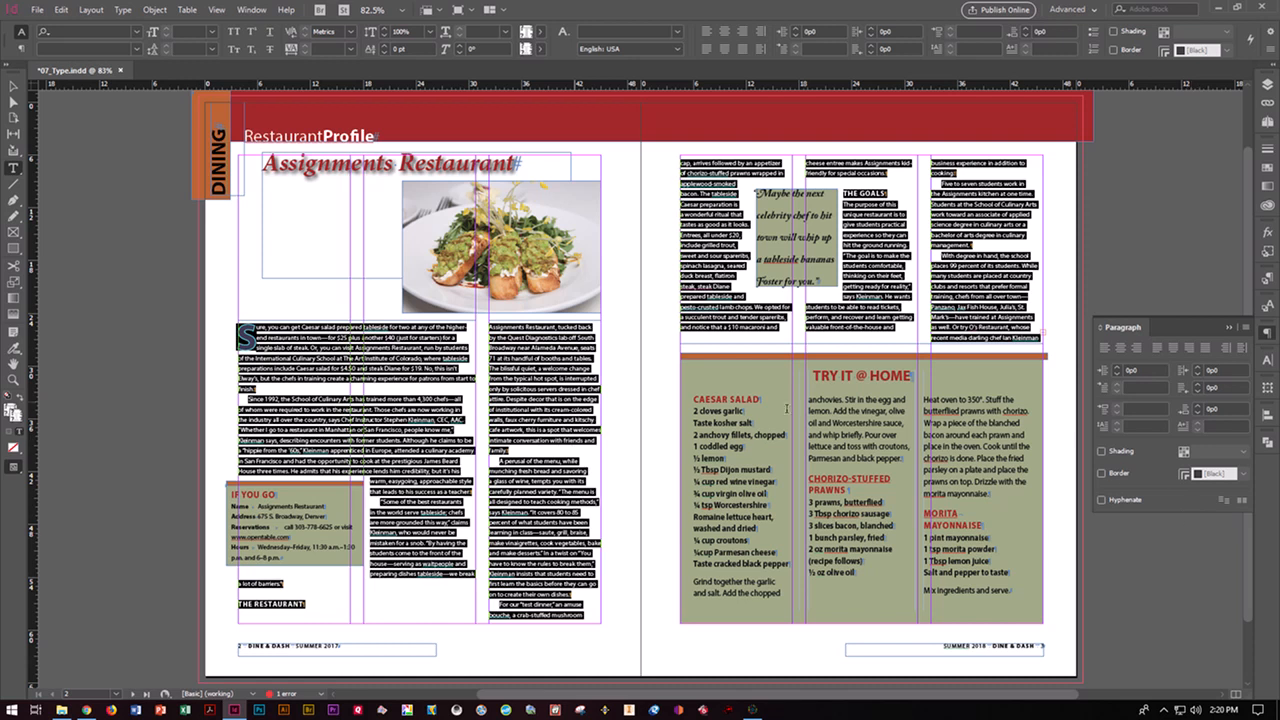
left_click(376, 348)
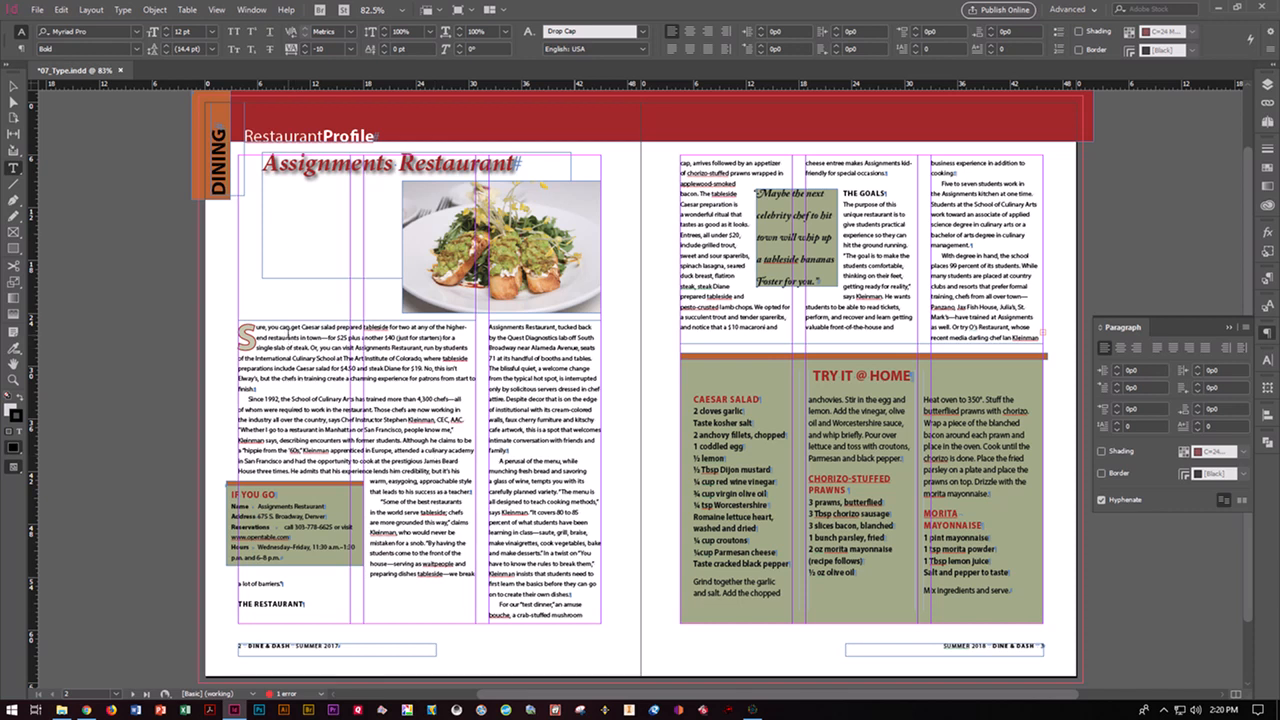
left_click(289, 332)
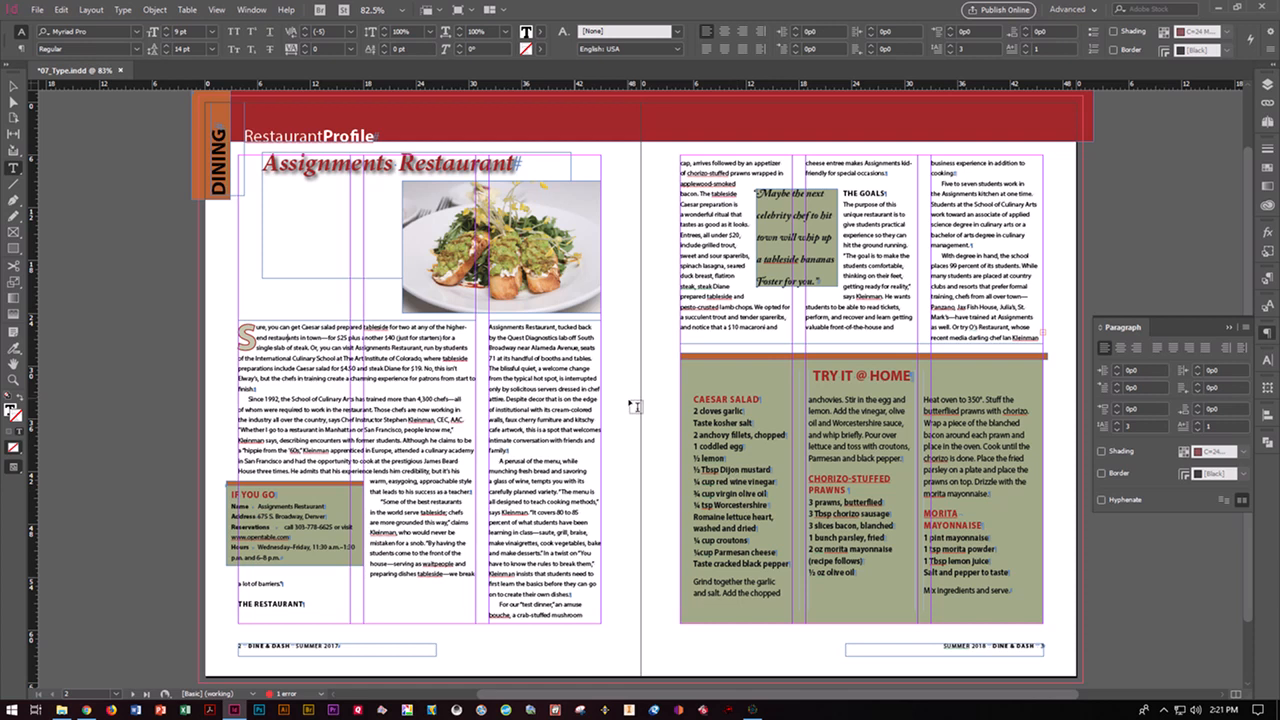
Select the whole article story and turn on Balance Ragged Lines for it.
left_click(394, 358)
key("ctrl+a")
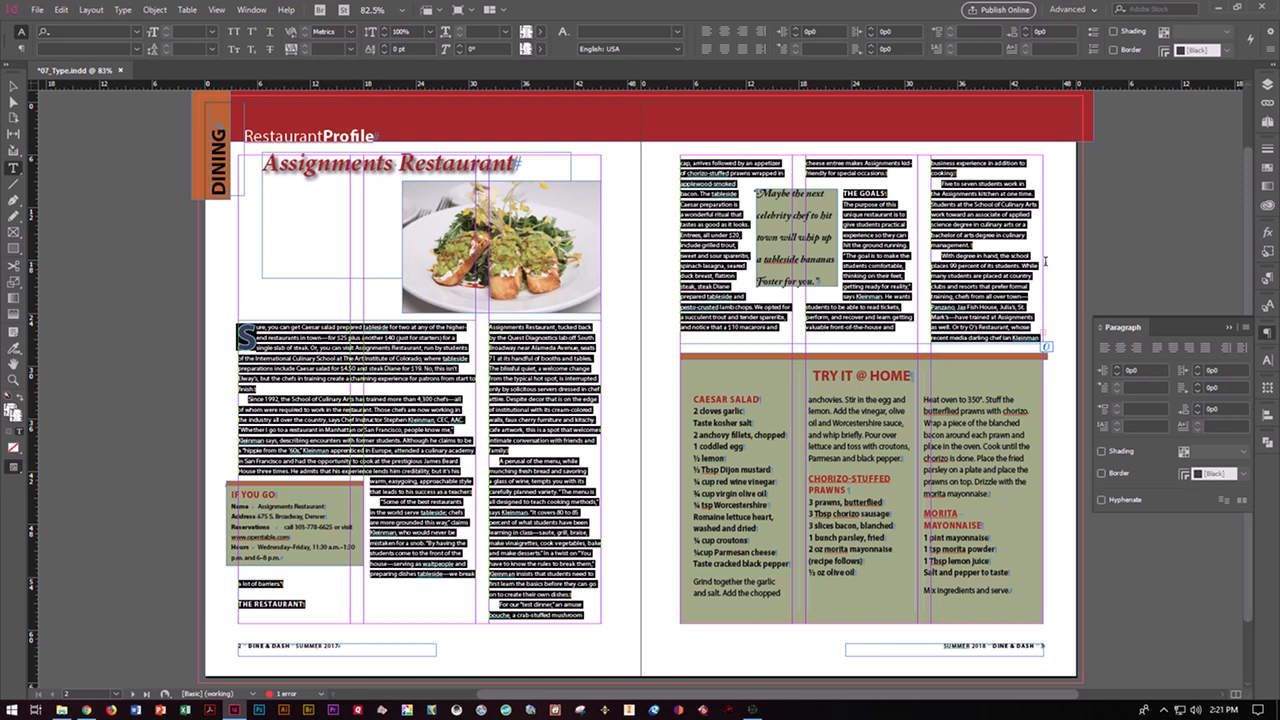
left_click(1242, 328)
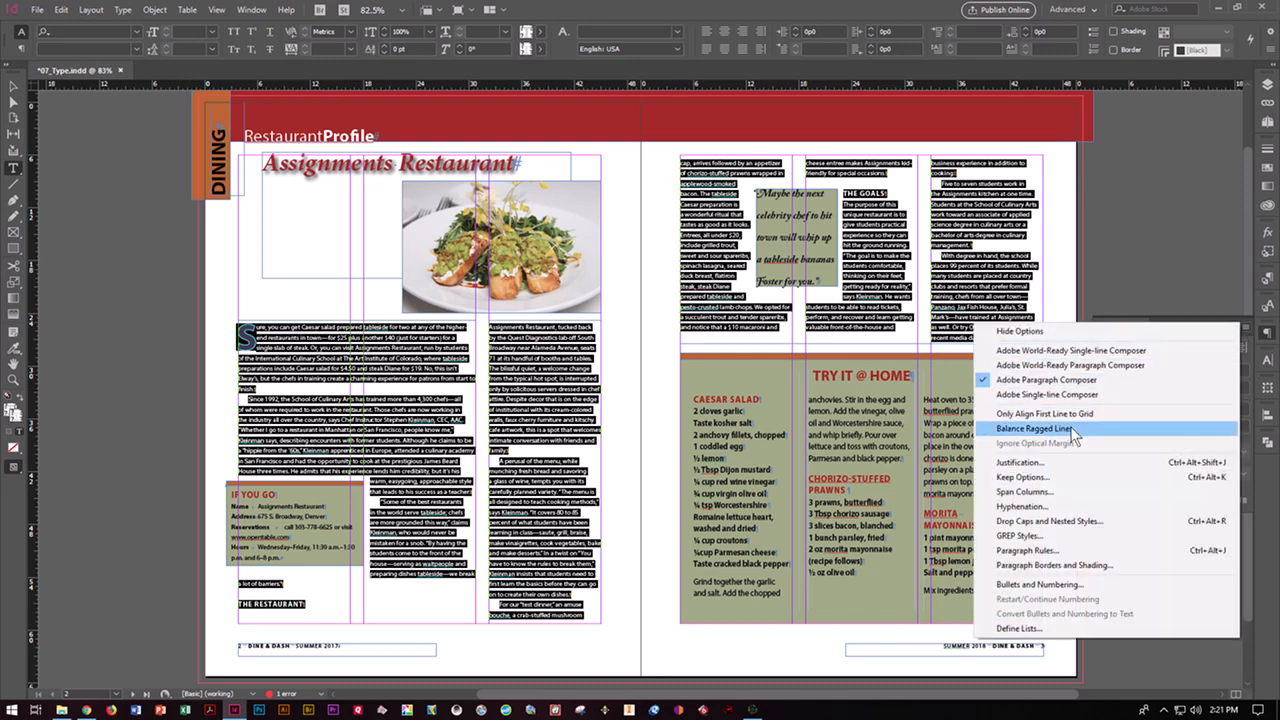
left_click(1072, 430)
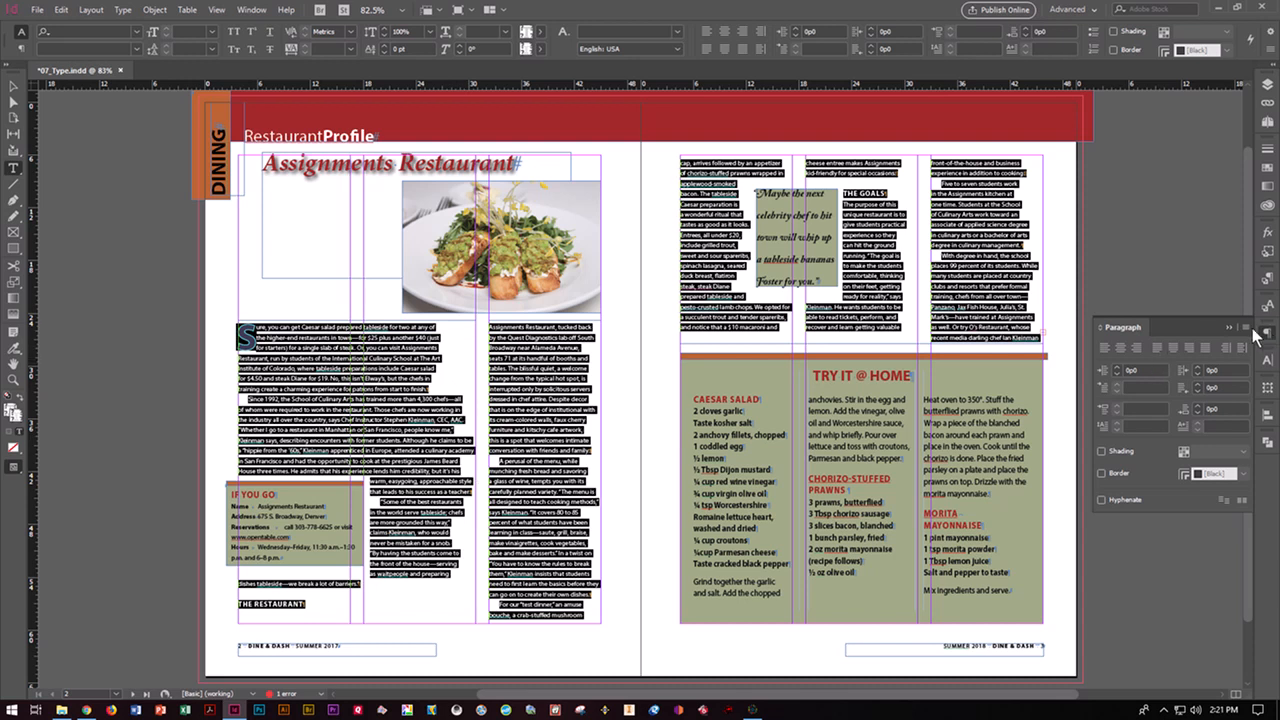
Compare the article with Balance Ragged Lines off and on again, then save the document with the text deselected.
left_click(1245, 327)
left_click(1022, 430)
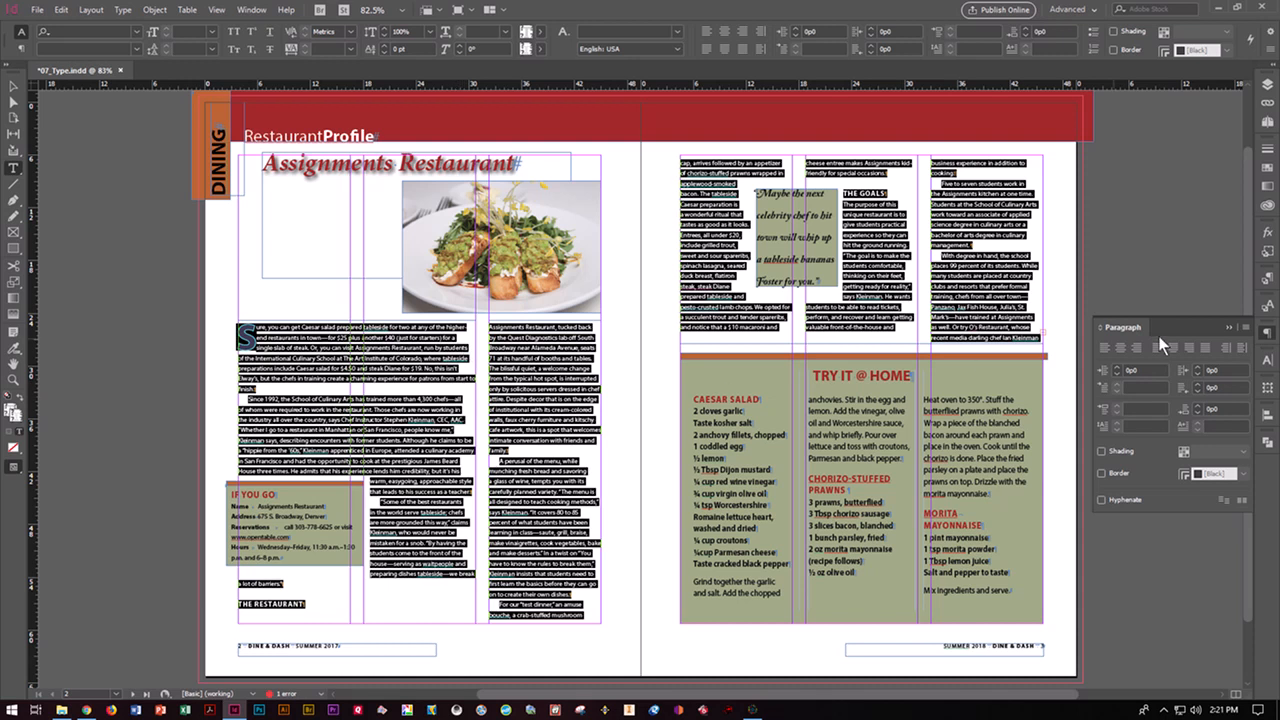
left_click(1245, 327)
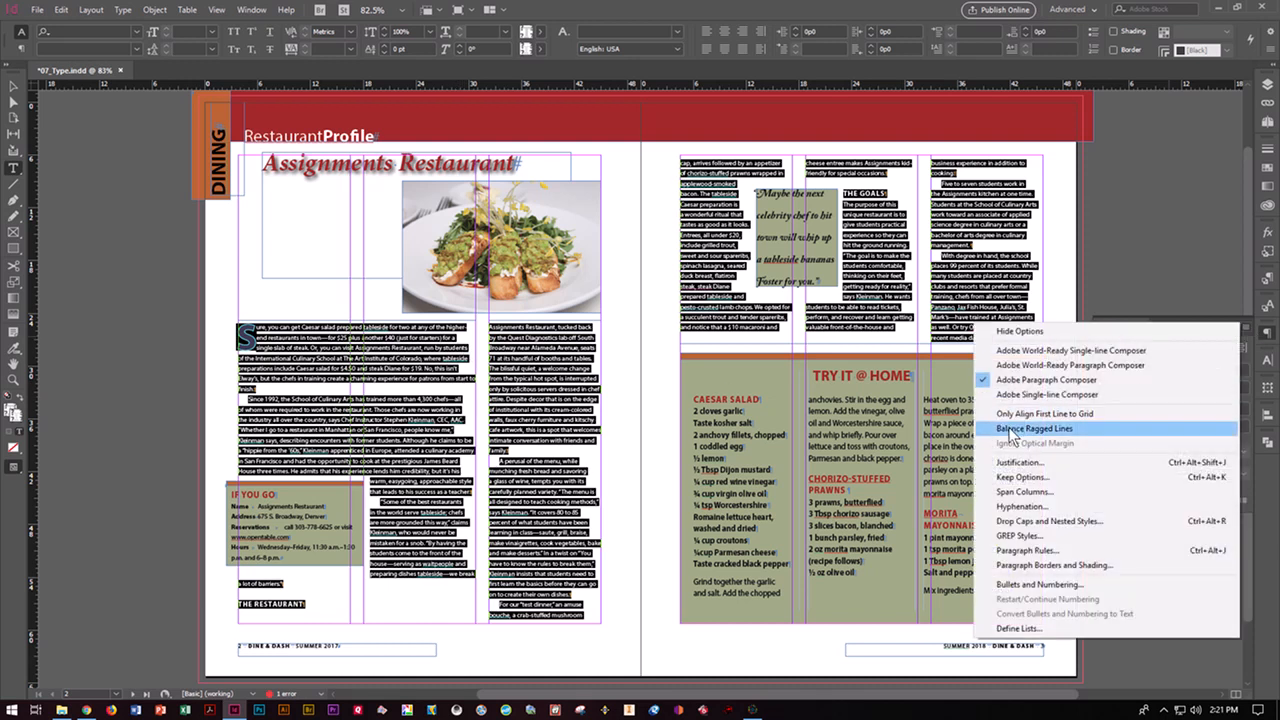
left_click(1066, 429)
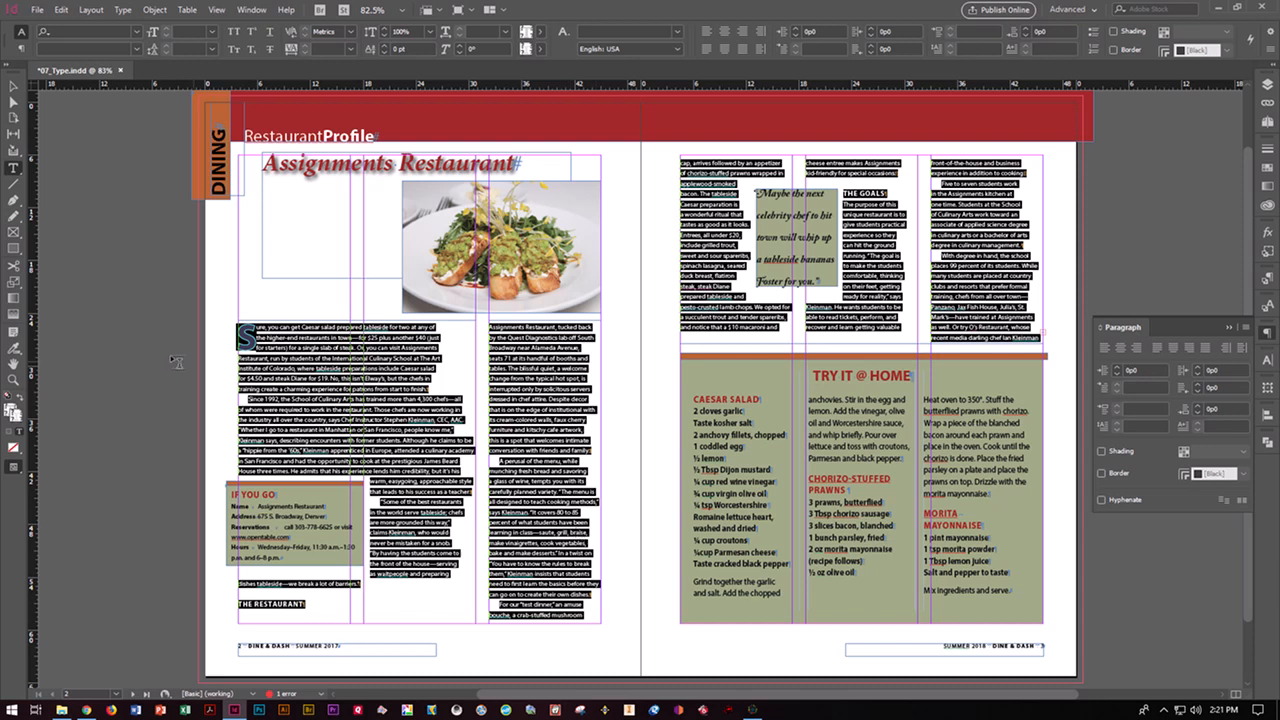
left_click(75, 145)
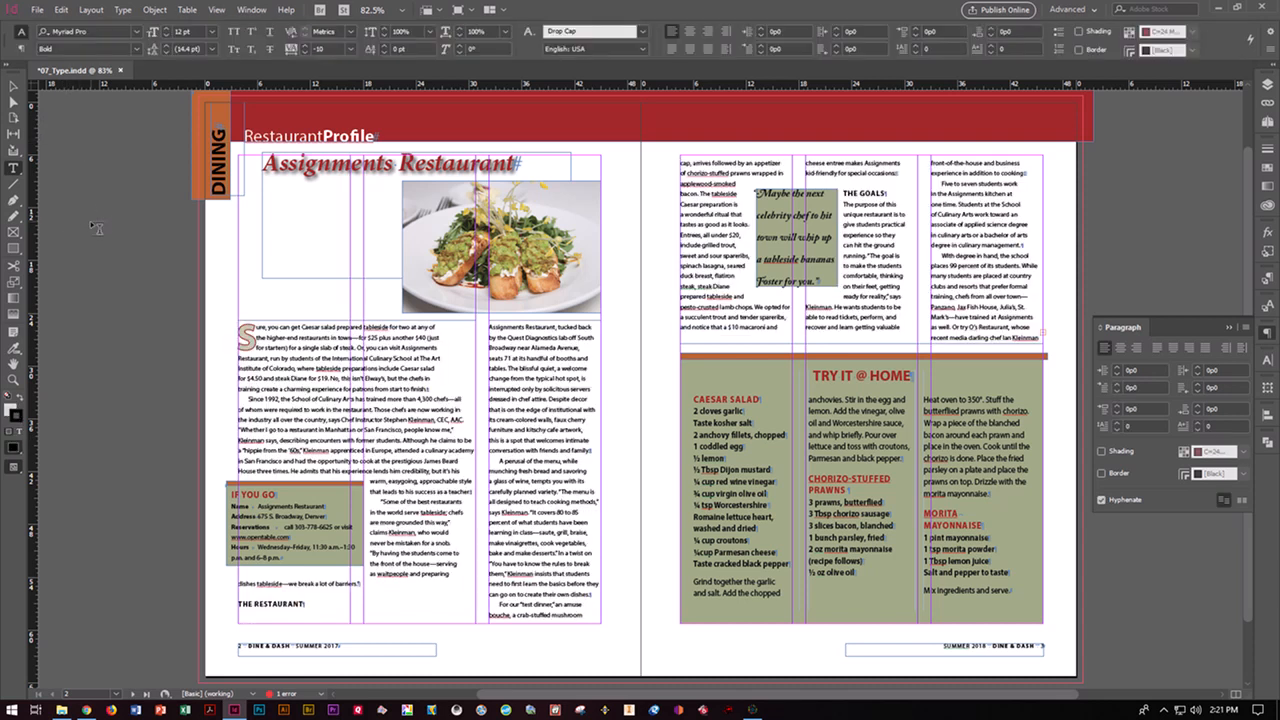
key("ctrl+s")
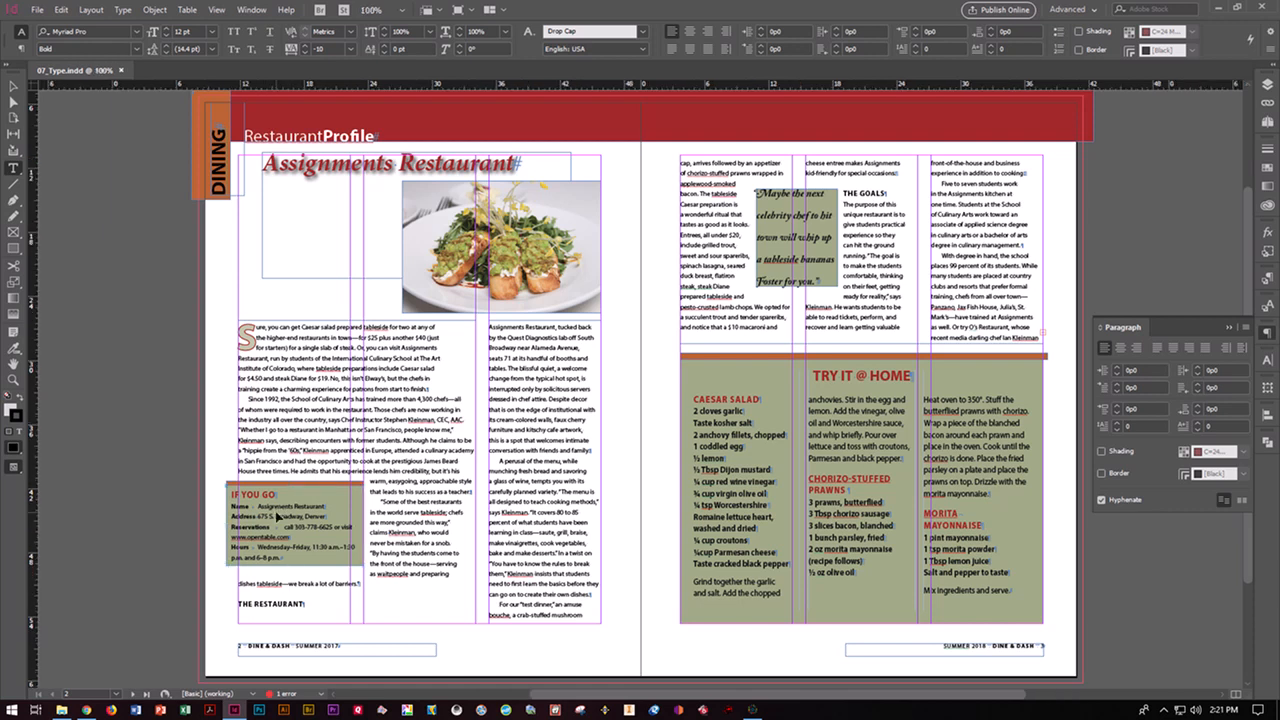
Check the view options for hidden characters and the screen mode while viewing the IF YOU GO sidebar.
key("ctrl+=")
key("ctrl+=")
left_click_drag(713, 693, 600, 694)
scroll(661, 459, "down", 5)
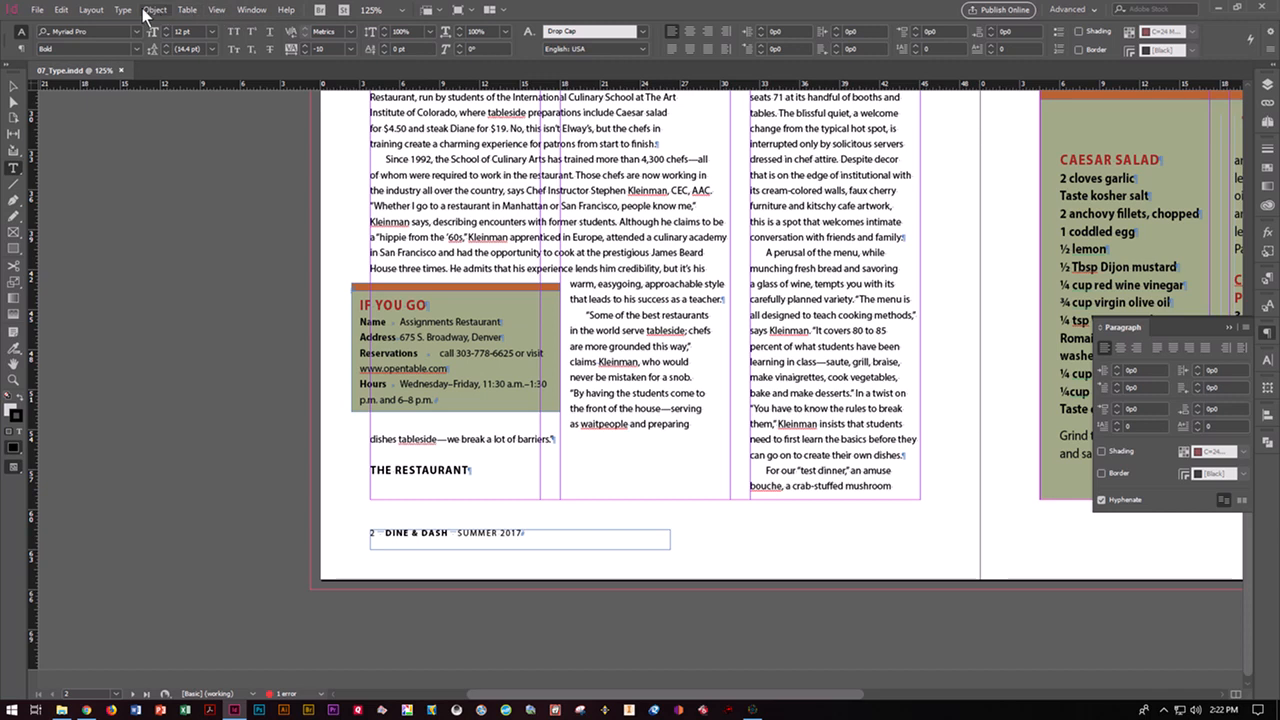
left_click(430, 10)
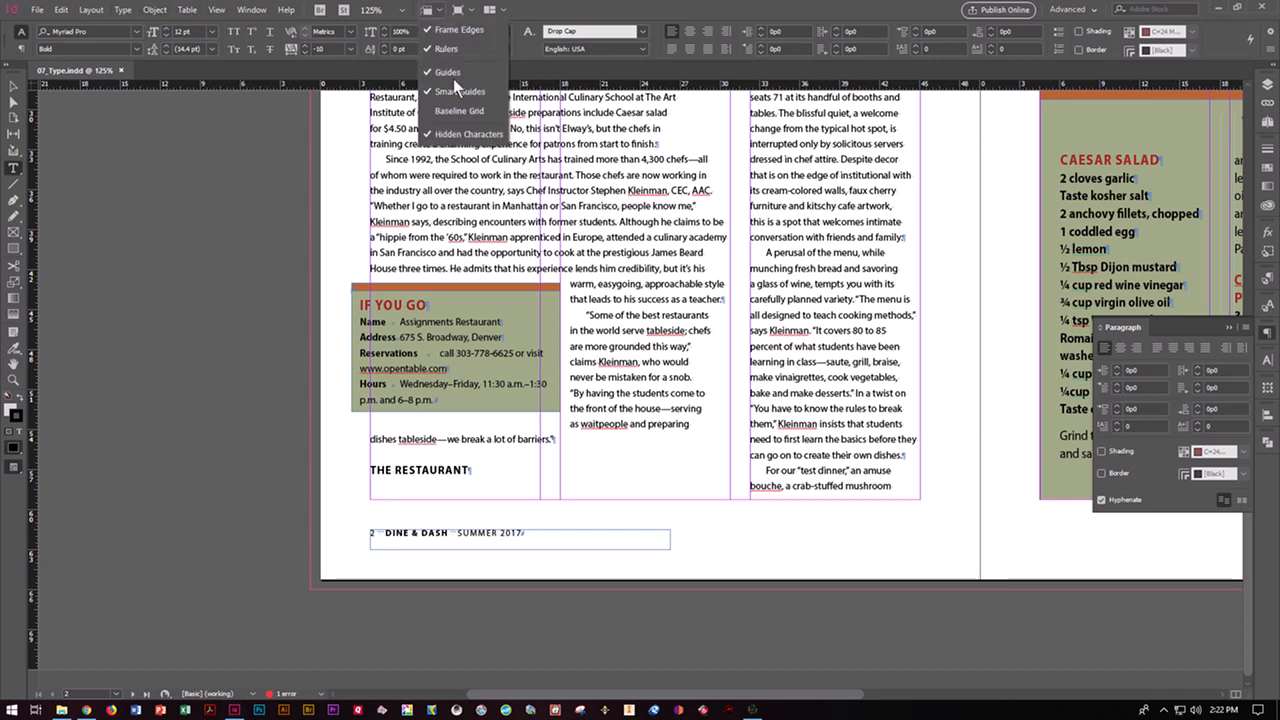
left_click(458, 10)
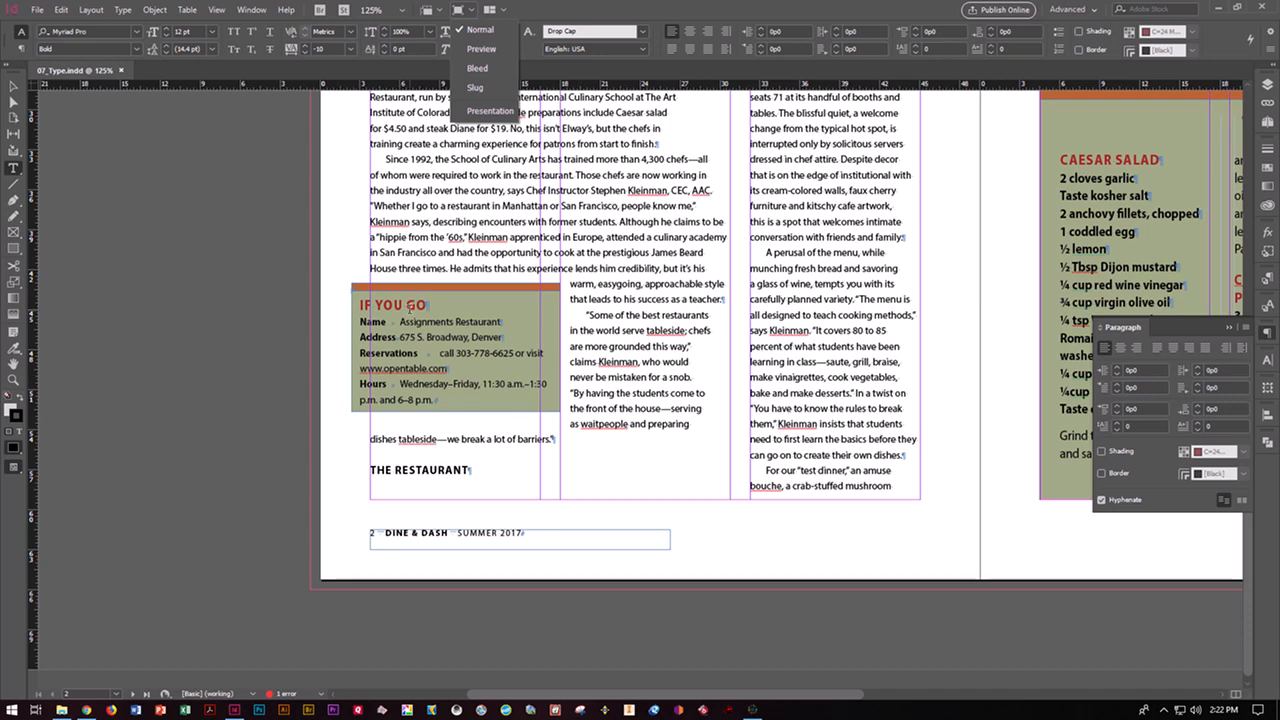
Add a left-justified tab stop at 5p5 to all the text in the IF YOU GO sidebar on page 2.
left_click(410, 307)
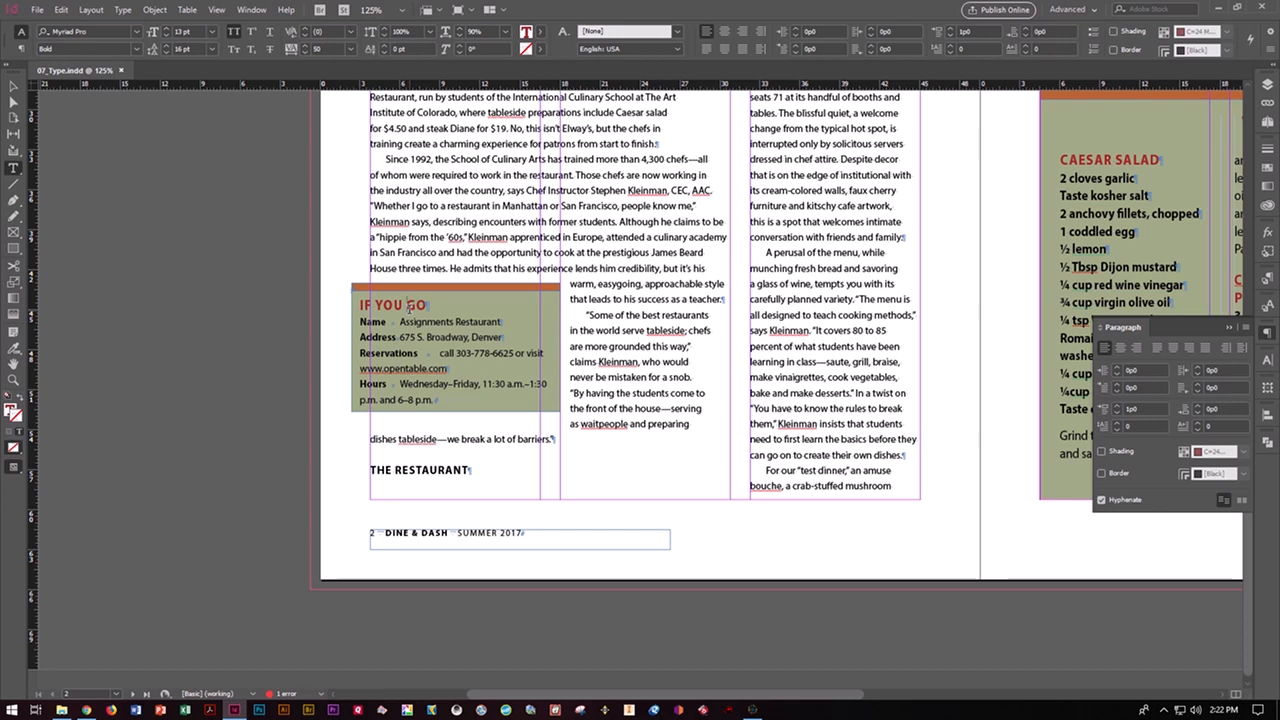
key("Escape")
key("ctrl+a")
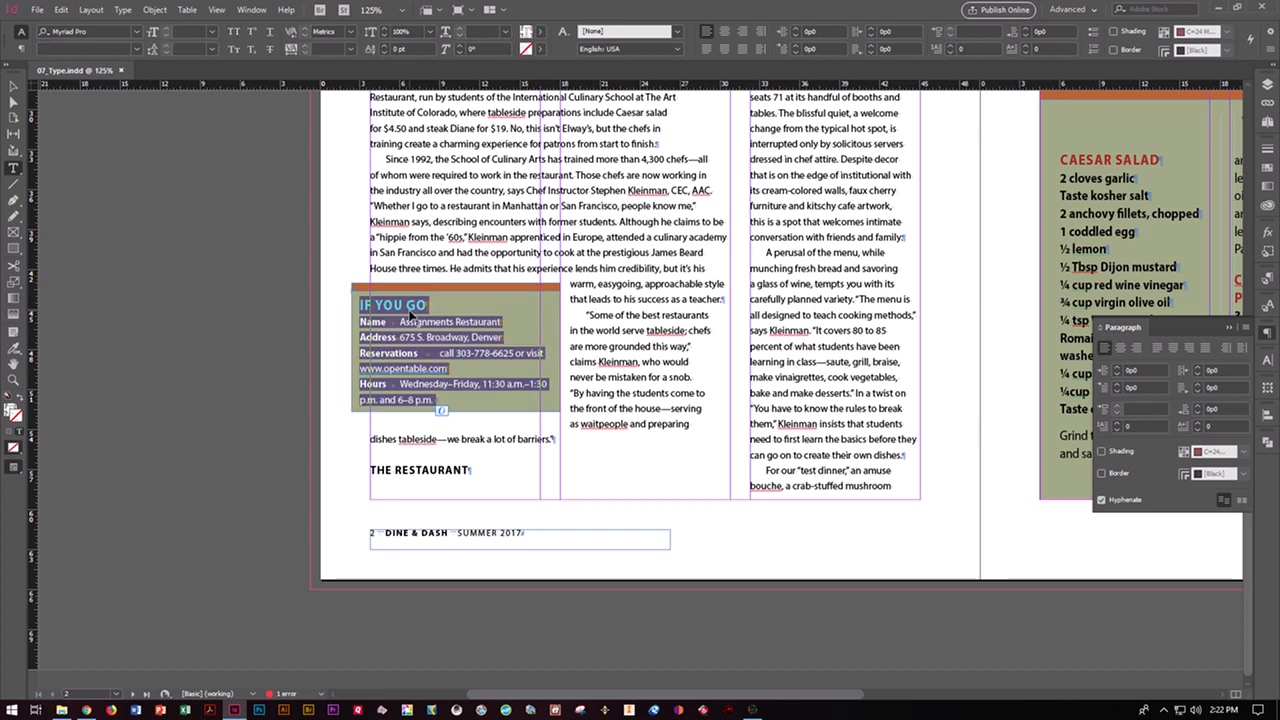
left_click(125, 11)
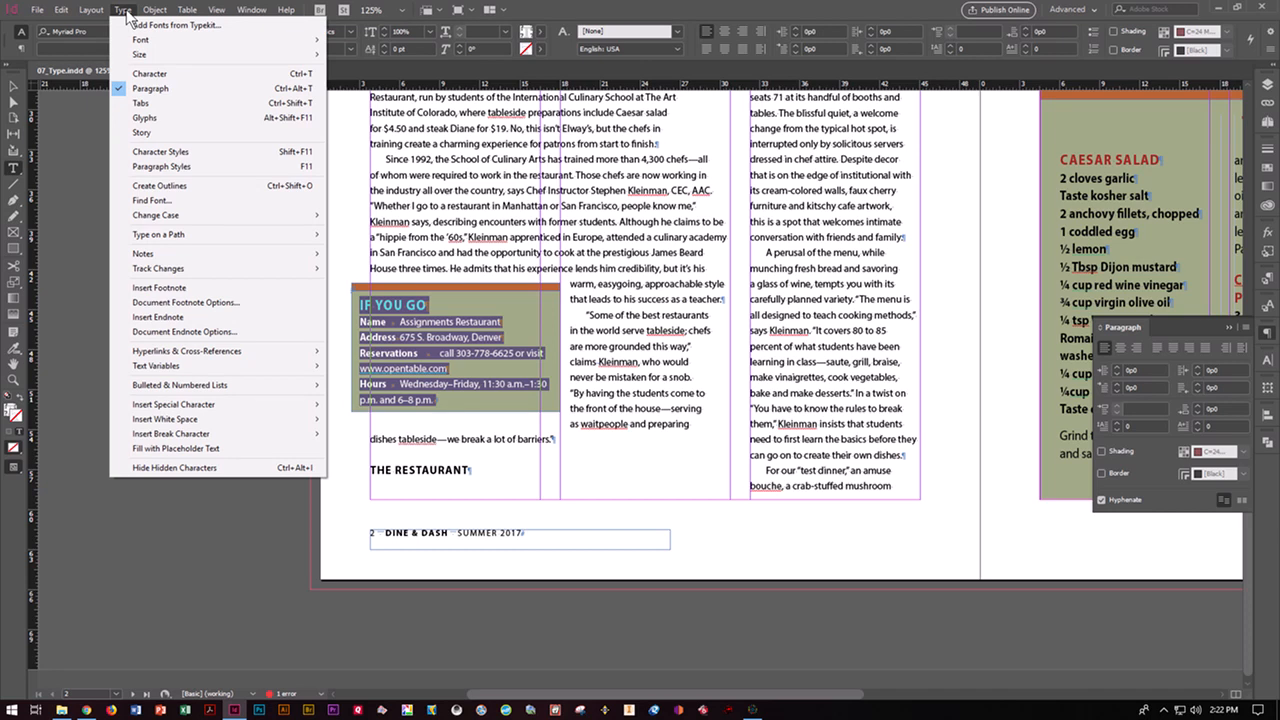
left_click(142, 104)
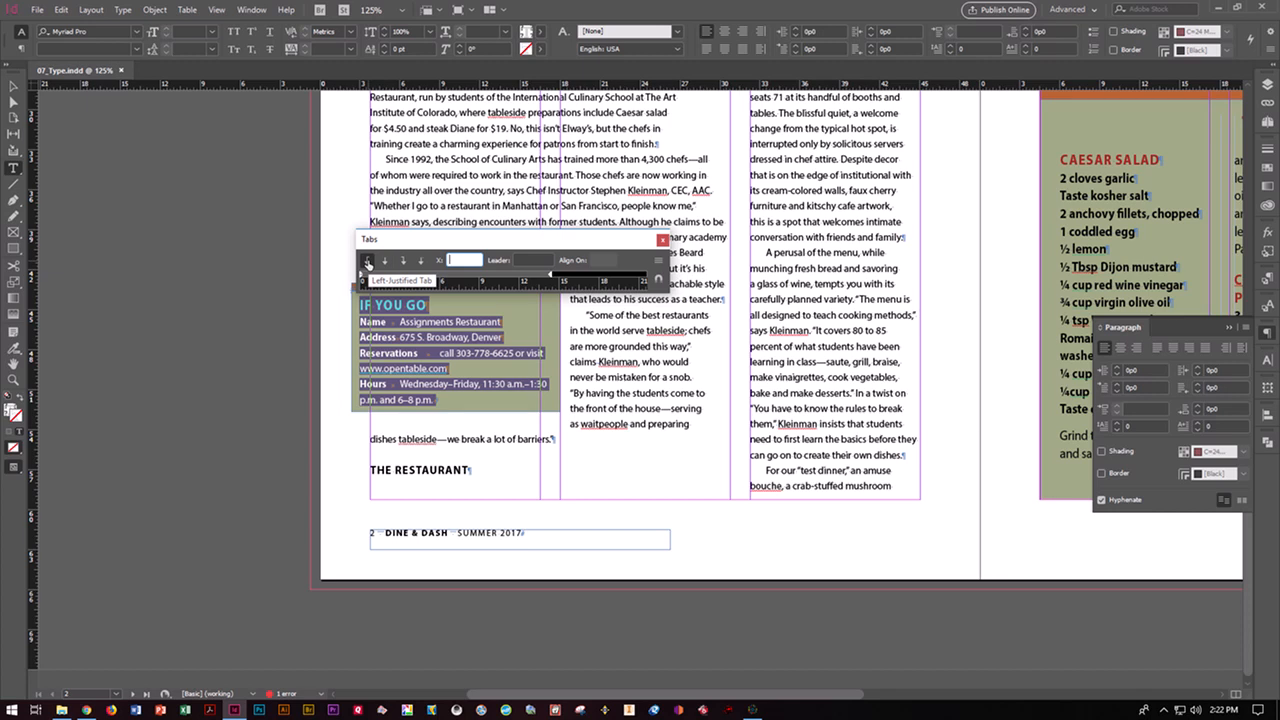
left_click(367, 262)
type("5")
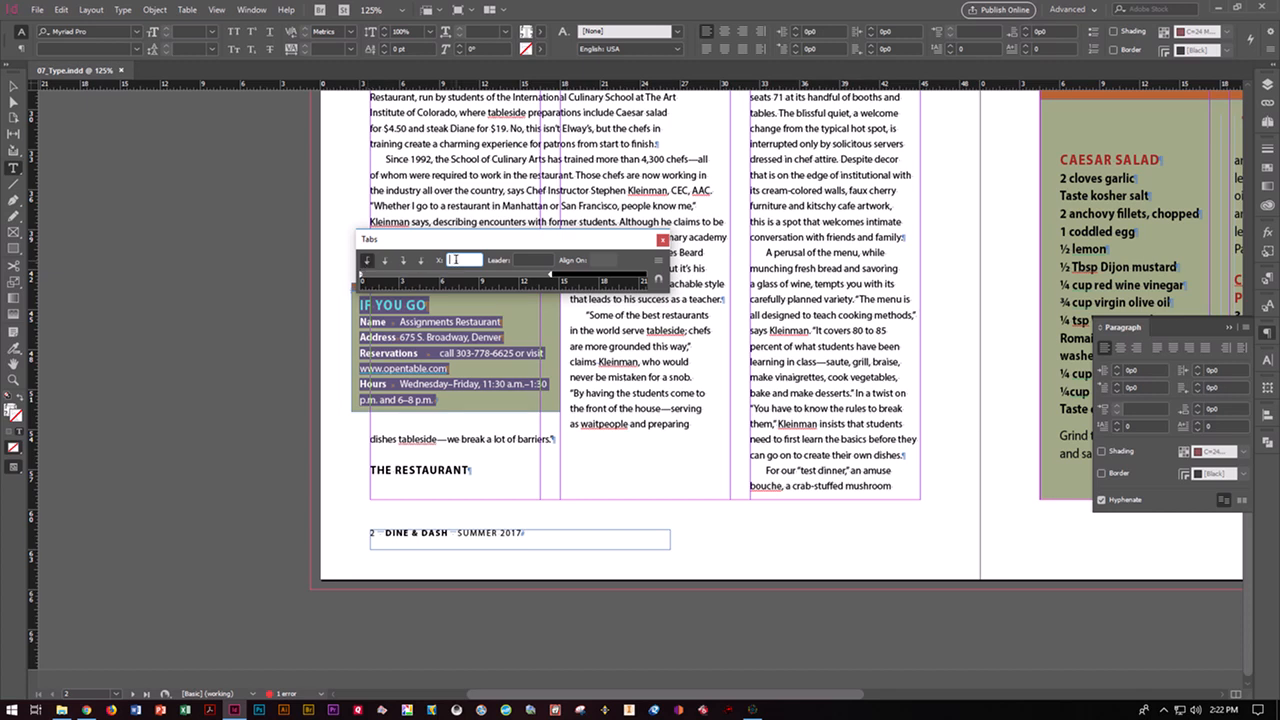
type("p")
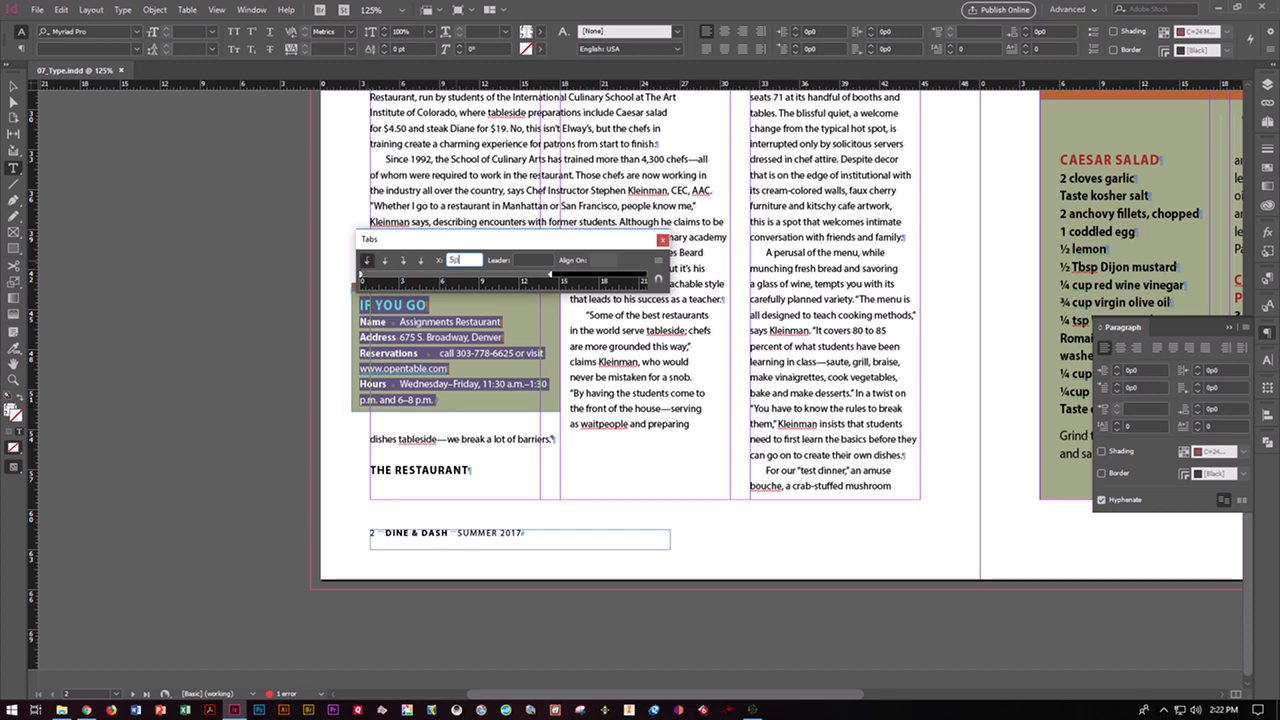
type("5")
key("Return")
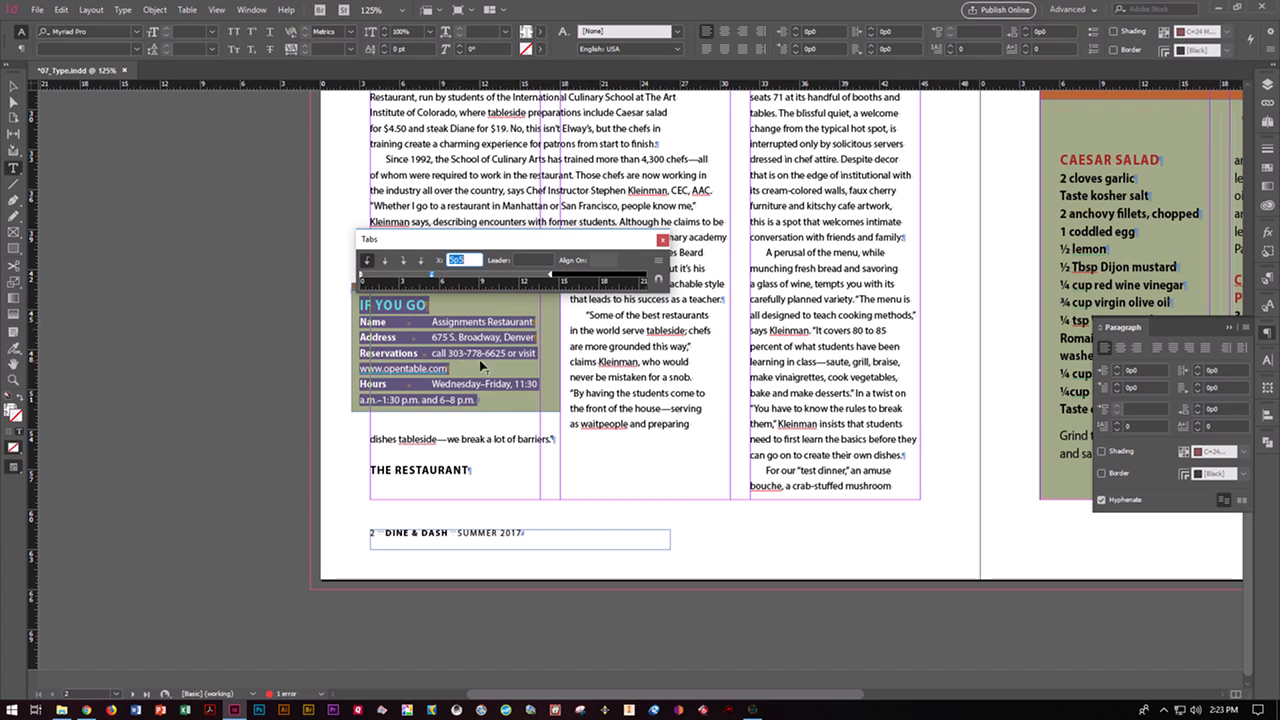
Give the sidebar's 5p5 tab stop a dot leader made of periods.
left_click(523, 259)
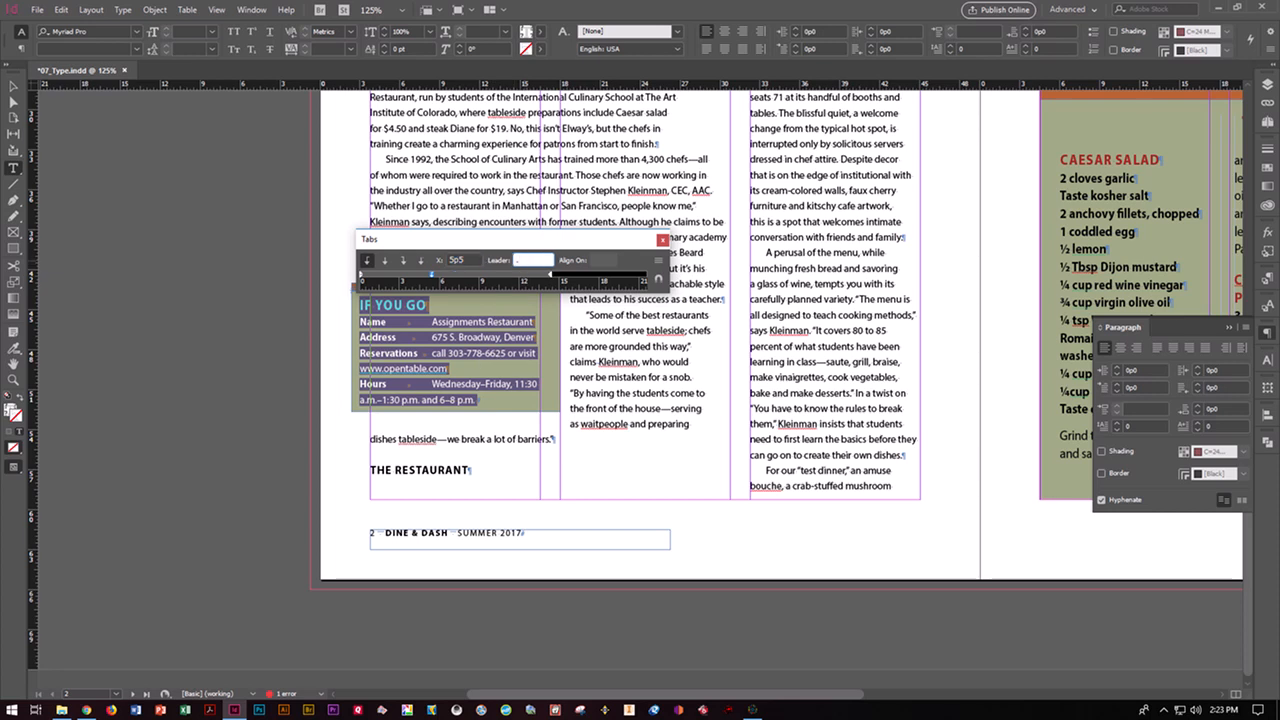
type(".")
key("Return")
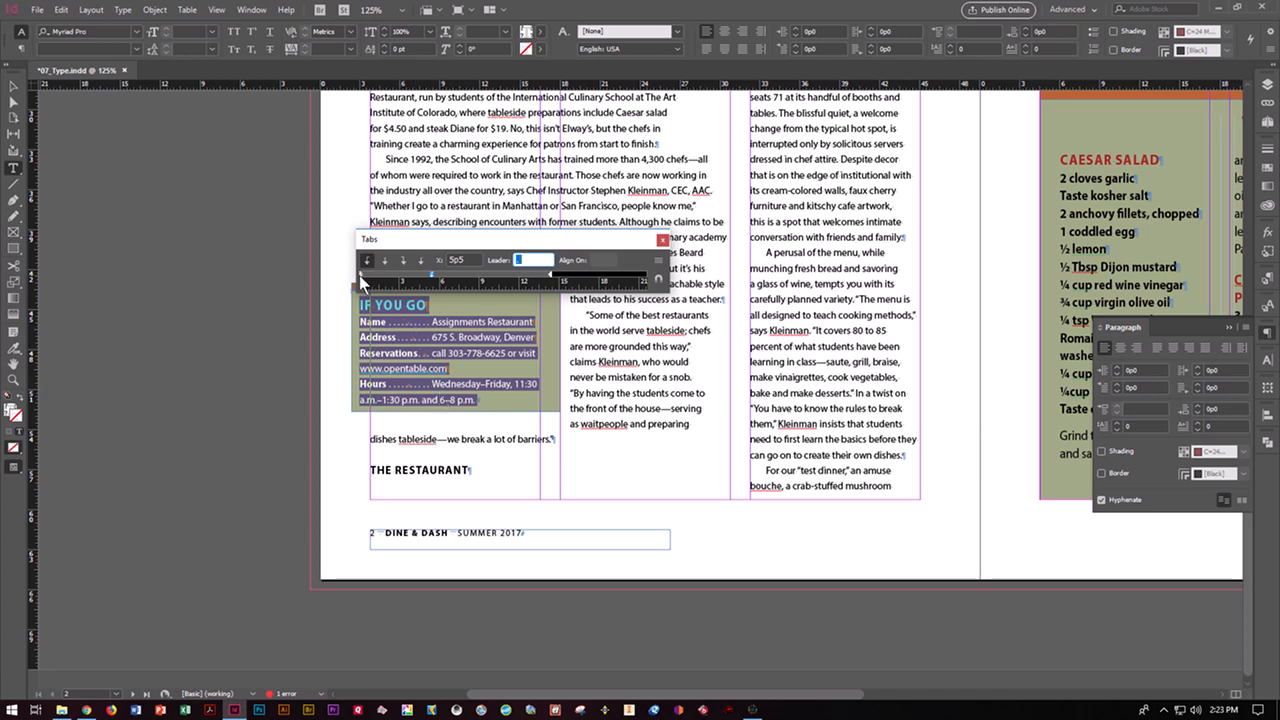
Create a hanging indent for the sidebar text with a left indent of 5p4 and a first-line indent of -5p3.
mouse_move(361, 275)
left_mouse_down()
mouse_move(437, 283)
mouse_move(432, 274)
left_mouse_up()
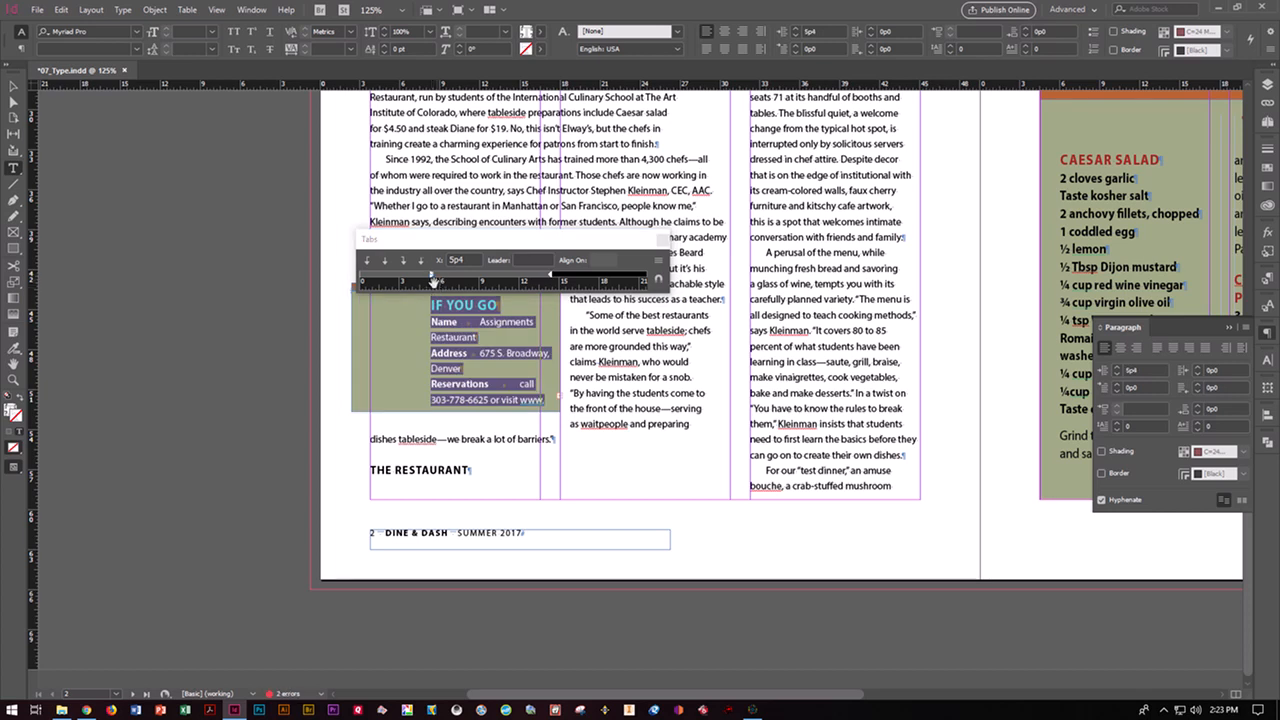
left_click_drag(431, 273, 361, 276)
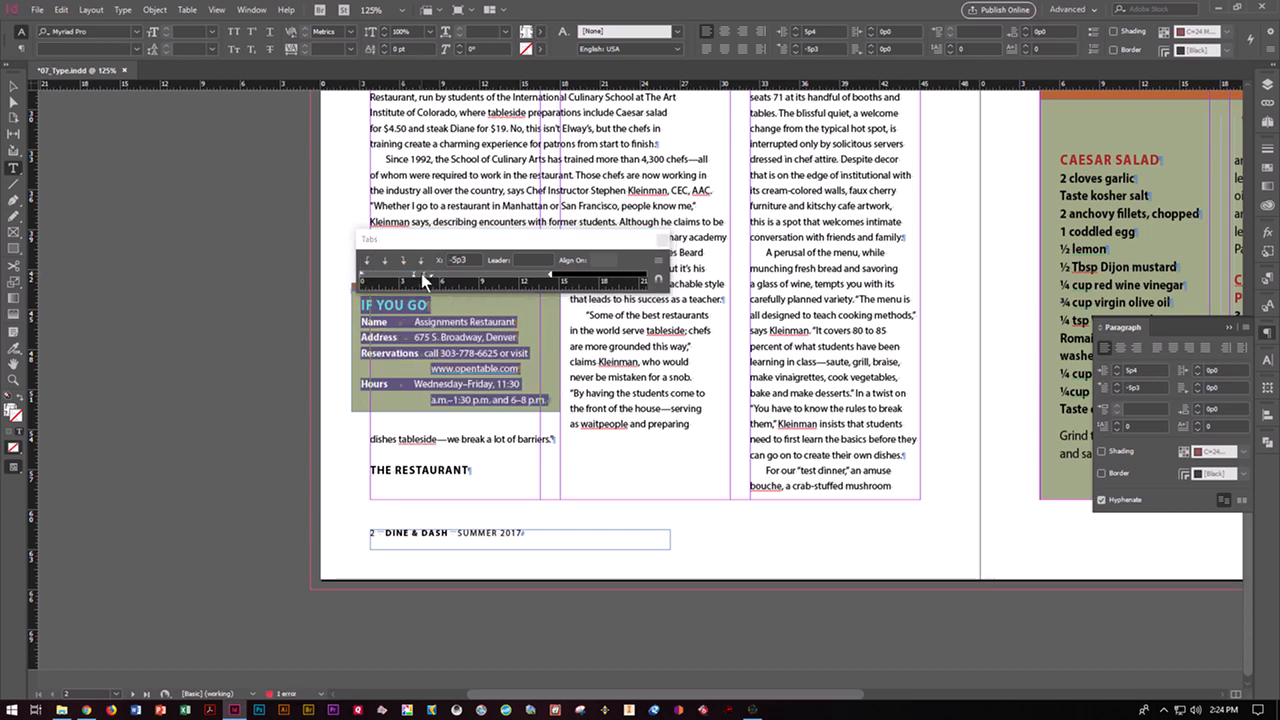
left_click(429, 275)
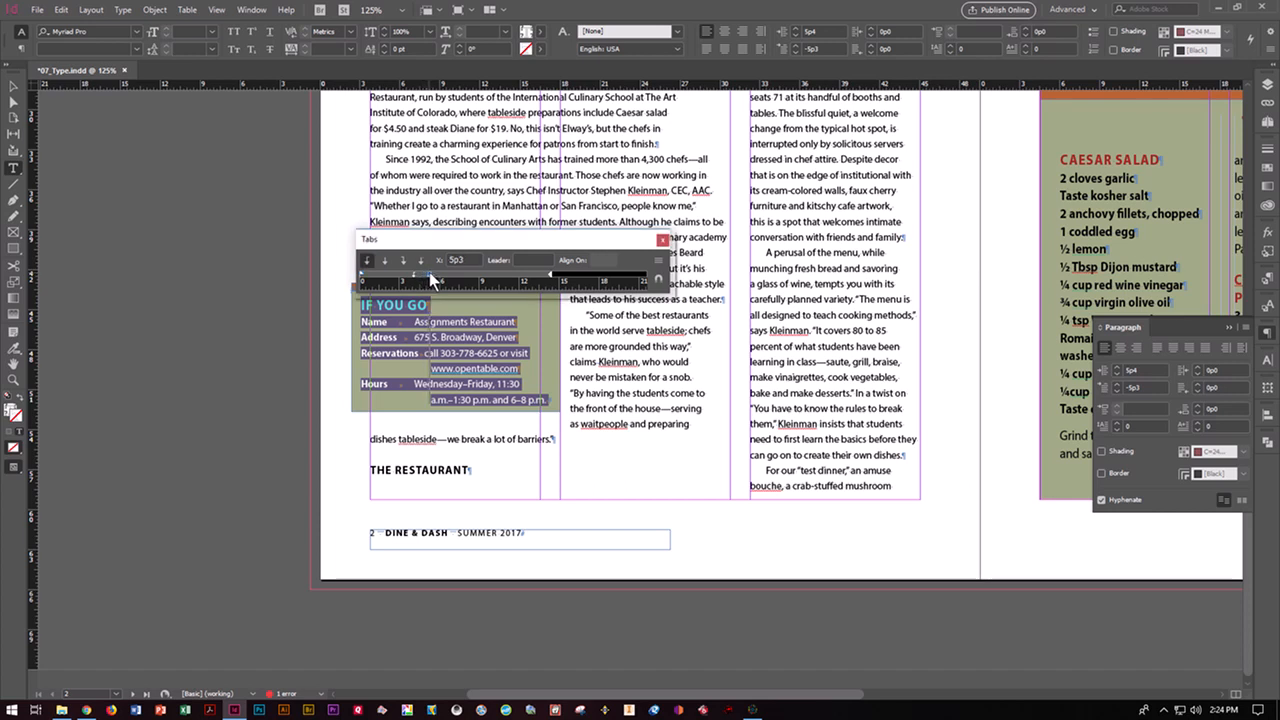
left_click_drag(430, 274, 415, 274)
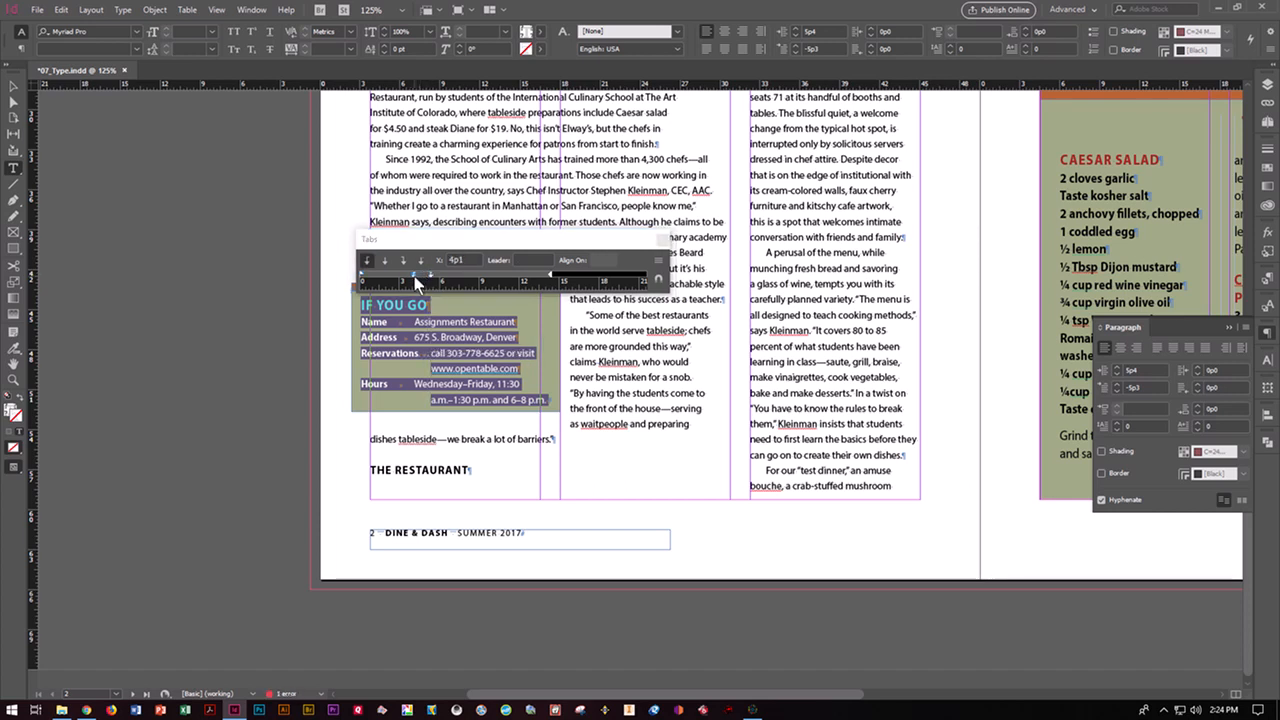
key("BackSpace")
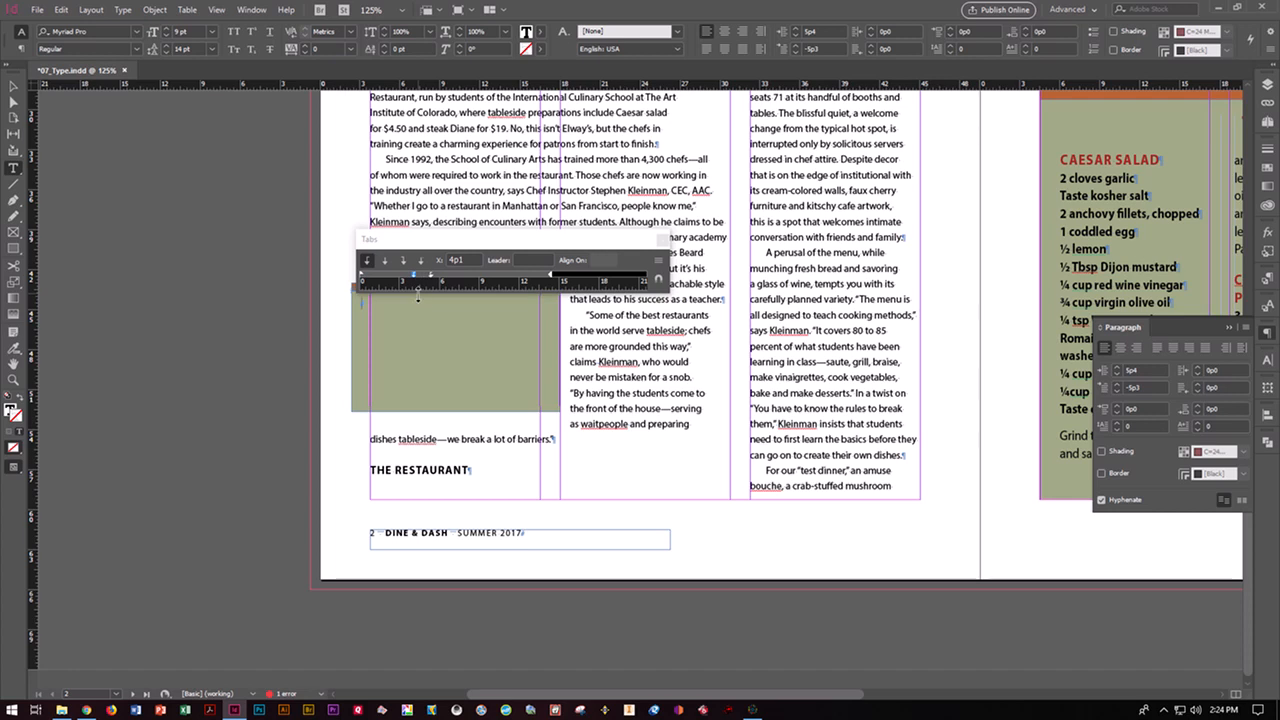
key("ctrl+z")
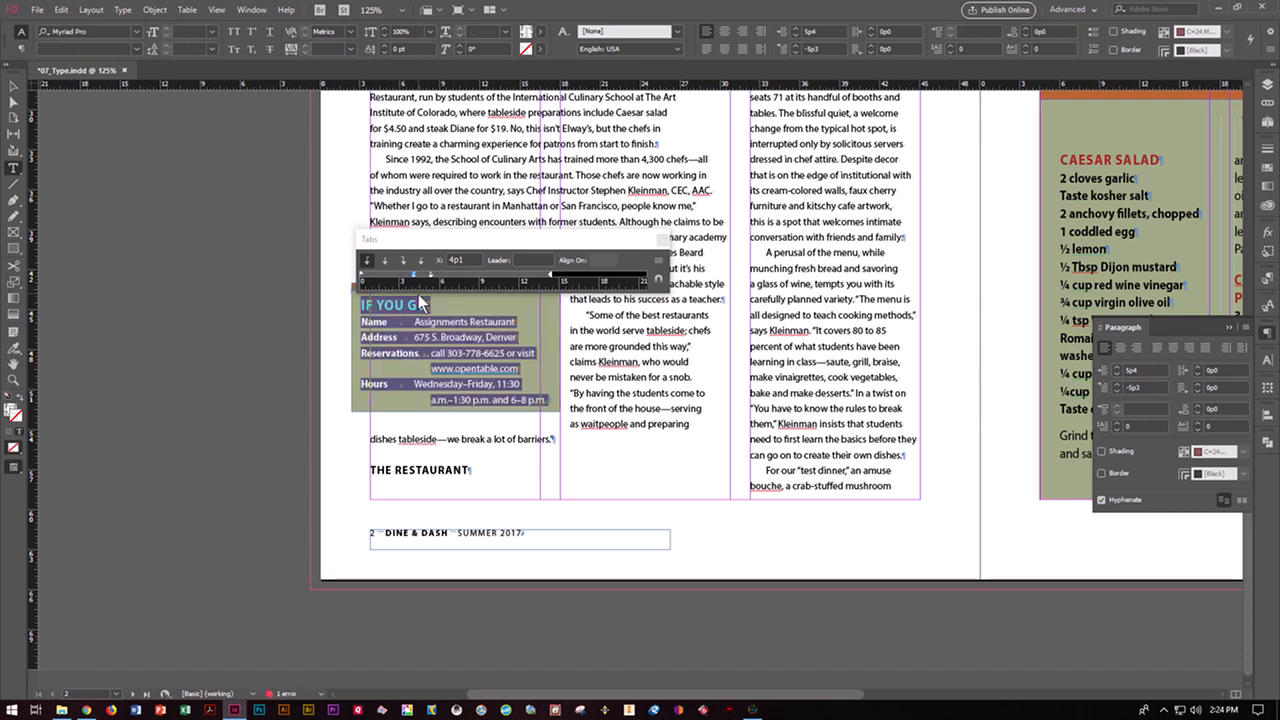
Set the IF YOU GO sidebar text's left indent to 5p5 and its first-line indent to -5p5.
left_click(1140, 370)
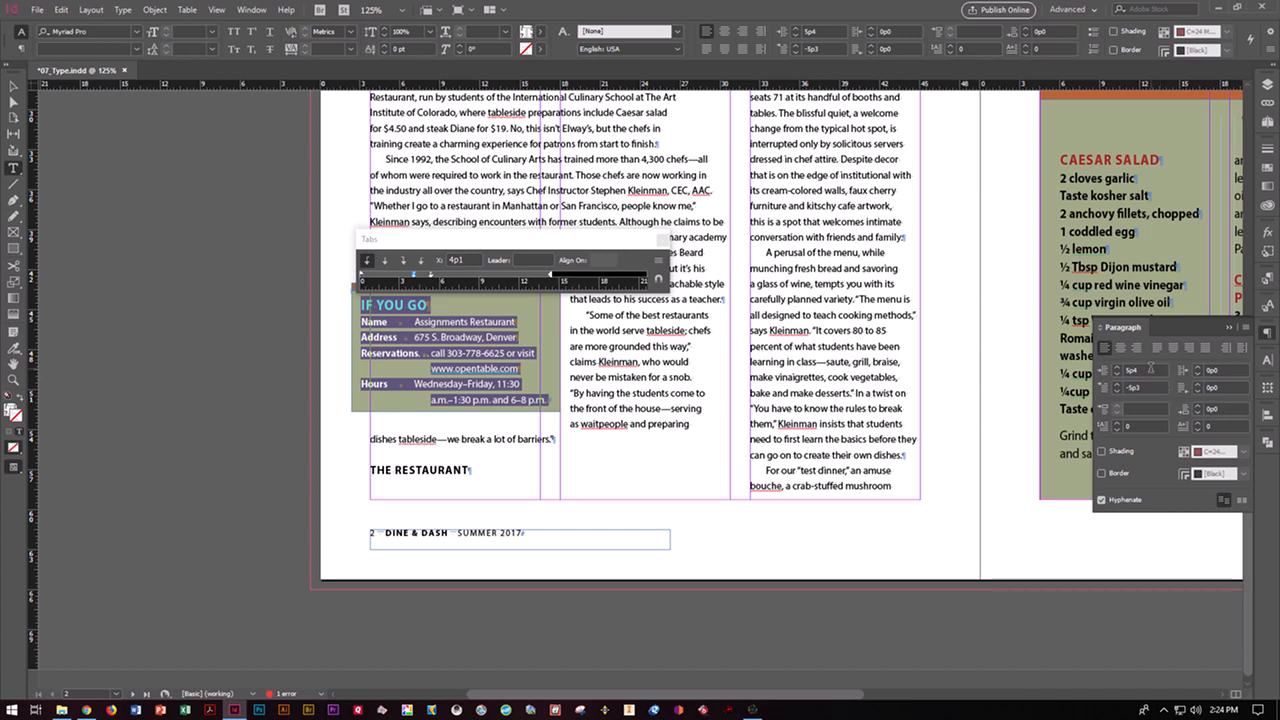
key("BackSpace")
type("6")
left_click(1162, 387)
key("BackSpace")
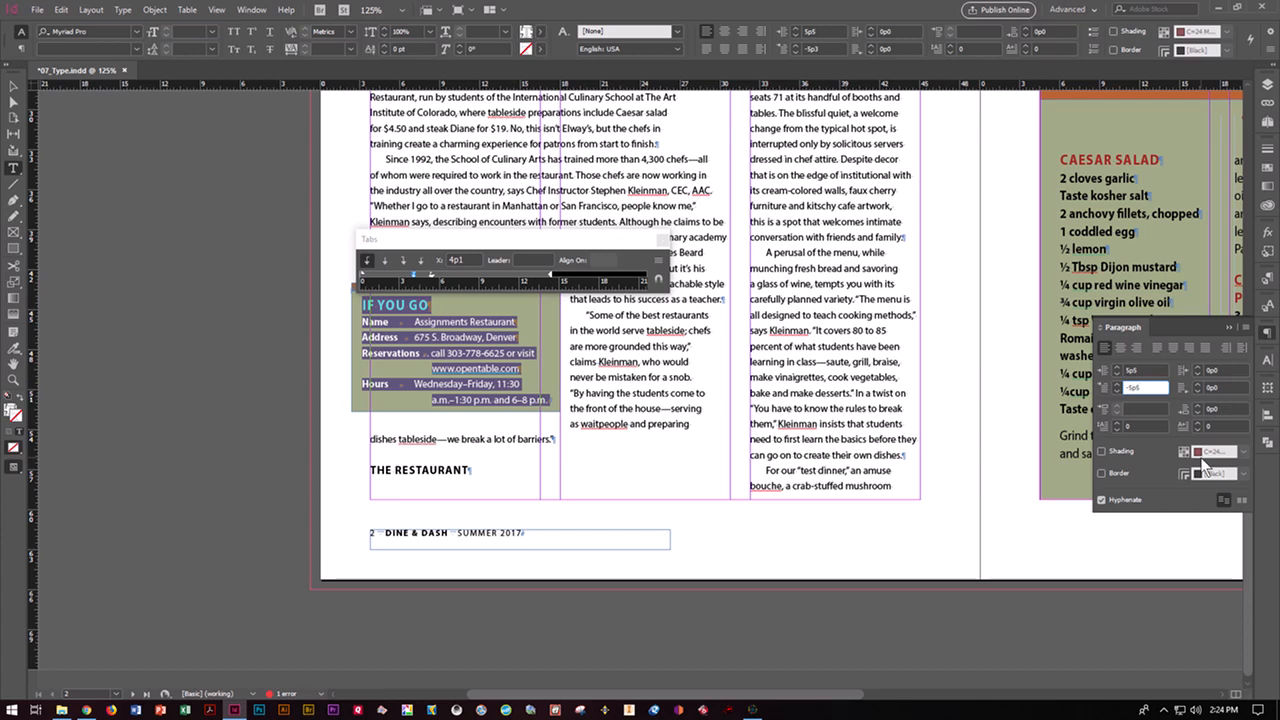
type("5")
key("Return")
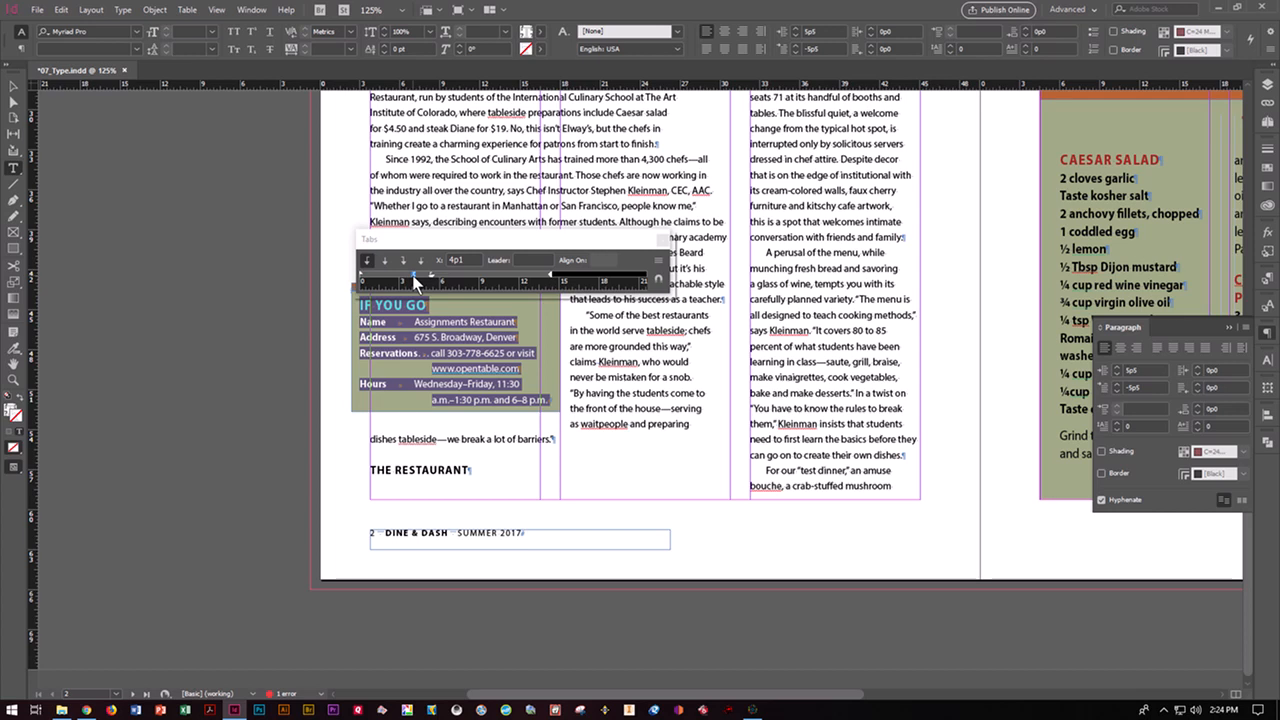
Delete the extra 4p1 tab stop from the sidebar text and select the remaining 5p5 tab stop.
key("Delete")
key("ctrl+z")
right_click(415, 280)
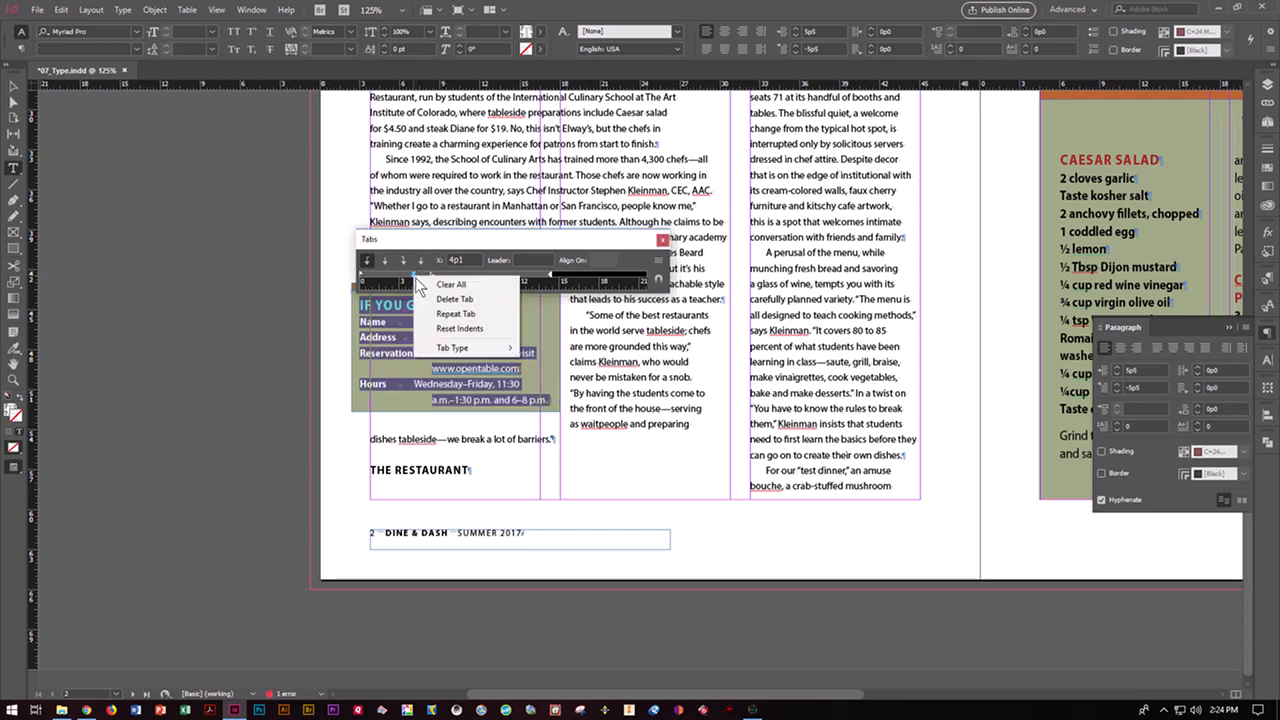
left_click(443, 300)
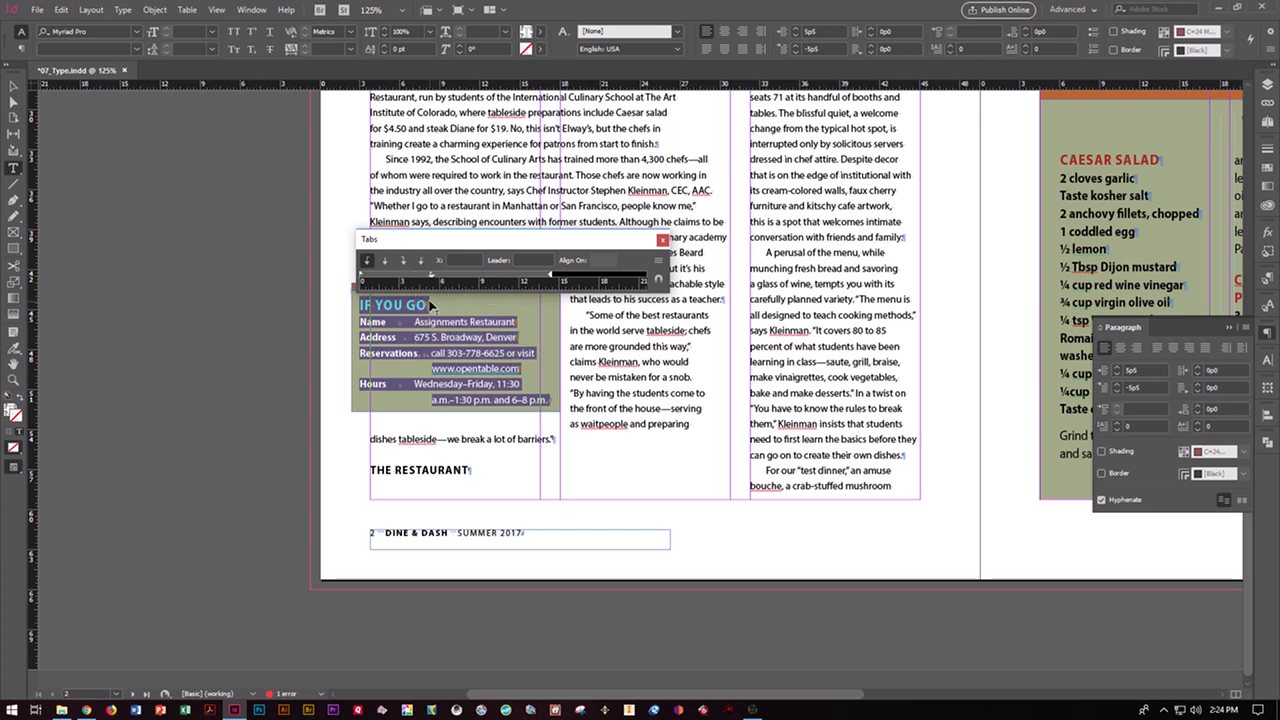
left_click(430, 272)
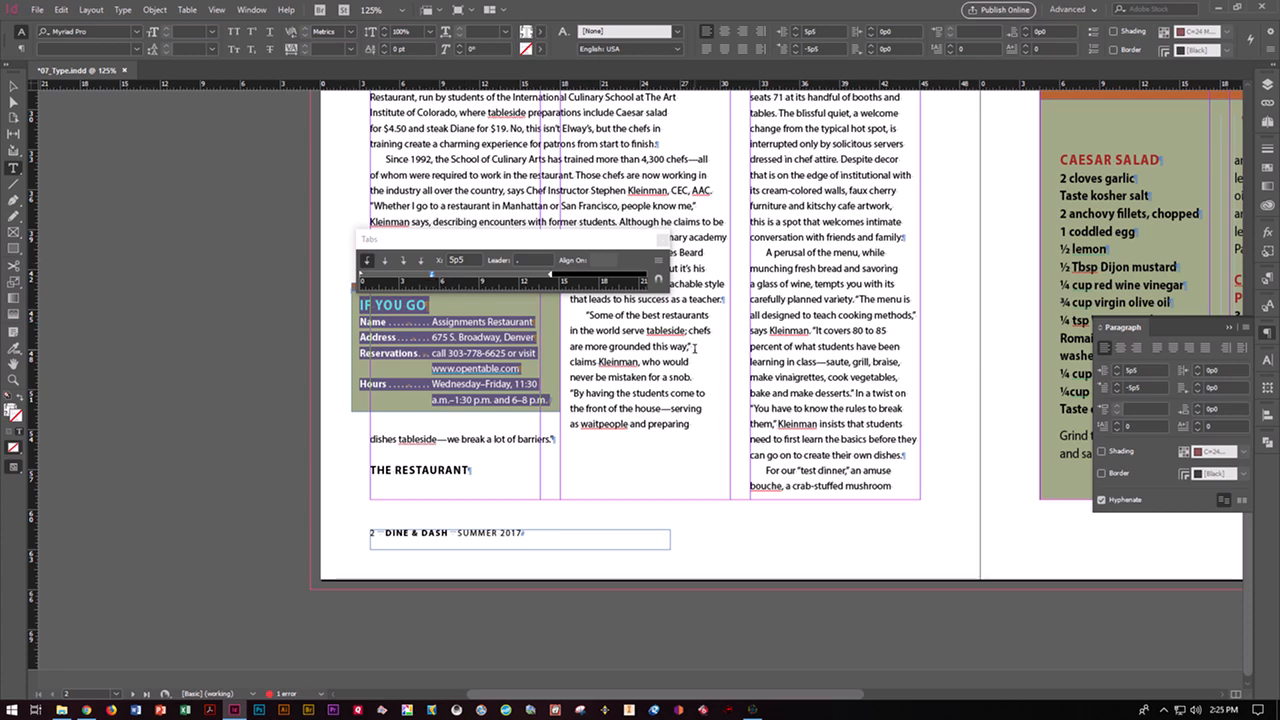
Fit the whole spread in the window, close the tab settings and deselect the sidebar text.
left_click(216, 10)
left_click(232, 122)
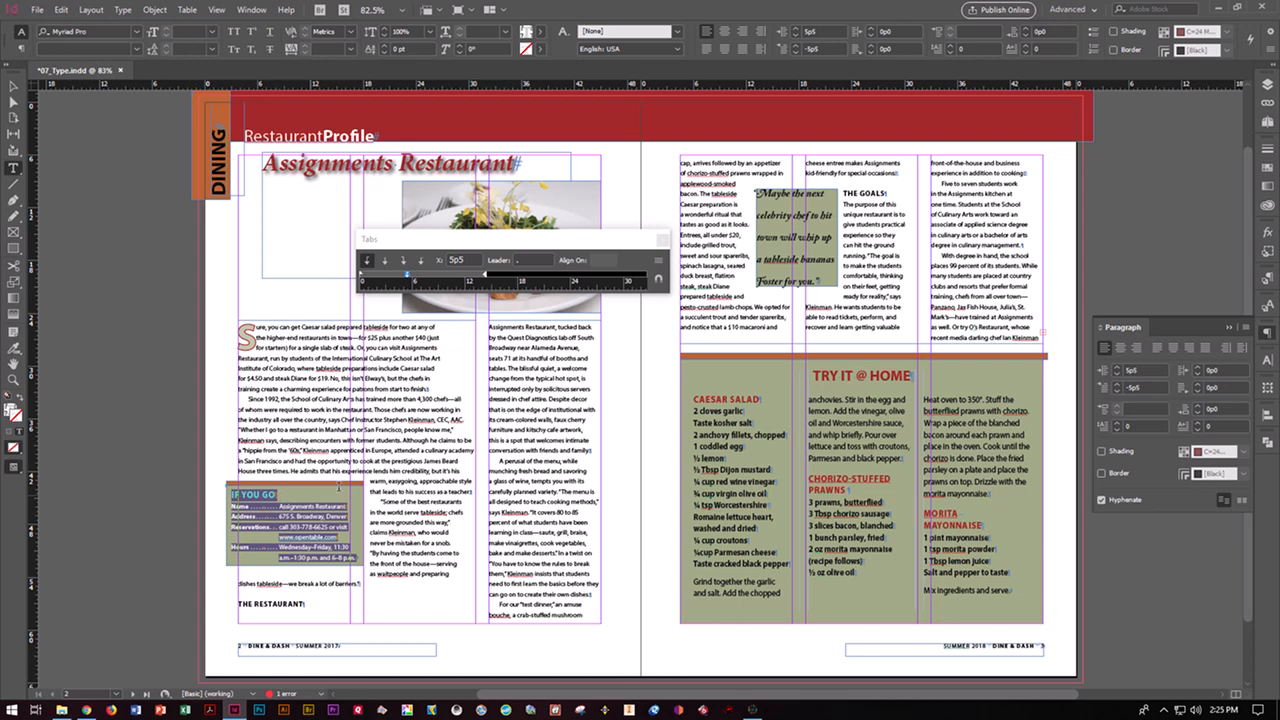
left_click(662, 242)
left_click(1148, 172)
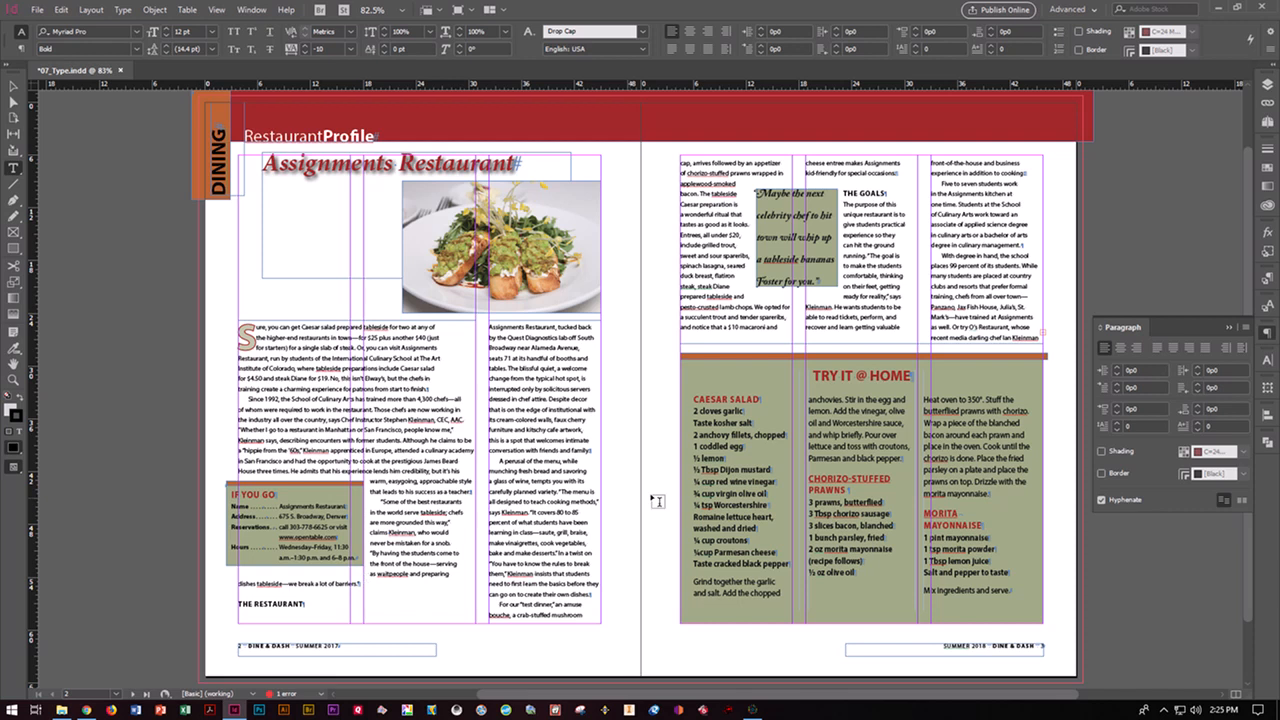
Apply the Body Text Indent paragraph style to all the text of the main restaurant story.
left_click(543, 405)
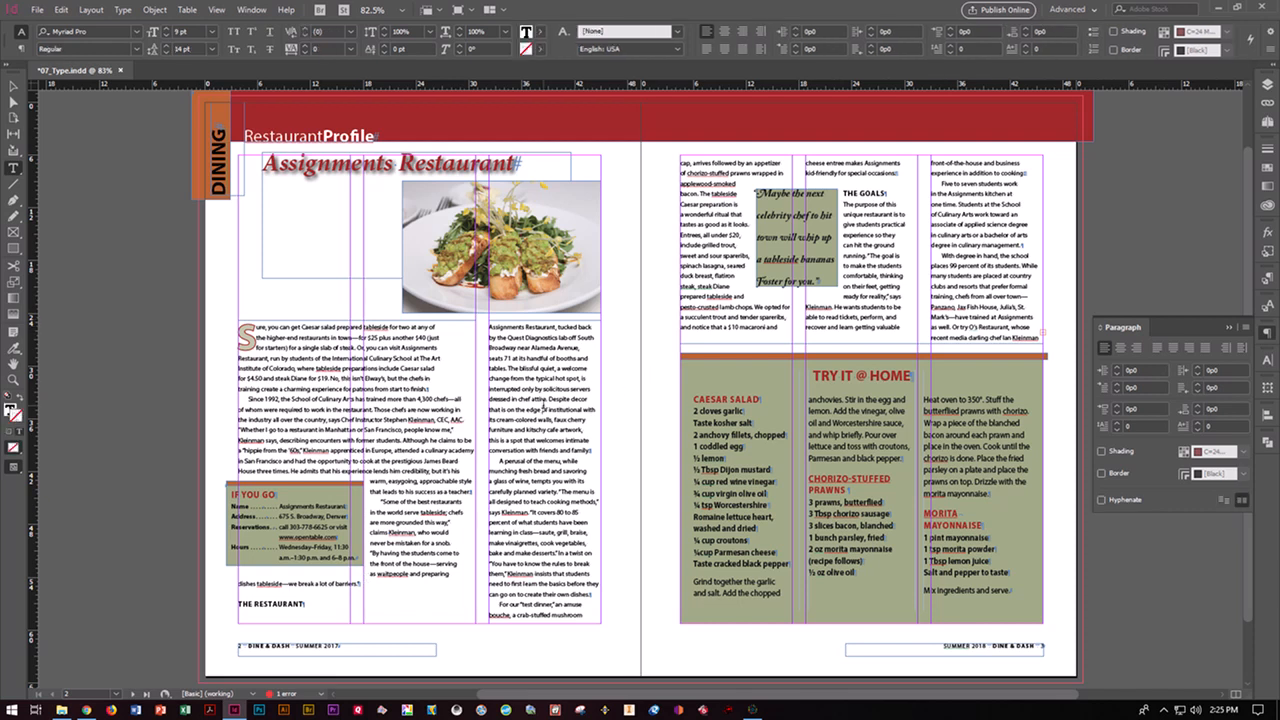
key("ctrl+a")
left_click(1239, 502)
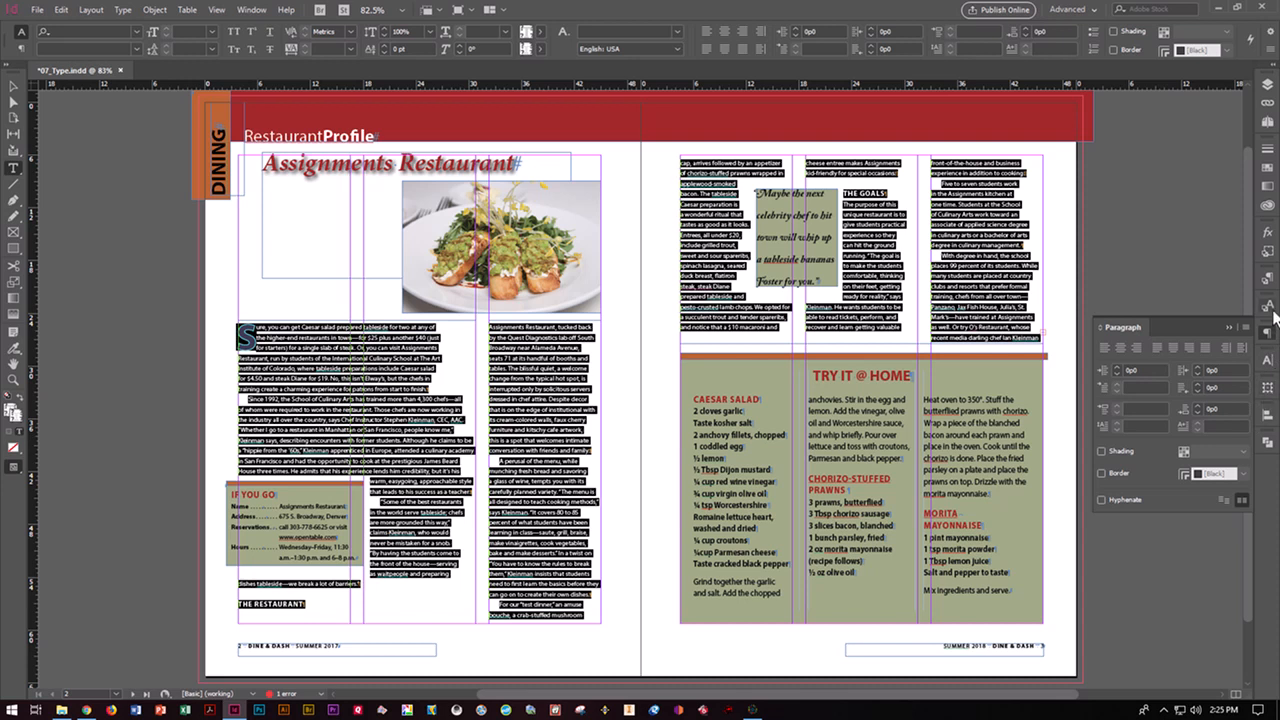
left_click(1267, 282)
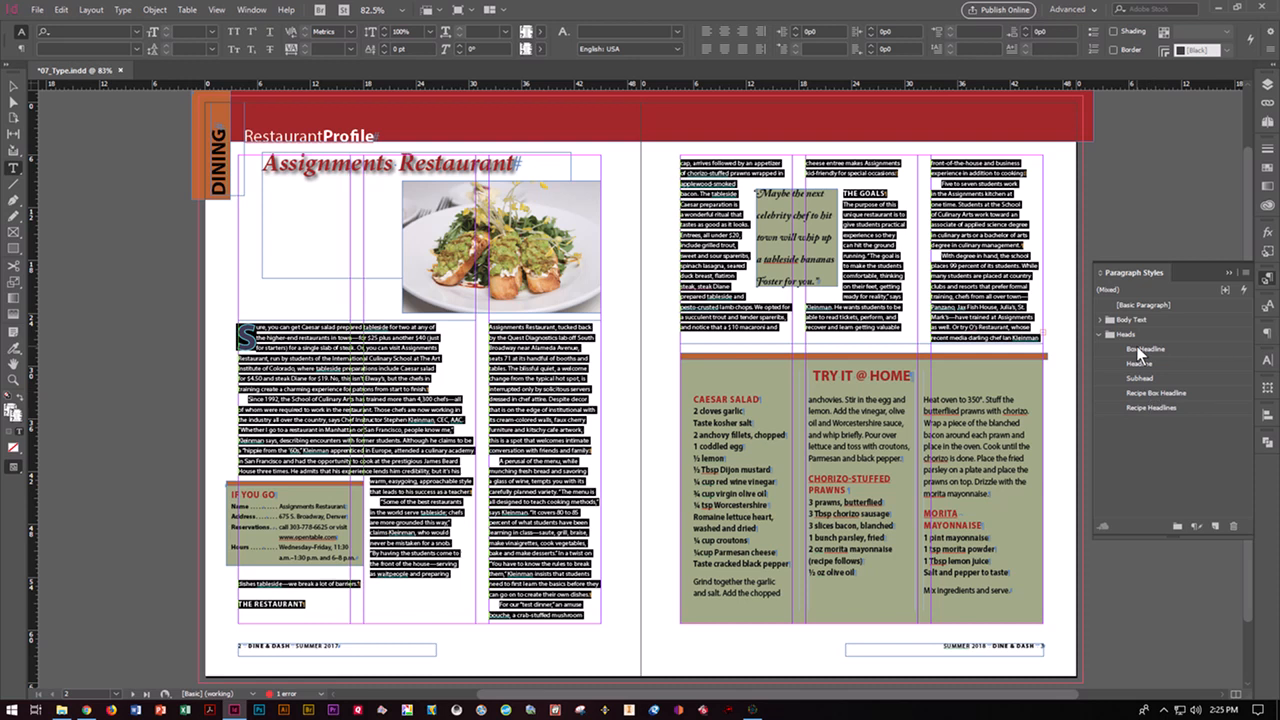
left_click(1101, 318)
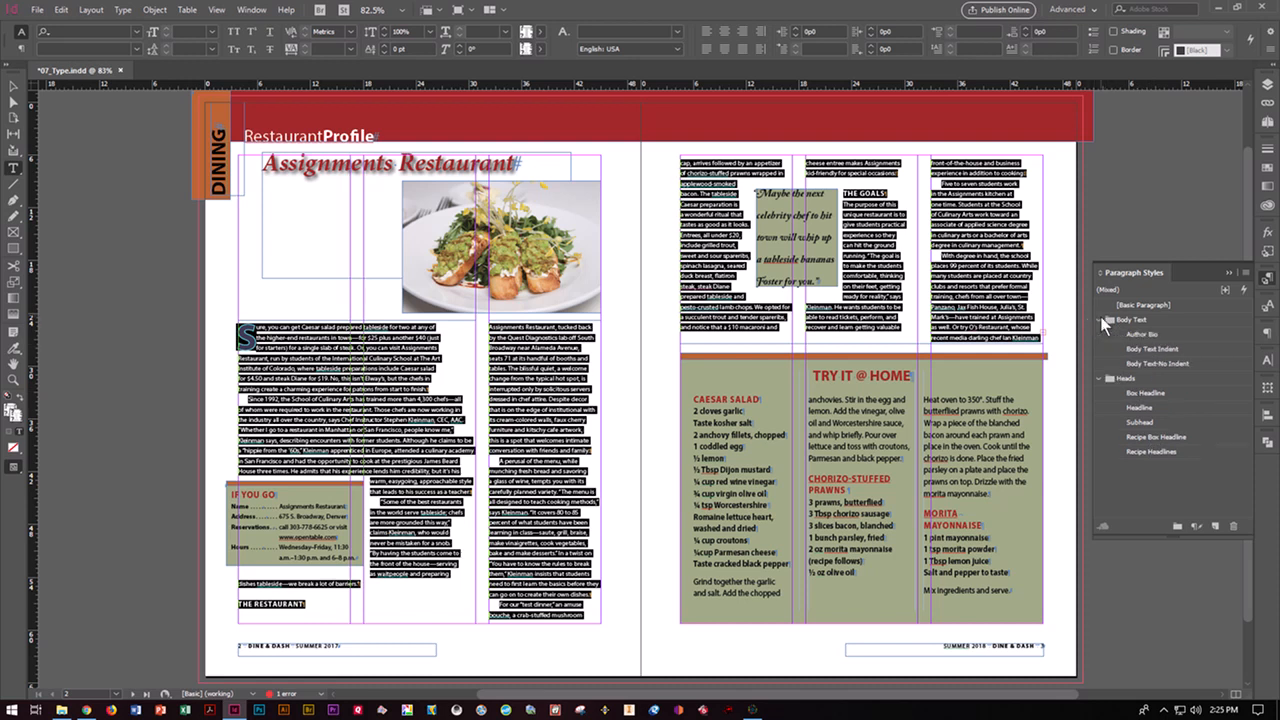
left_click(1150, 353)
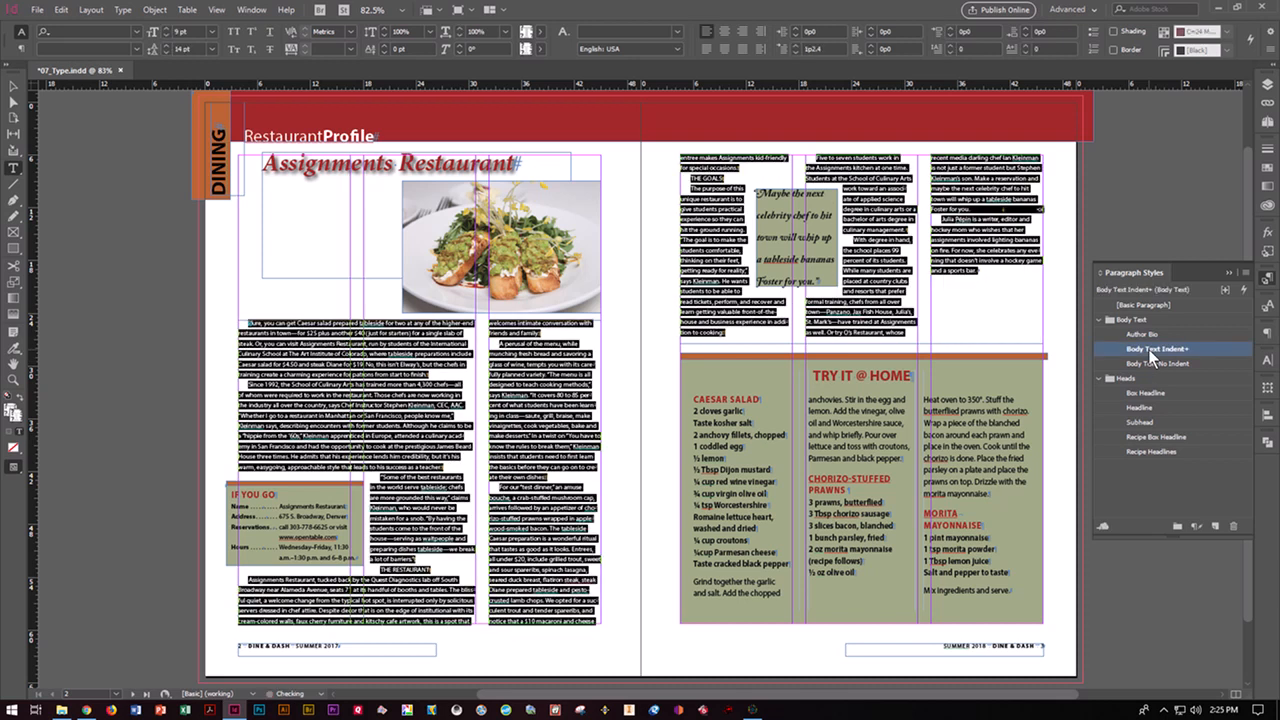
Apply the Subhead paragraph style to the headings THE RESTAURANT and THE GOALS.
left_click(1020, 361)
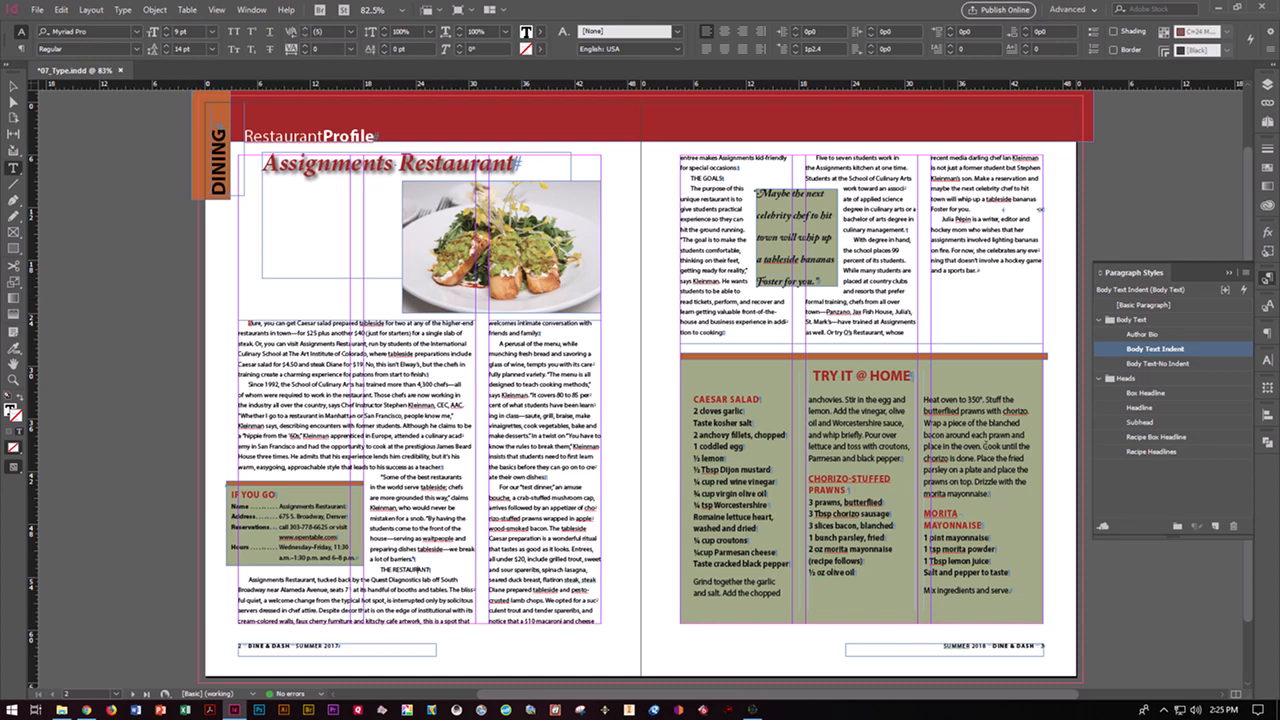
left_click(1149, 423)
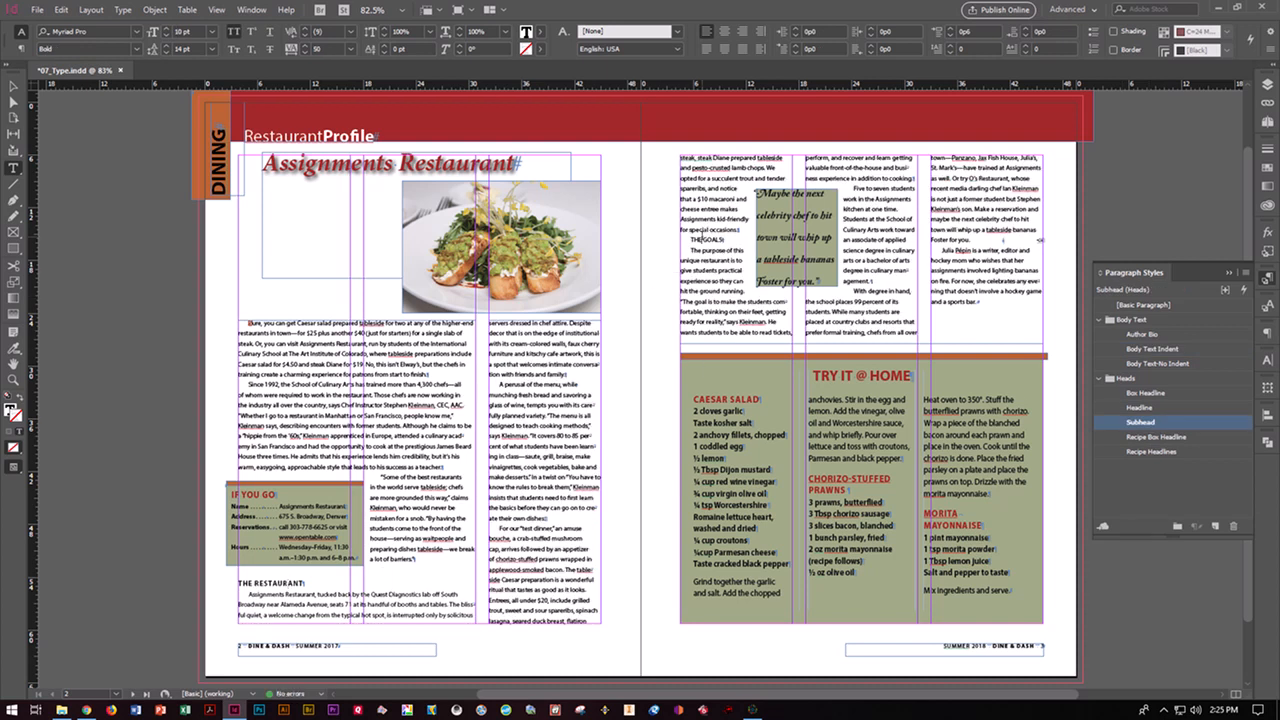
left_click(701, 239)
left_click(1143, 423)
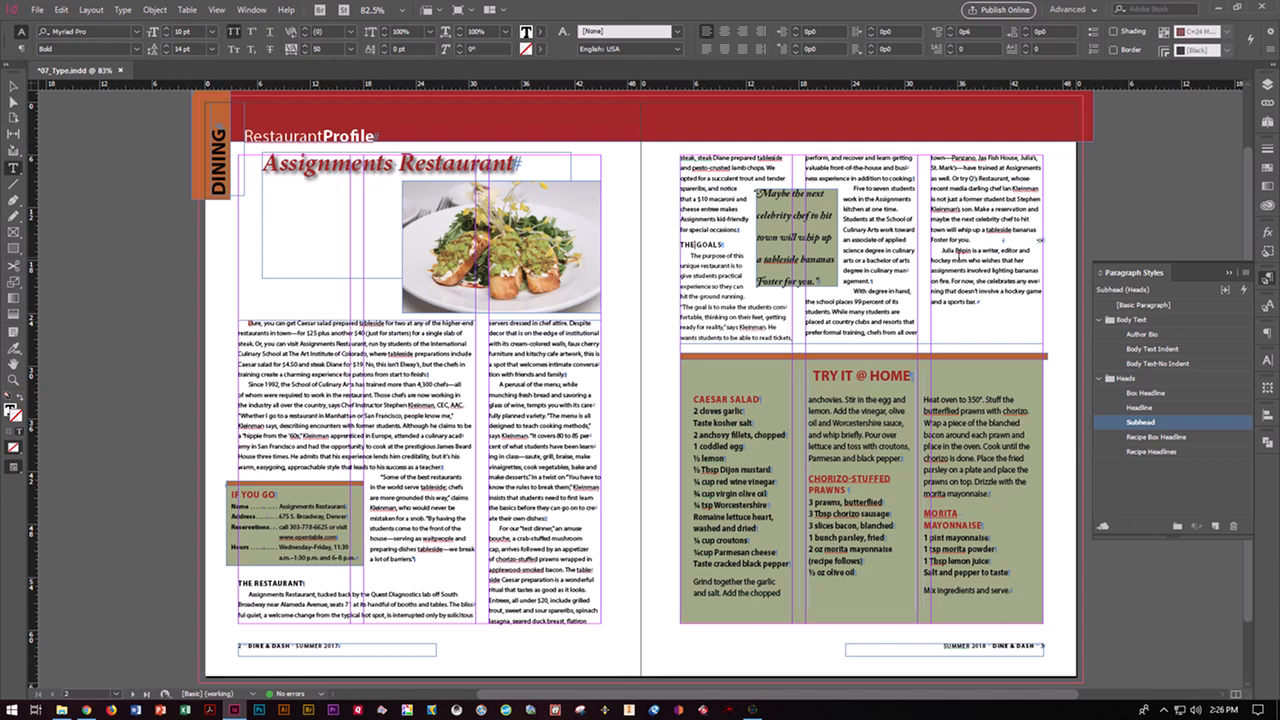
Right-align the author bio paragraph at the end of the story on page 3.
left_click_drag(943, 250, 982, 310)
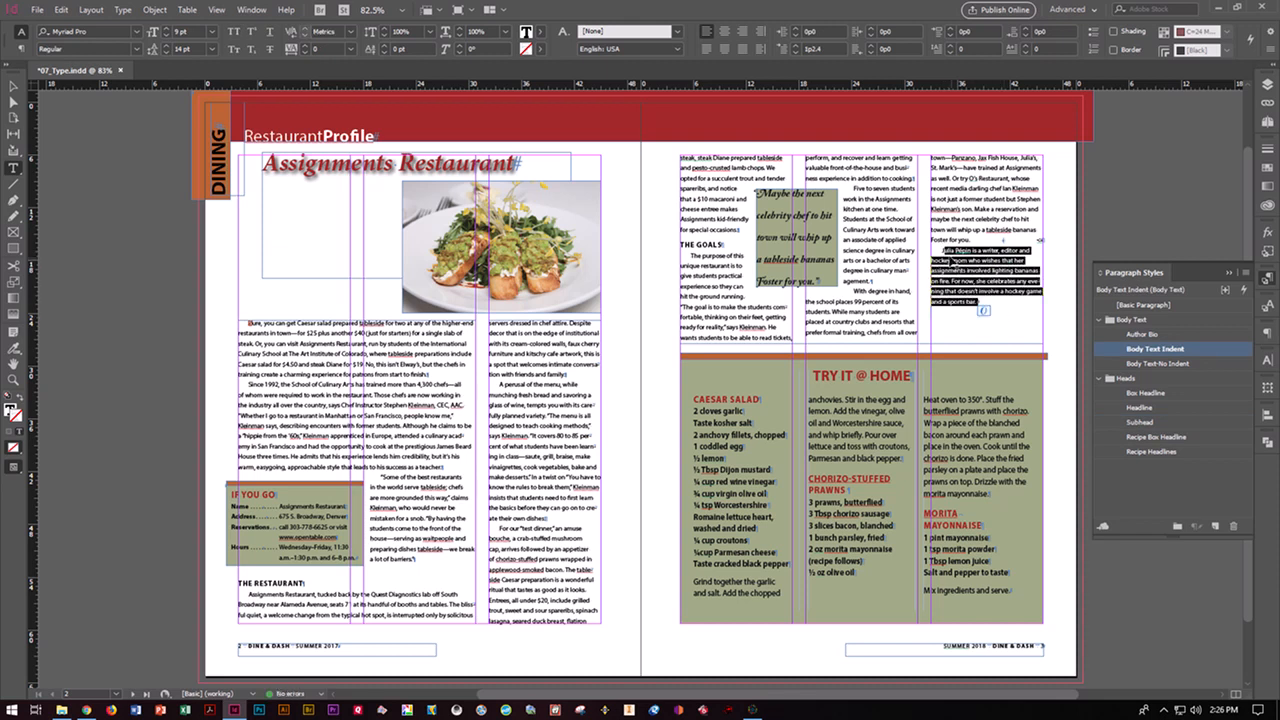
left_click(944, 251)
left_click_drag(944, 251, 995, 305)
left_click(1267, 332)
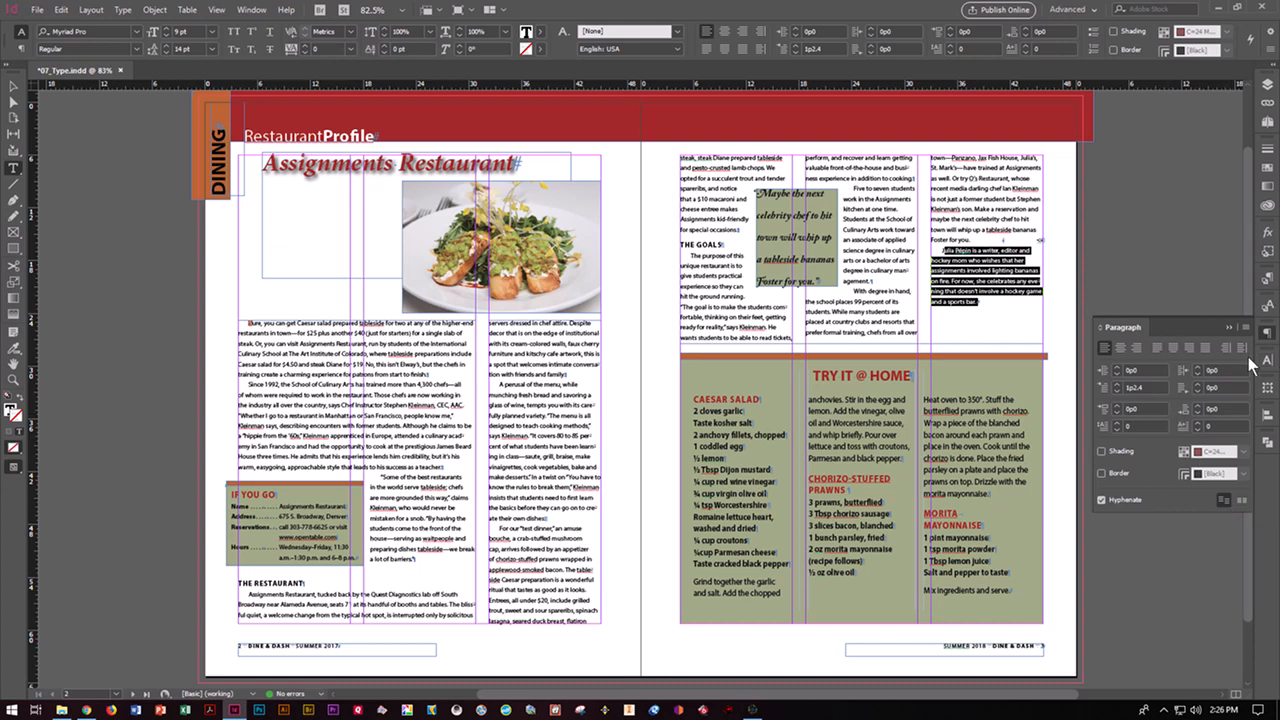
left_click_drag(942, 250, 1003, 305)
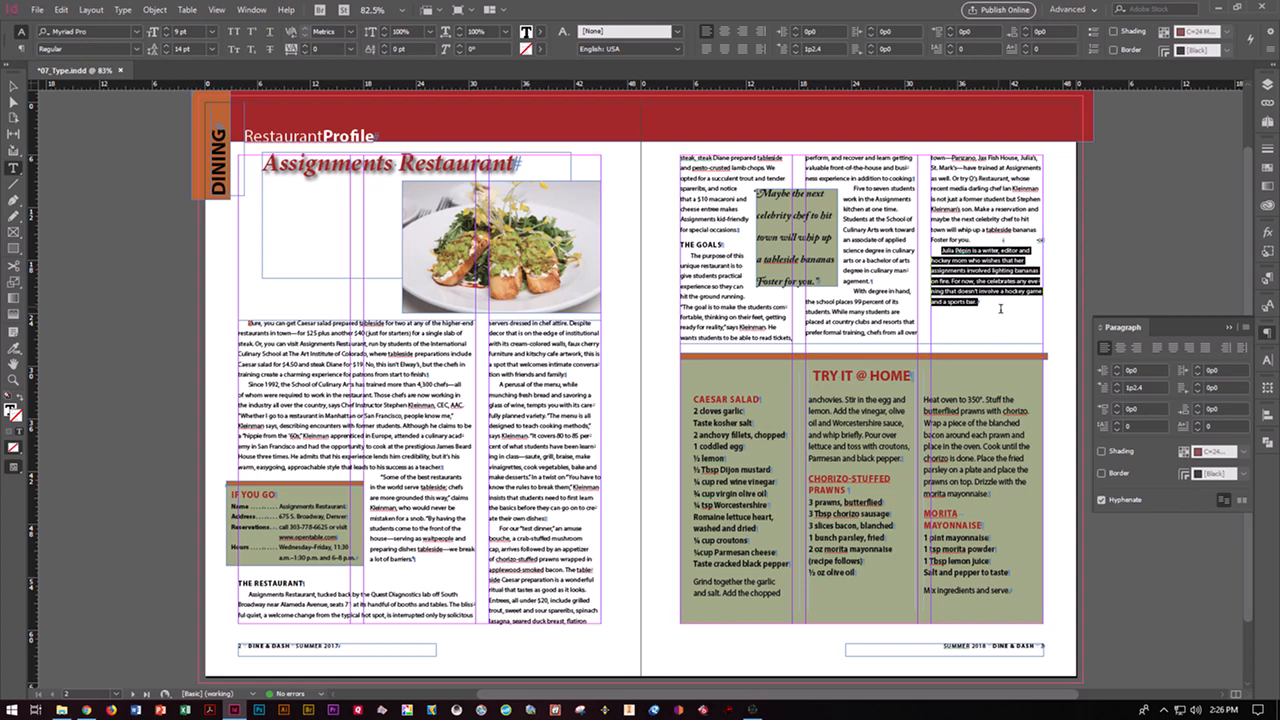
left_click(1136, 347)
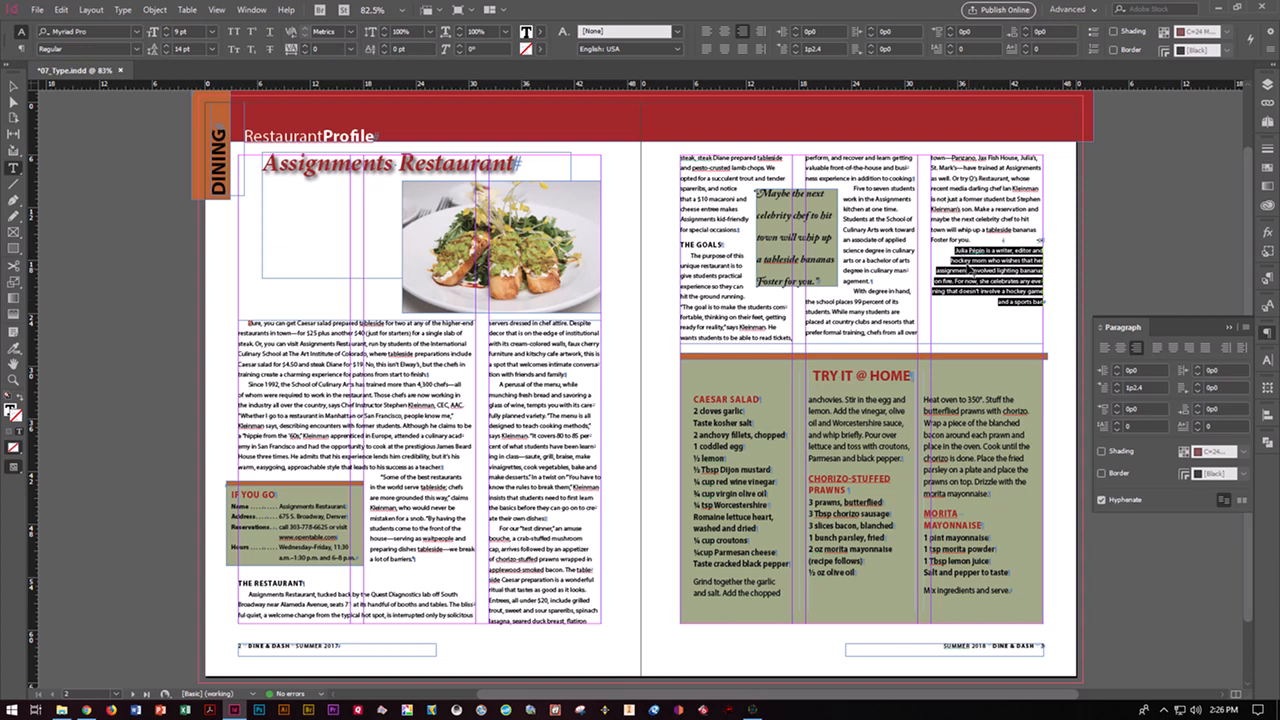
Turn on a paragraph rule above the author bio and color it C=20 M=70 Y=100 K=8.
left_click(958, 251)
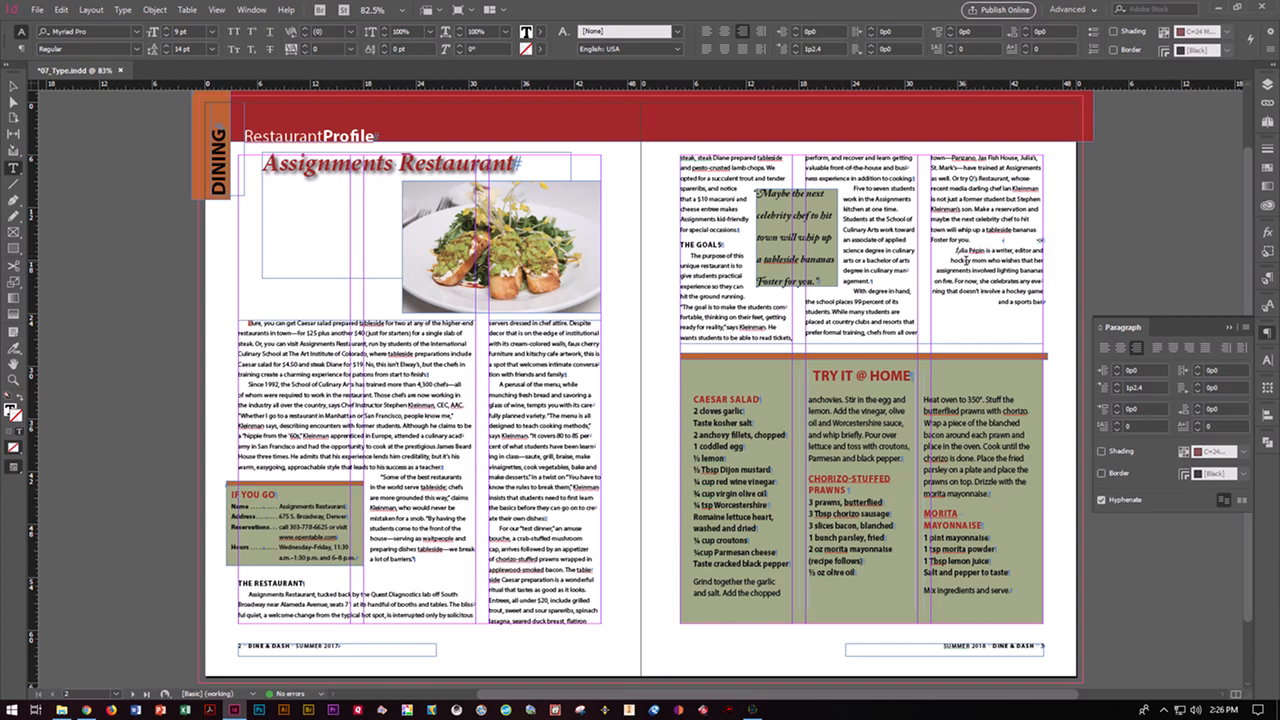
left_click(1246, 327)
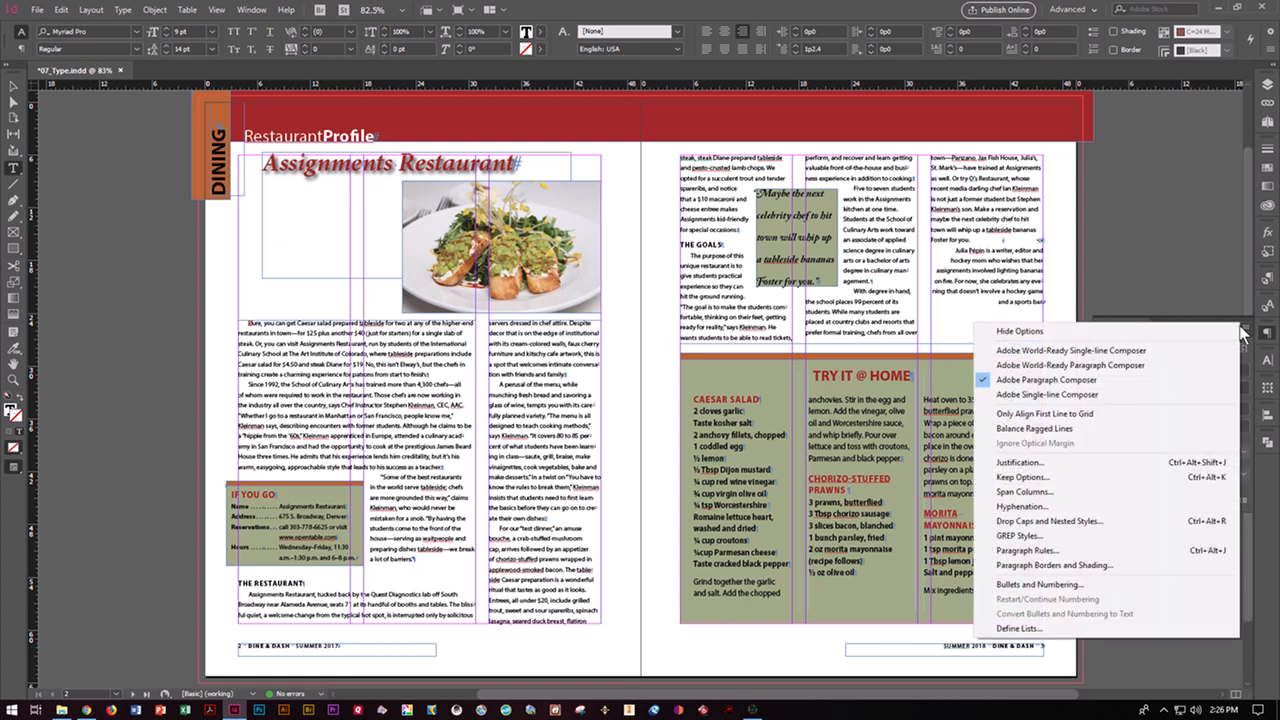
left_click(1058, 551)
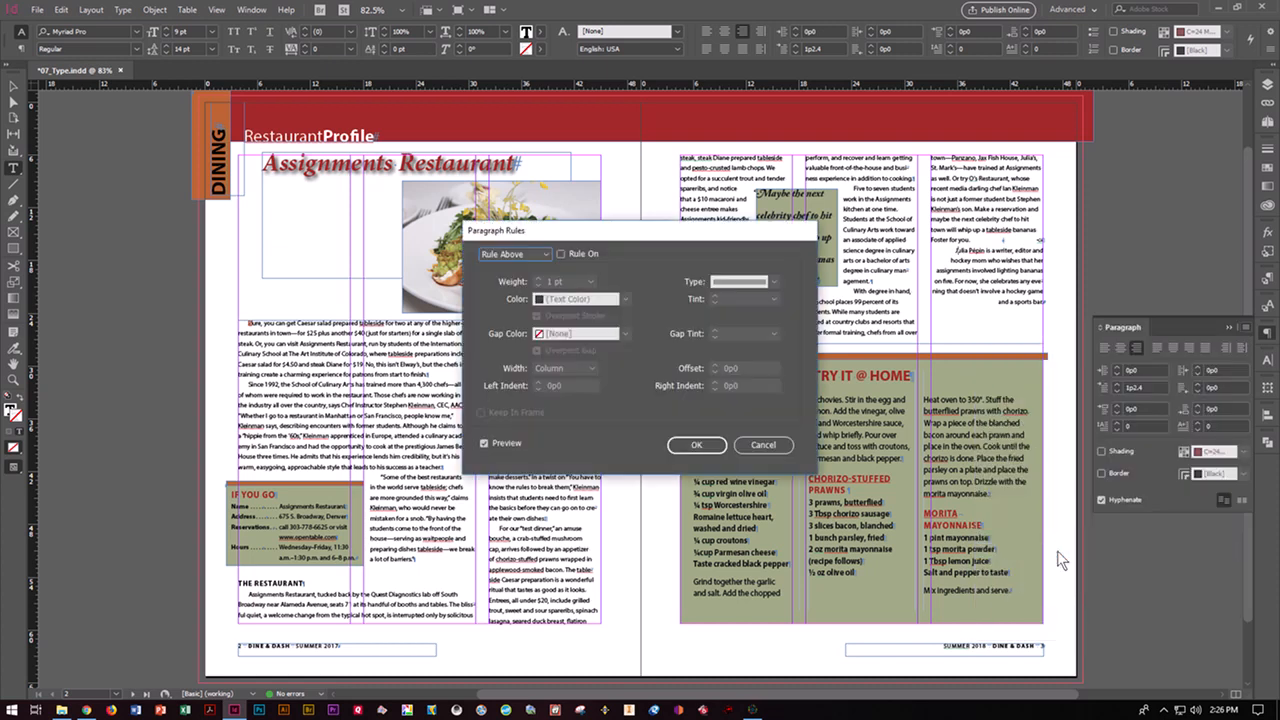
left_click(560, 255)
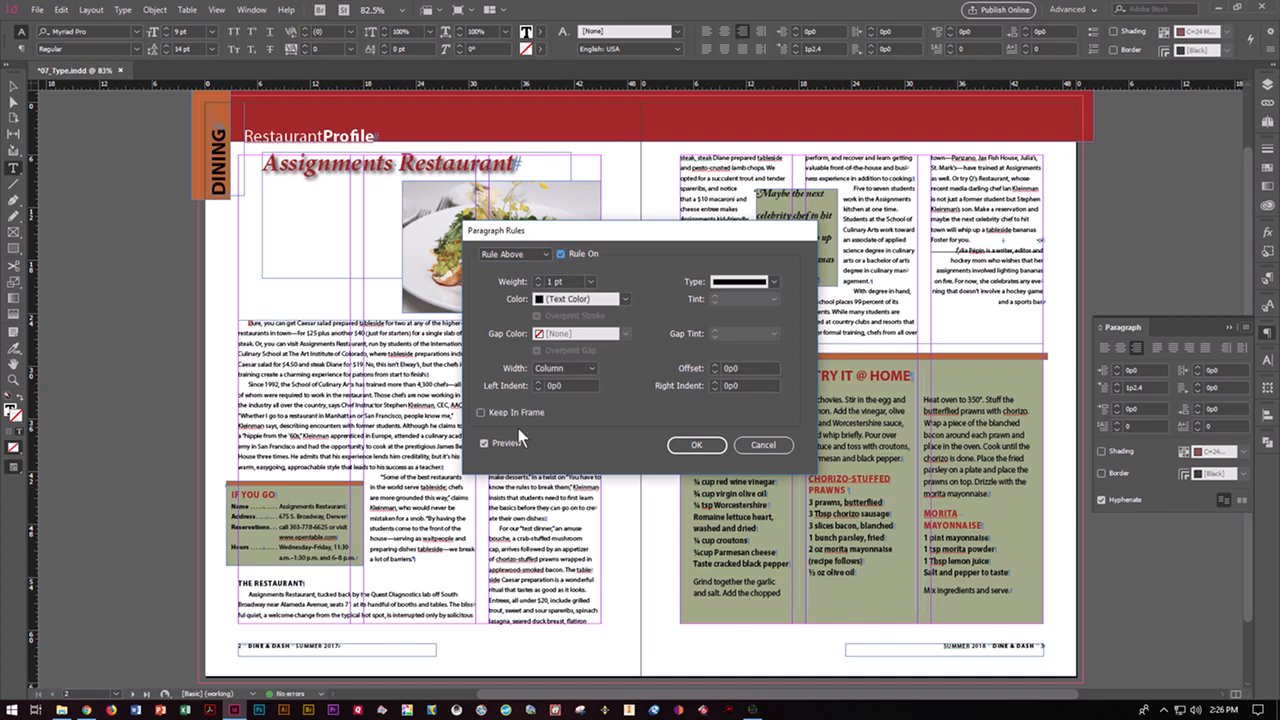
left_click(485, 446)
left_click(624, 299)
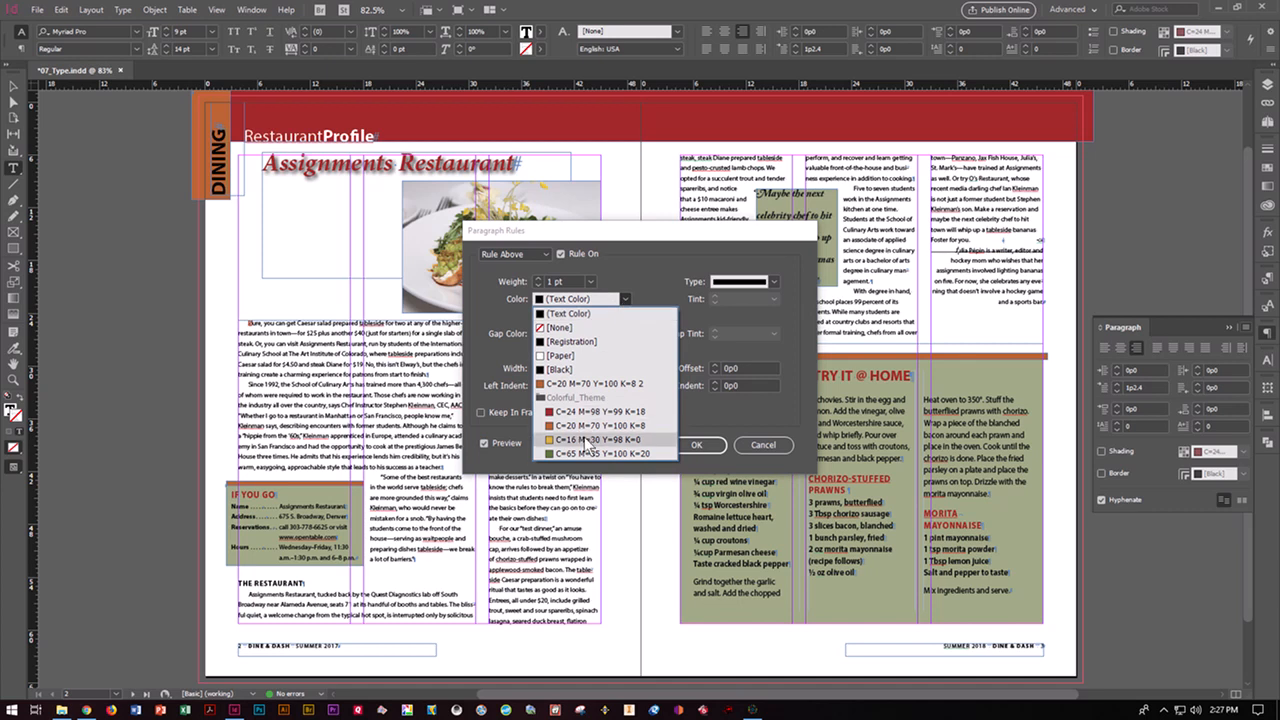
left_click(587, 426)
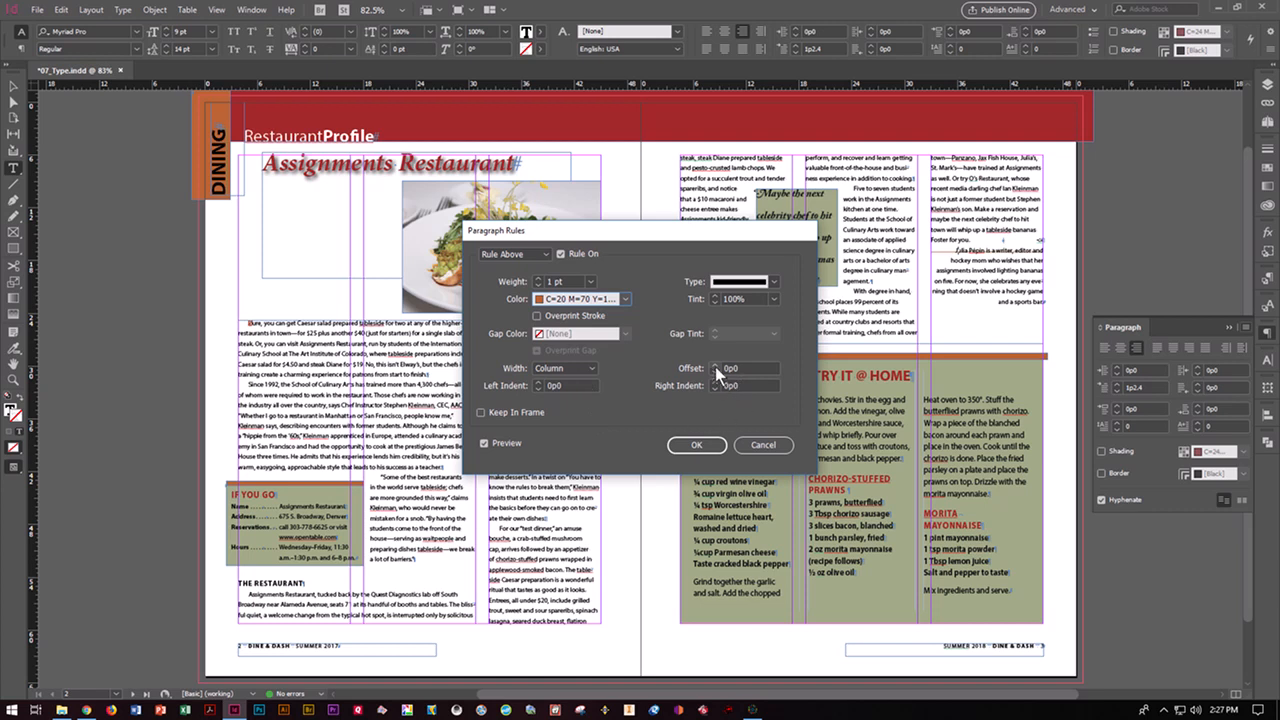
Set the offset of the author bio's rule above to 0p9 and apply the paragraph rule.
left_click(743, 369)
key("BackSpace")
type("9")
key("Return")
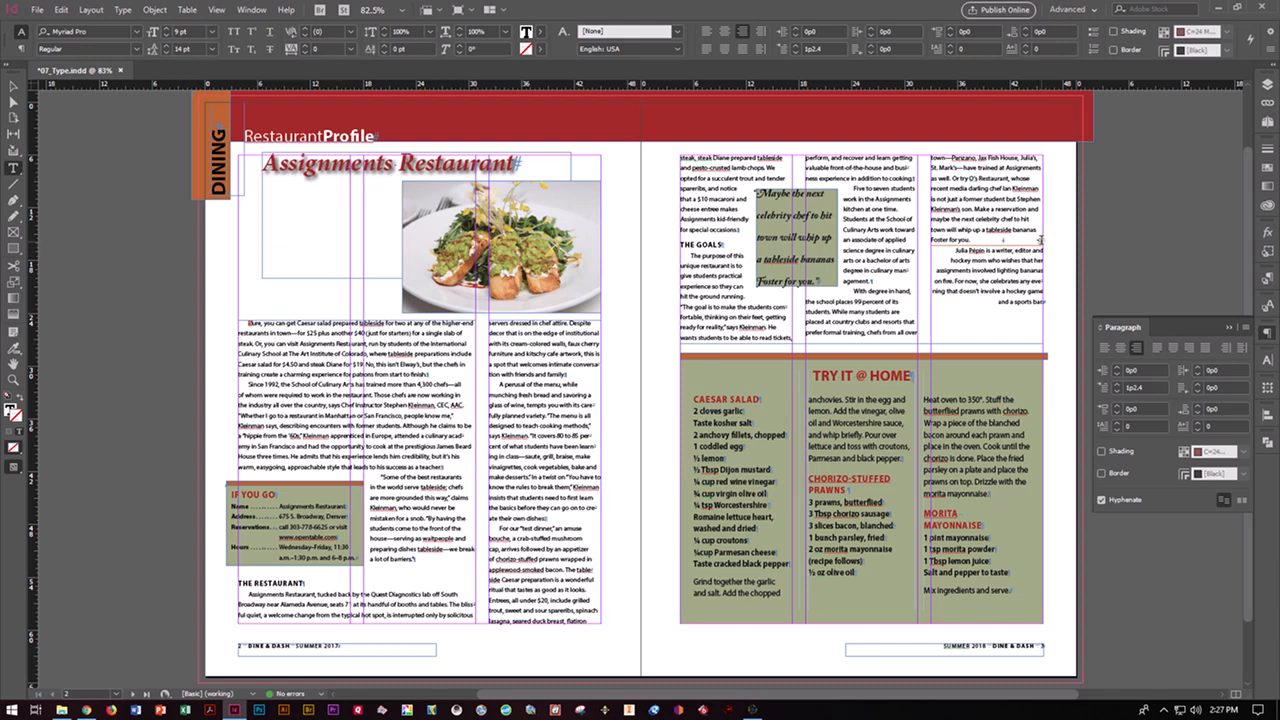
Insert an empty paragraph between the end of the story and the author bio.
left_click(1040, 240)
key("Return")
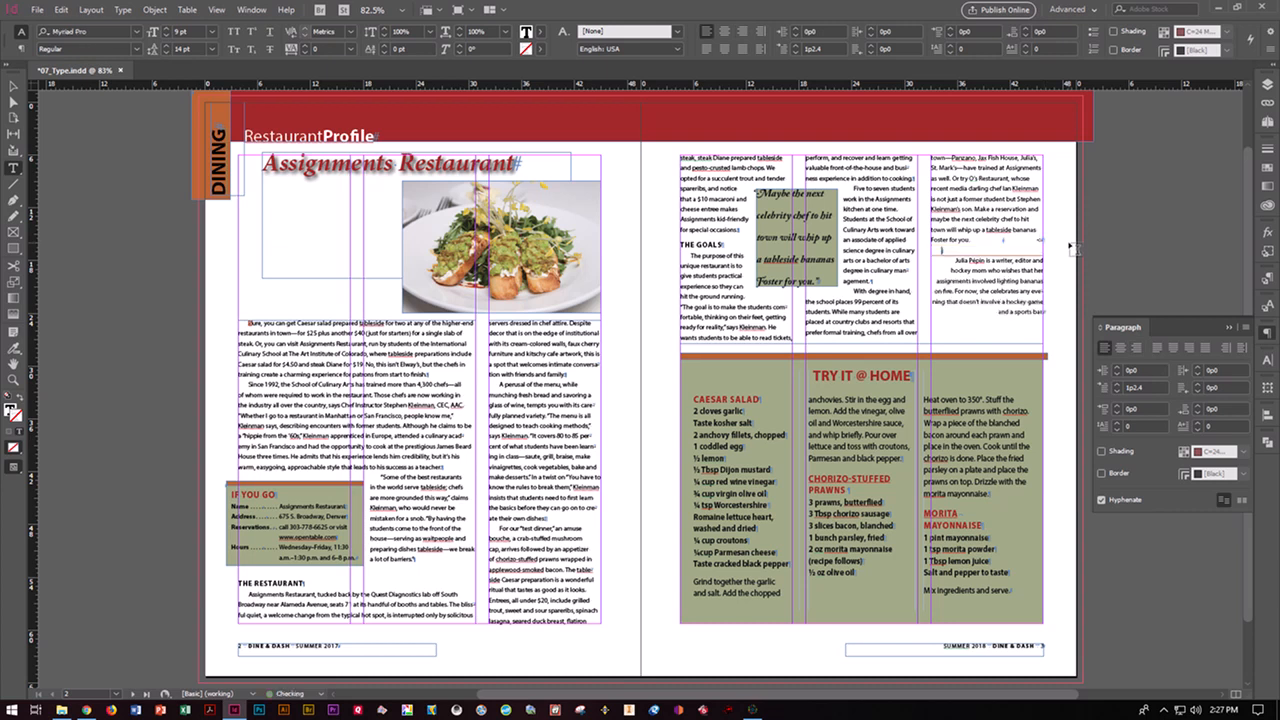
Turn on paragraph shading for the author bio text.
left_click(952, 259)
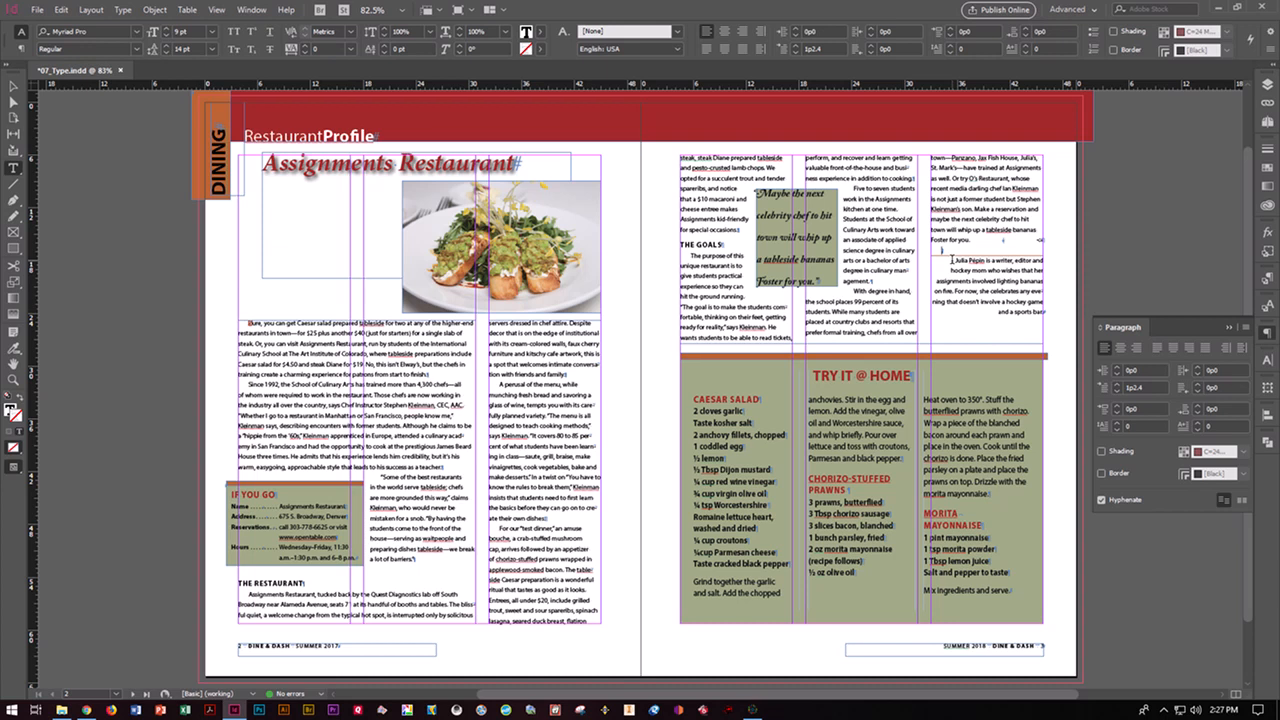
left_click_drag(952, 259, 1047, 314)
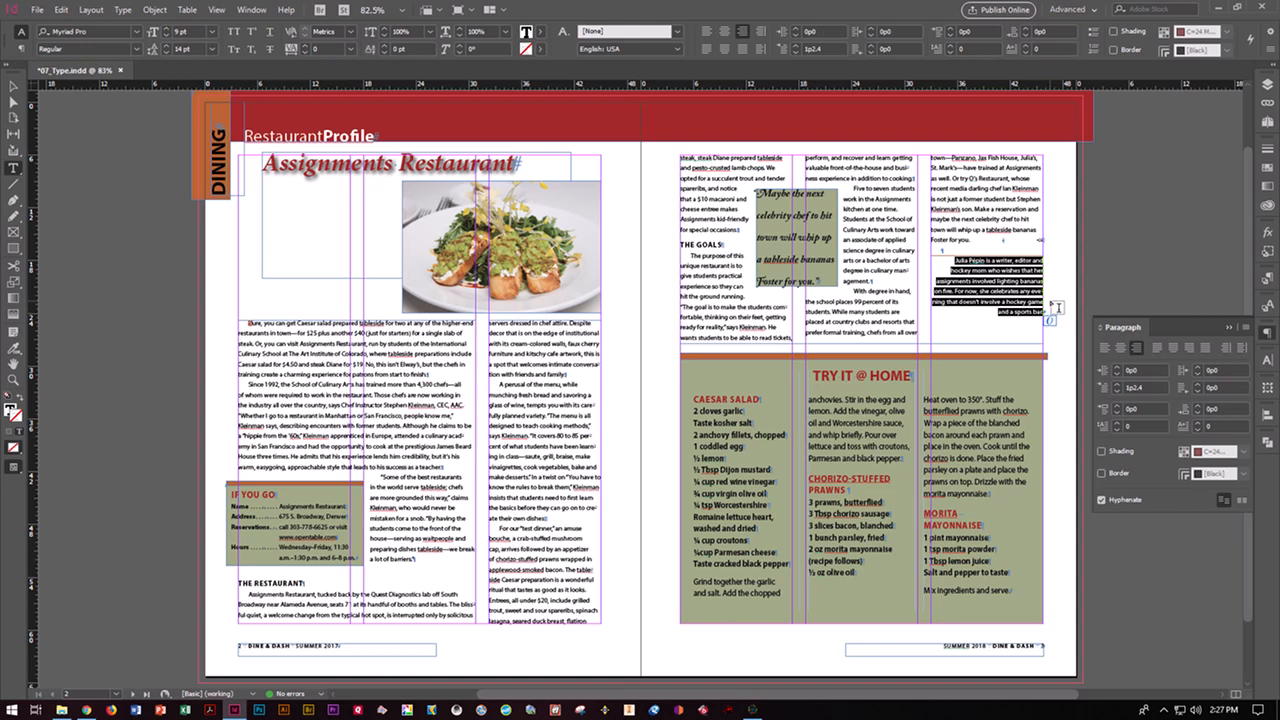
left_click(1101, 452)
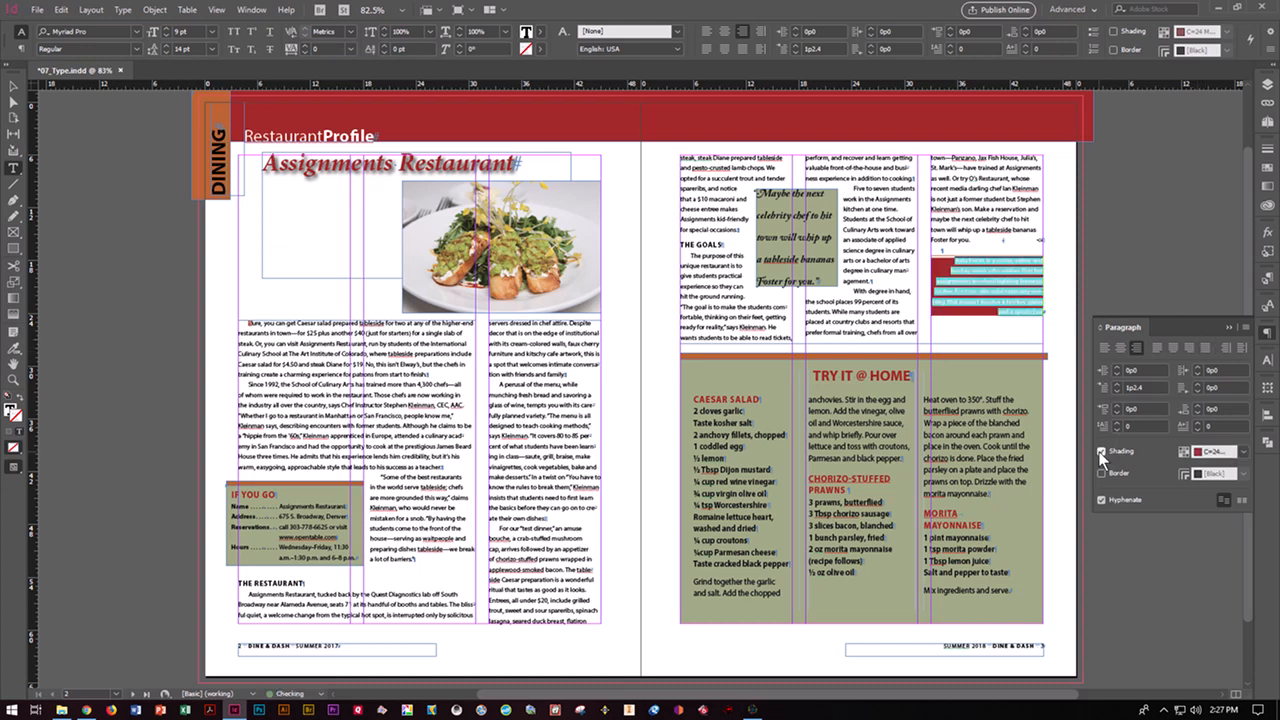
Color the author bio's paragraph shading C=65 M=35 Y=100 K=20 and set its tint to 50%.
left_click(1244, 455)
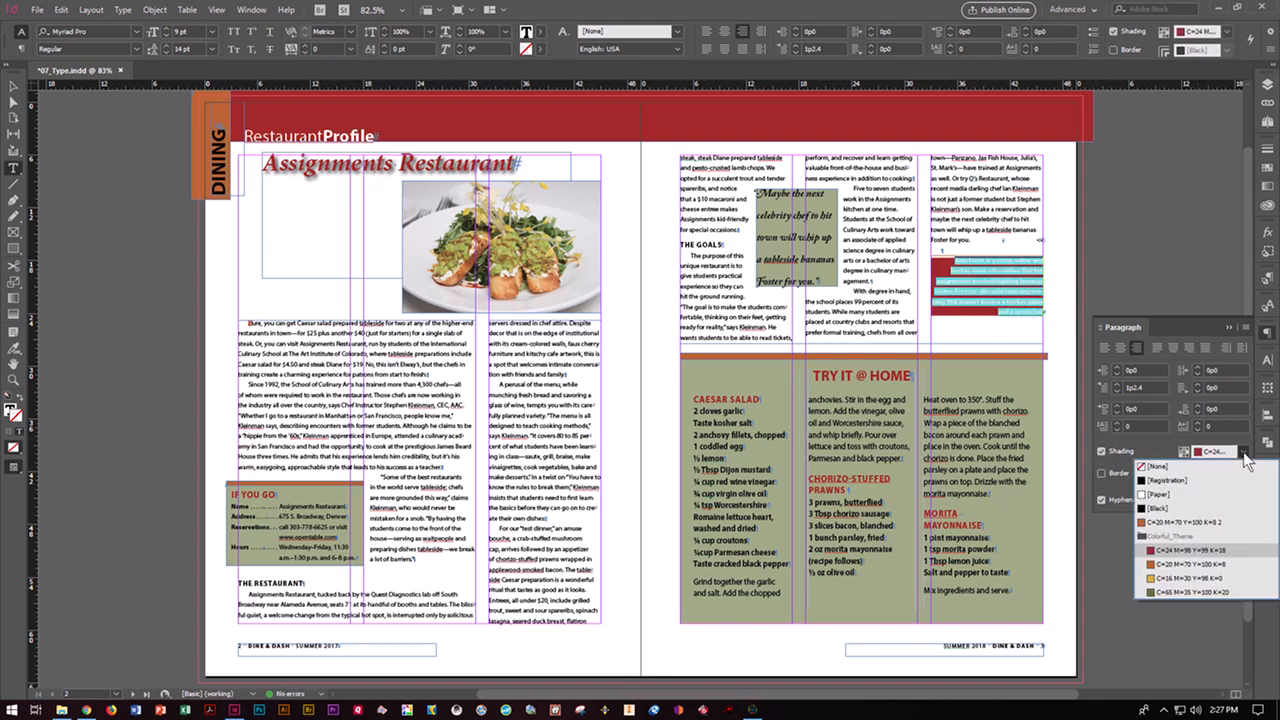
left_click(1189, 591)
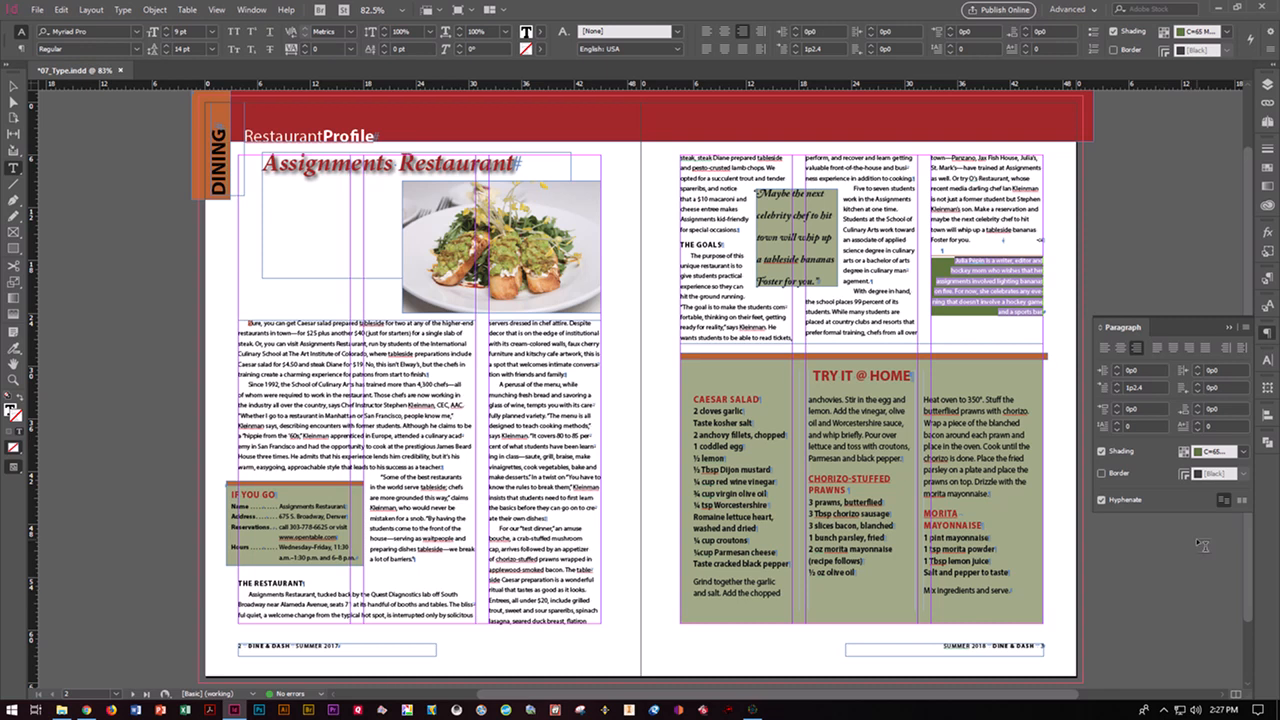
left_click(1246, 328)
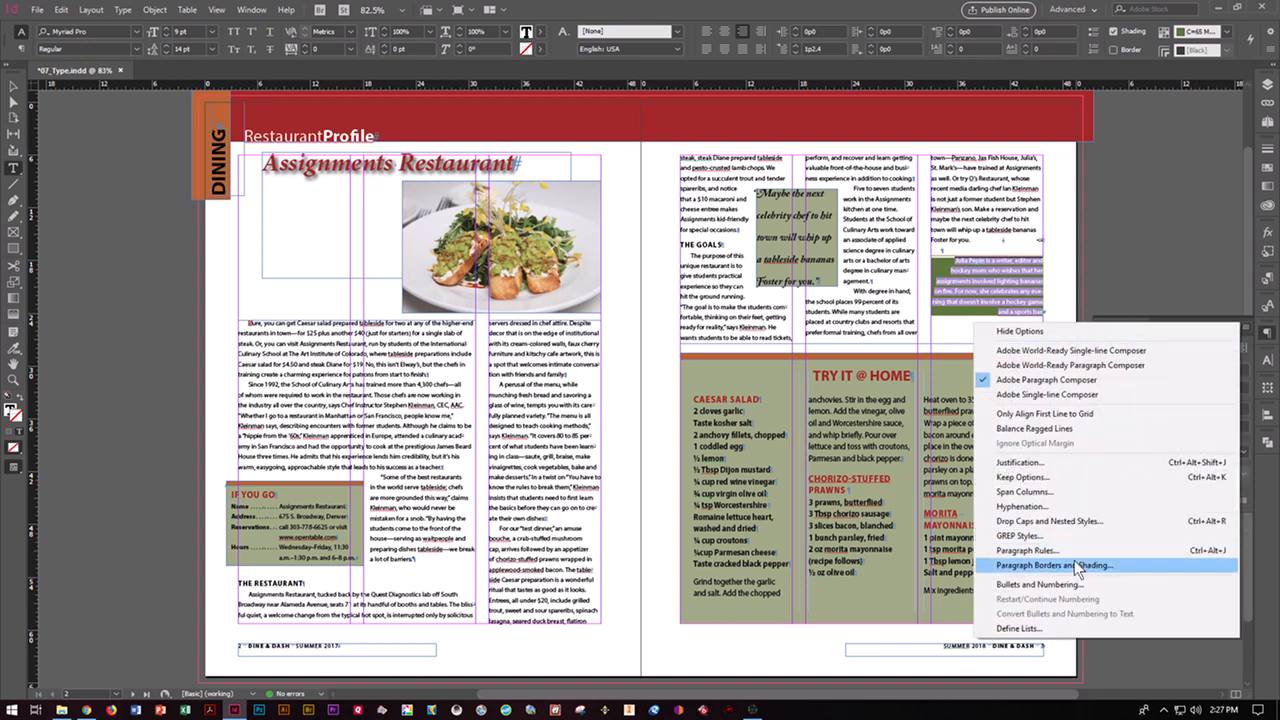
left_click(1055, 566)
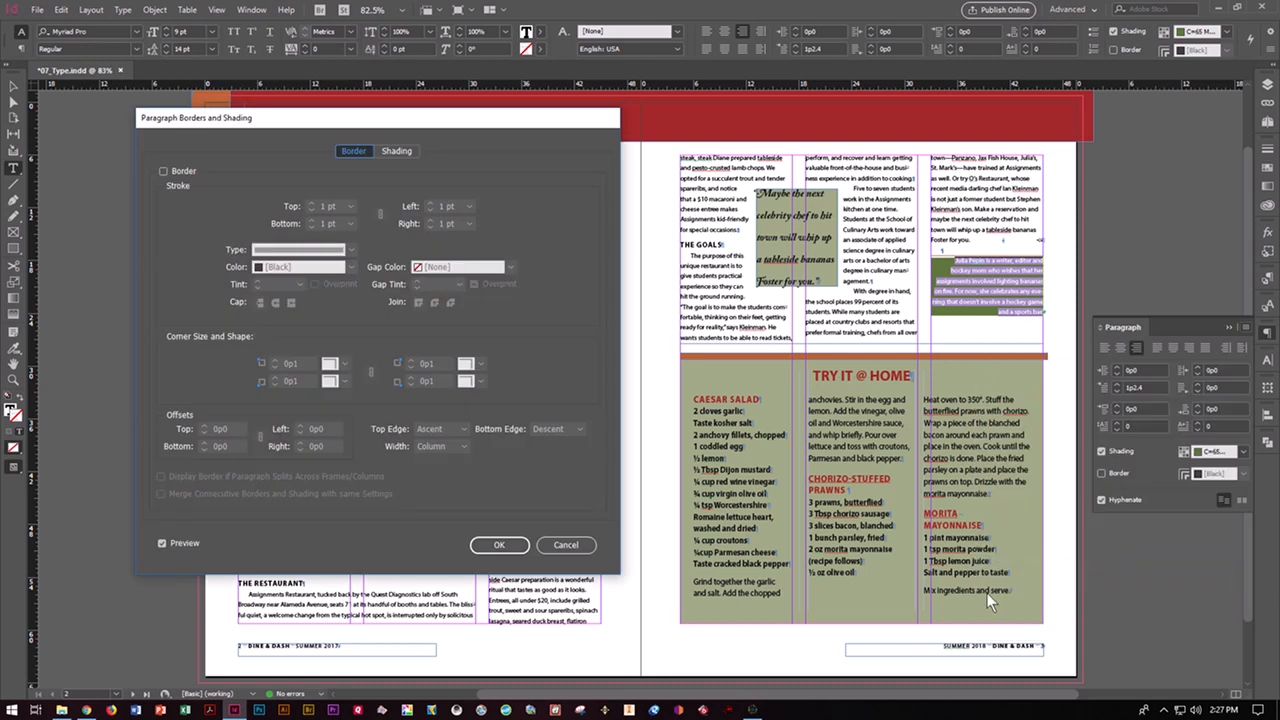
left_click(400, 152)
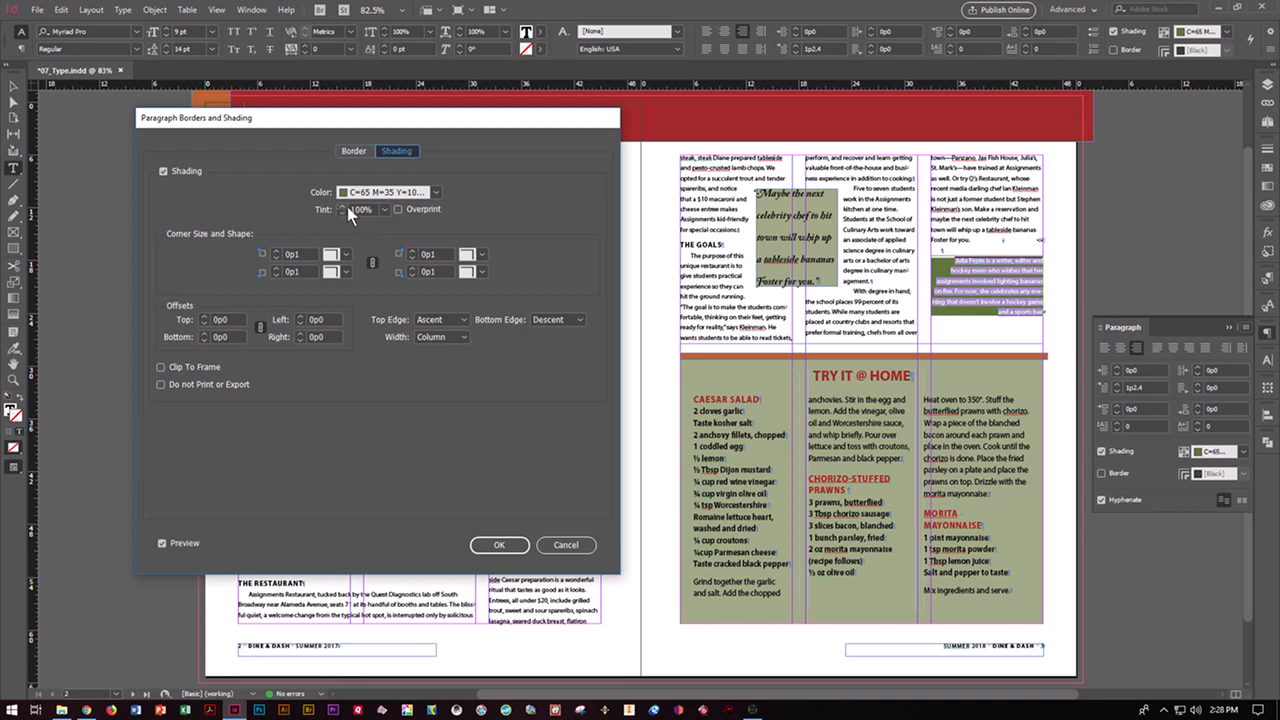
left_click(384, 209)
left_click(371, 294)
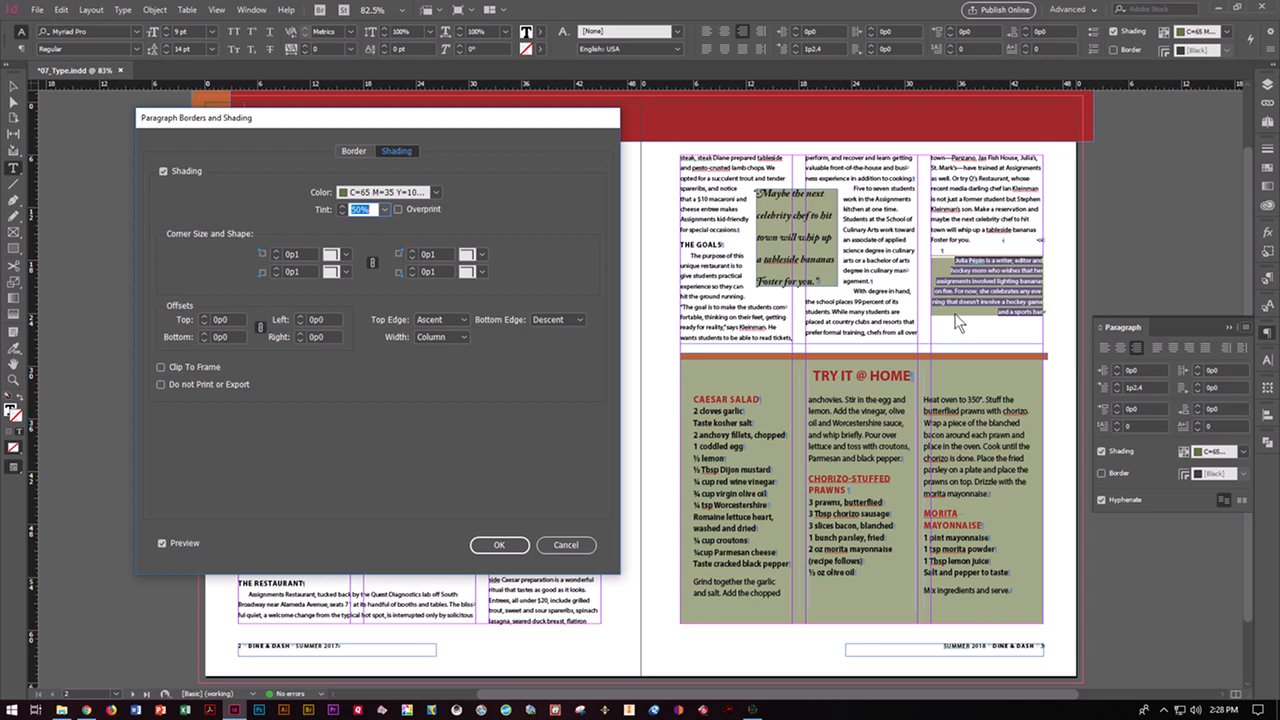
left_click(159, 542)
left_click(160, 541)
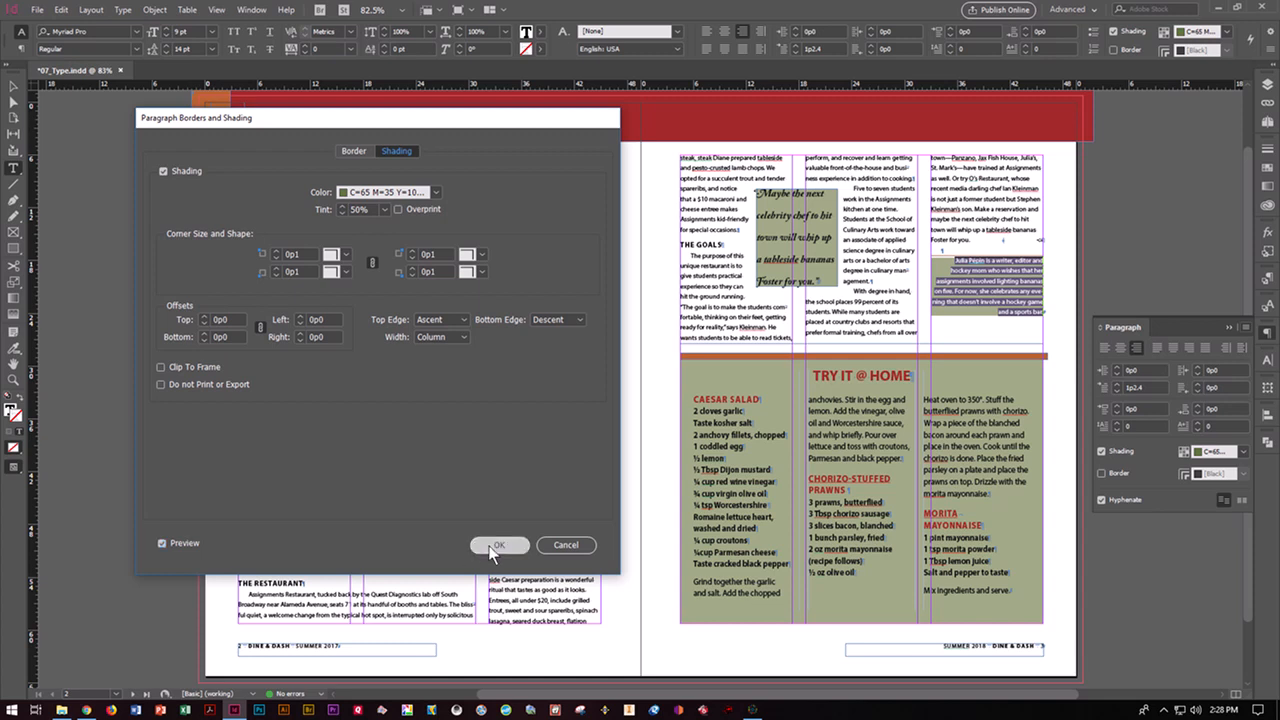
left_click(494, 545)
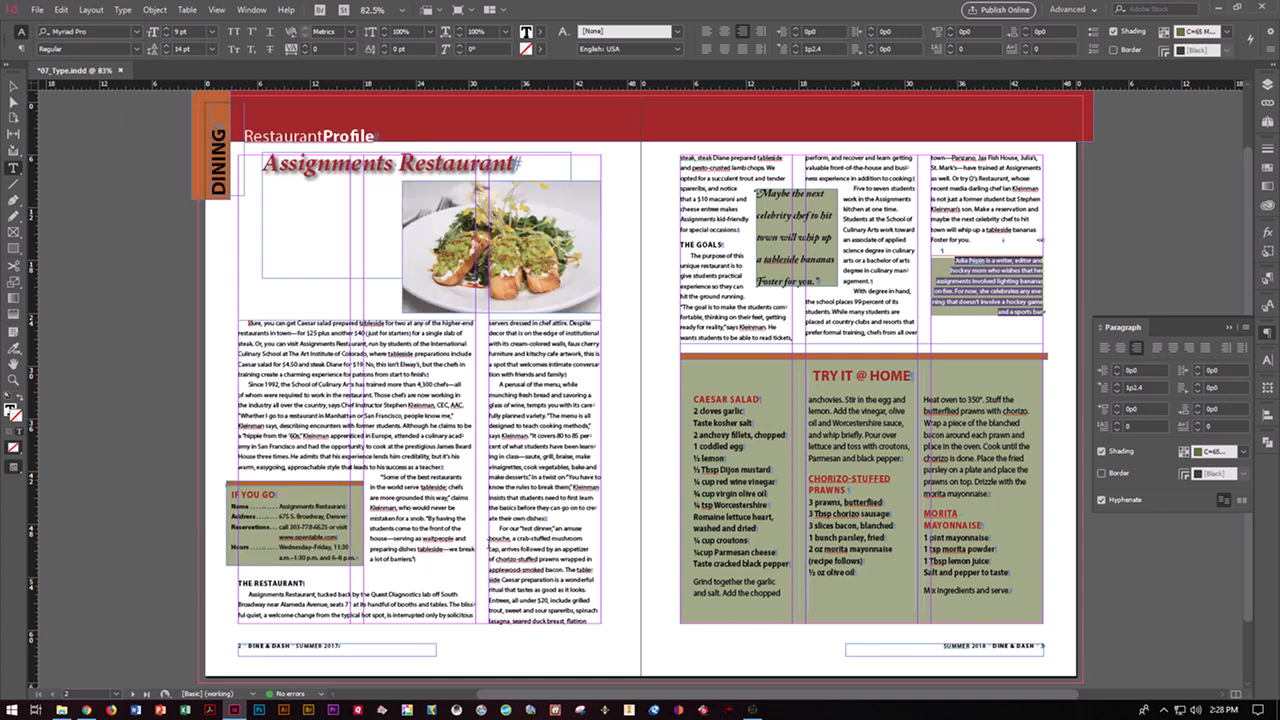
left_click(902, 308)
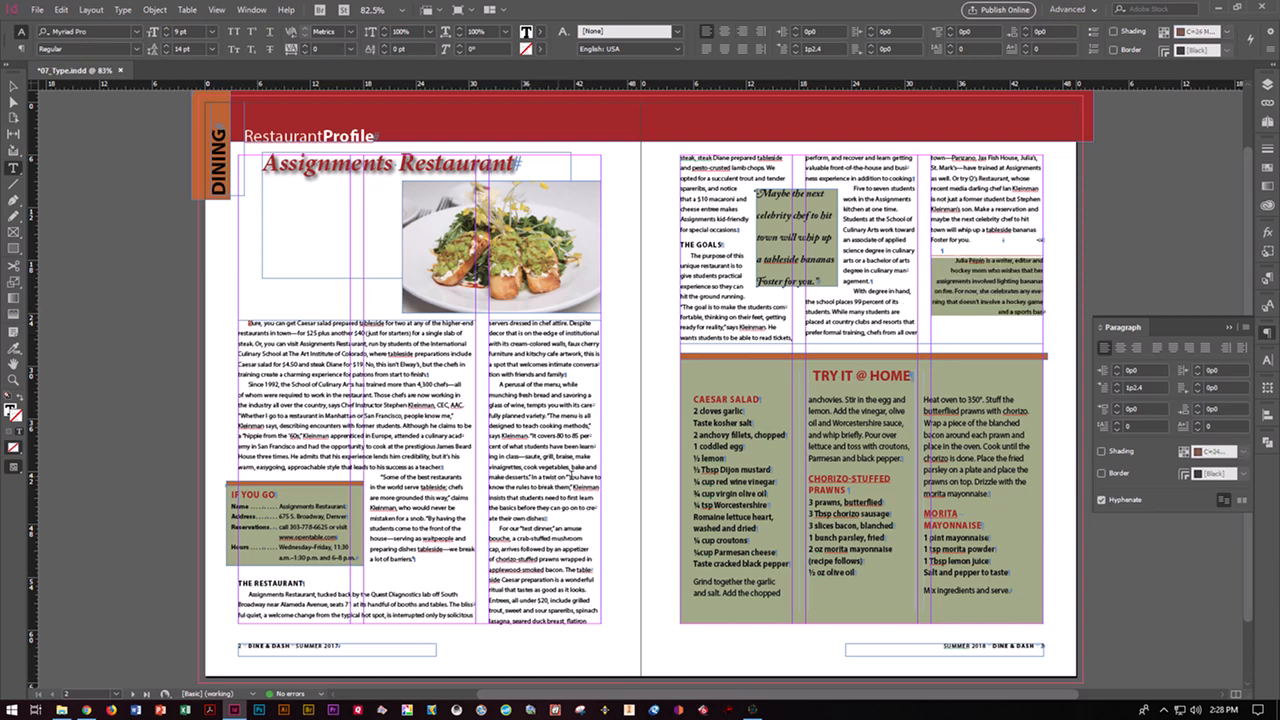
Start packaging the publication, saving the document and keeping the default printing instructions.
left_click(40, 12)
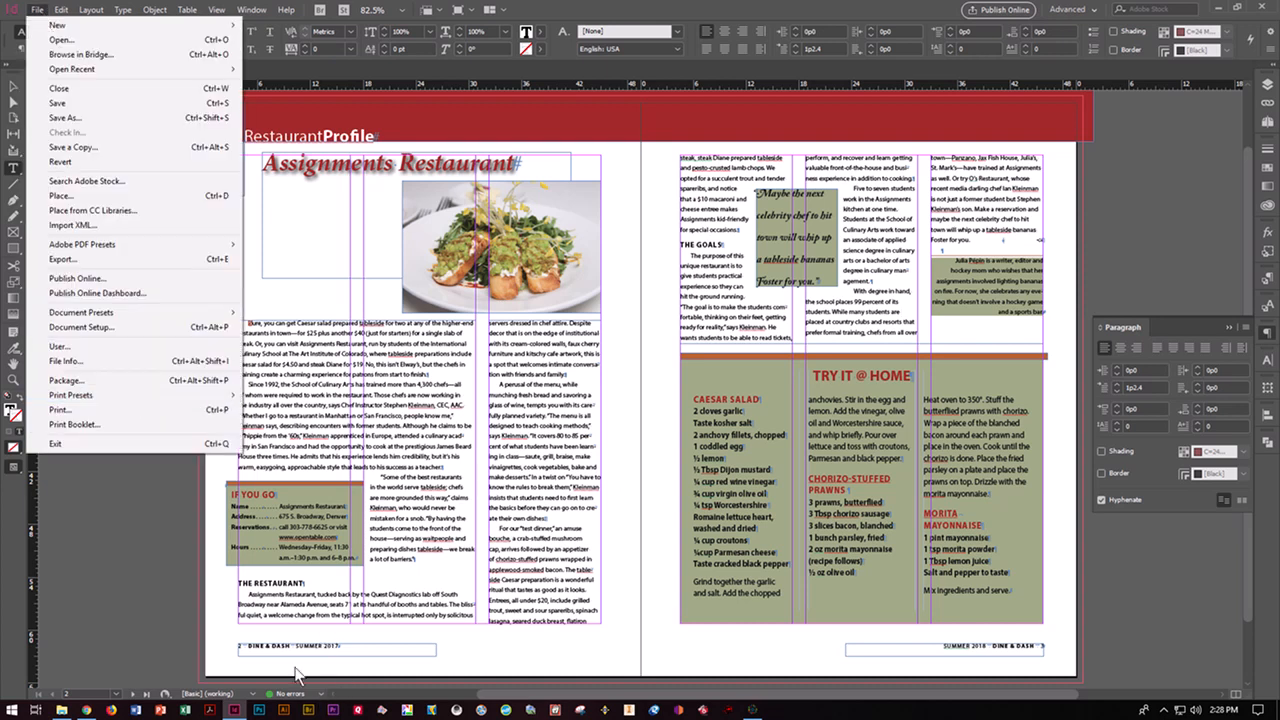
left_click(142, 380)
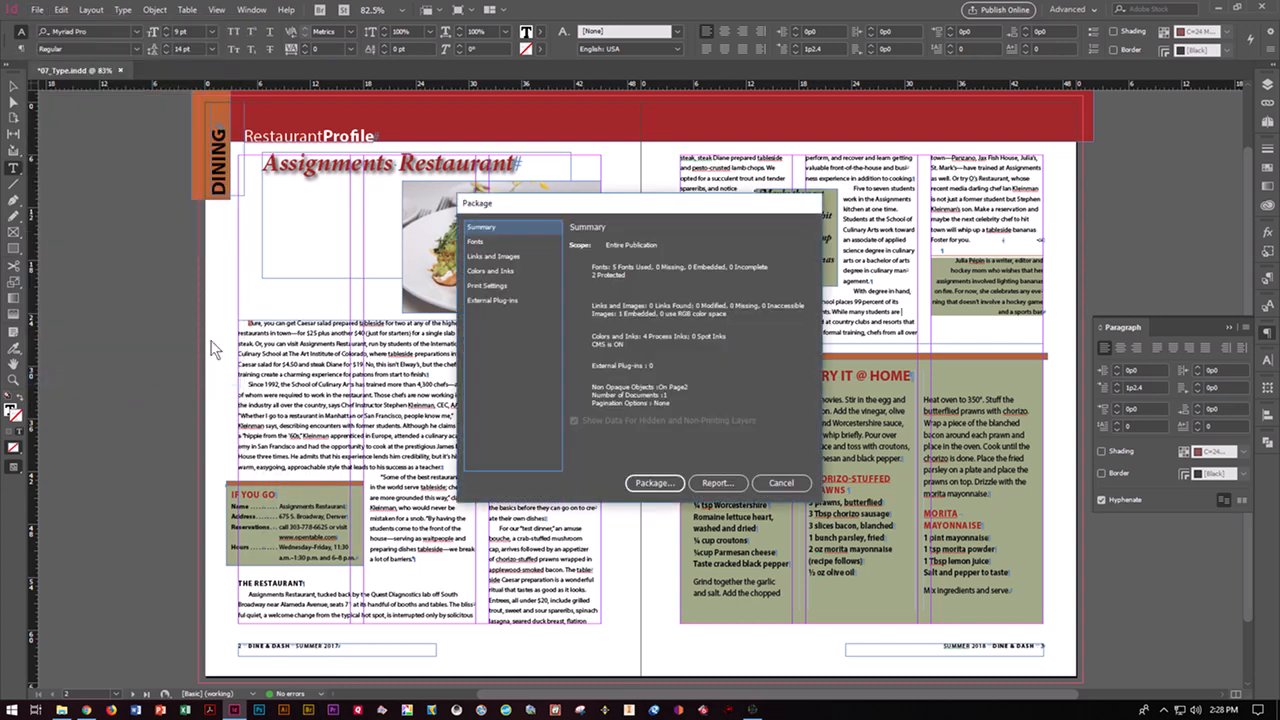
left_click(664, 482)
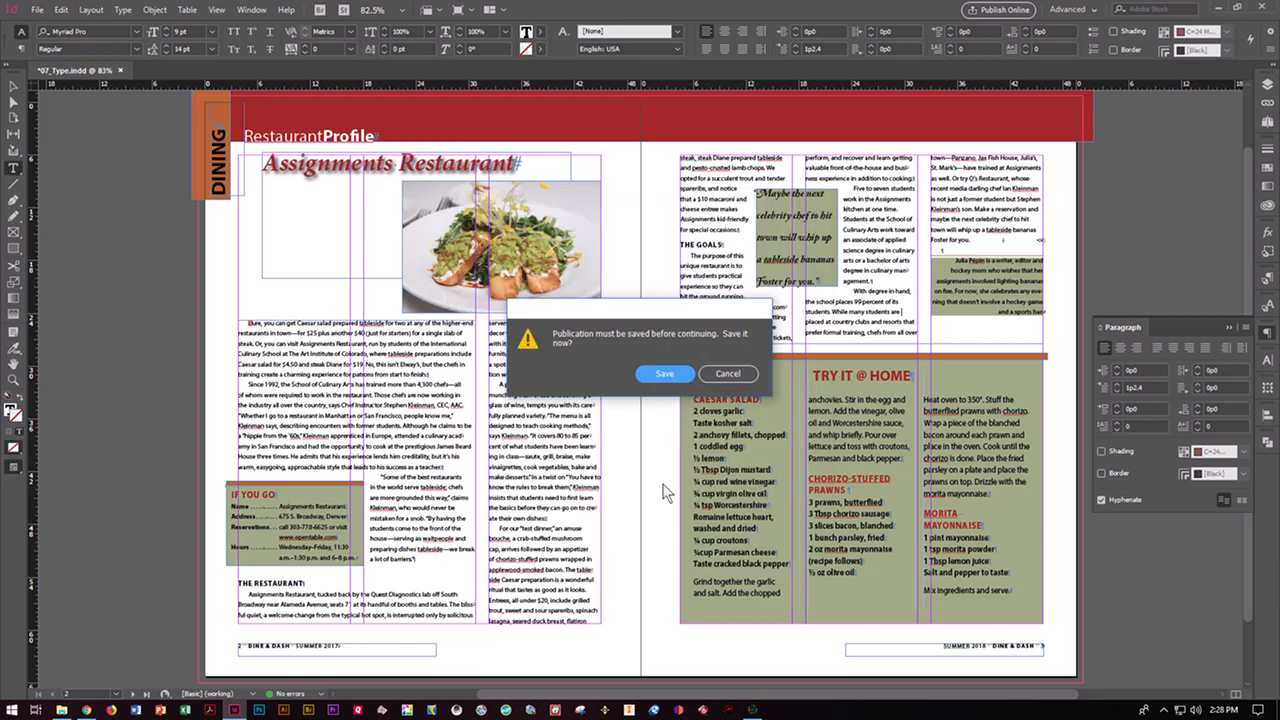
left_click(663, 372)
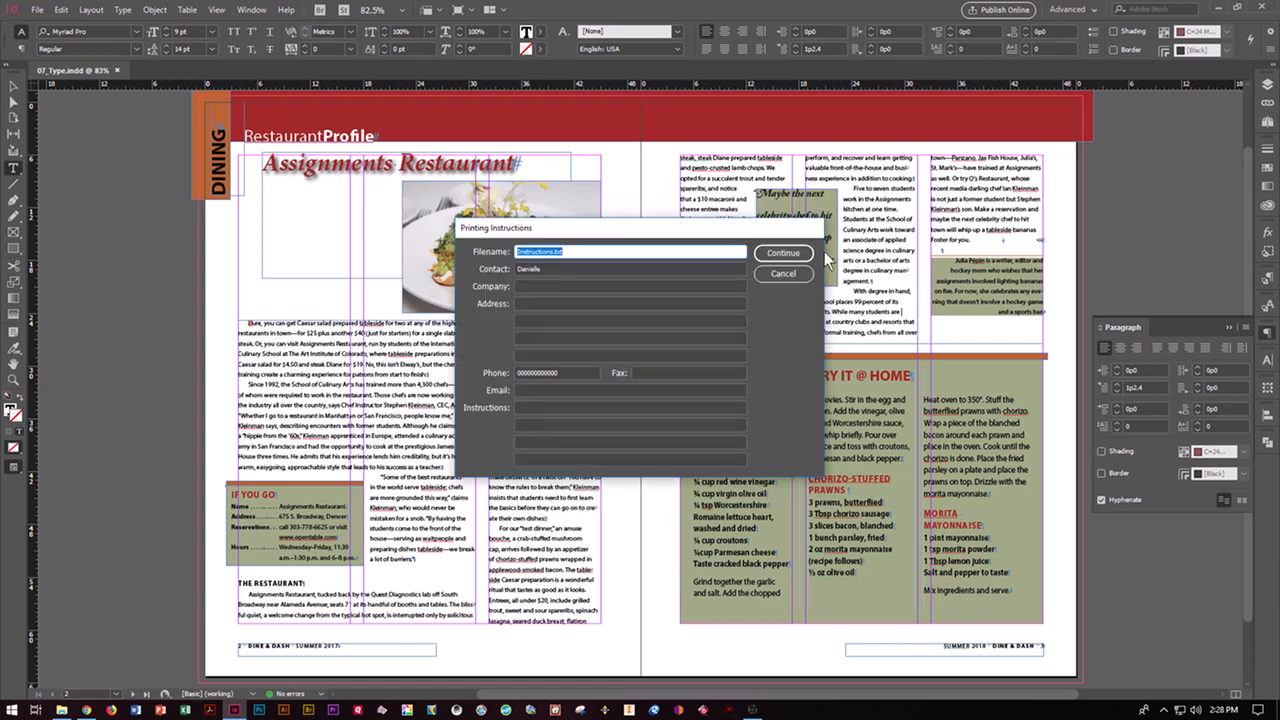
left_click(788, 255)
Package the publication in the IN CIAB Lesson07 folder, naming the package folder with the surname followed by "IN CIAB CH 7 PACKAGED".
type("DOSER IN CIAB CH 7 PACKAGED")
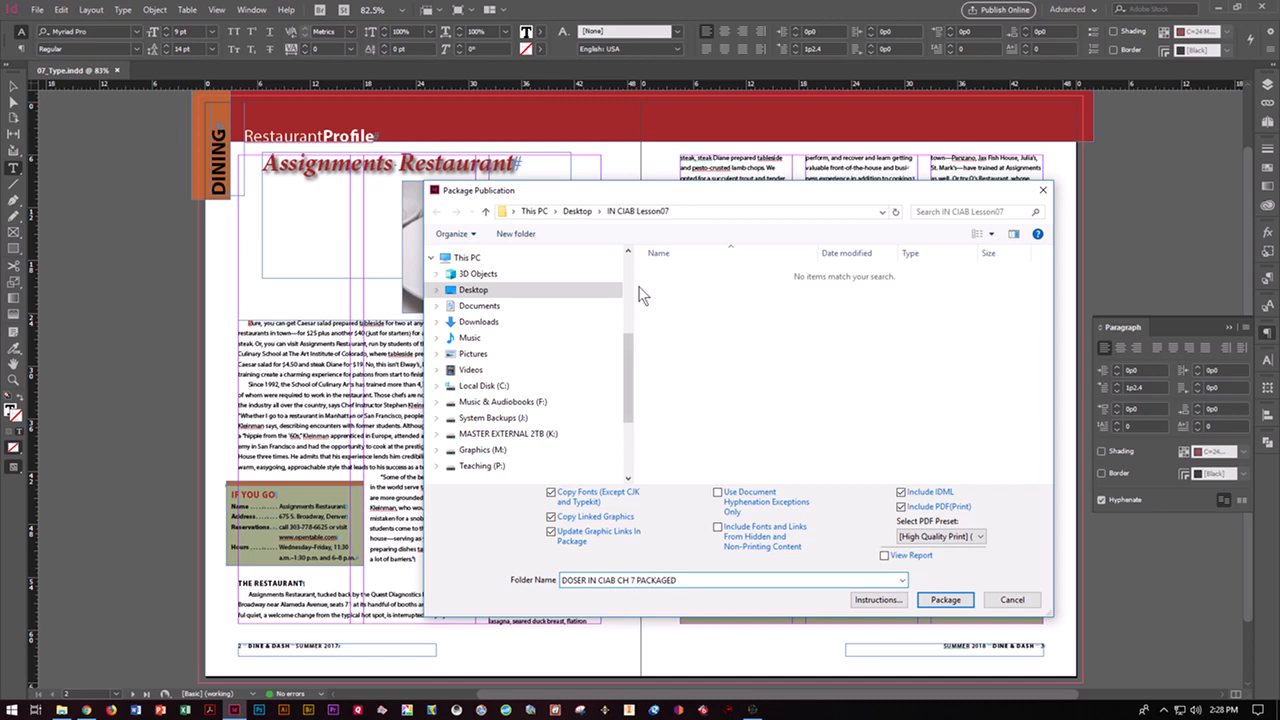
left_click(649, 215)
left_click(935, 602)
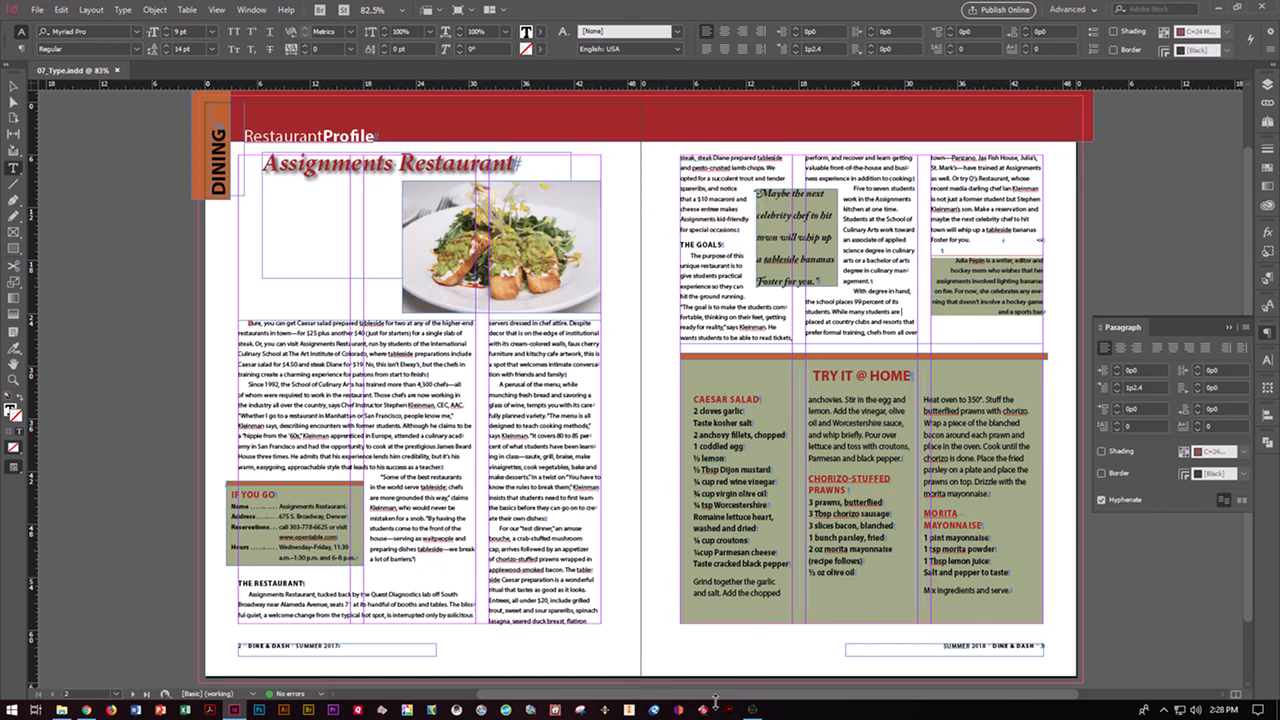
left_click(756, 710)
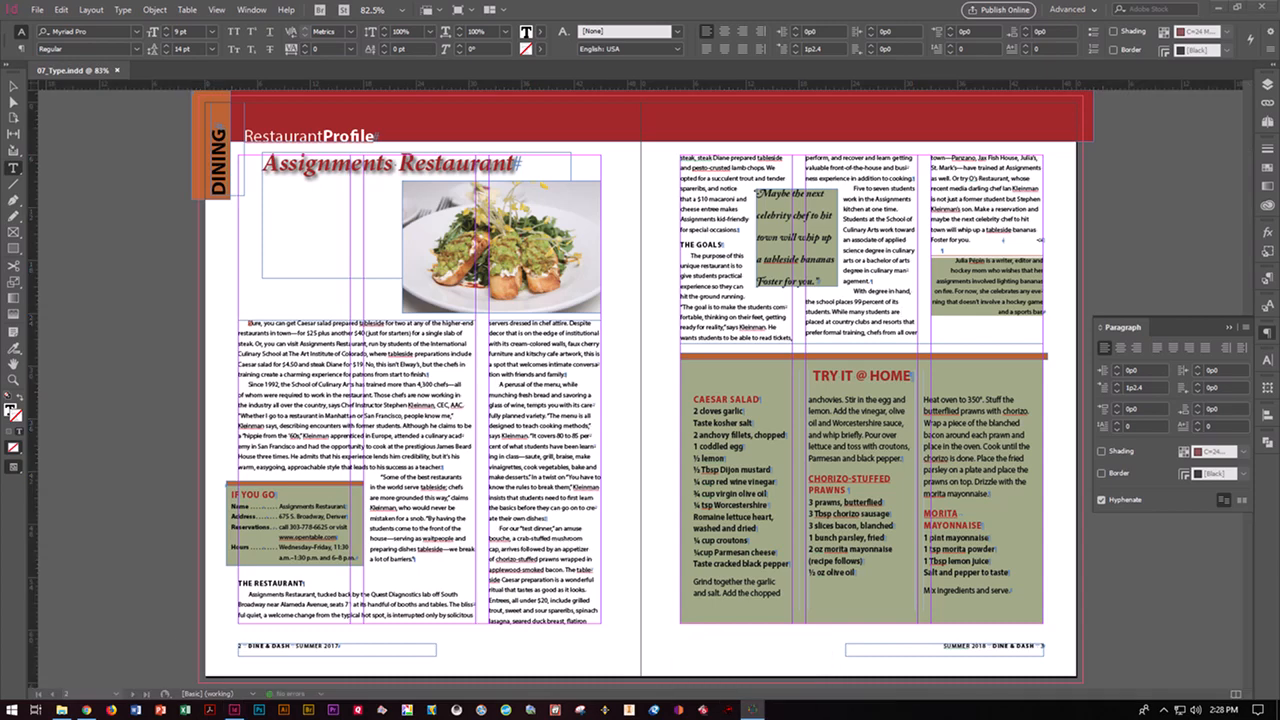